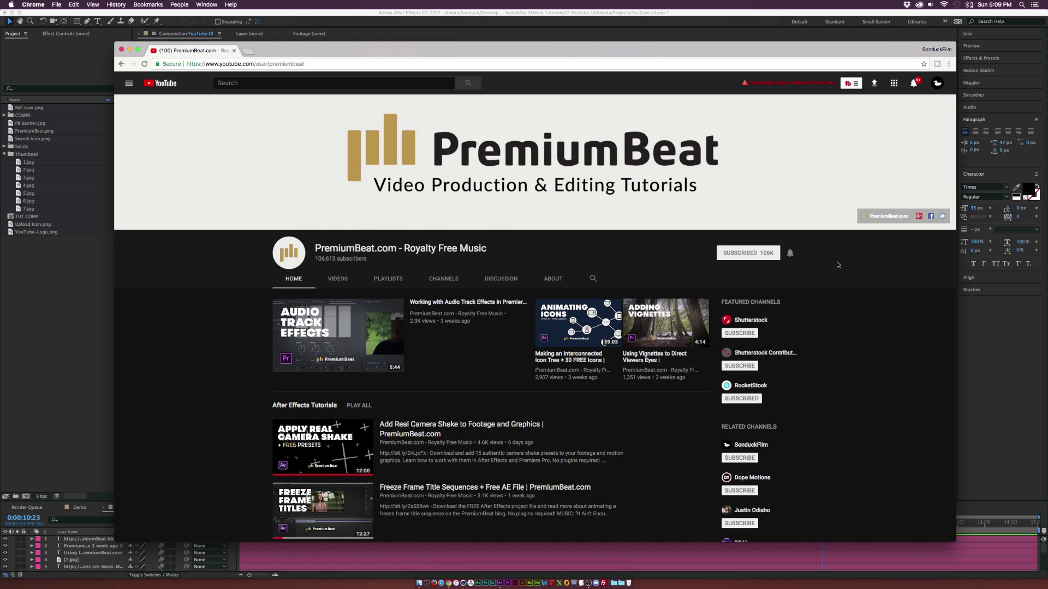
# Look over the PremiumBeat YouTube channel page from its banner down to the After Effects Tutorials video list
pyautogui.scroll(-2, 457, 328)
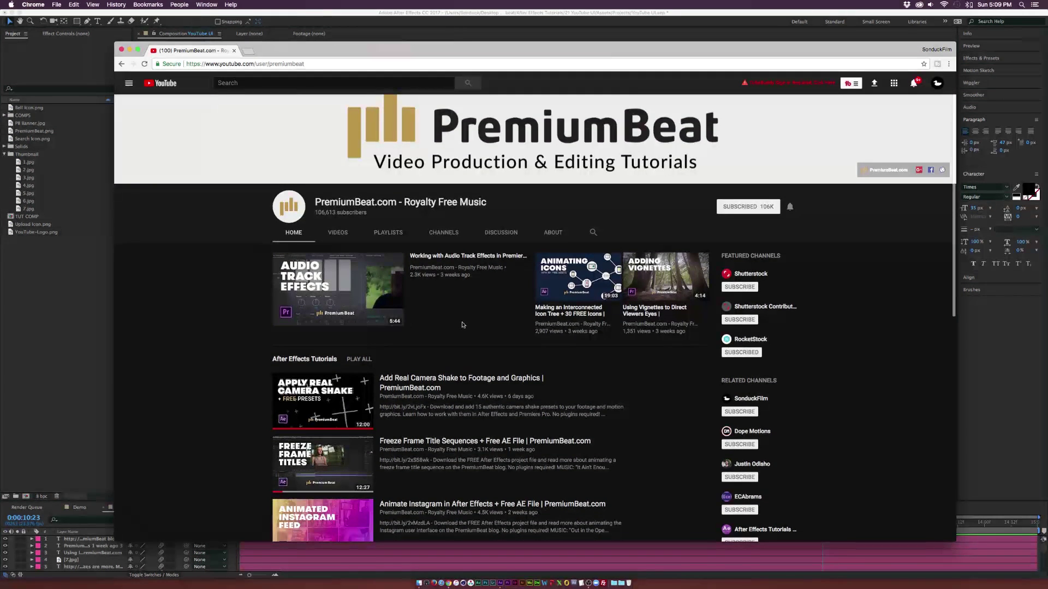
pyautogui.scroll(-3, 475, 325)
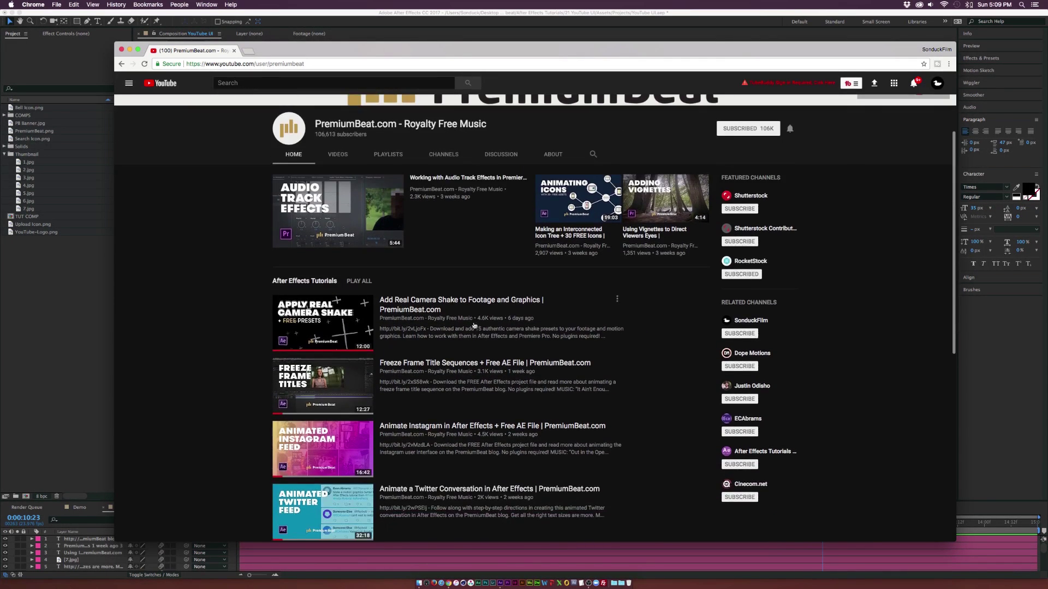
pyautogui.scroll(5, 475, 325)
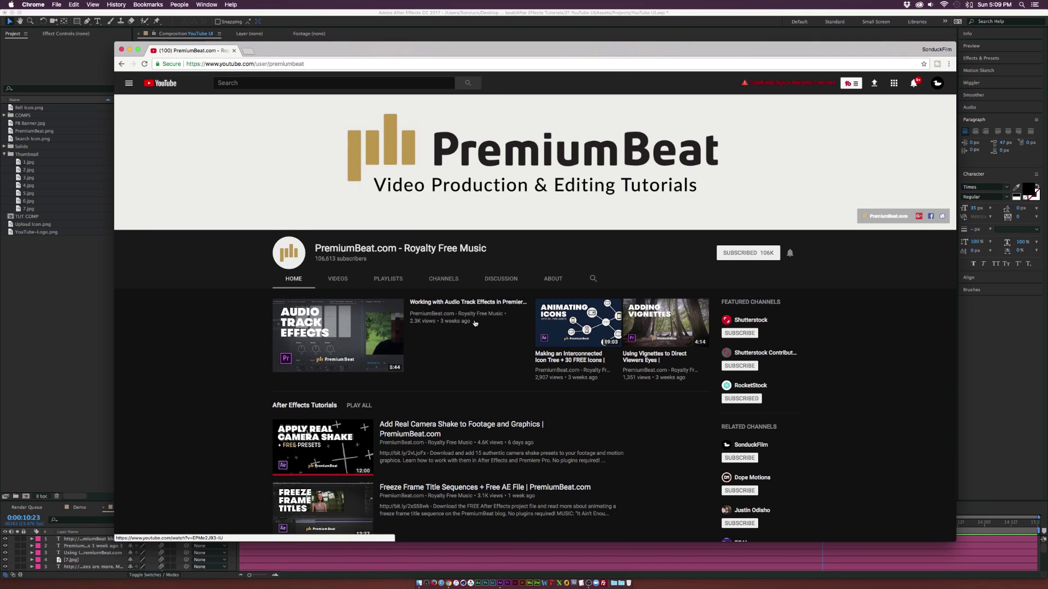
# Switch to After Effects and create a 1920 x 1080 composition named TUT COMP with a 15-second duration
pyautogui.click(46, 280)
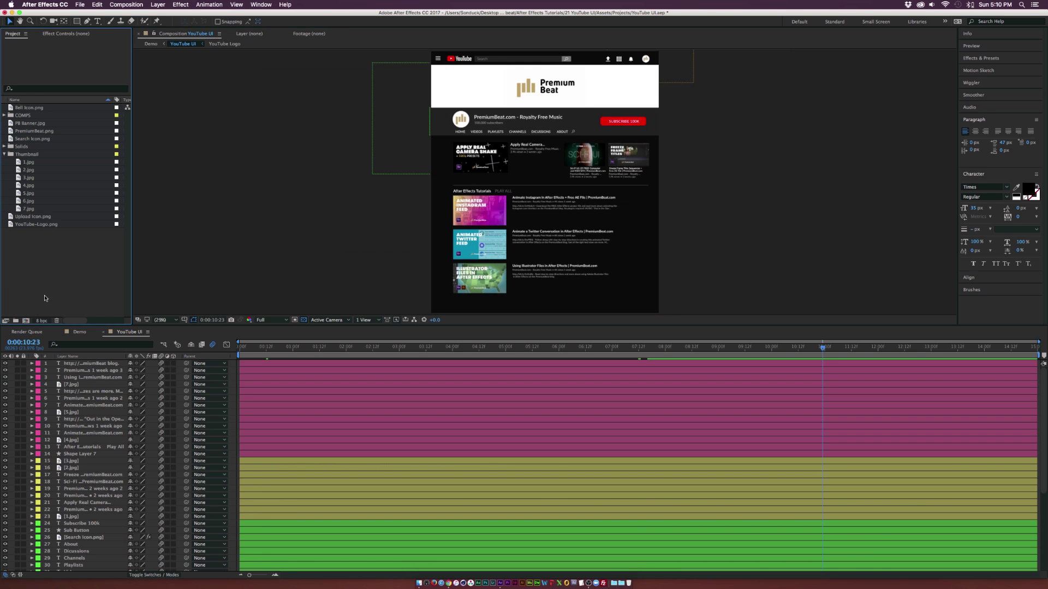
pyautogui.click(134, 3)
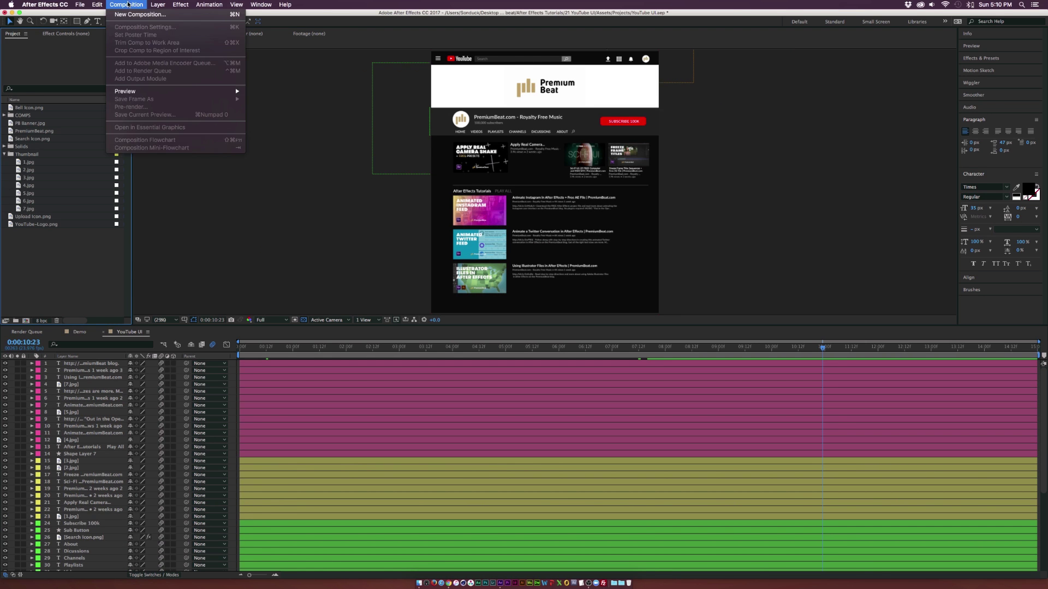
pyautogui.click(126, 15)
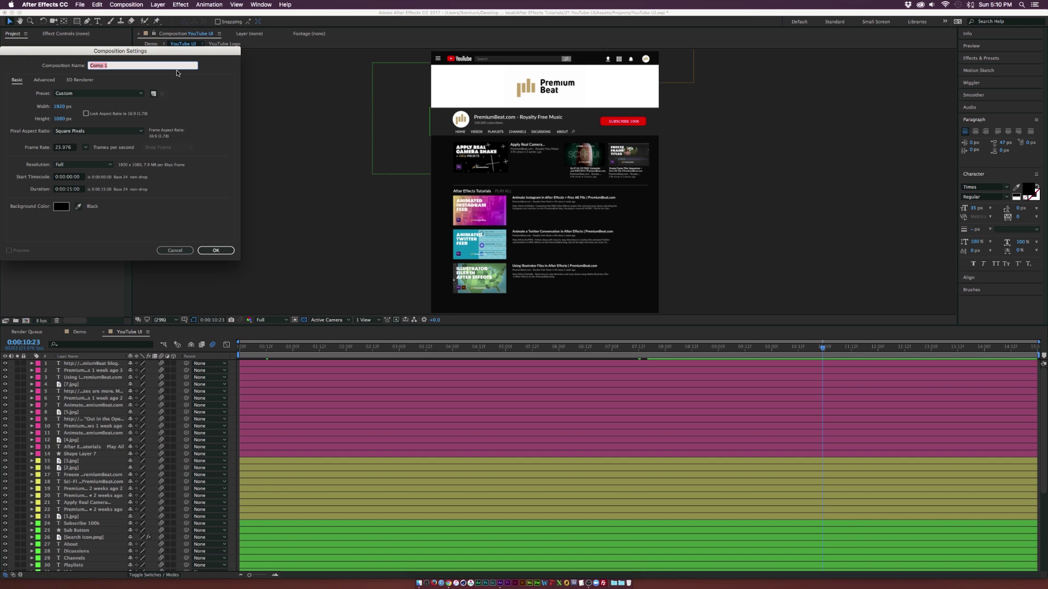
pyautogui.write('TUT COMP')
pyautogui.click(167, 190)
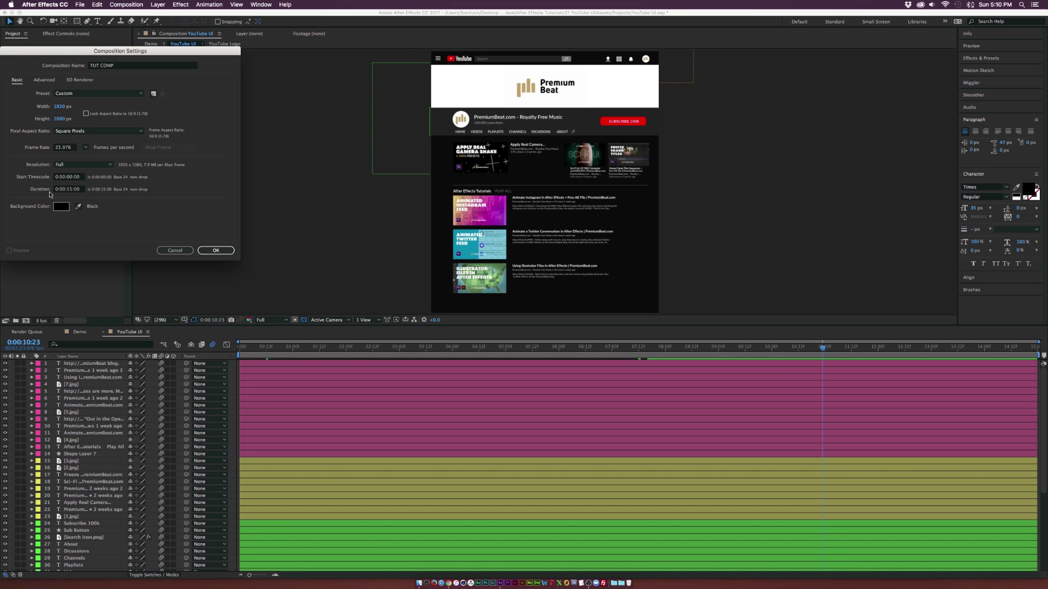
pyautogui.click(215, 250)
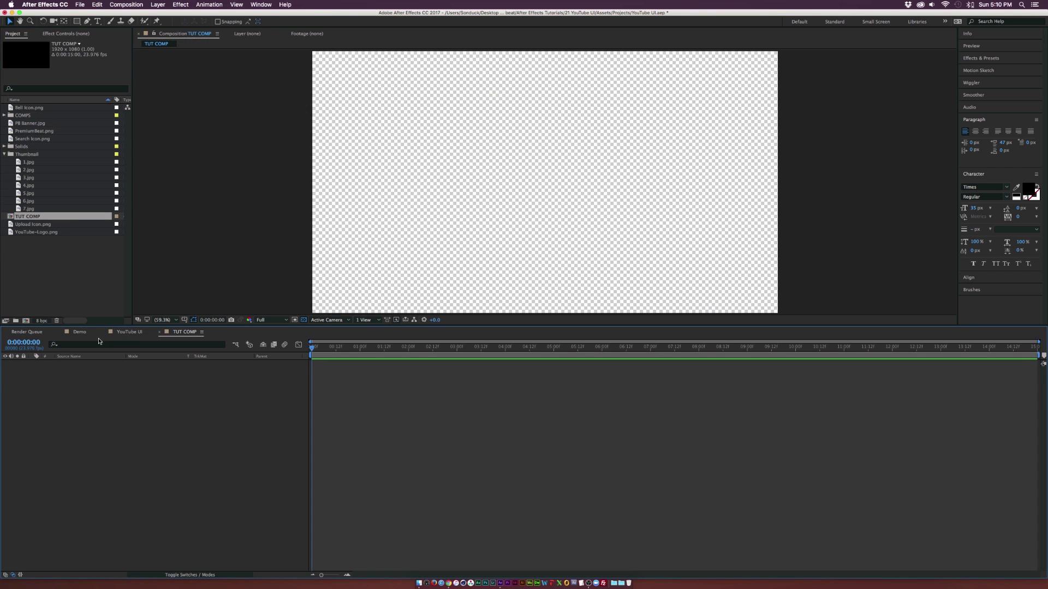
# Create a second composition named YouTube UI, 1920 px wide with its height raised to 3770 px
pyautogui.click(26, 321)
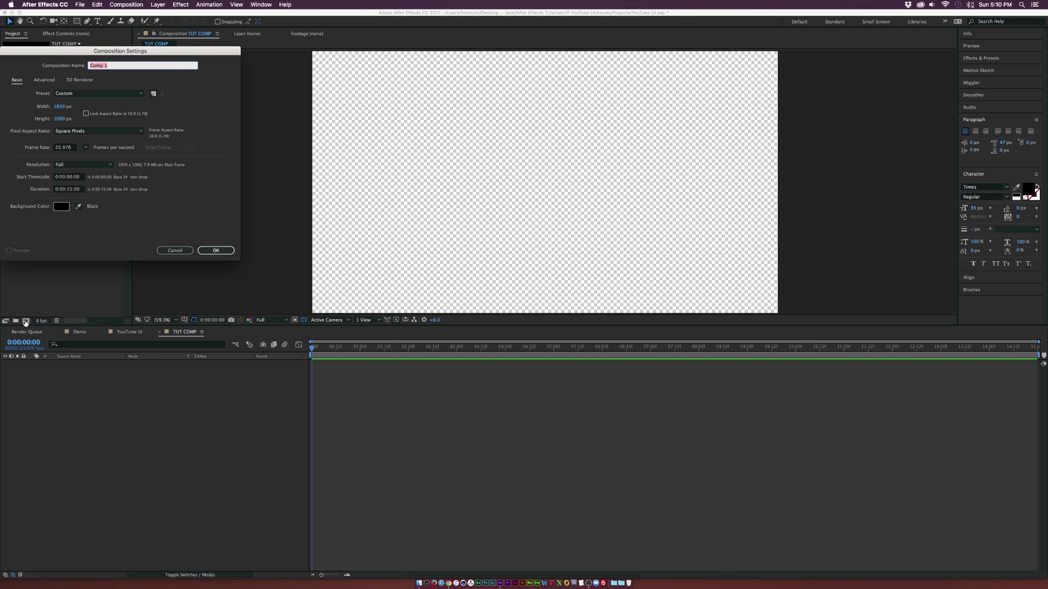
pyautogui.write('YO')
pyautogui.moveTo(57, 120); pyautogui.dragTo(179, 119)
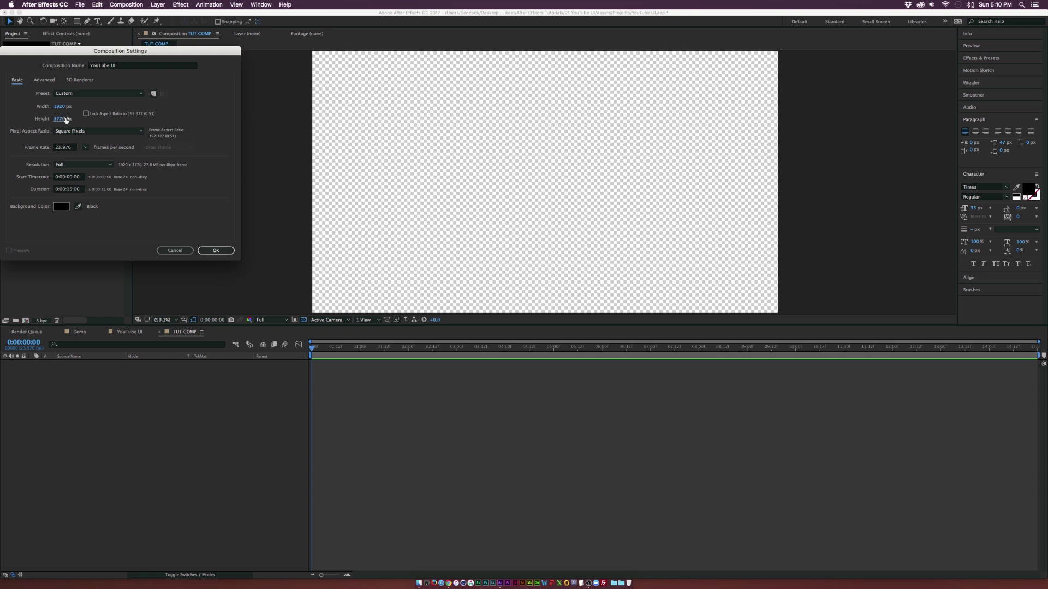
pyautogui.click(216, 250)
# Close the new YouTube UI timeline and nest that composition as a layer in TUT COMP
pyautogui.click(186, 333)
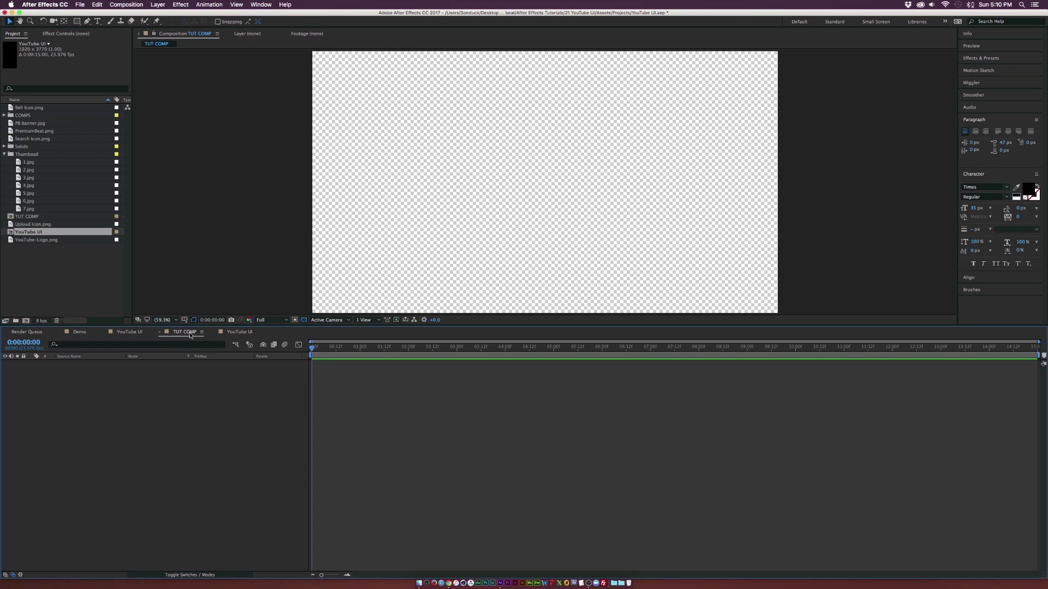
pyautogui.click(213, 333)
pyautogui.moveTo(35, 234); pyautogui.dragTo(161, 402)
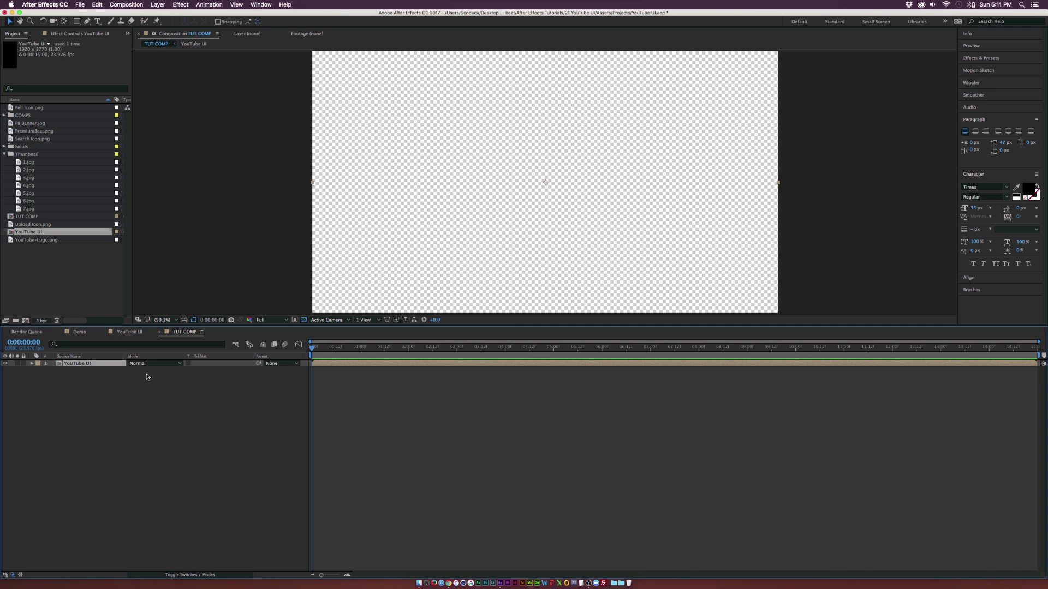
pyautogui.press(',')
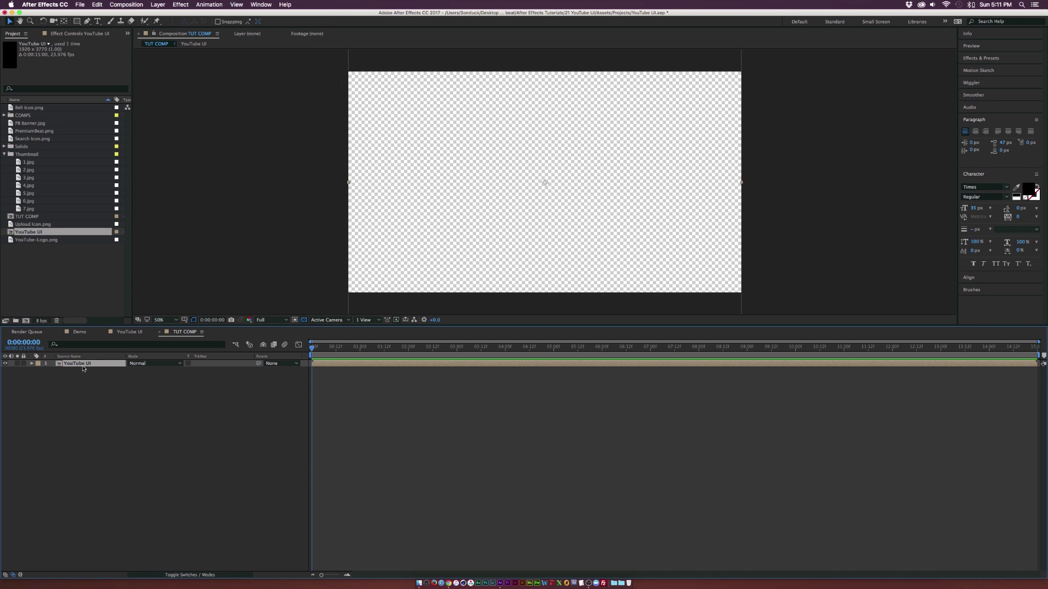
# Open the nested YouTube UI composition for editing, with its upper part framed at 50% magnification
pyautogui.doubleClick(74, 364)
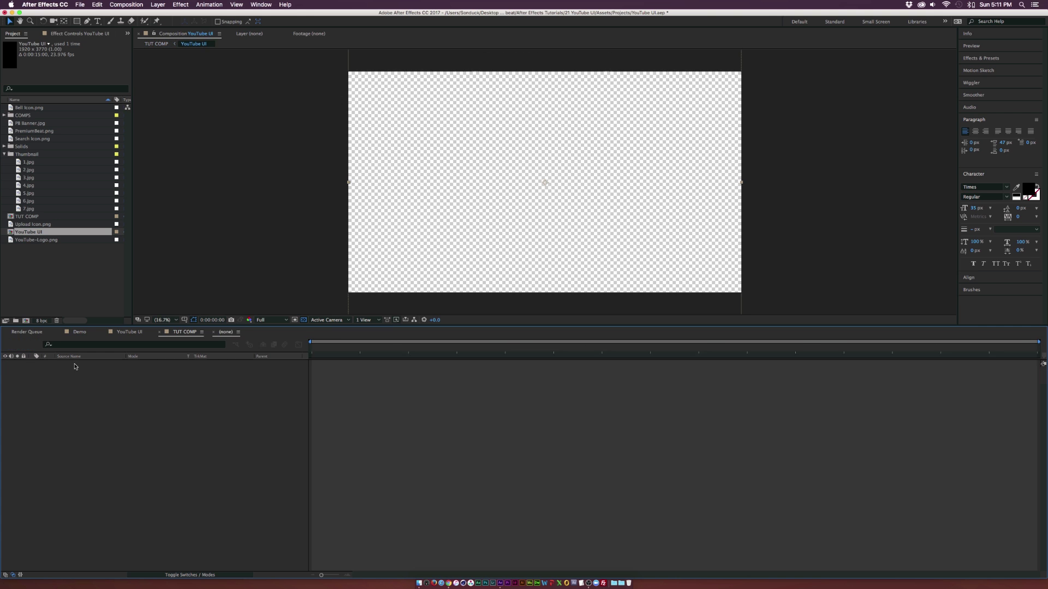
pyautogui.press('/')
pyautogui.moveTo(572, 125); pyautogui.dragTo(506, 289)
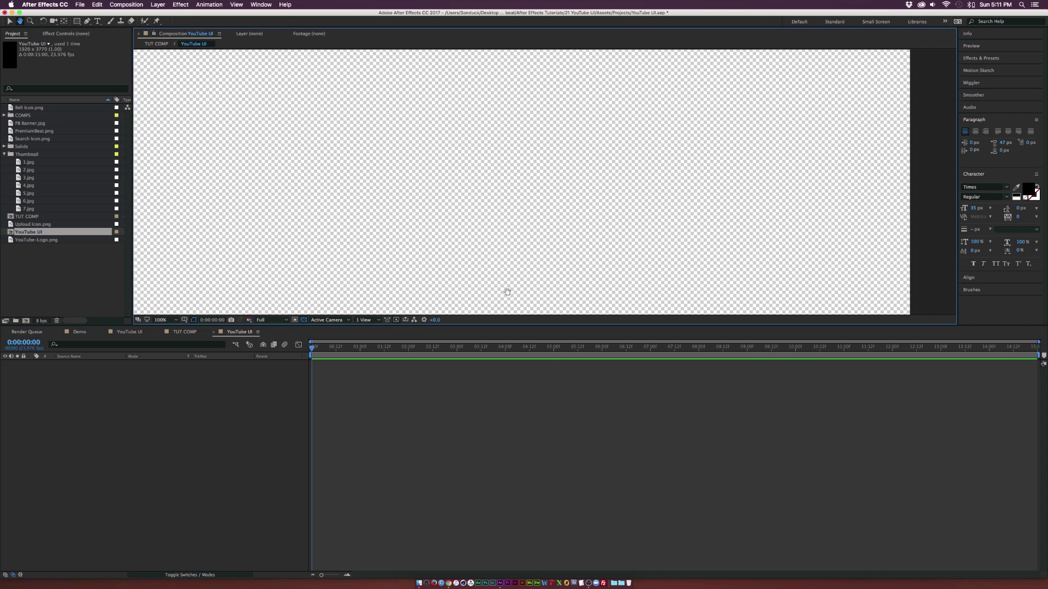
pyautogui.press(',')
pyautogui.press('h')
pyautogui.moveTo(518, 194); pyautogui.dragTo(492, 292)
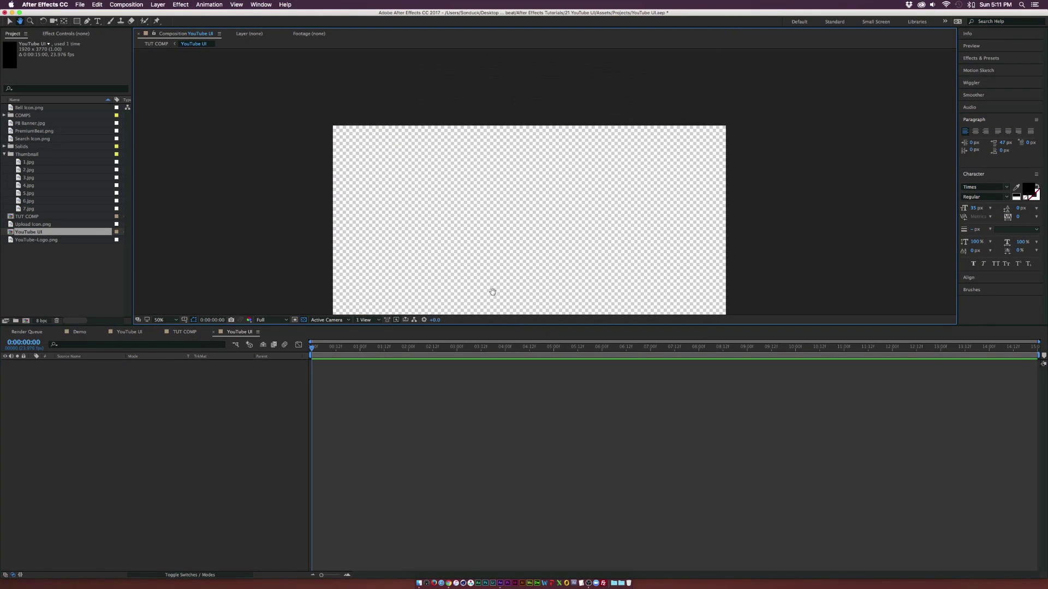
pyautogui.moveTo(484, 186); pyautogui.dragTo(480, 138)
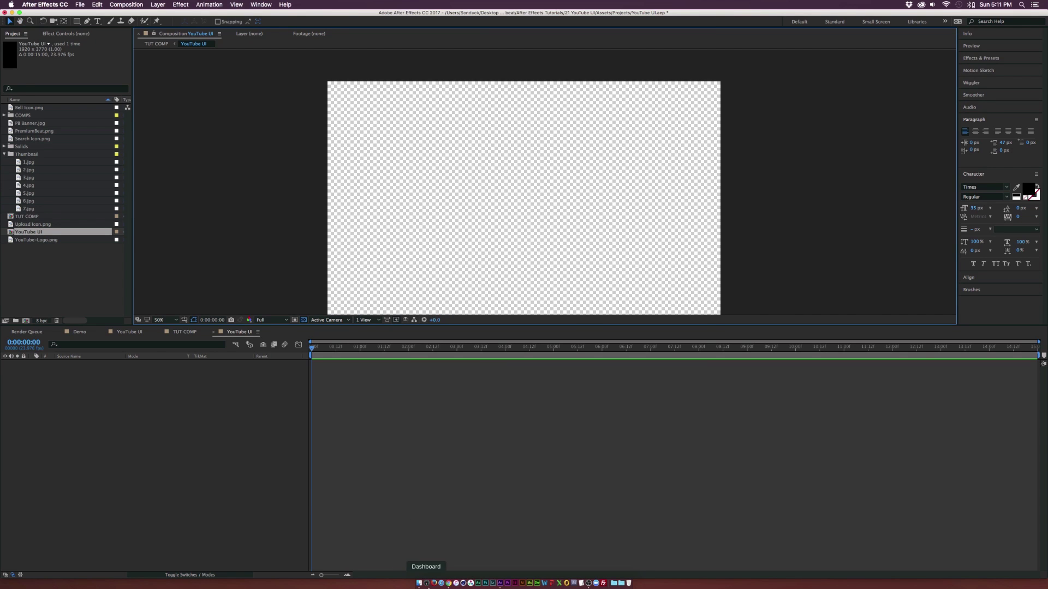
# Check the channel page background in Chrome, and in After Effects start a composition-sized solid named BG
pyautogui.click(448, 583)
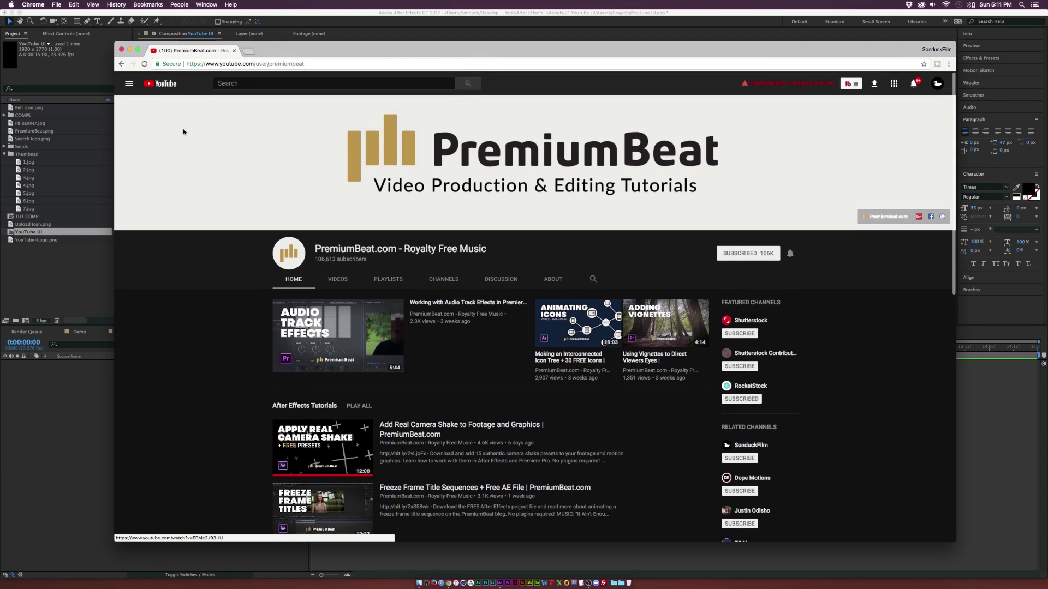
pyautogui.press('super+Tab')
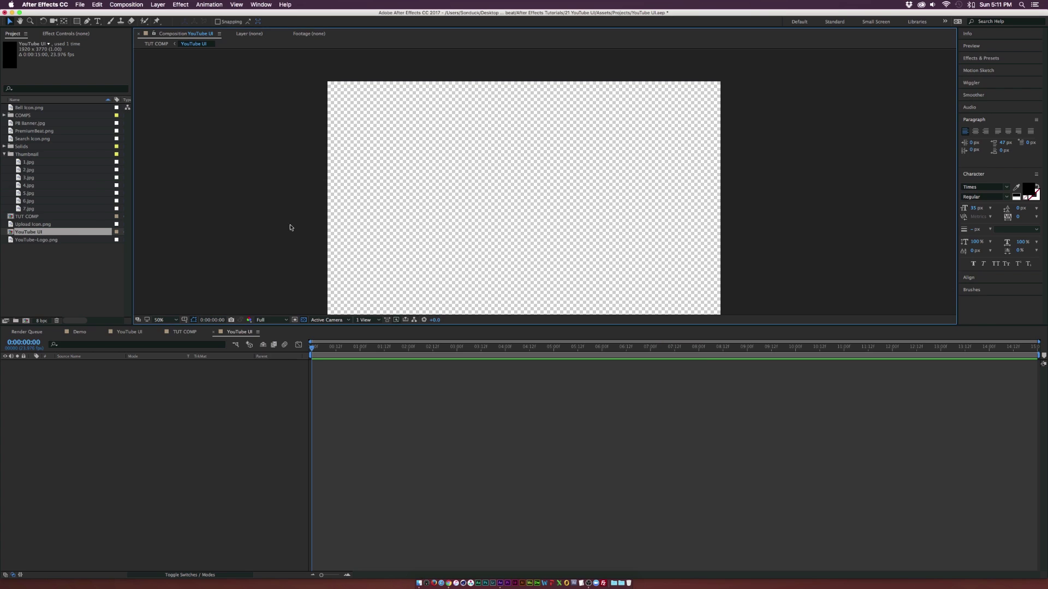
pyautogui.click(158, 4)
pyautogui.moveTo(163, 14)
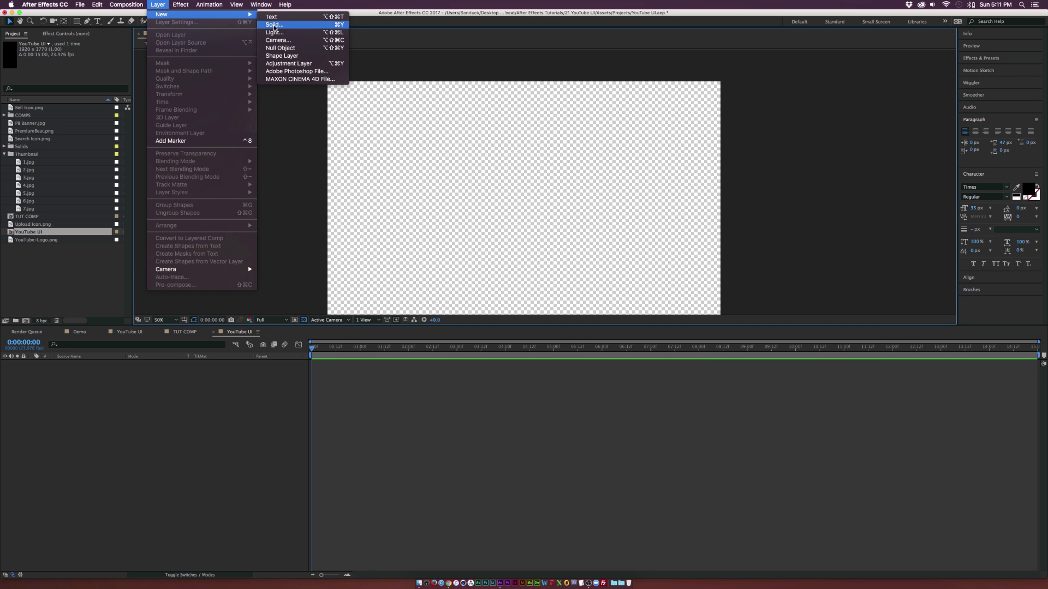
pyautogui.click(275, 25)
pyautogui.write('BG')
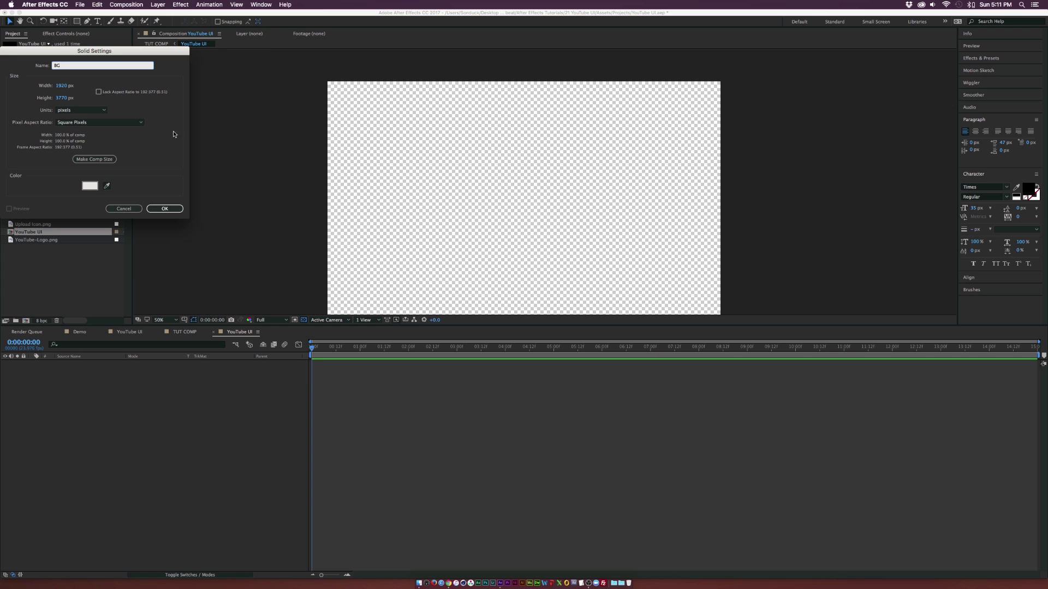
pyautogui.click(93, 159)
# Set the BG solid's colour to dark grey 1A1A1A and add it to the YouTube UI composition
pyautogui.click(90, 186)
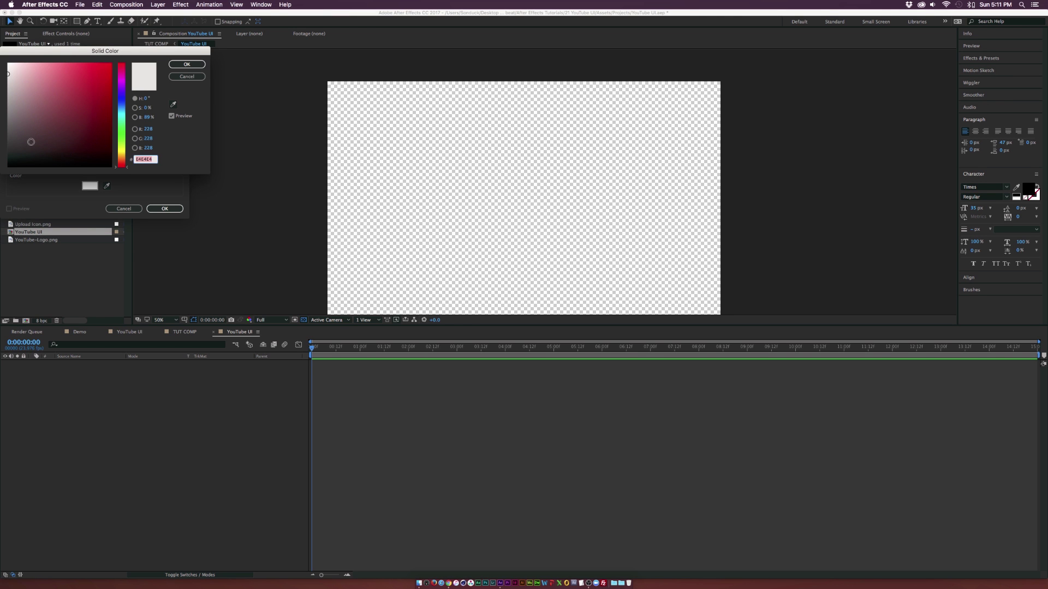
pyautogui.click(7, 158)
pyautogui.moveTo(0, 158); pyautogui.dragTo(7, 156)
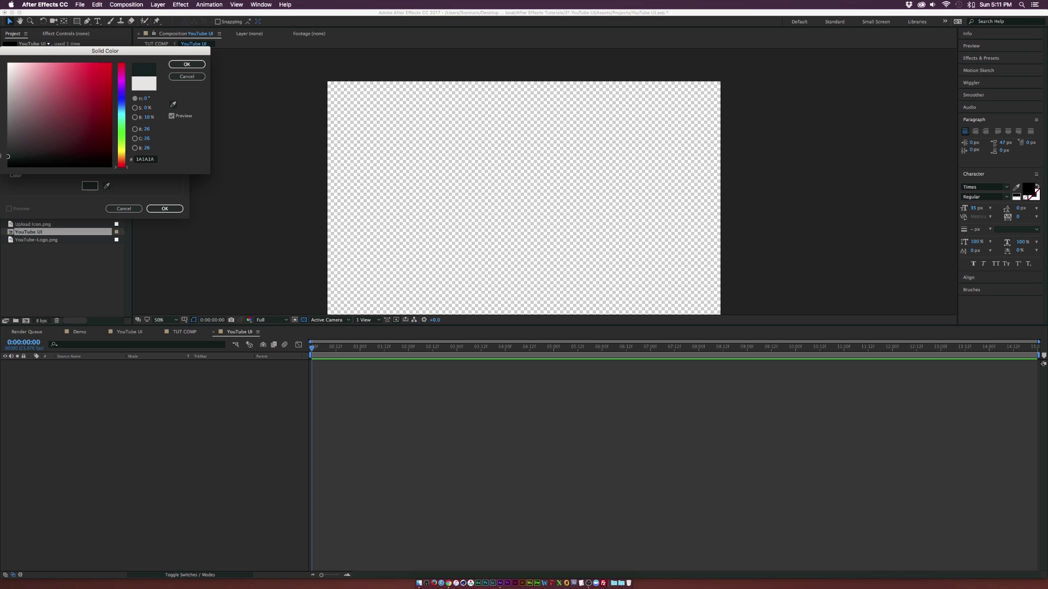
pyautogui.click(187, 63)
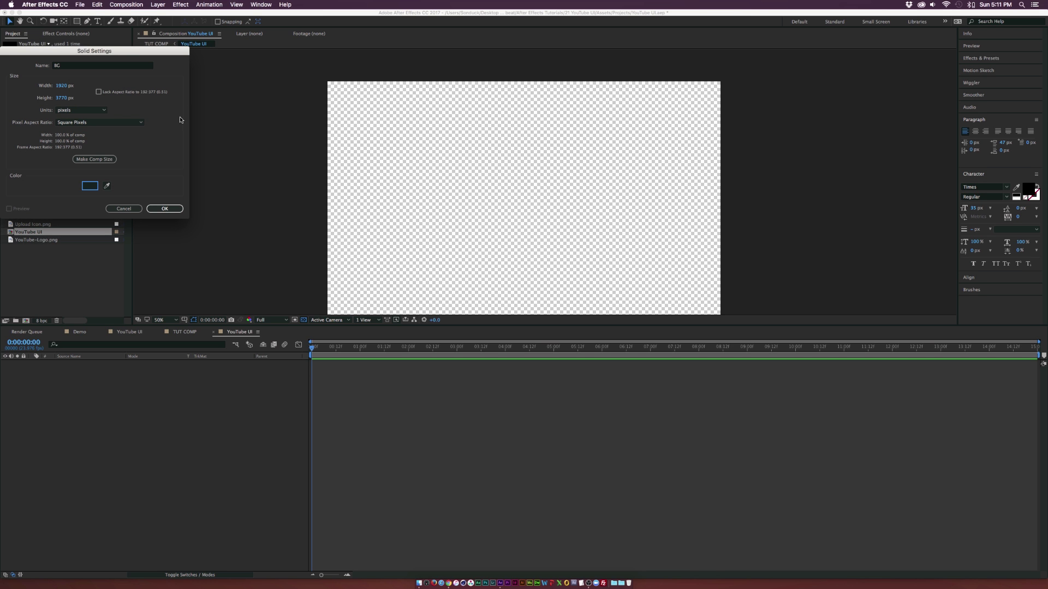
pyautogui.click(164, 209)
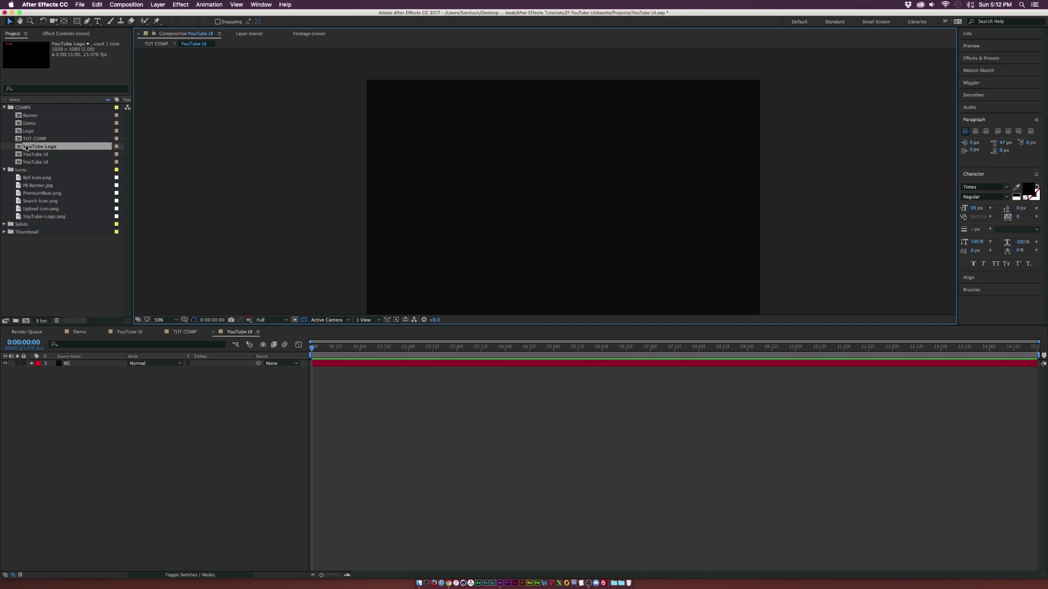
# Add the YouTube Logo composition above the BG layer and scale it to 75%
pyautogui.moveTo(25, 147); pyautogui.dragTo(568, 196)
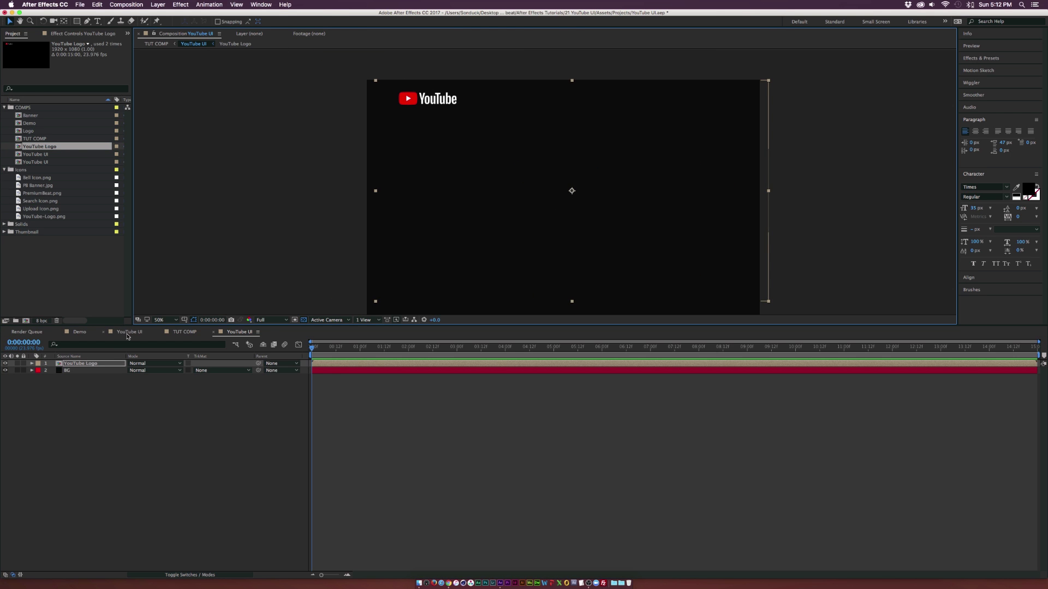
pyautogui.press('s')
pyautogui.moveTo(145, 371); pyautogui.dragTo(138, 367)
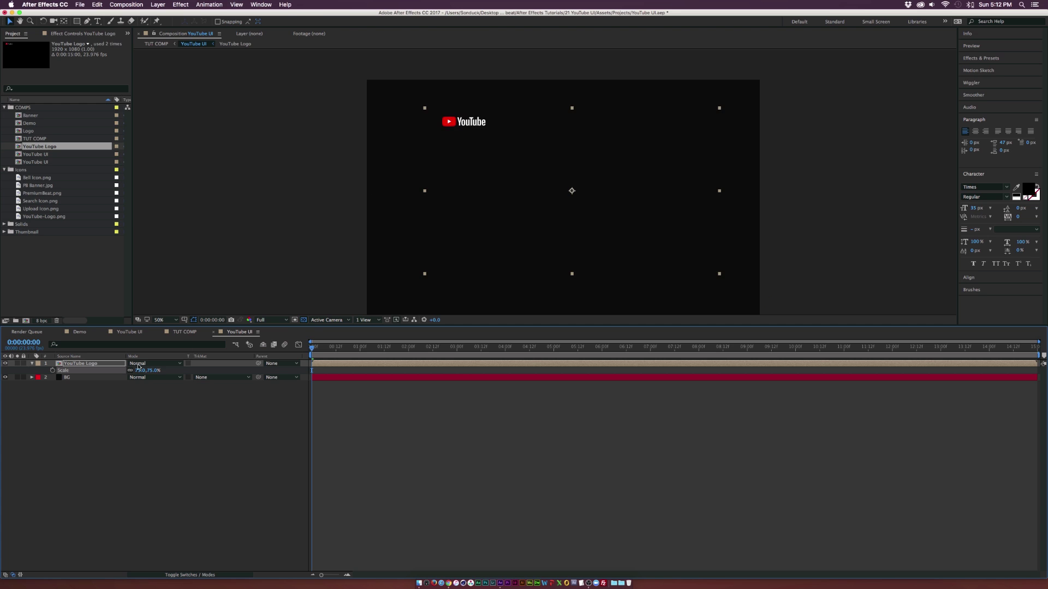
# Position the YouTube logo near the composition's upper-left corner, leaving space for a menu icon beside it
pyautogui.moveTo(650, 187); pyautogui.dragTo(542, 153)
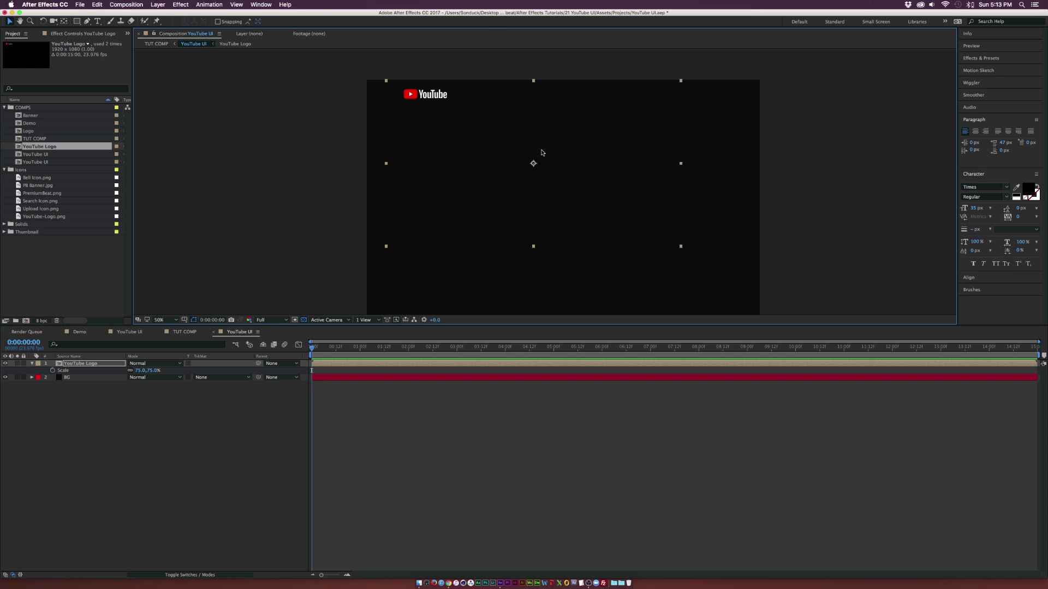
pyautogui.moveTo(491, 110); pyautogui.dragTo(500, 112)
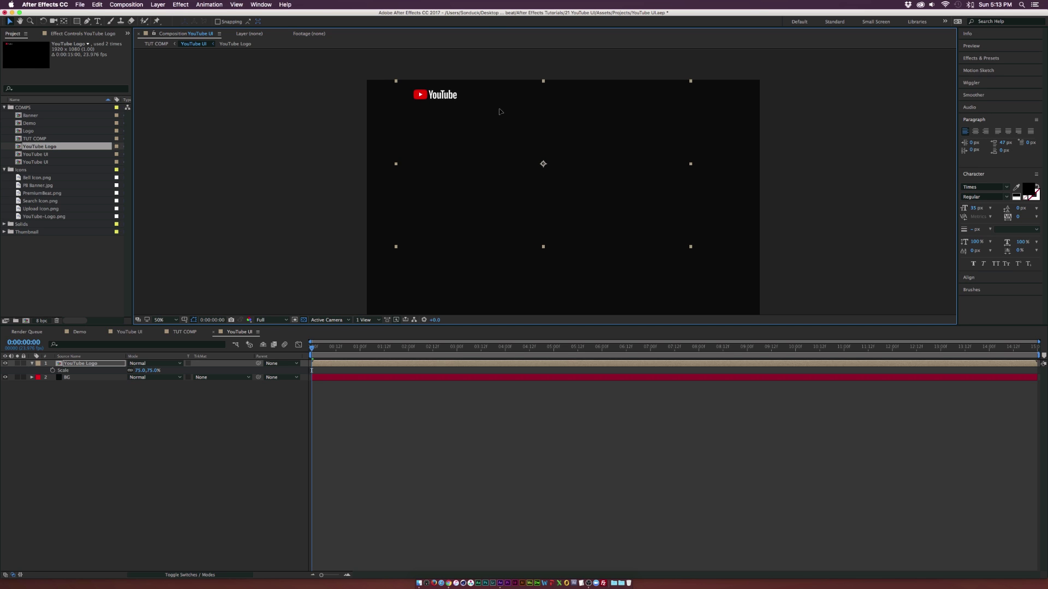
pyautogui.click(150, 466)
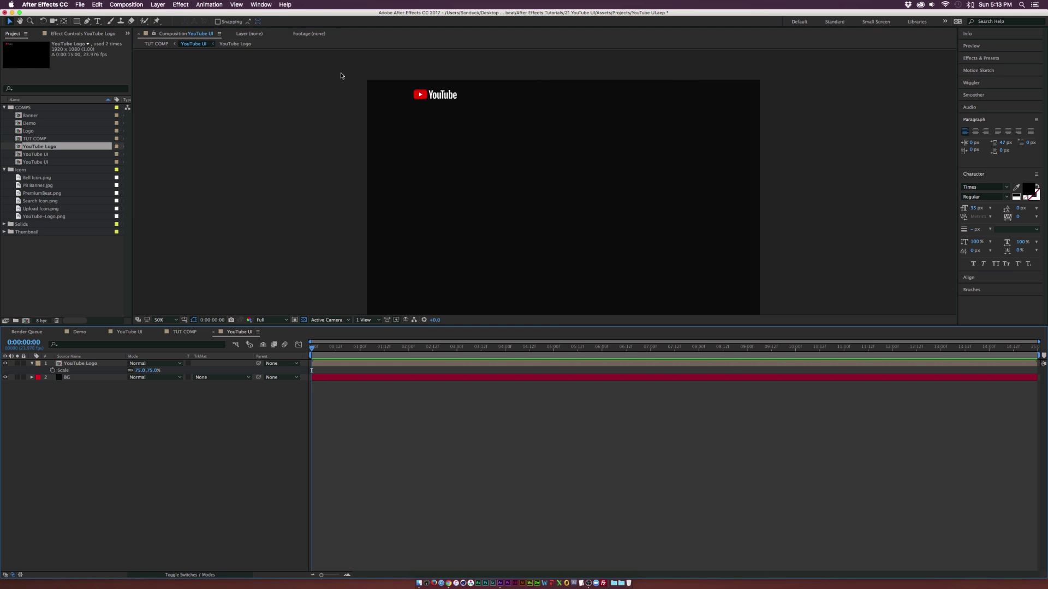
# Check the menu icon on the YouTube page in Chrome and draw a thin horizontal rectangle left of the logo in After Effects
pyautogui.click(448, 584)
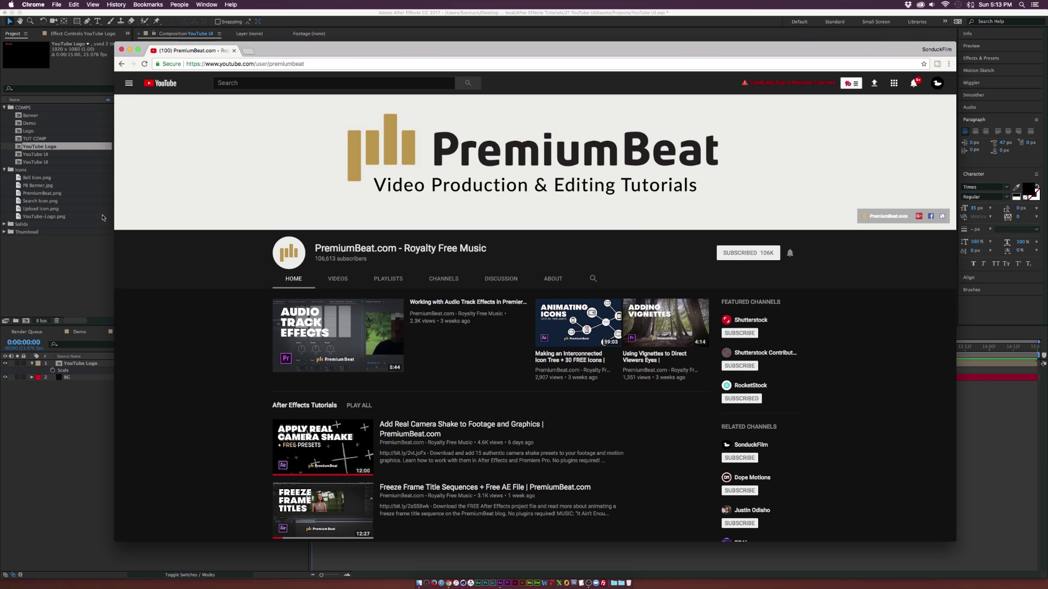
pyautogui.click(48, 512)
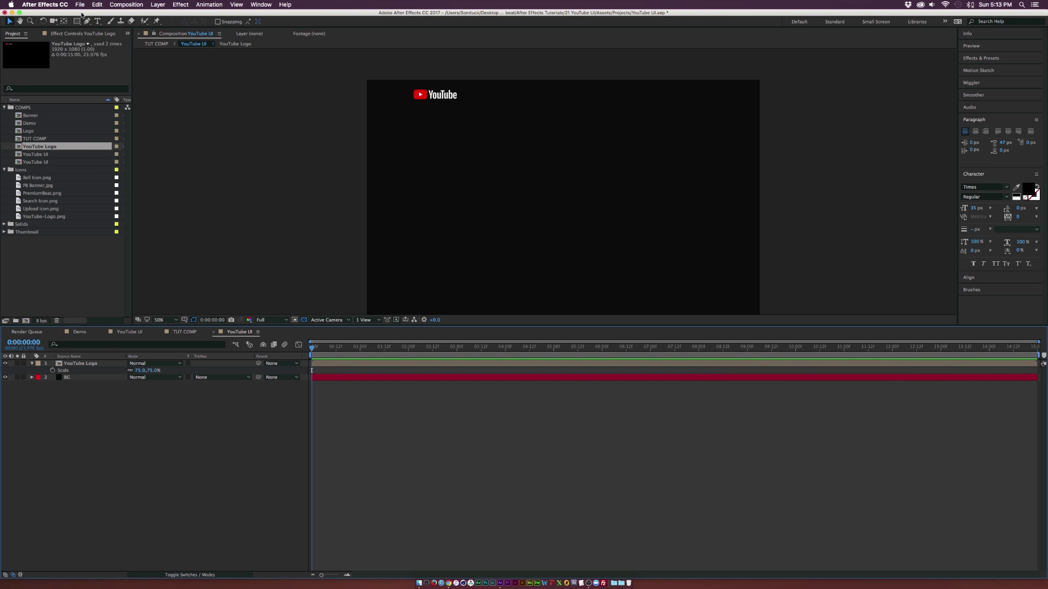
pyautogui.moveTo(77, 21); pyautogui.dragTo(97, 25)
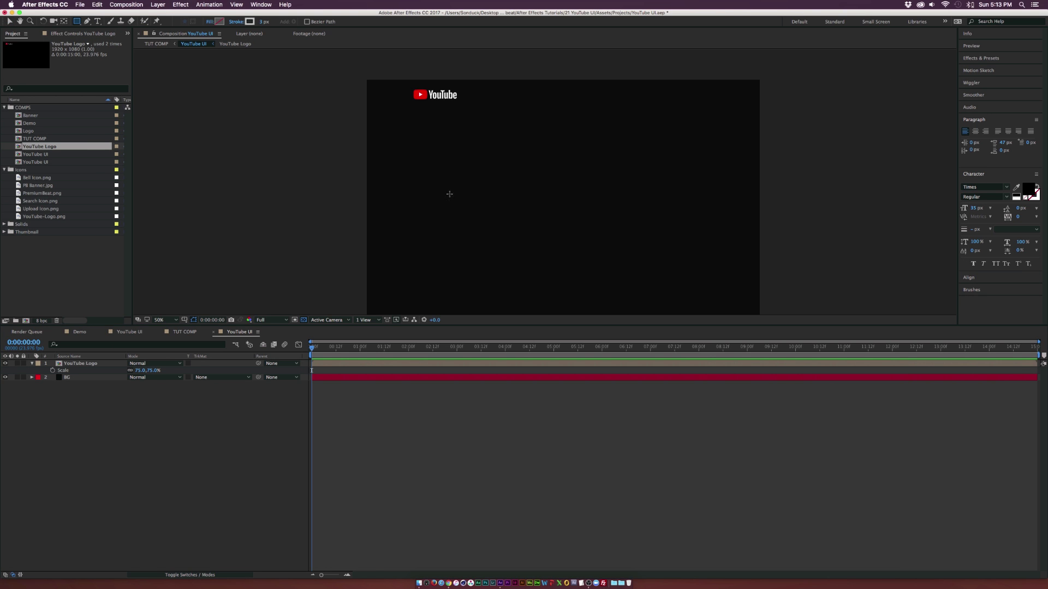
pyautogui.press('.')
pyautogui.moveTo(346, 105); pyautogui.dragTo(382, 202)
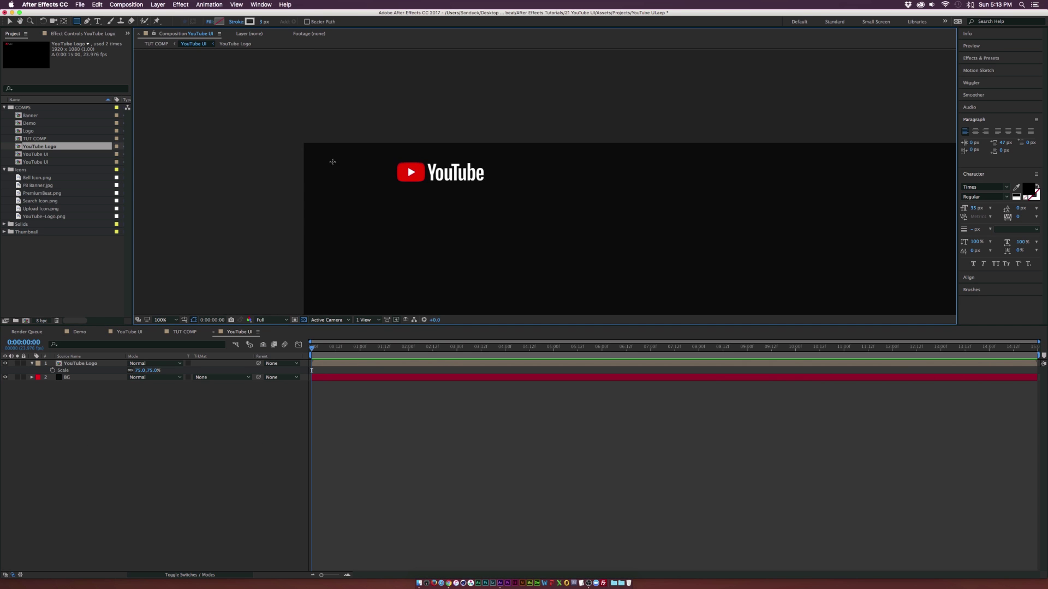
pyautogui.moveTo(328, 163); pyautogui.dragTo(388, 174)
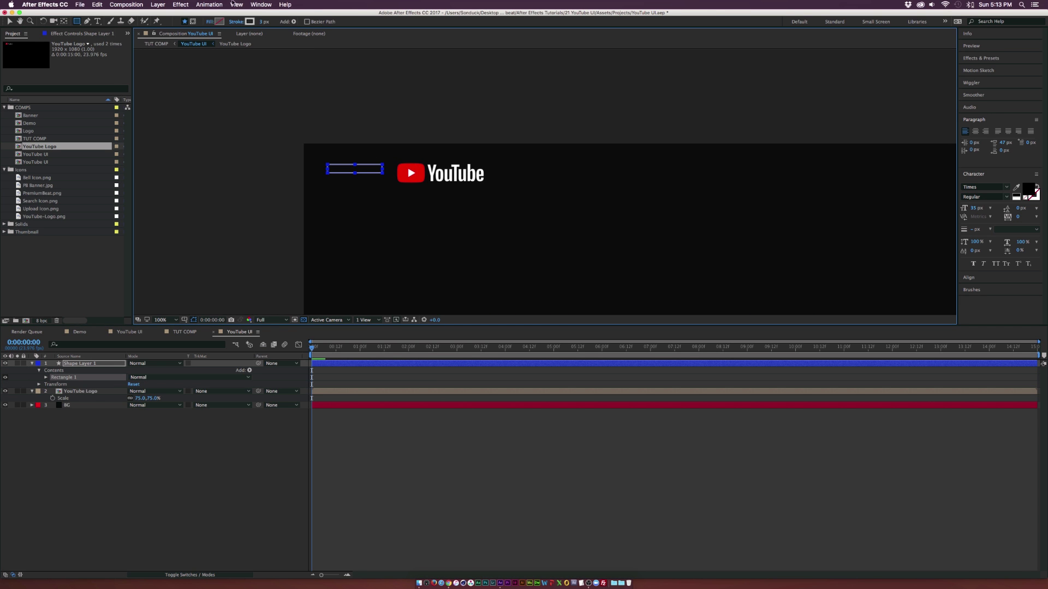
# Give the menu icon's rectangle a solid light-grey fill and set its stroke to none
pyautogui.click(209, 22)
pyautogui.click(21, 66)
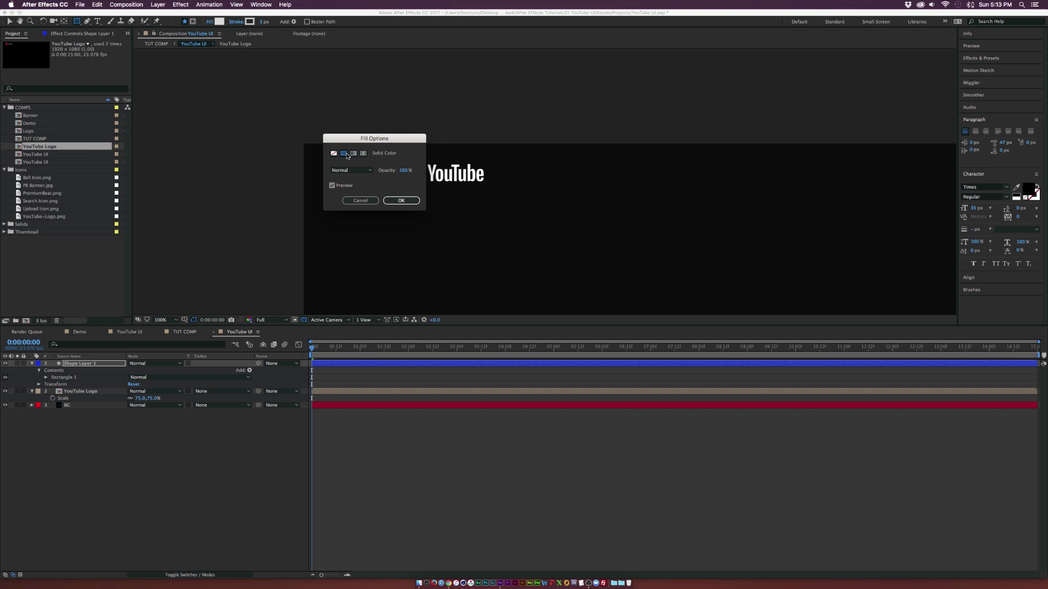
pyautogui.click(401, 200)
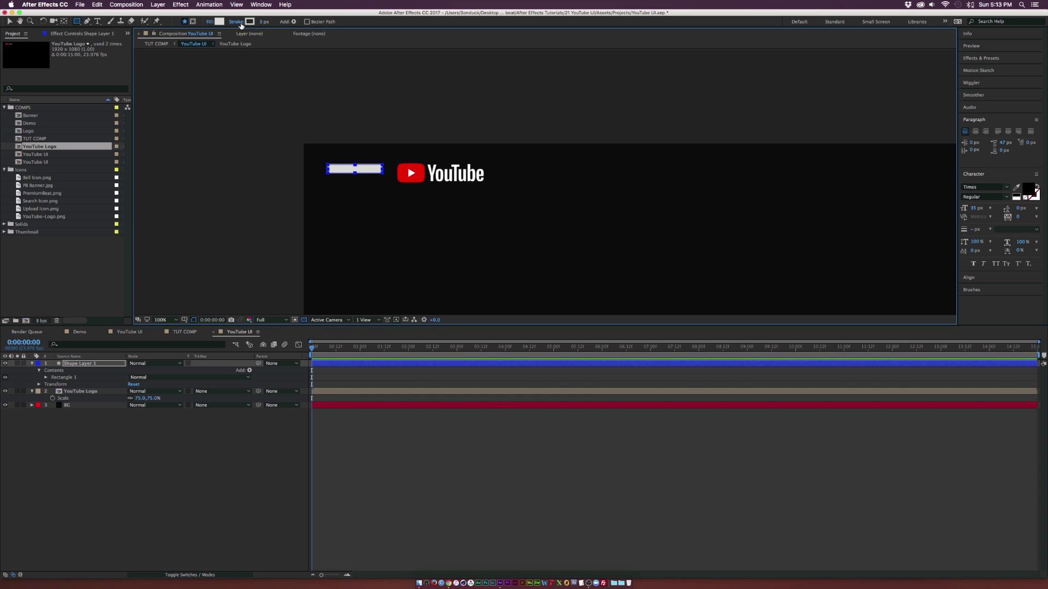
pyautogui.click(236, 23)
pyautogui.click(333, 153)
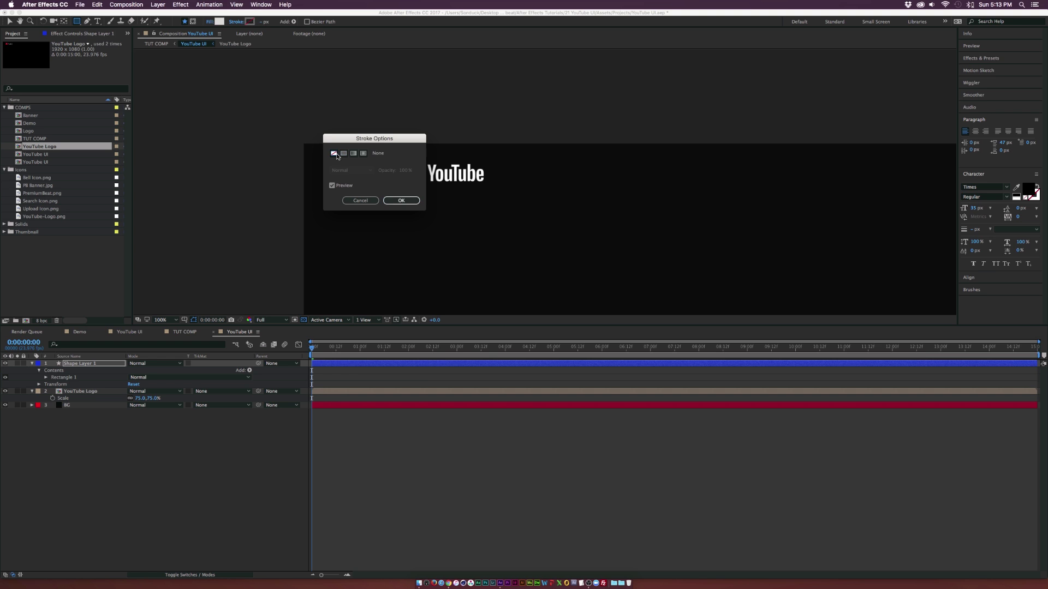
pyautogui.click(389, 200)
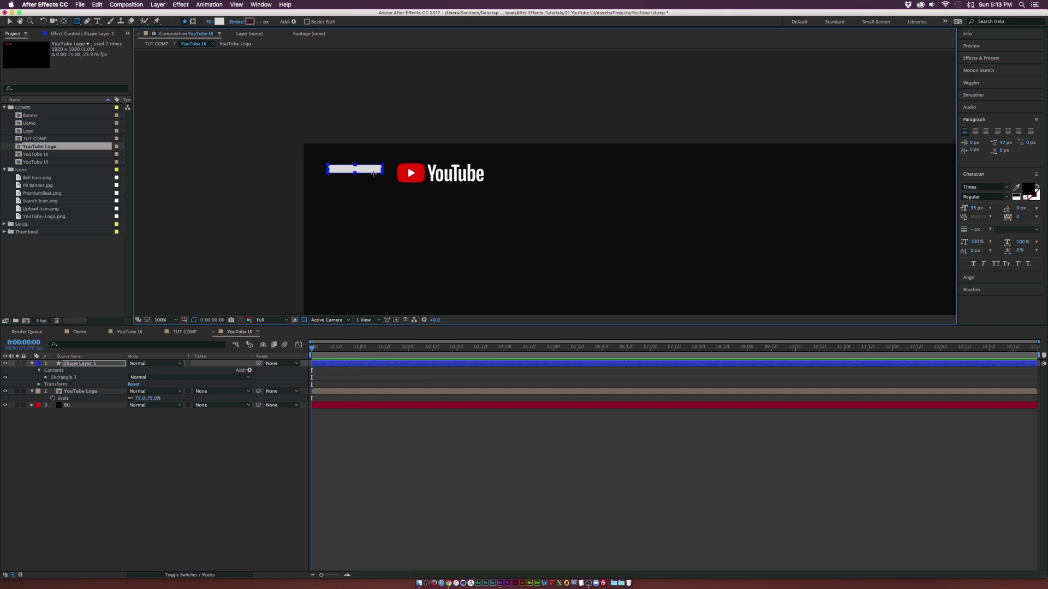
# Reduce the height of the menu icon's rectangle so it becomes a thinner bar beside the logo
pyautogui.press('.')
pyautogui.moveTo(310, 158); pyautogui.dragTo(418, 171)
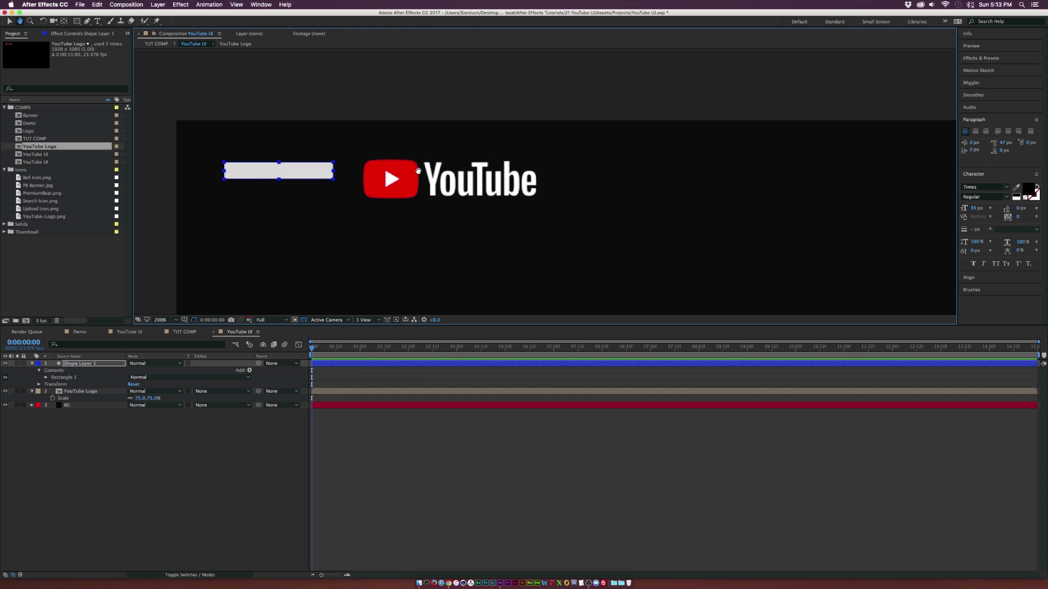
pyautogui.click(45, 377)
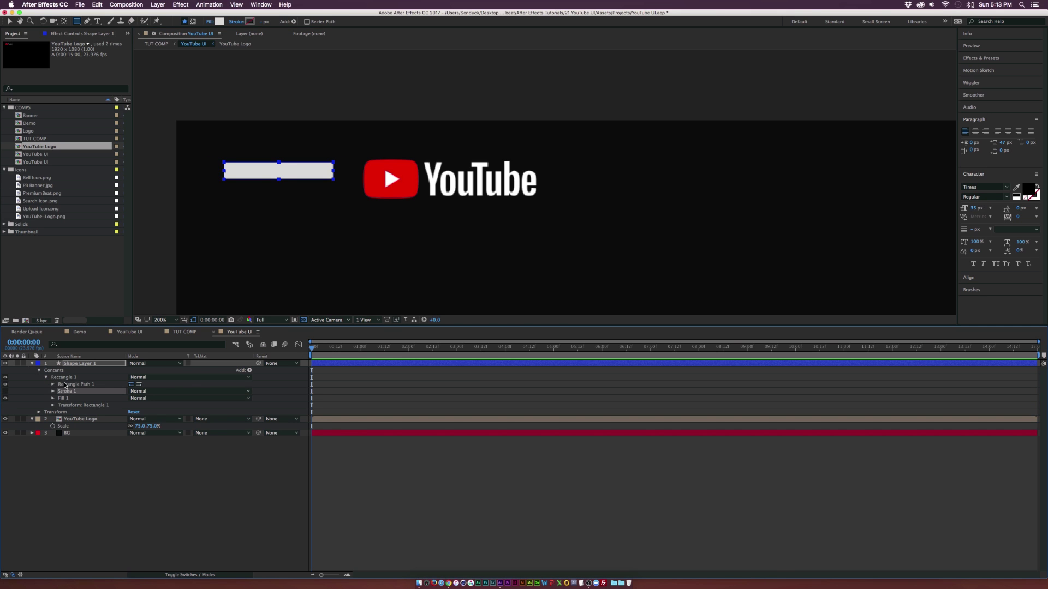
pyautogui.click(9, 21)
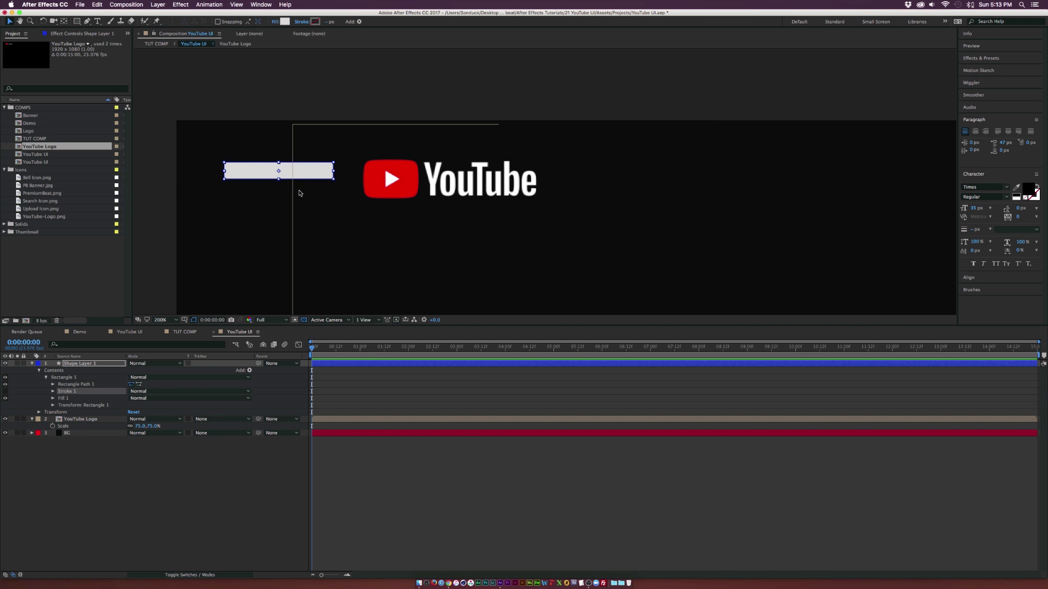
pyautogui.click(278, 179)
pyautogui.moveTo(278, 179); pyautogui.dragTo(279, 175)
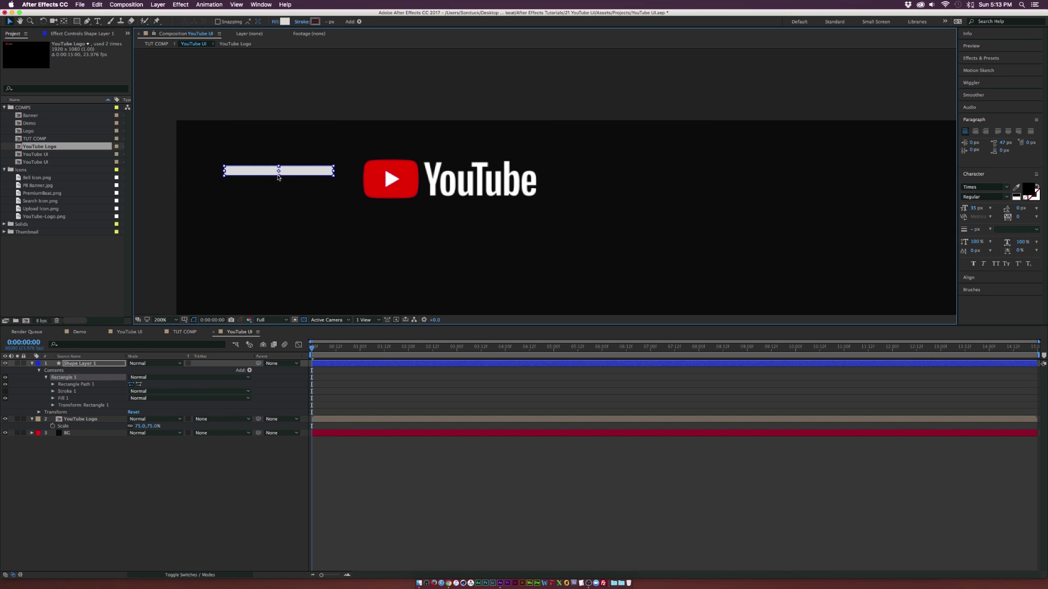
# Add a Repeater to the bar and set its transform position to 0, 49 so the copies stack vertically as a menu icon
pyautogui.click(249, 370)
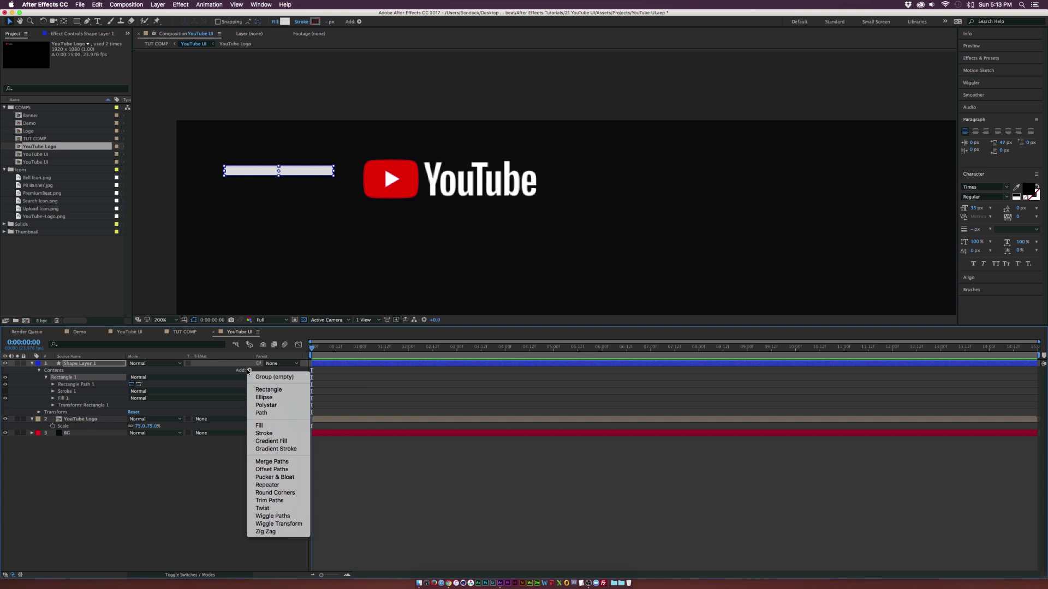
pyautogui.click(267, 485)
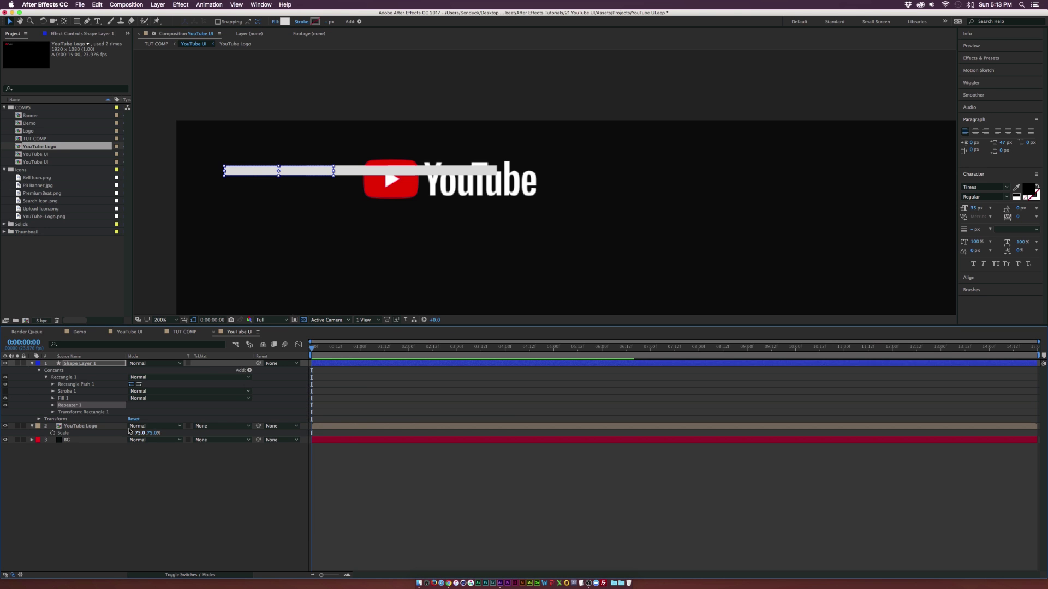
pyautogui.click(53, 406)
pyautogui.click(60, 433)
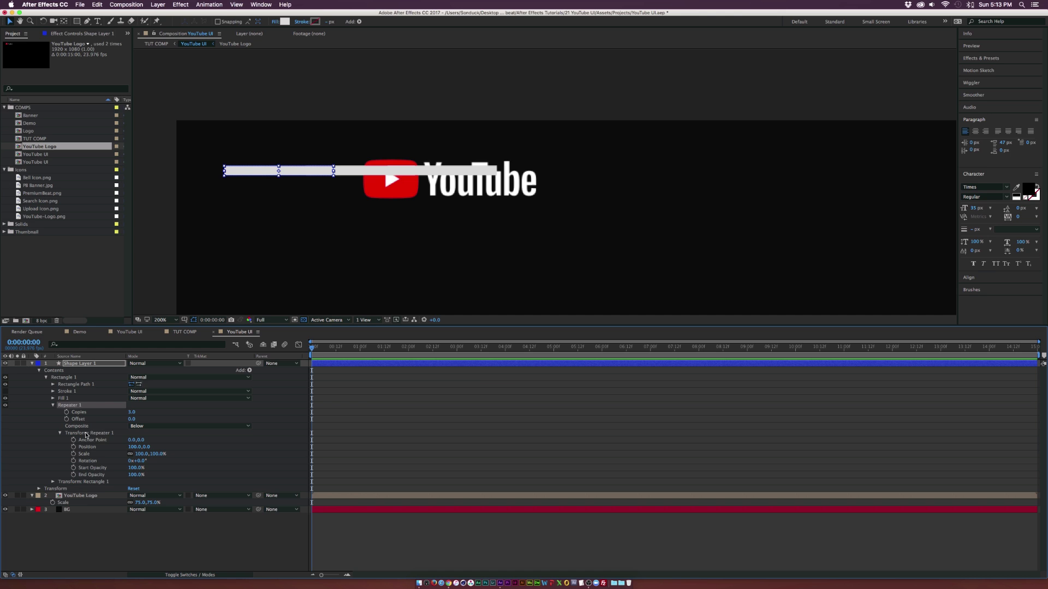
pyautogui.click(137, 447)
pyautogui.write('0')
pyautogui.press('Return')
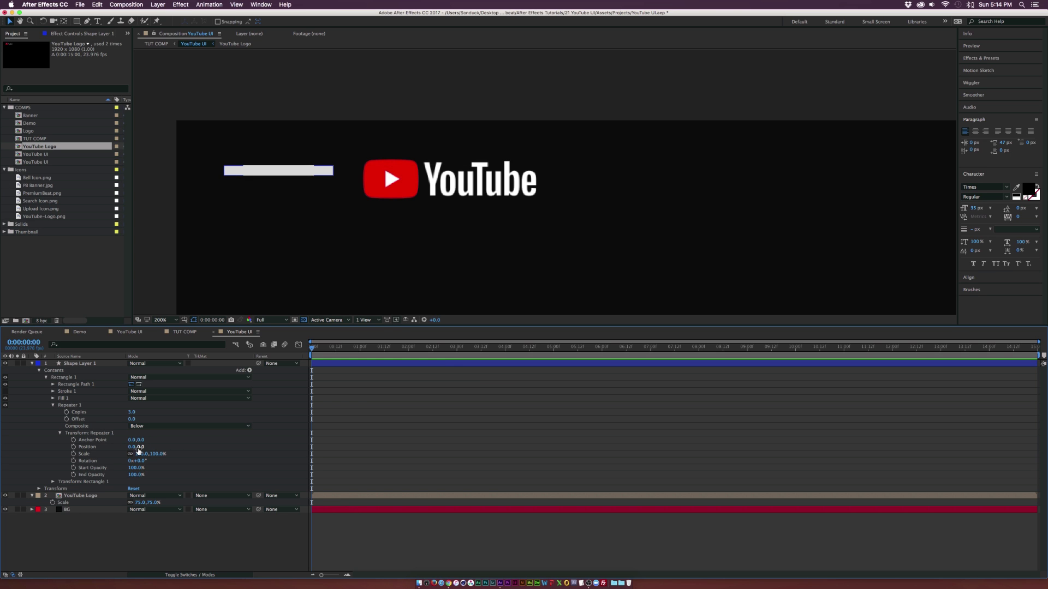
pyautogui.moveTo(141, 447); pyautogui.dragTo(159, 448)
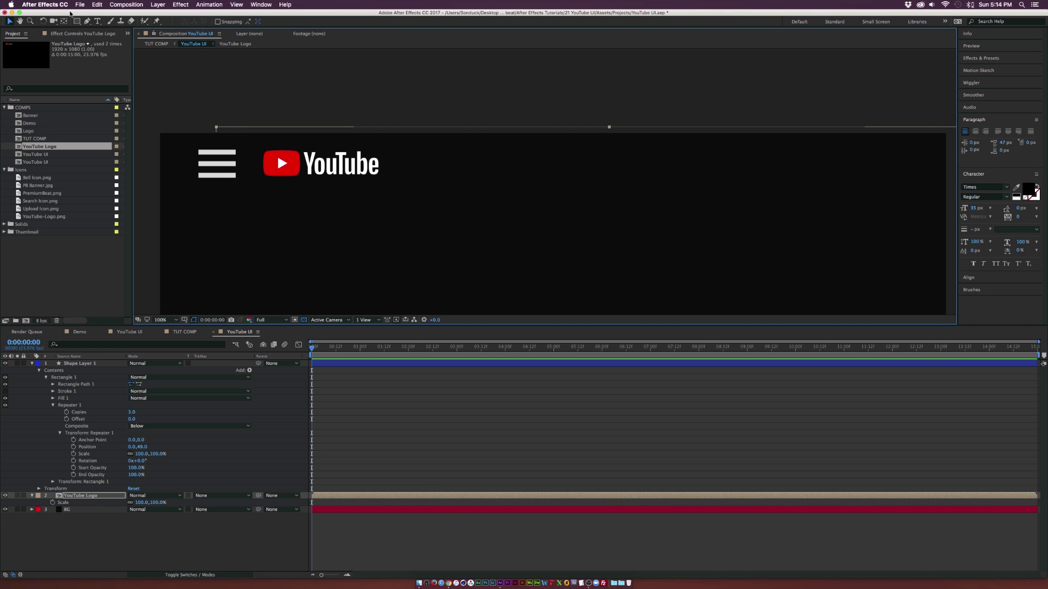
# Draw a long, thin search bar rectangle to the right of the YouTube logo on a new shape layer
pyautogui.click(77, 21)
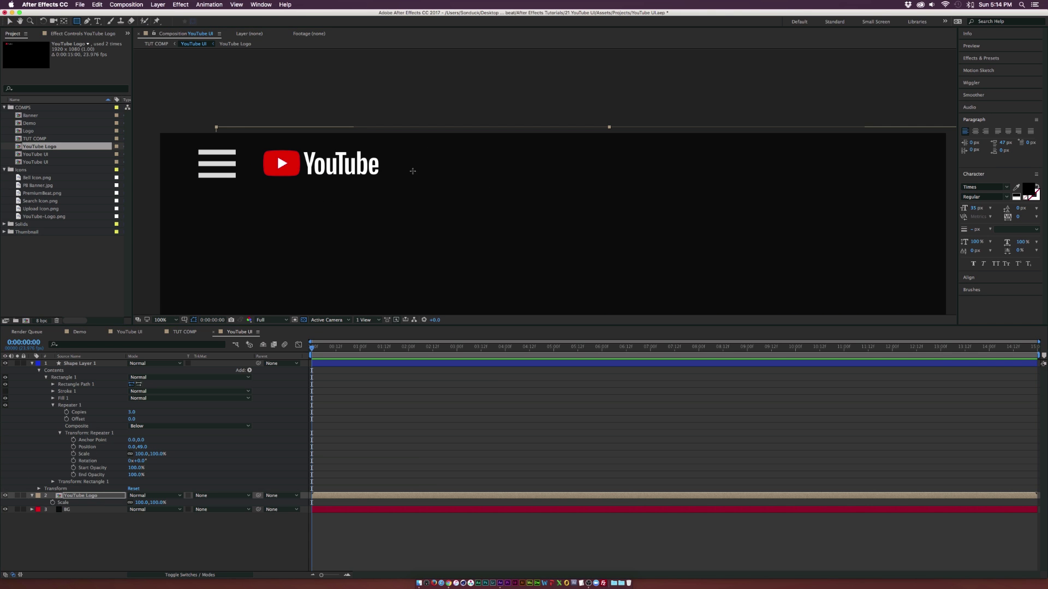
pyautogui.click(150, 538)
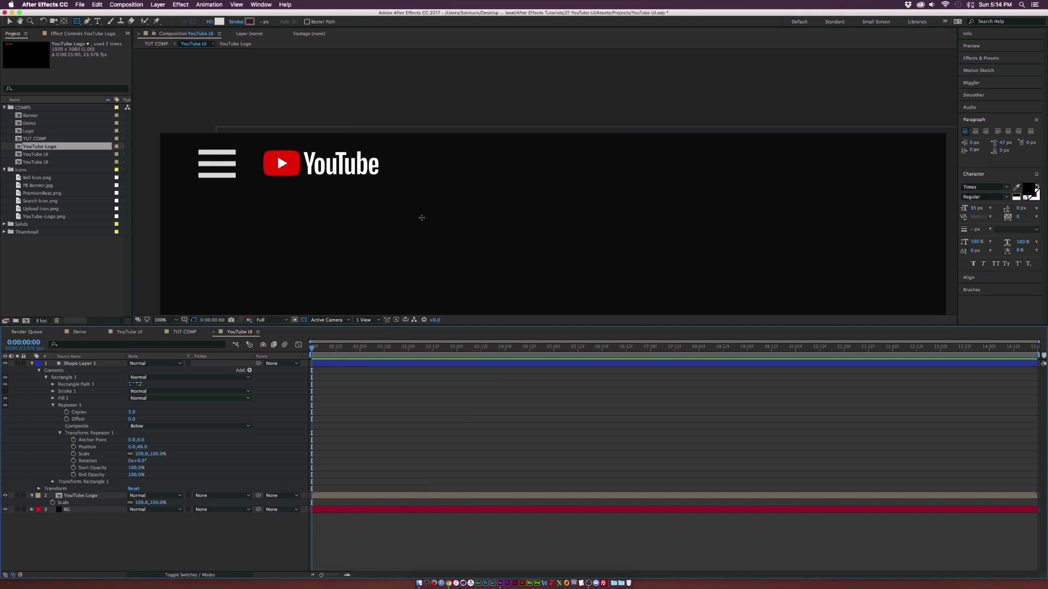
pyautogui.moveTo(410, 157)
pyautogui.mouseDown()
pyautogui.moveTo(613, 177)
pyautogui.moveTo(826, 178)
pyautogui.mouseUp()
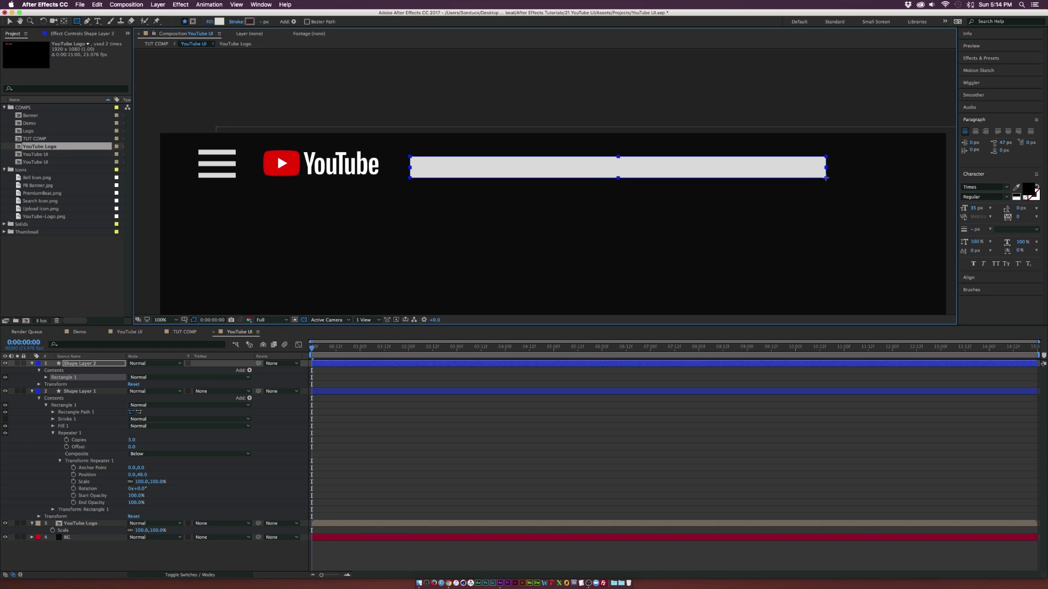
# Fill the search bar rectangle with black 000000 and give it a solid-colour stroke
pyautogui.click(221, 23)
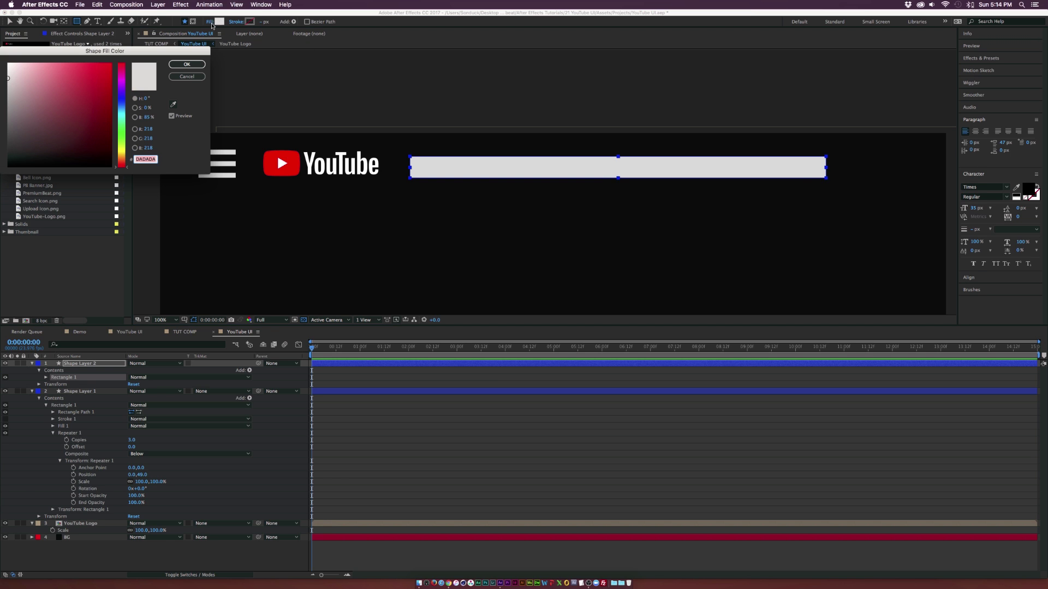
pyautogui.moveTo(6, 126); pyautogui.dragTo(8, 167)
pyautogui.click(184, 65)
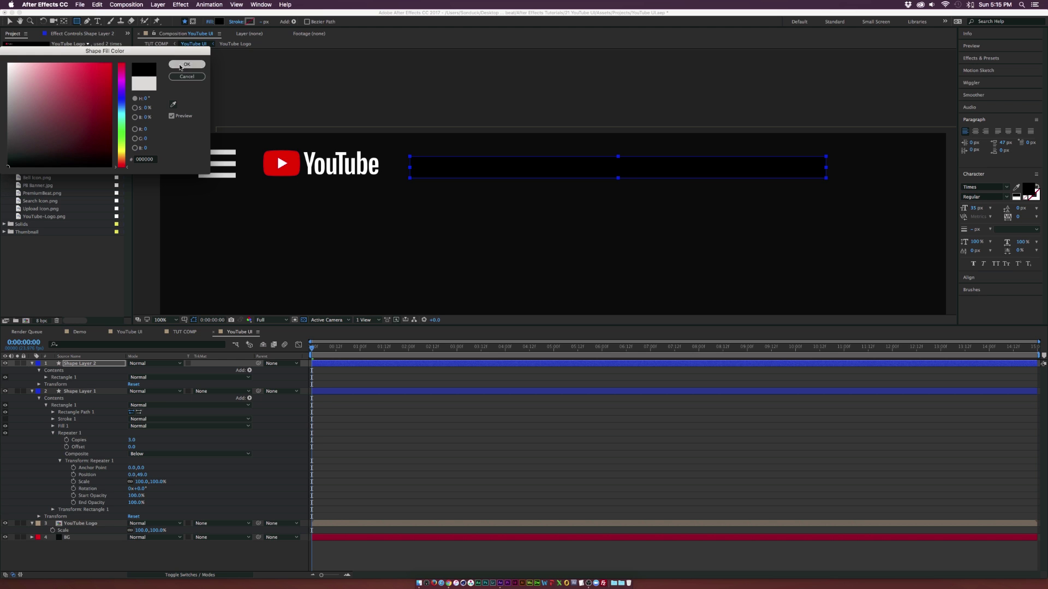
pyautogui.click(238, 22)
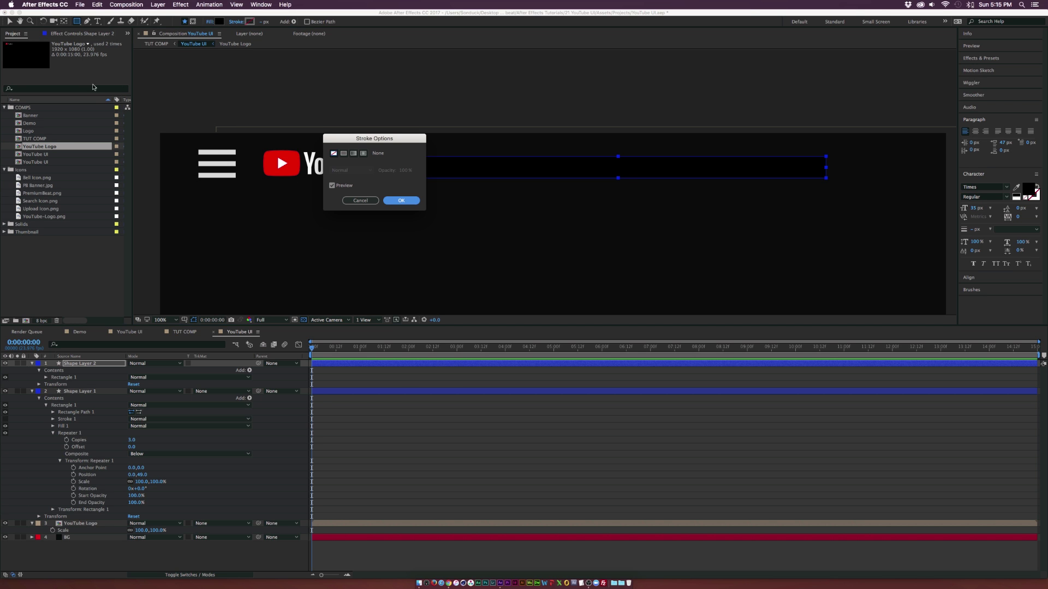
pyautogui.click(344, 152)
pyautogui.click(408, 201)
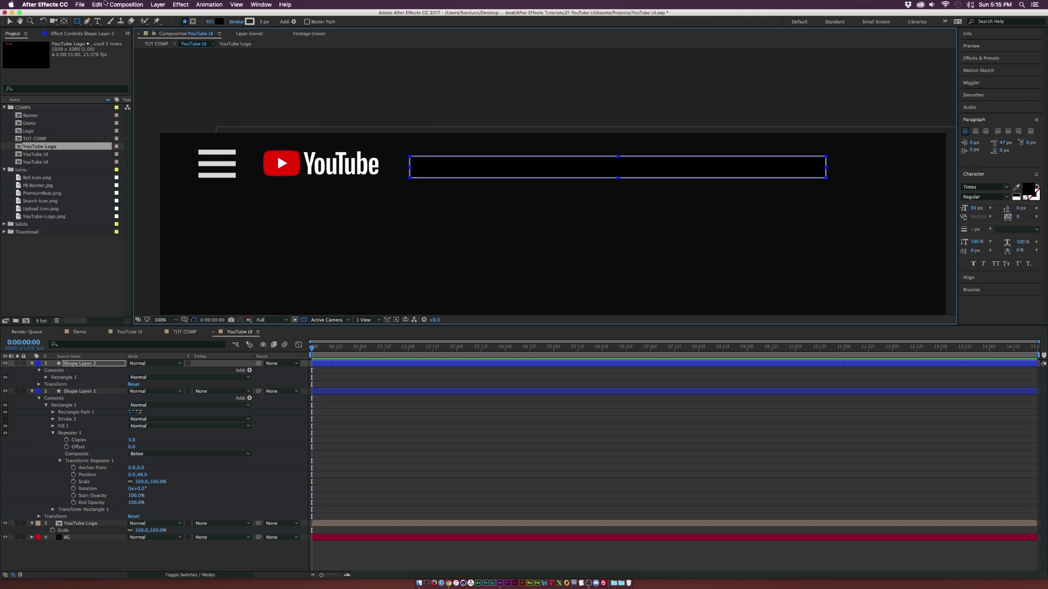
# Move the search bar slightly left and up so it sits closer to the YouTube logo
pyautogui.click(9, 21)
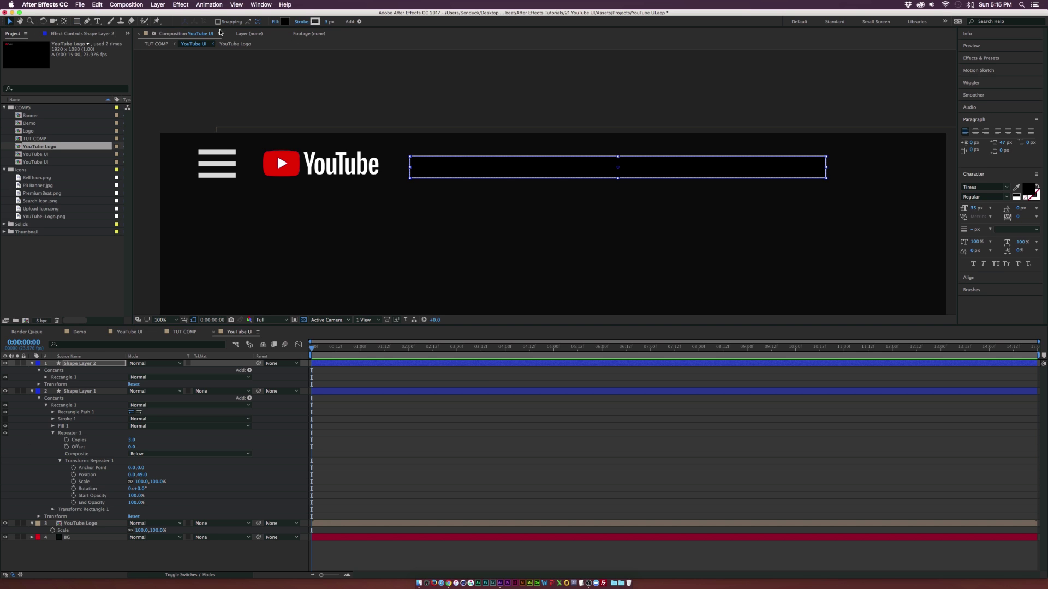
pyautogui.click(429, 104)
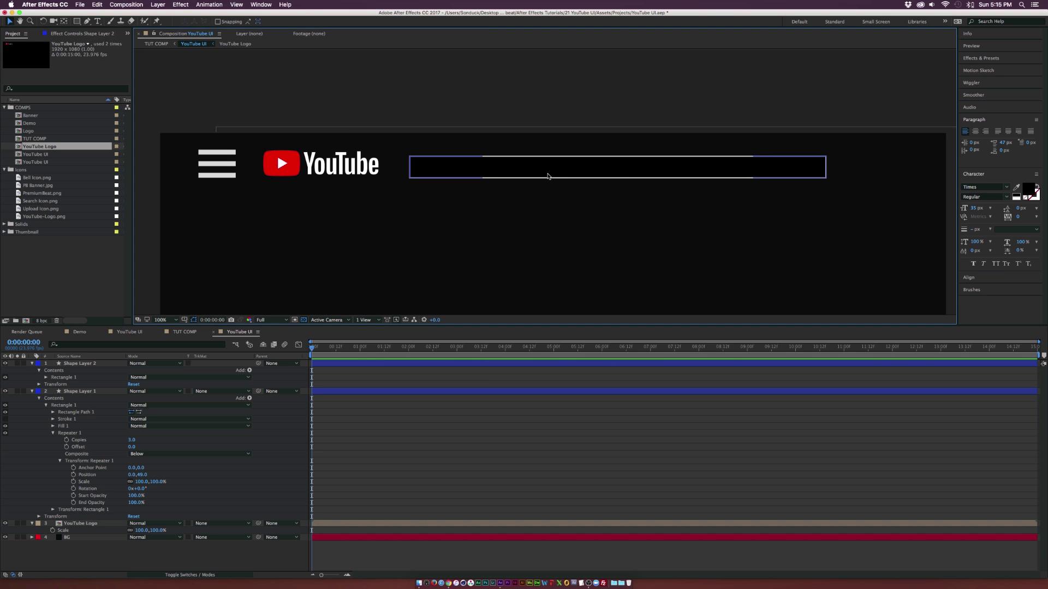
pyautogui.moveTo(545, 176); pyautogui.dragTo(532, 174)
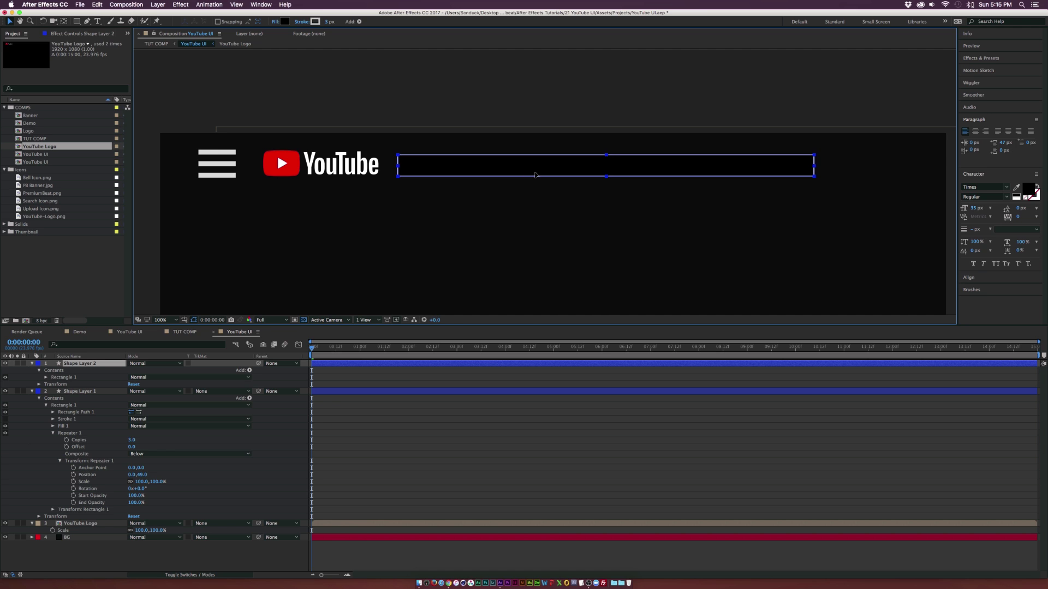
# Add a text layer reading "Search" inside the search bar near its left end
pyautogui.click(99, 21)
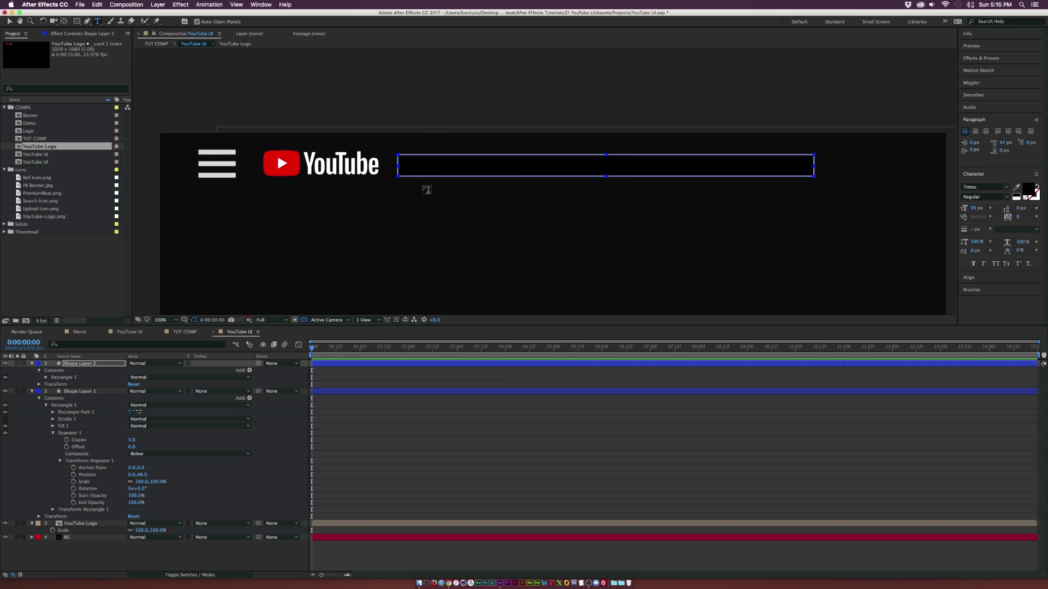
pyautogui.click(417, 163)
pyautogui.write('Search')
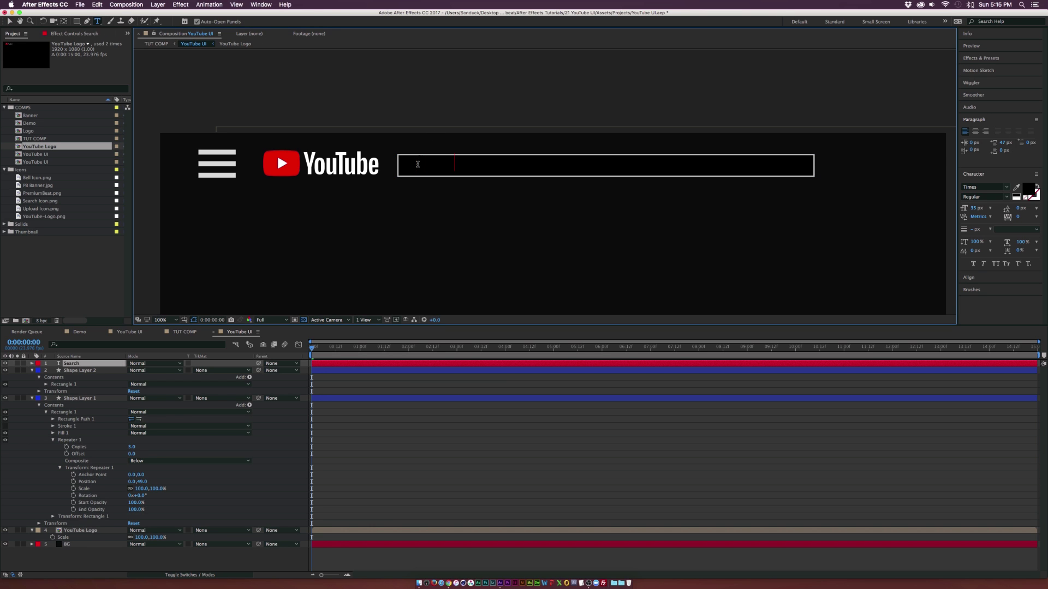
# Colour the "Search" text white and change its font to Lato
pyautogui.doubleClick(417, 163)
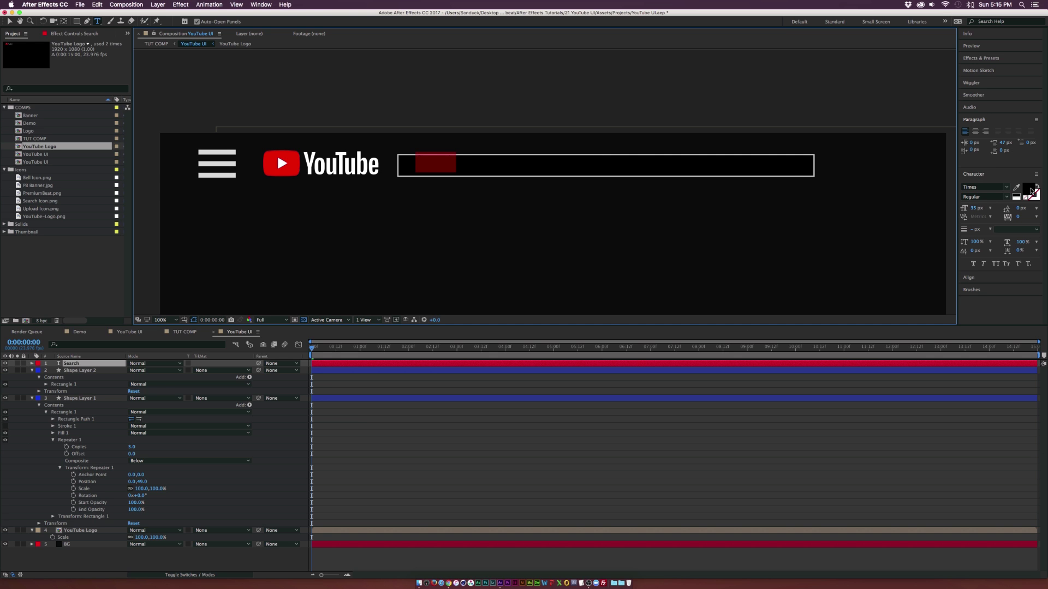
pyautogui.click(1029, 189)
pyautogui.click(9, 63)
pyautogui.click(182, 64)
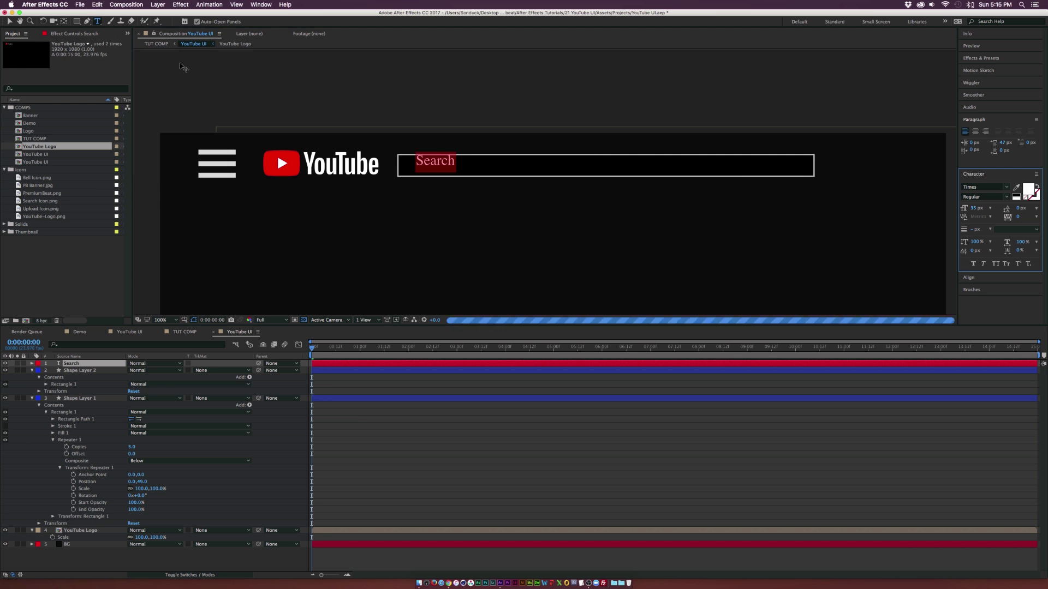
pyautogui.click(982, 187)
pyautogui.write('Lato')
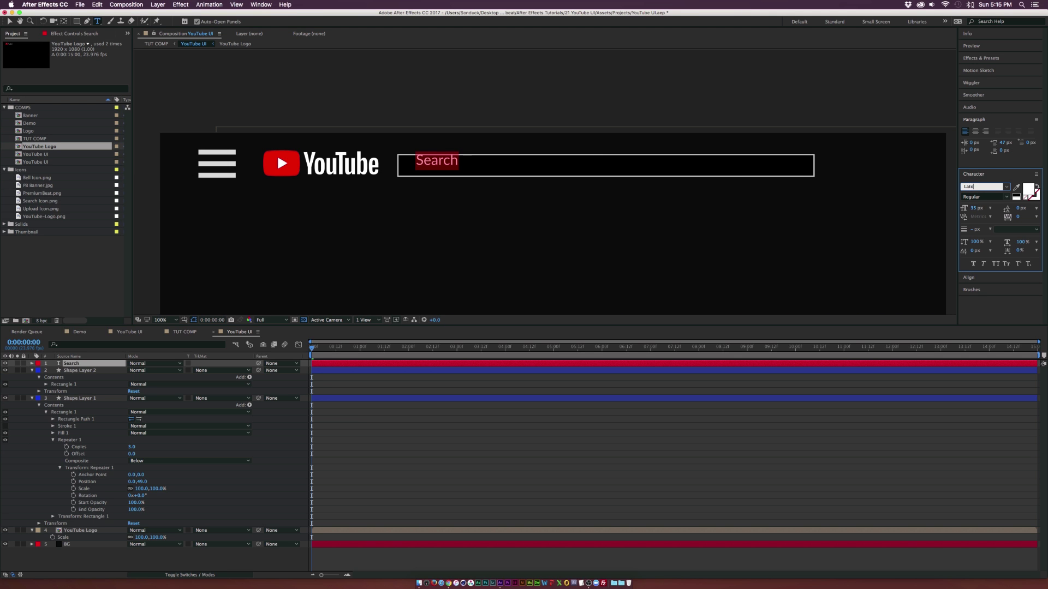
# Position the "Search" text at the search bar's left end, centred vertically within the outline
pyautogui.click(9, 21)
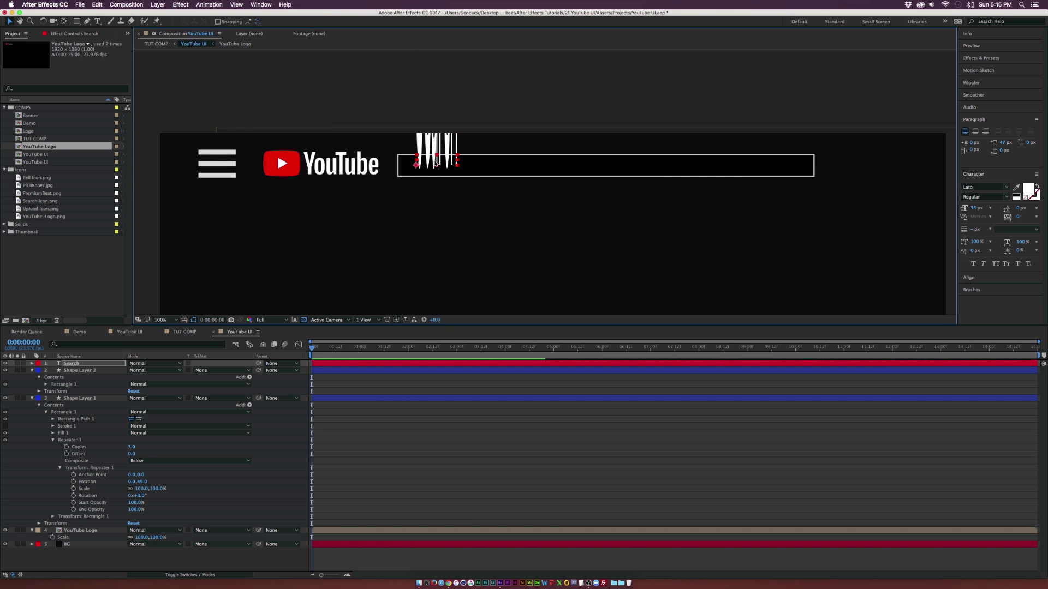
pyautogui.moveTo(436, 168); pyautogui.dragTo(435, 166)
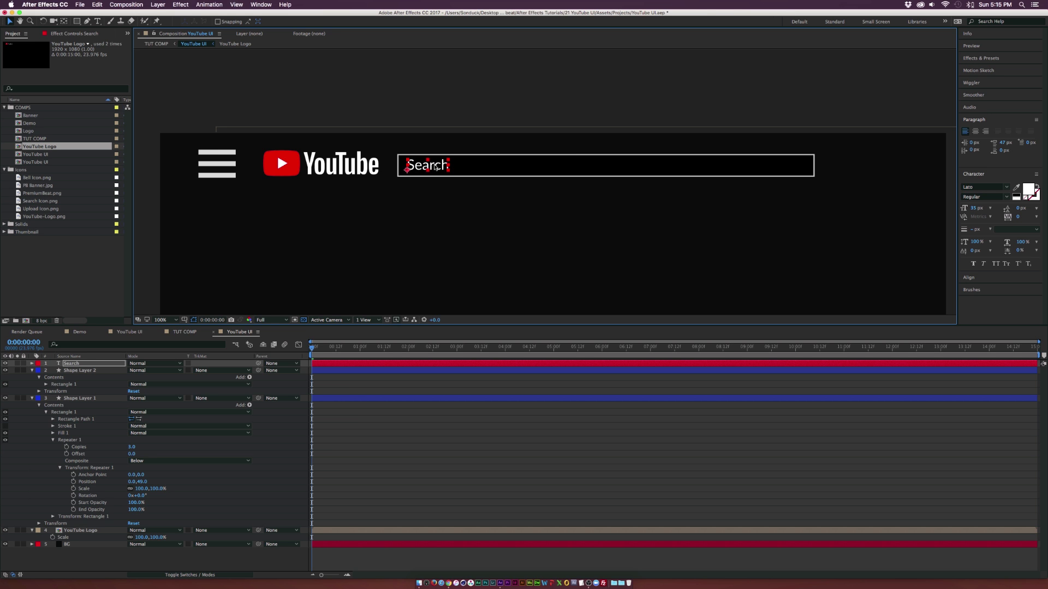
pyautogui.click(421, 87)
pyautogui.click(428, 172)
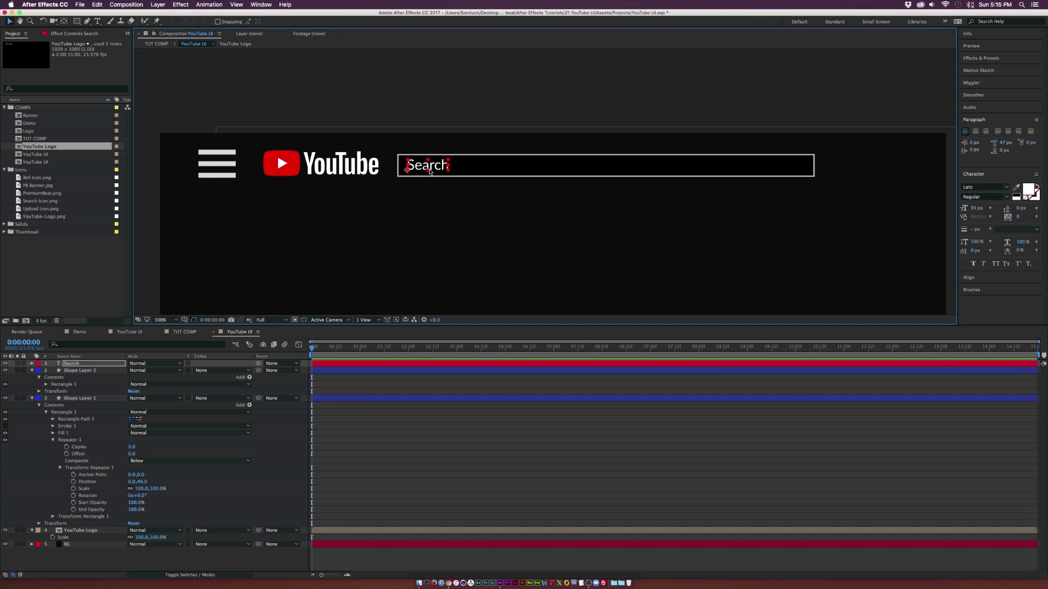
# Check the search field on the YouTube page in Chrome and set the "Search" text colour to grey 676767 in After Effects
pyautogui.moveTo(429, 172); pyautogui.dragTo(419, 388)
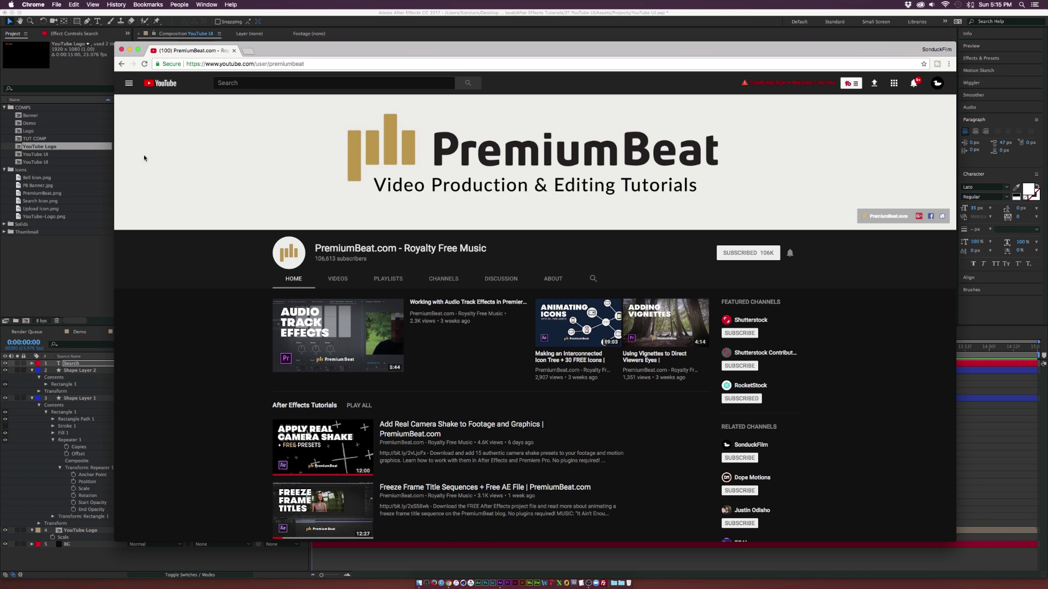
pyautogui.press('super+Tab')
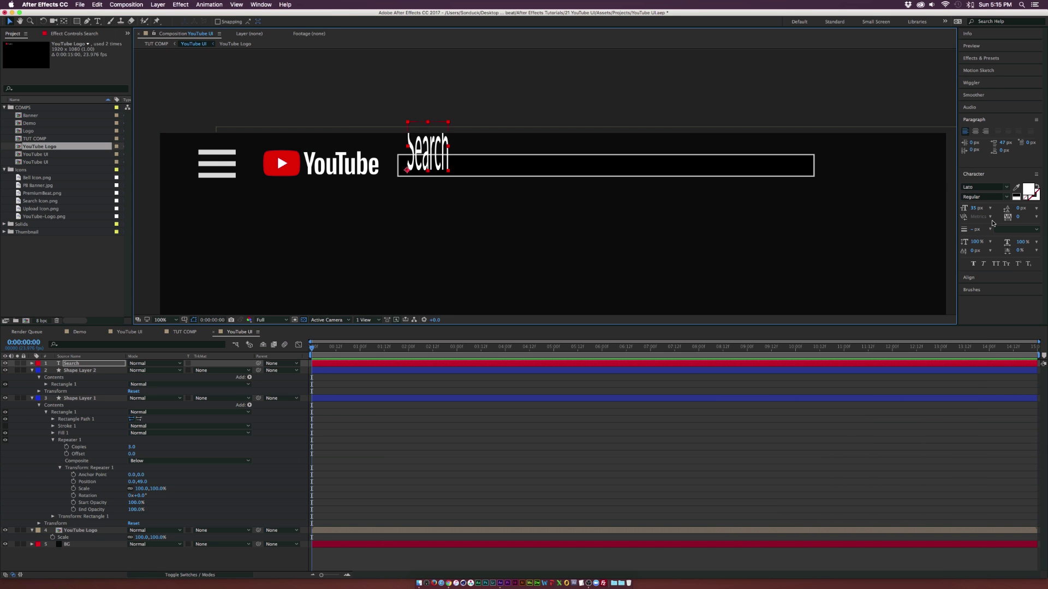
pyautogui.click(1029, 188)
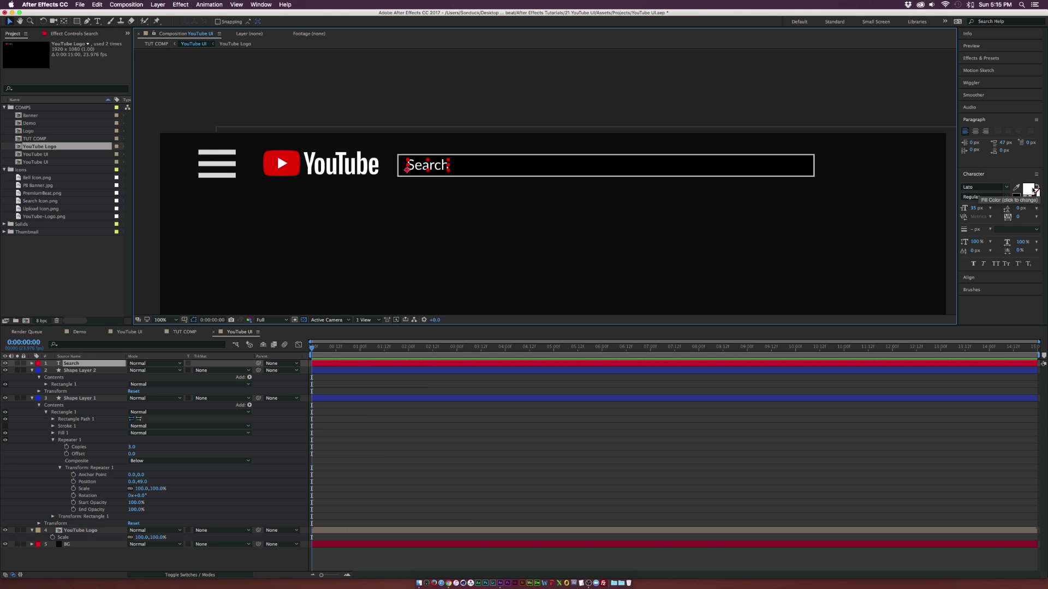
pyautogui.click(8, 115)
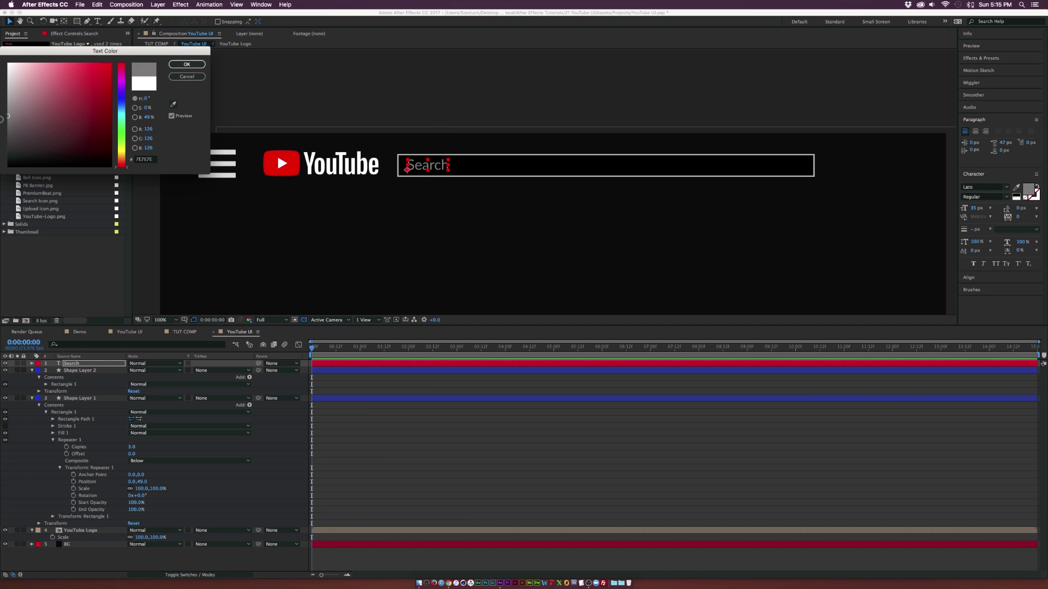
pyautogui.click(7, 125)
pyautogui.click(187, 64)
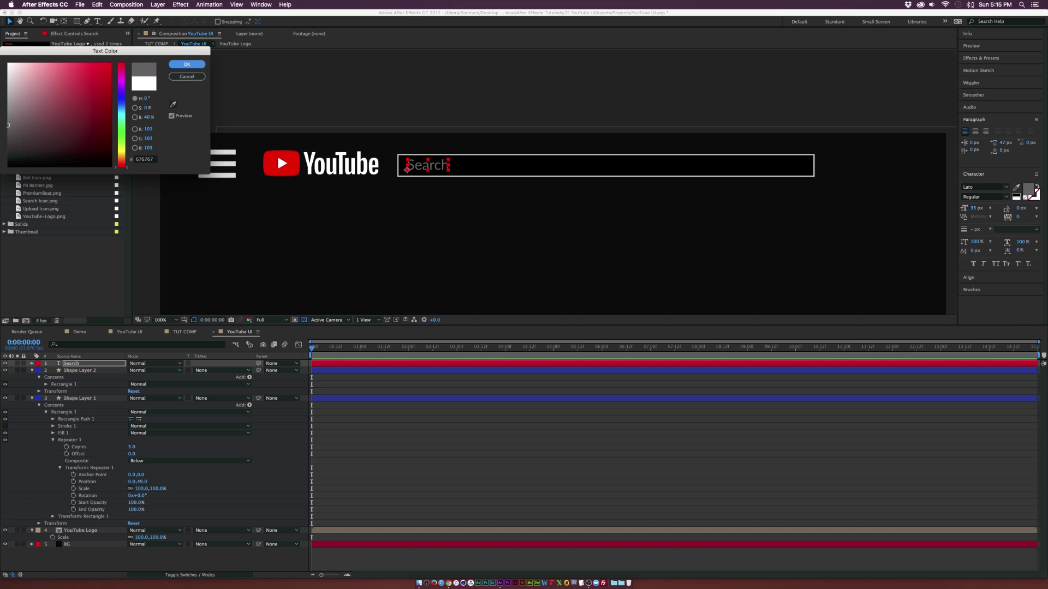
# Set the font style of the "Search" text to Light and deselect the text layer
pyautogui.click(1006, 196)
pyautogui.click(970, 236)
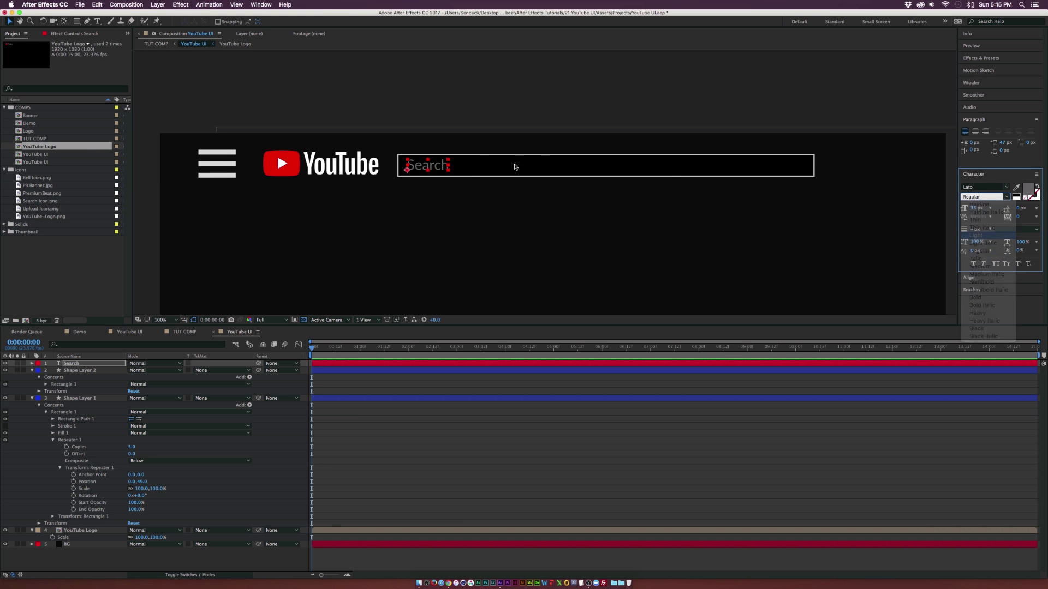
pyautogui.click(414, 95)
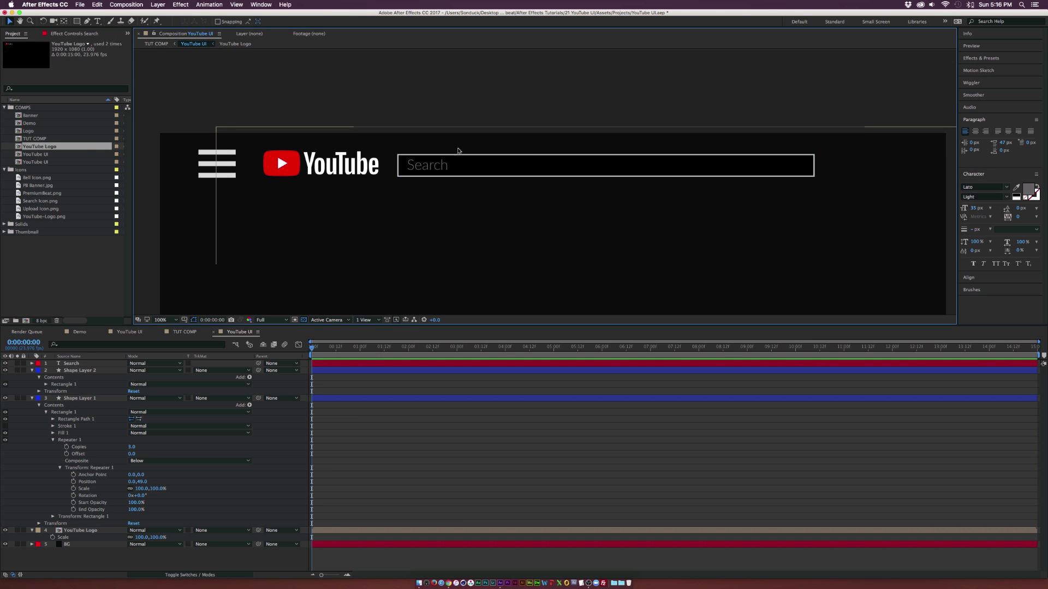
# Shorten the search bar rectangle by pulling in its far end while keeping the end beside the YouTube logo in place
pyautogui.click(434, 164)
pyautogui.click(660, 276)
pyautogui.press(',')
pyautogui.click(634, 179)
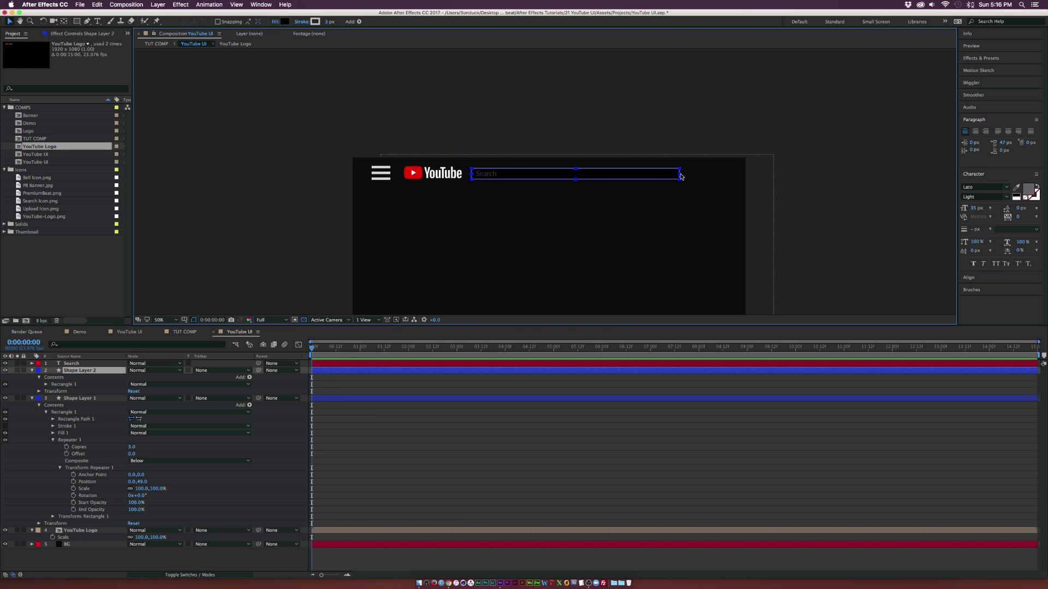
pyautogui.moveTo(680, 174); pyautogui.dragTo(670, 174)
# Add Search Icon.png to the YouTube UI composition between the Search text layer and the search bar's shape layer
pyautogui.click(51, 202)
pyautogui.moveTo(50, 204); pyautogui.dragTo(101, 373)
pyautogui.press('p')
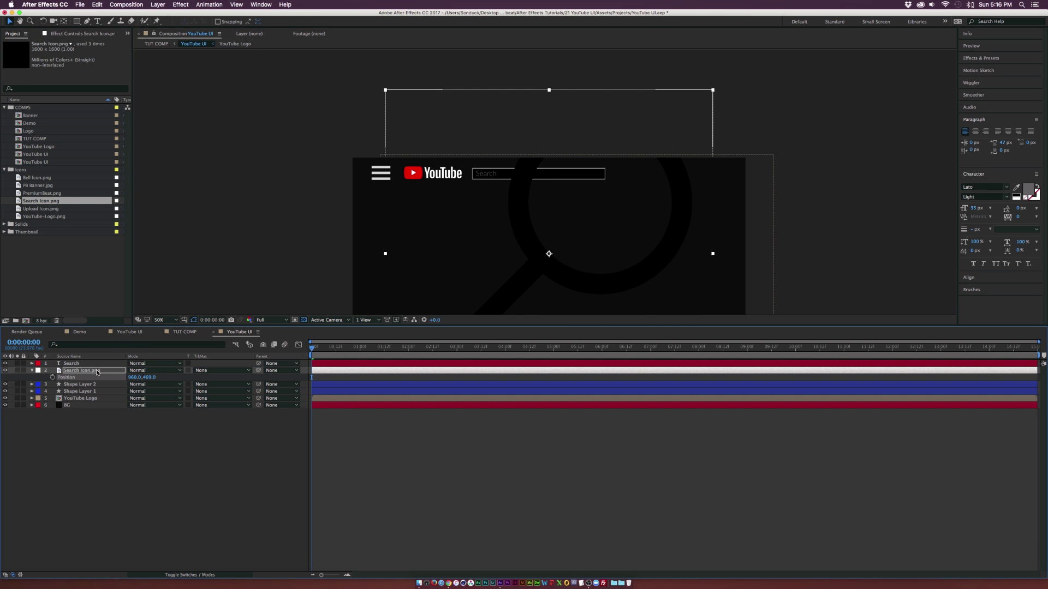
# Apply a Fill effect to the search icon and set its colour to light grey
pyautogui.click(180, 5)
pyautogui.moveTo(218, 108)
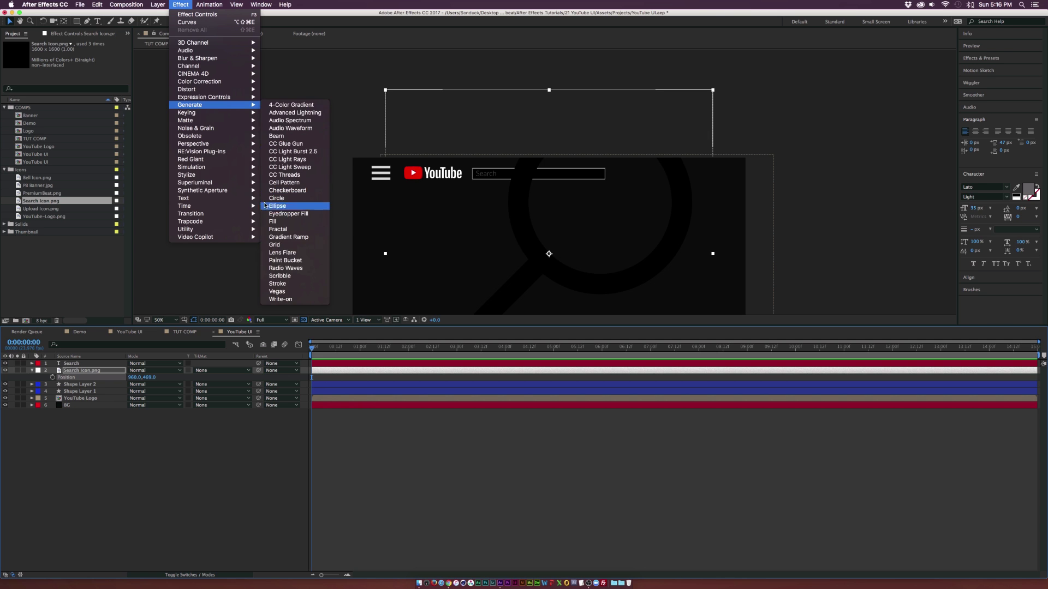
pyautogui.click(289, 221)
pyautogui.click(77, 72)
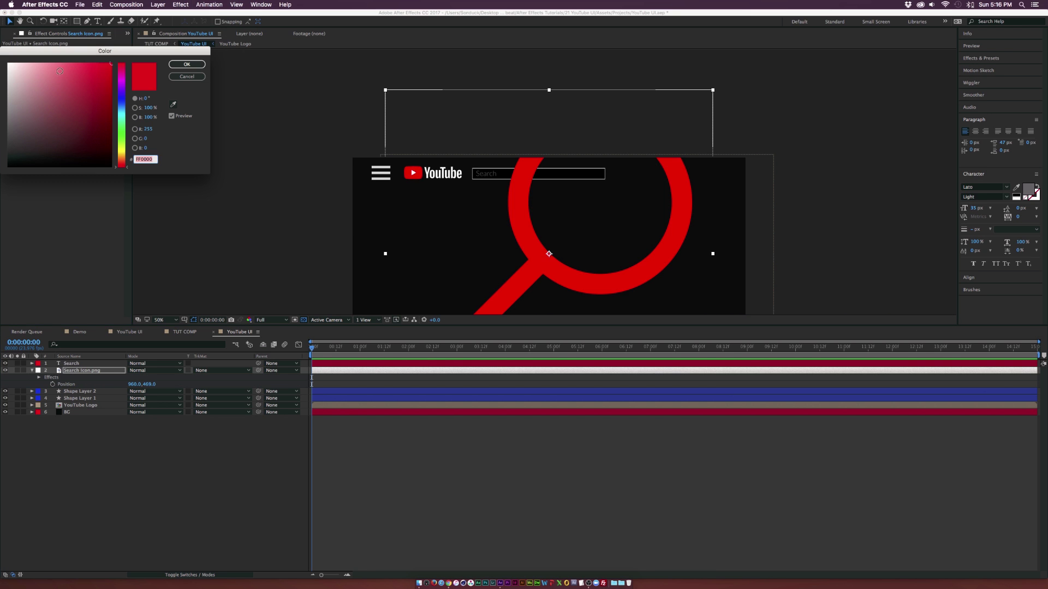
pyautogui.moveTo(22, 99); pyautogui.dragTo(3, 109)
pyautogui.click(186, 64)
# Scale the search icon down to 3.6% and place it just beyond the search bar's far end
pyautogui.press('s')
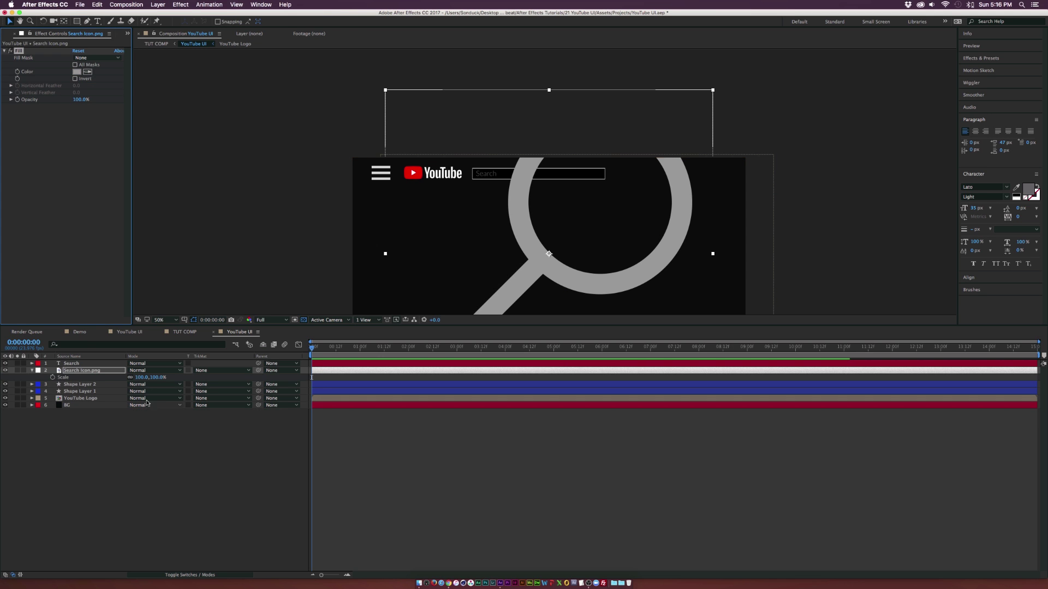
pyautogui.moveTo(141, 377); pyautogui.dragTo(105, 380)
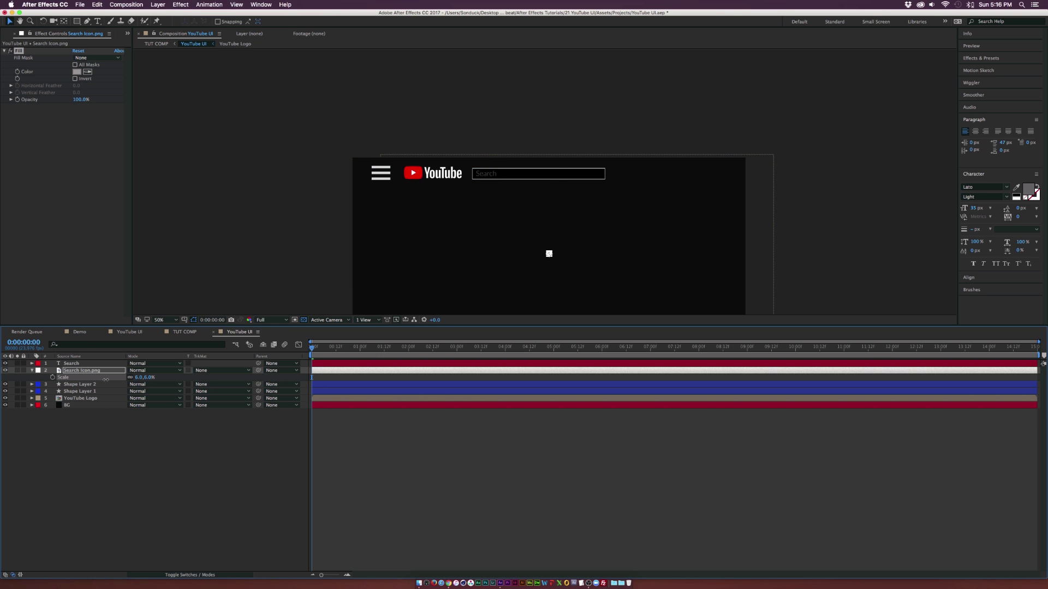
pyautogui.moveTo(105, 380); pyautogui.dragTo(101, 380)
pyautogui.moveTo(550, 254); pyautogui.dragTo(613, 174)
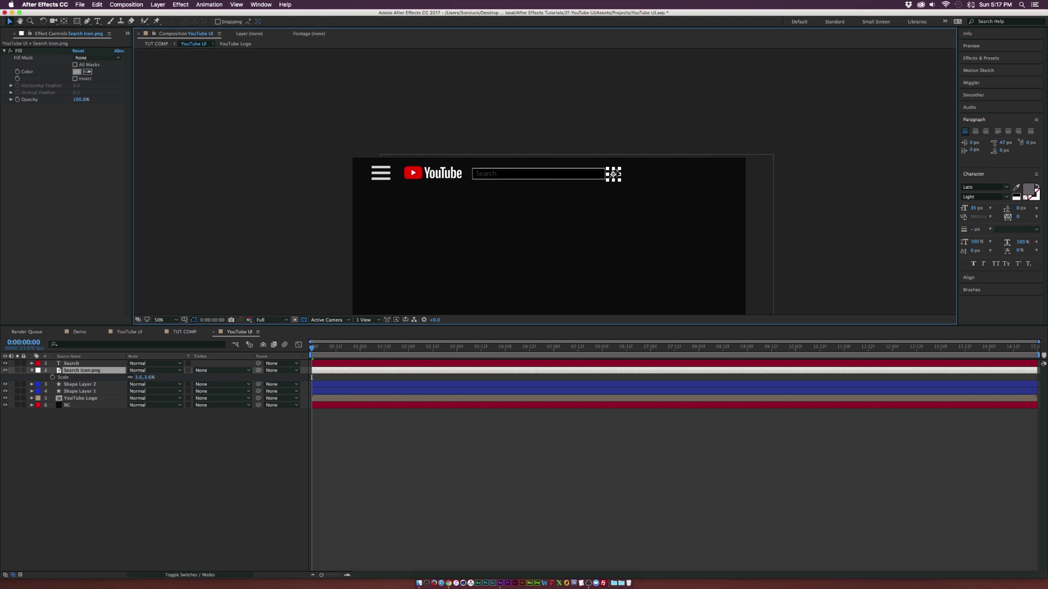
pyautogui.click(11, 445)
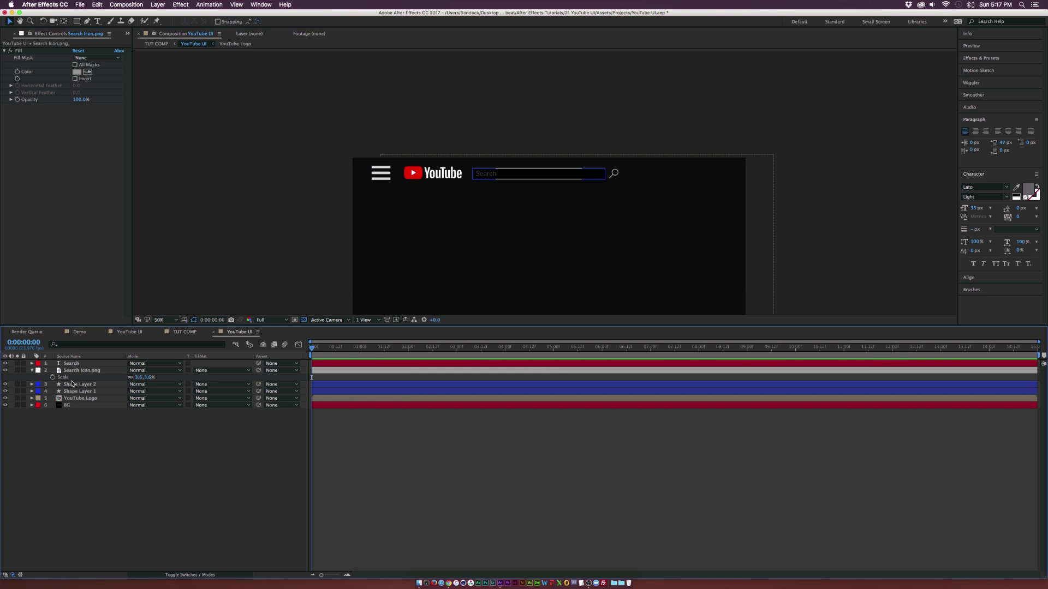
# Draw a rectangle around the search icon in Shape Layer 2, adjoining the search bar's end and matching its height
pyautogui.click(71, 385)
pyautogui.click(76, 23)
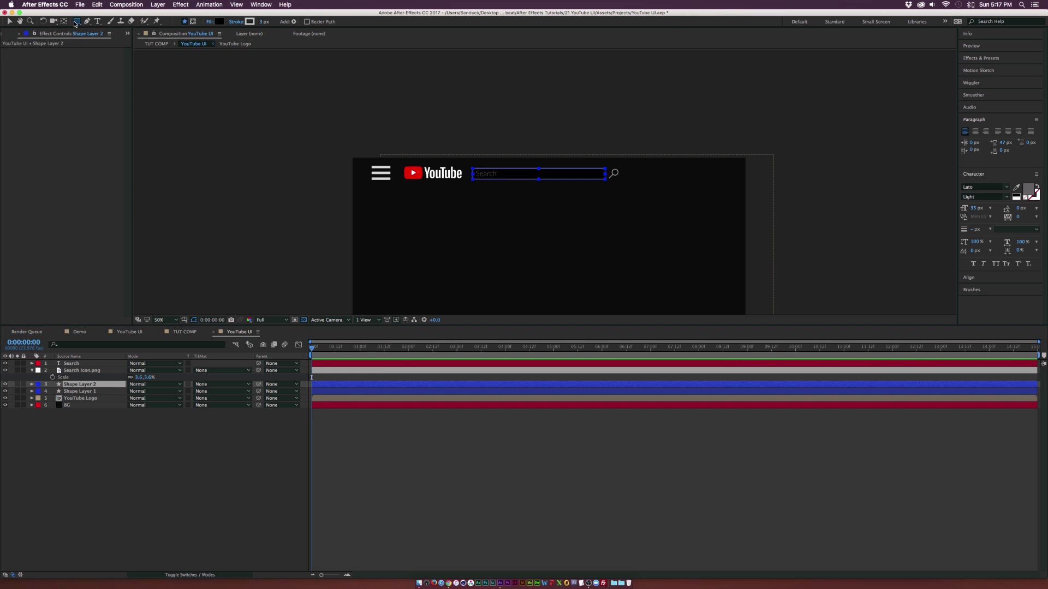
pyautogui.press('.')
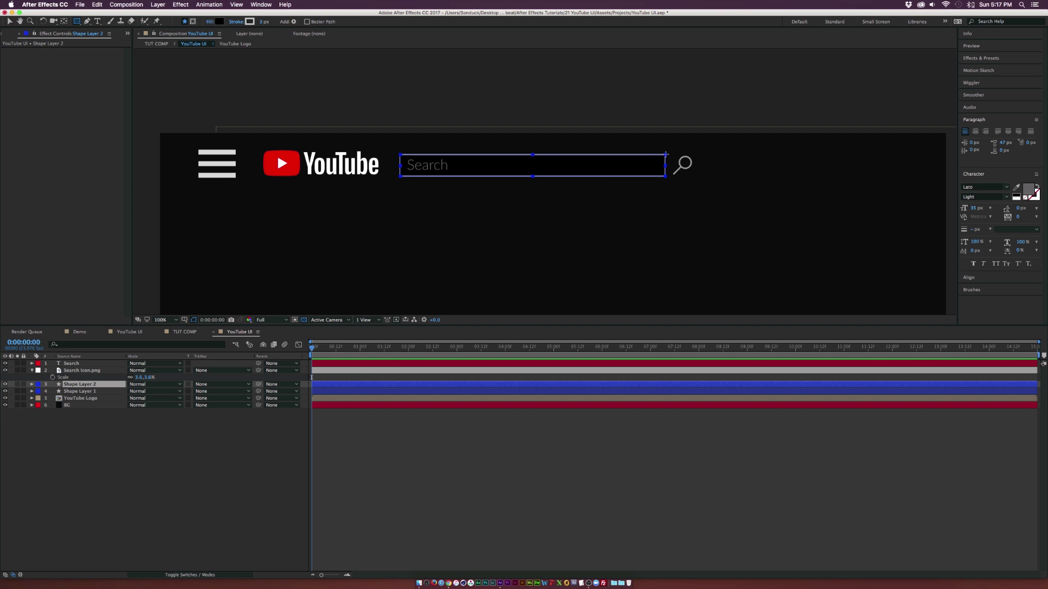
pyautogui.moveTo(666, 155); pyautogui.dragTo(696, 176)
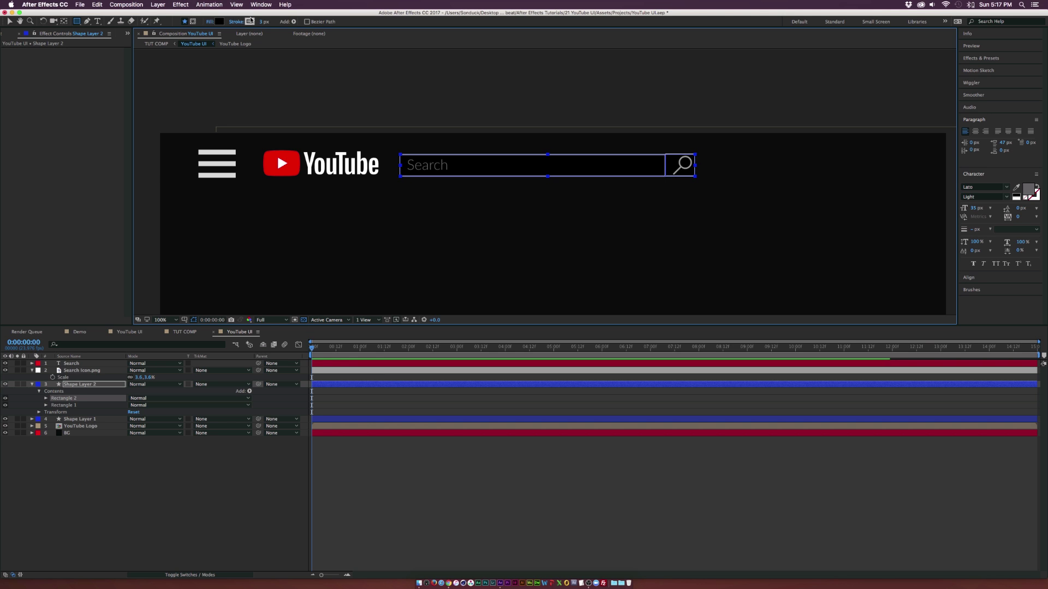
# Fill the search button rectangle with grey and reduce its stroke width
pyautogui.click(220, 21)
pyautogui.moveTo(4, 155); pyautogui.dragTo(3, 134)
pyautogui.click(182, 68)
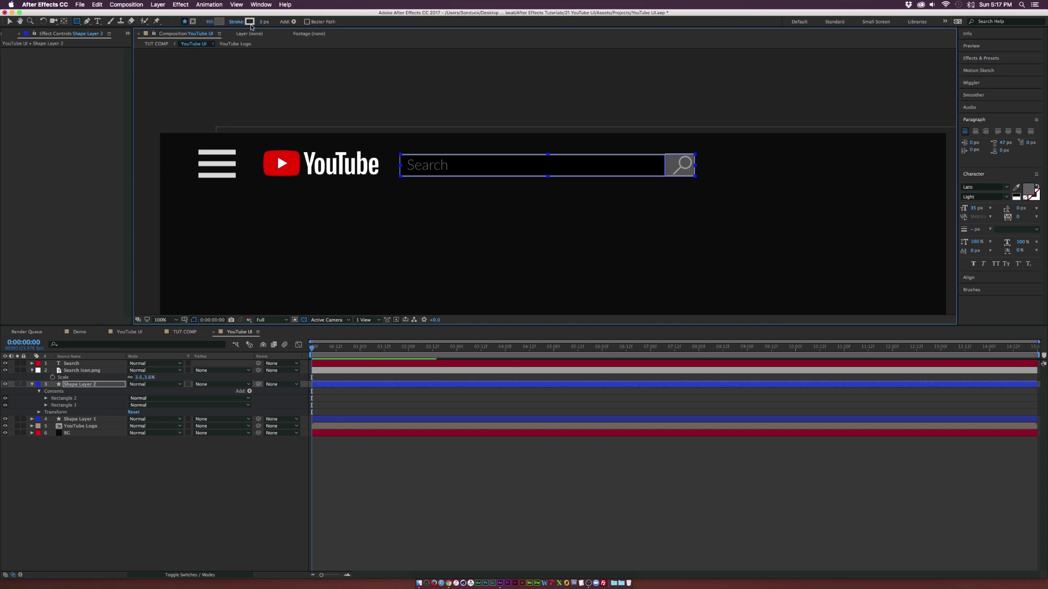
pyautogui.click(250, 21)
pyautogui.click(187, 77)
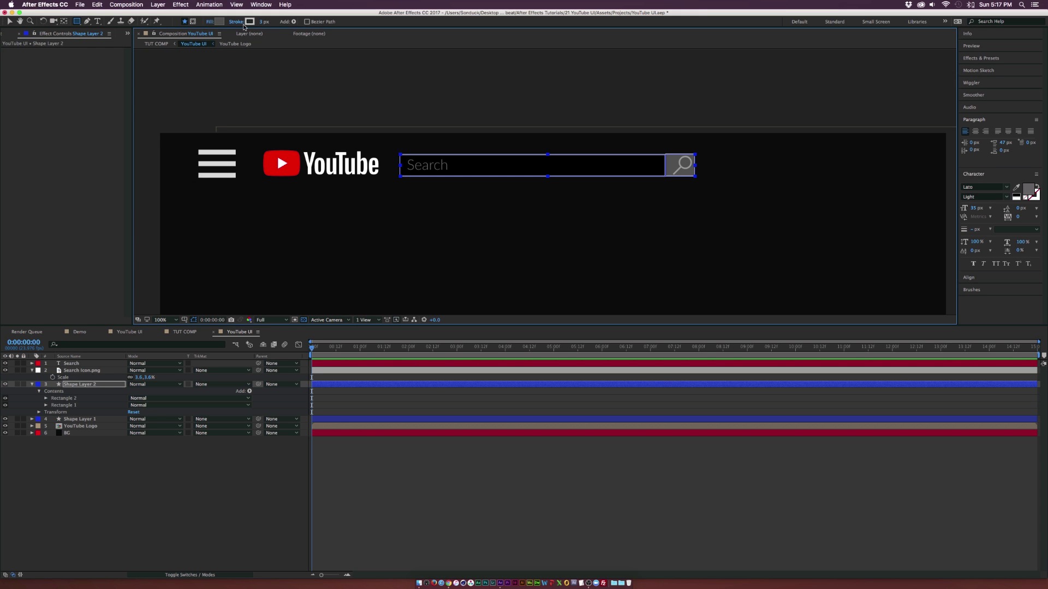
pyautogui.moveTo(265, 21); pyautogui.dragTo(242, 24)
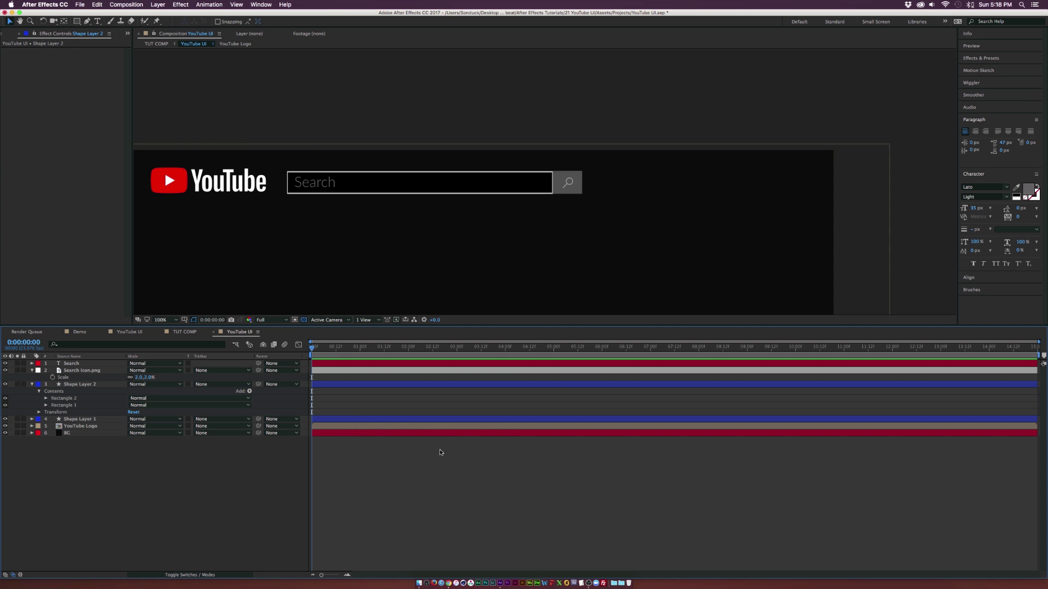
# Switch to Chrome and examine the icons in the YouTube channel page's top bar, returning to After Effects
pyautogui.click(2, 32)
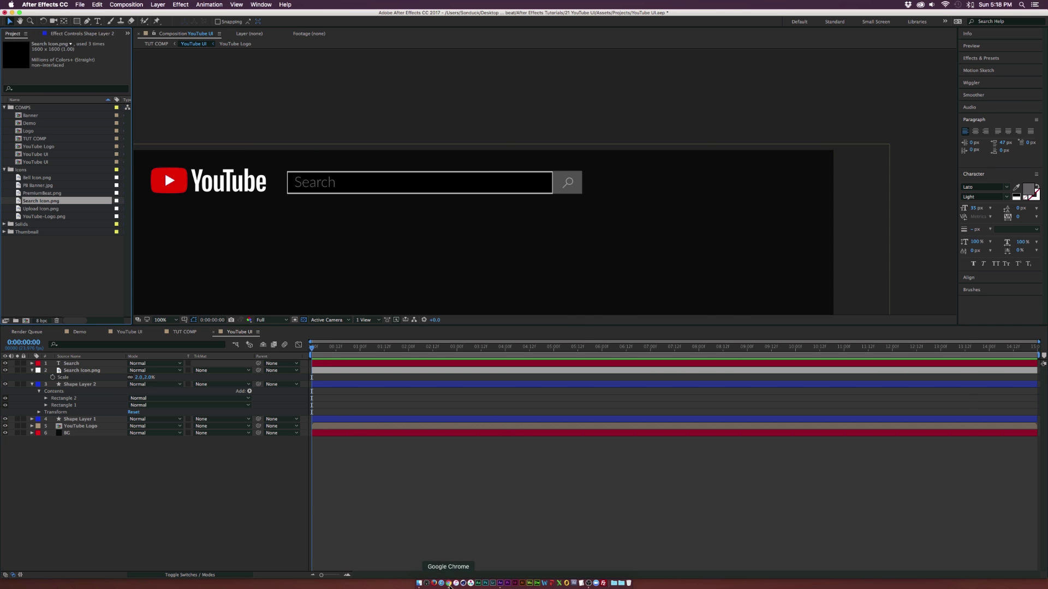
pyautogui.click(449, 584)
pyautogui.scroll(-1, 895, 84)
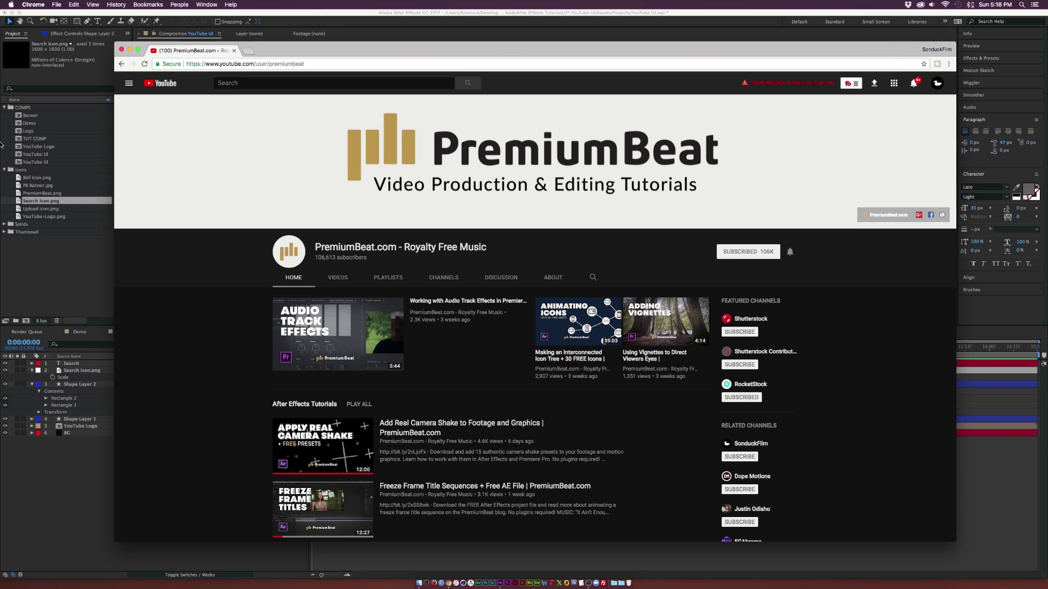
pyautogui.click(52, 259)
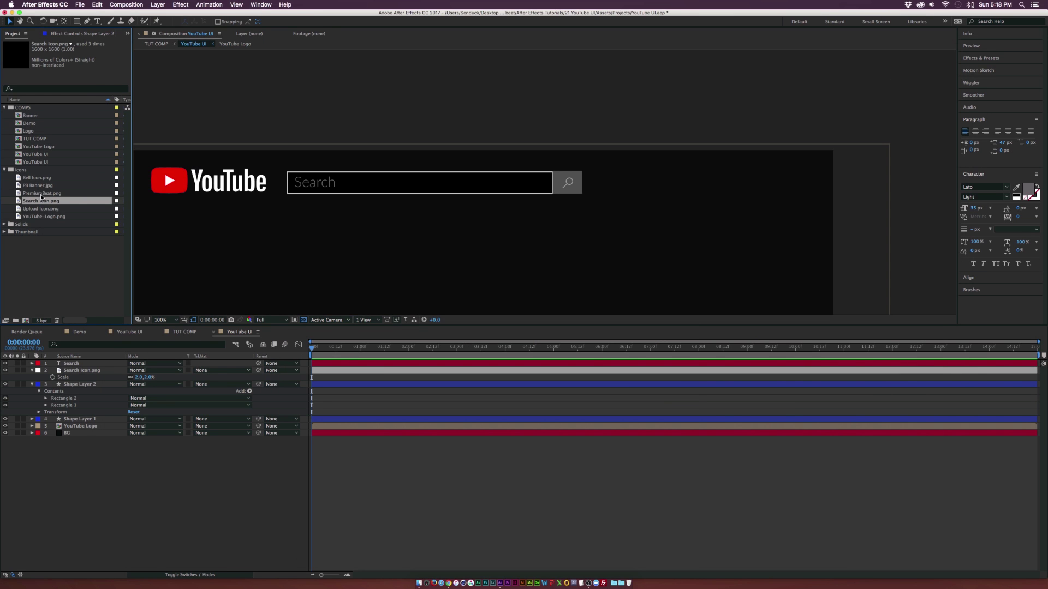
# Add Upload Icon.png as the top layer of the YouTube UI composition and set its position to 960, 185
pyautogui.moveTo(41, 209); pyautogui.dragTo(107, 362)
pyautogui.press('p')
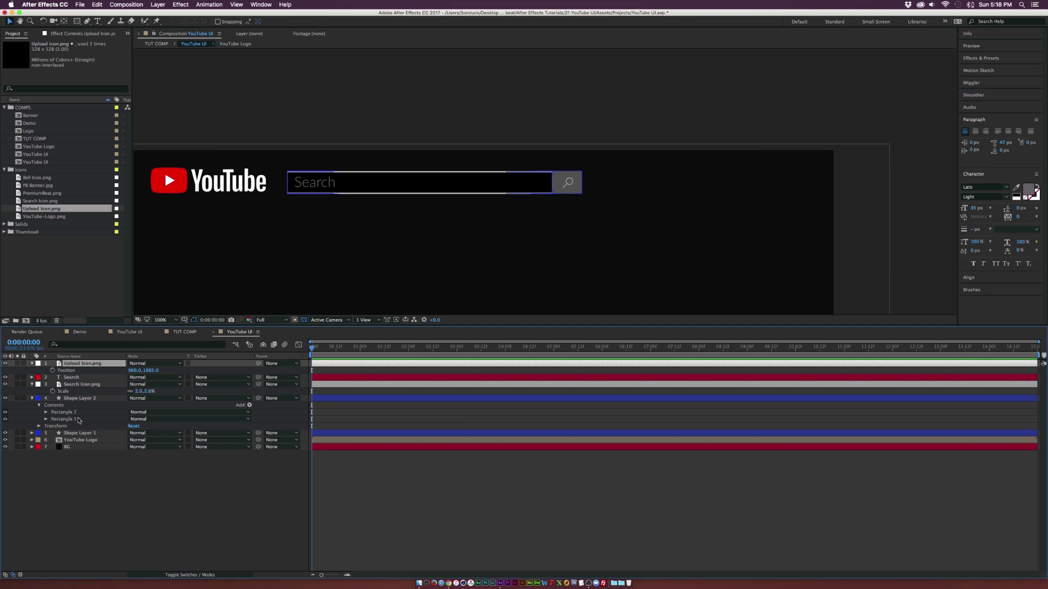
pyautogui.moveTo(65, 371); pyautogui.dragTo(88, 372)
# Apply a Fill effect to the upload icon and set its colour to white FFFFFF
pyautogui.click(182, 4)
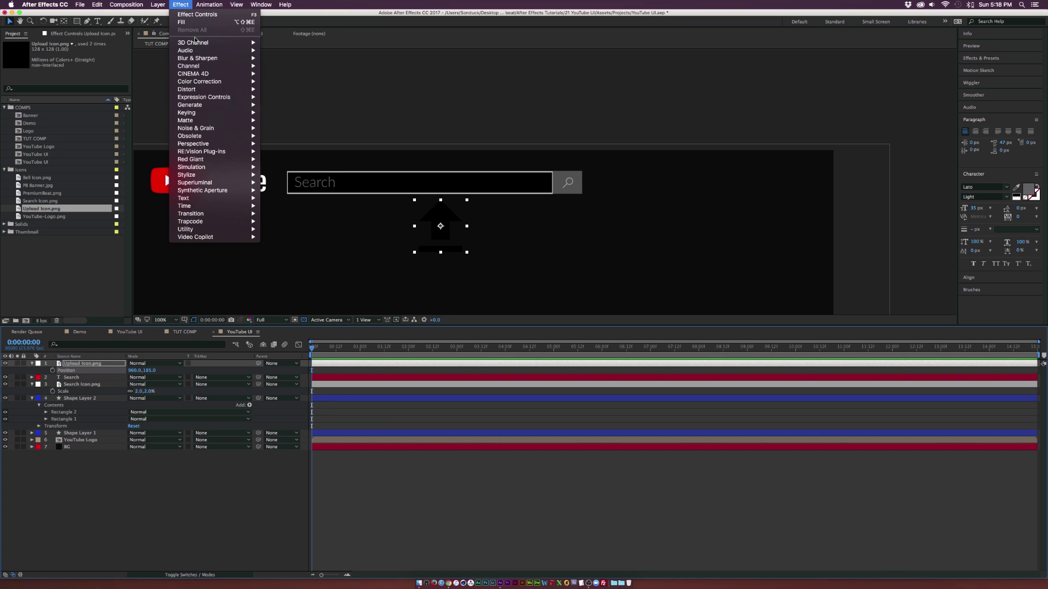
pyautogui.moveTo(219, 105)
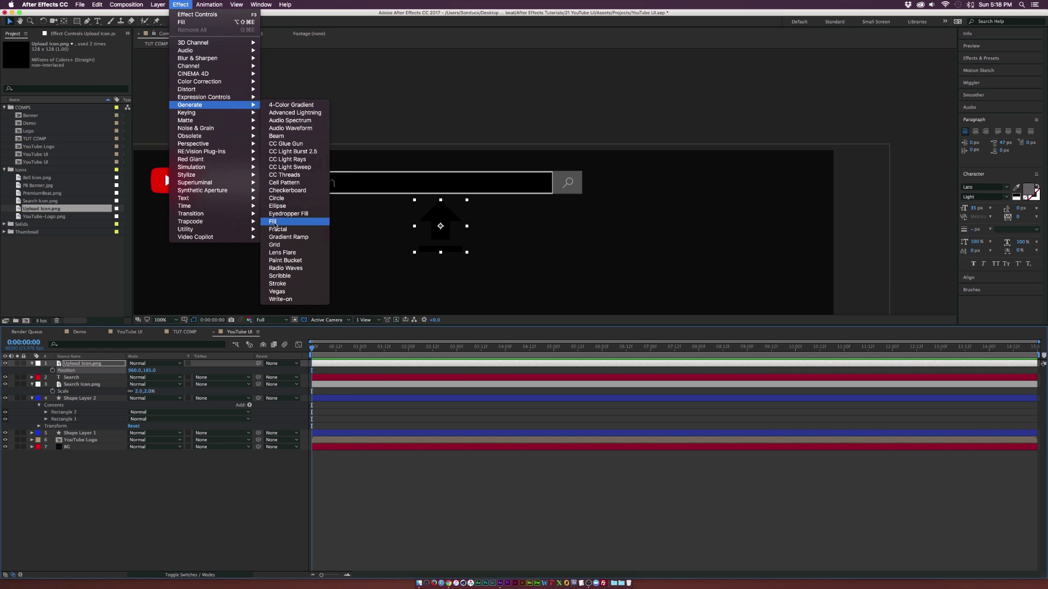
pyautogui.click(273, 221)
pyautogui.click(77, 73)
pyautogui.moveTo(30, 81); pyautogui.dragTo(7, 62)
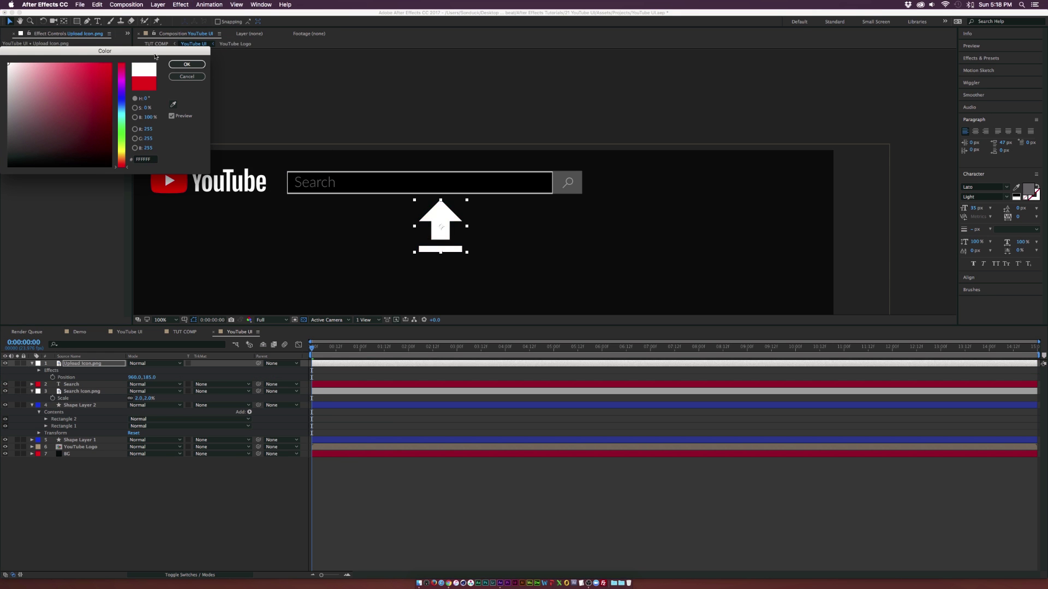
pyautogui.click(187, 64)
# Set the upload icon's scale to 65% and reduce it a little further
pyautogui.press('s')
pyautogui.click(141, 370)
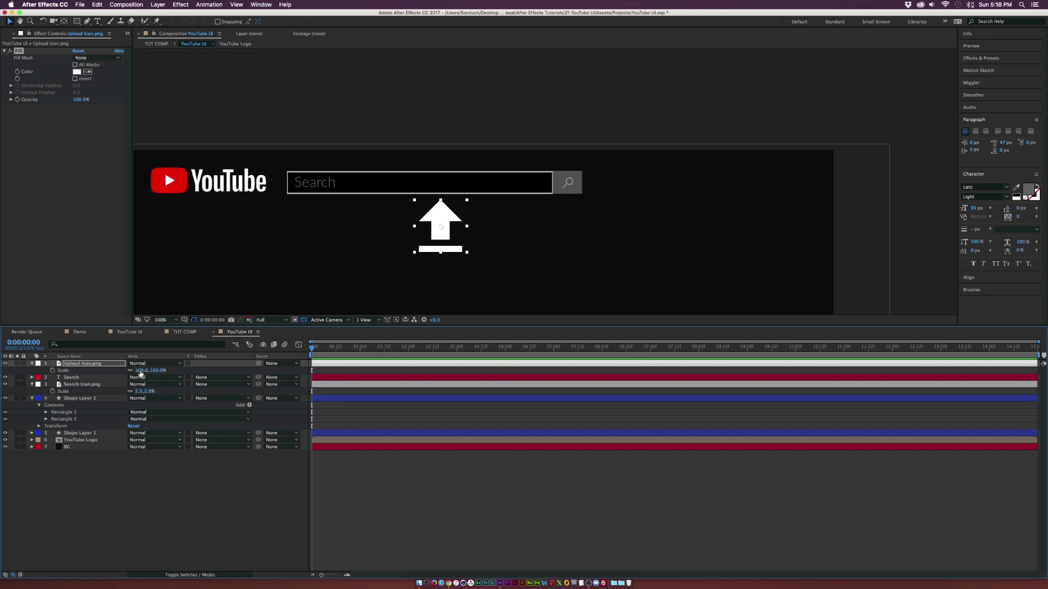
pyautogui.write('65')
pyautogui.press('Return')
pyautogui.moveTo(128, 370); pyautogui.dragTo(116, 371)
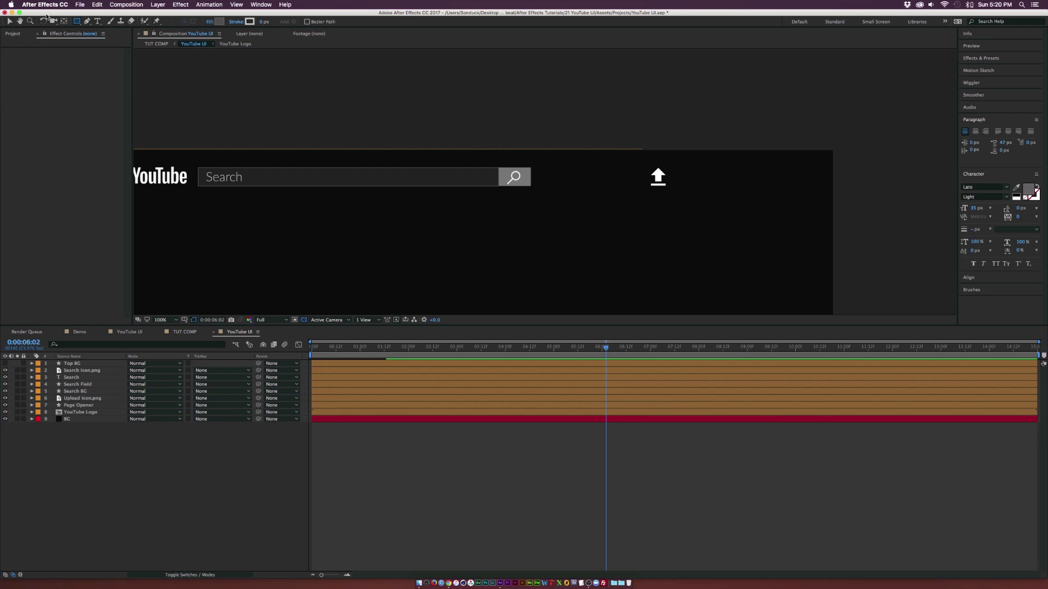
# Draw a small square beside the upload icon on a new shape layer and fill it with white FFFFFF
pyautogui.moveTo(678, 176); pyautogui.dragTo(683, 173)
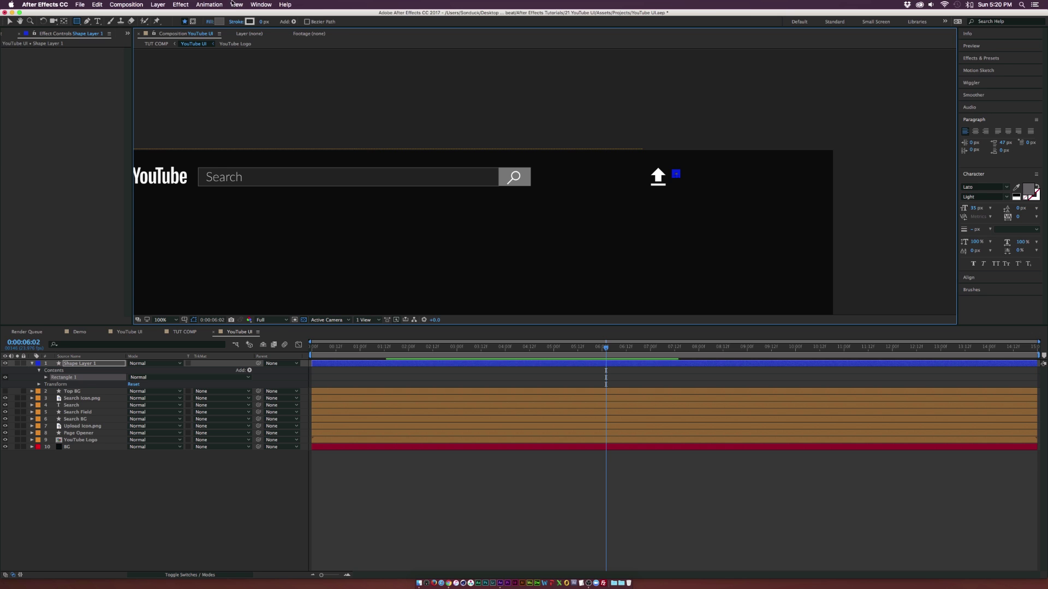
pyautogui.click(220, 22)
pyautogui.moveTo(21, 84); pyautogui.dragTo(1, 50)
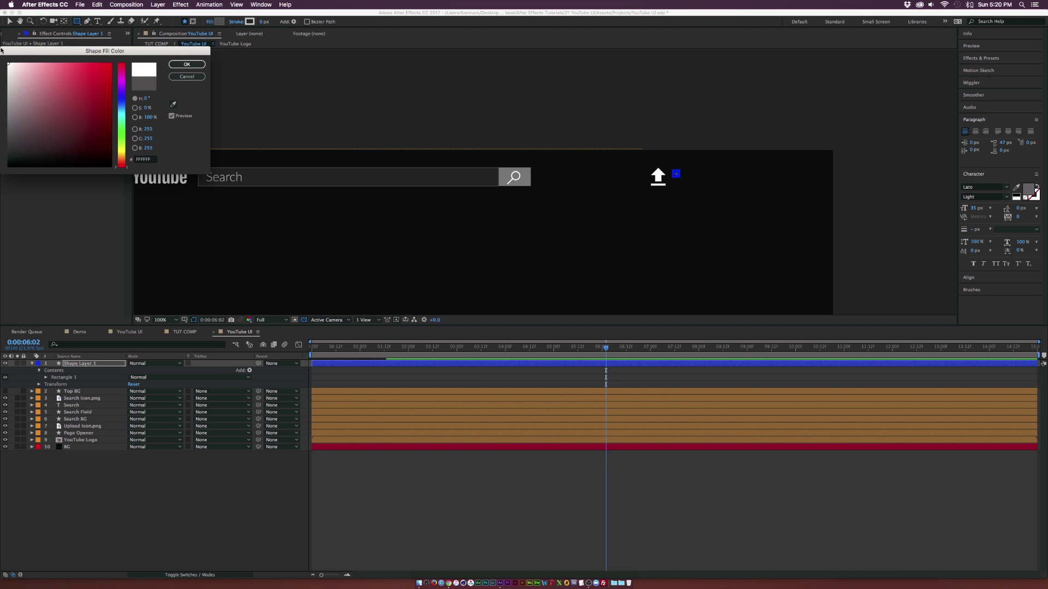
pyautogui.click(182, 64)
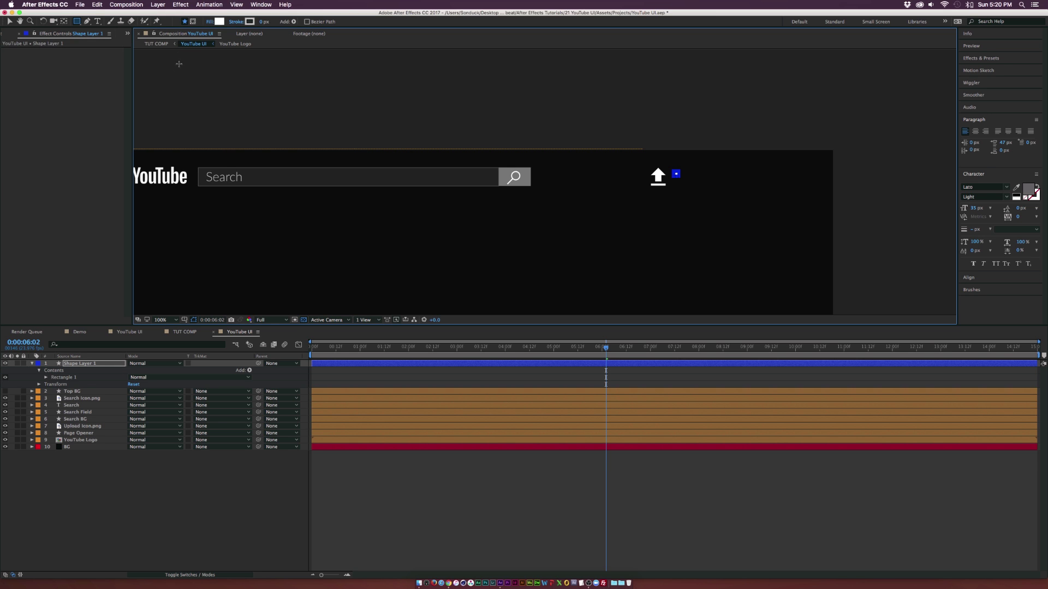
# Add a Repeater to the small square's Rectangle 1 group and set the repeater position to 18, 0 for a tight row
pyautogui.click(250, 371)
pyautogui.click(282, 484)
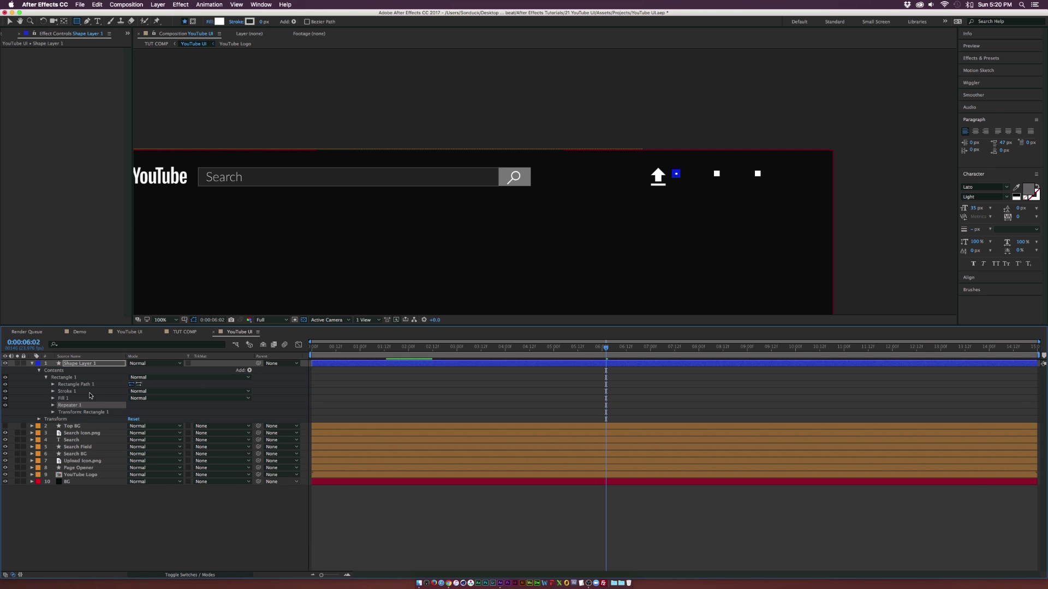
pyautogui.click(53, 405)
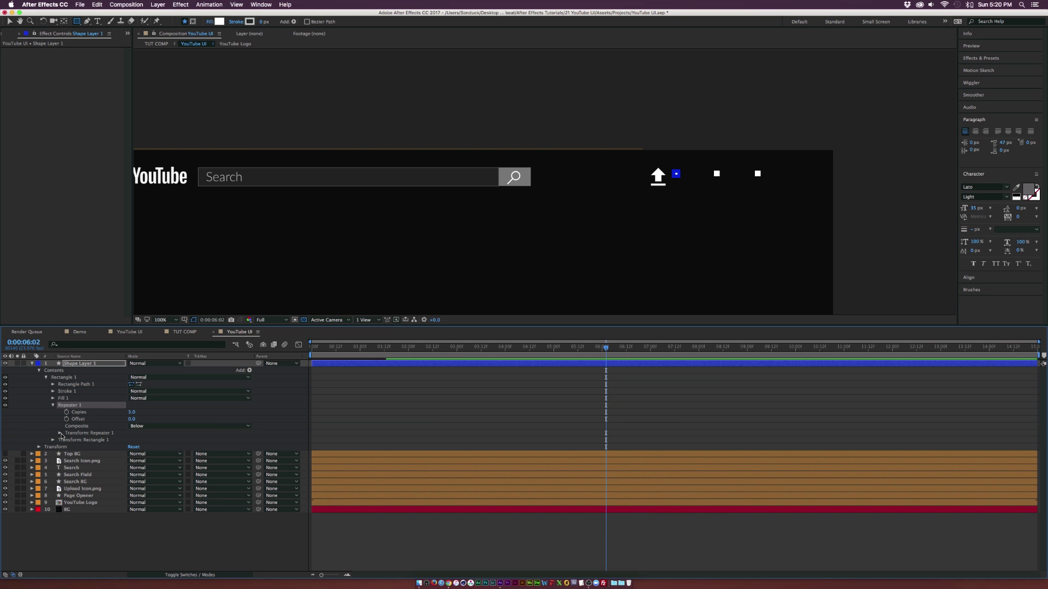
pyautogui.click(59, 433)
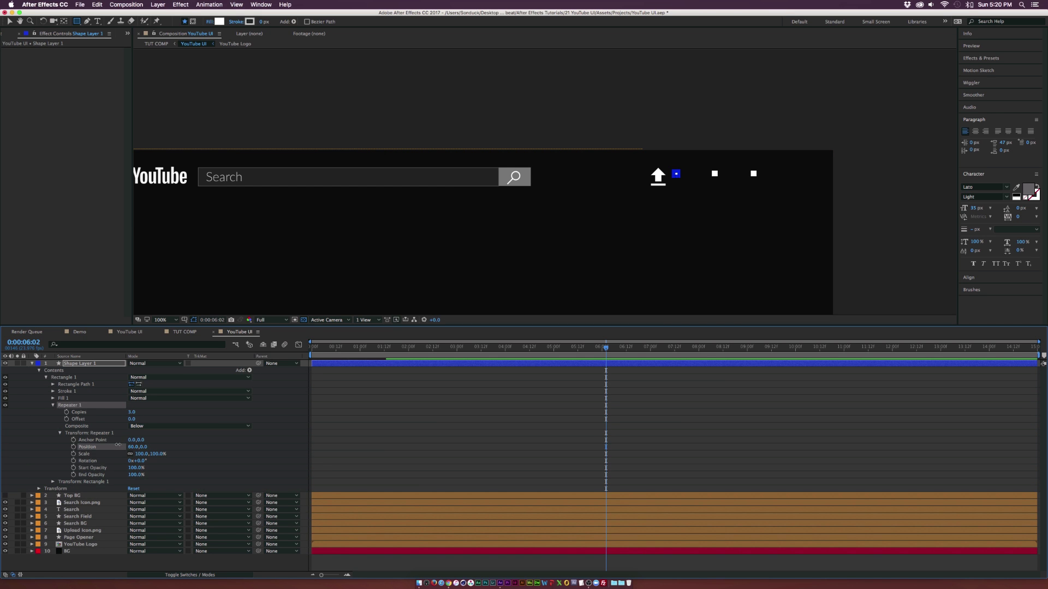
pyautogui.moveTo(117, 446); pyautogui.dragTo(101, 446)
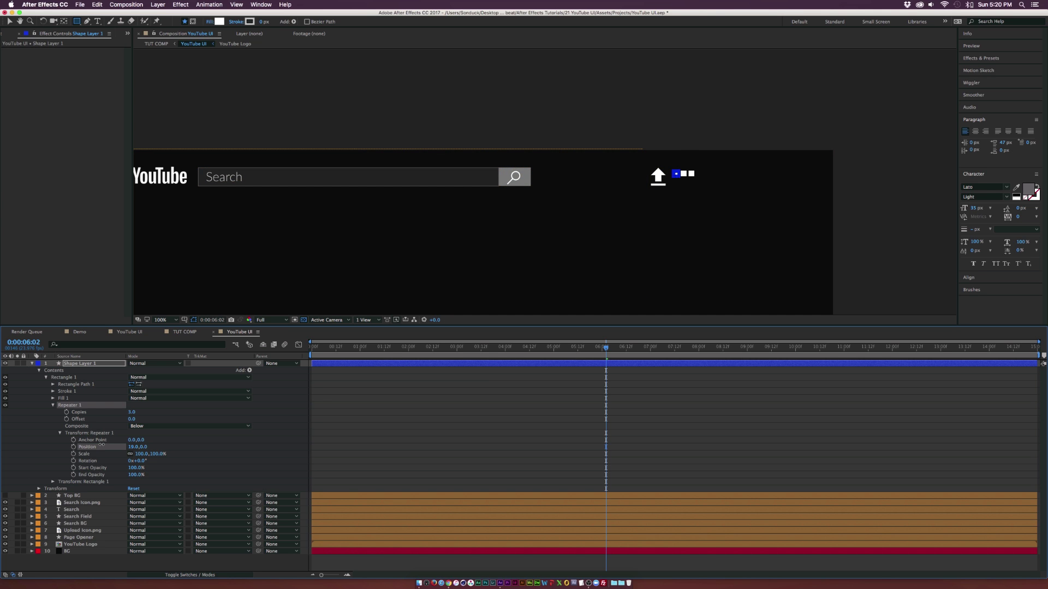
pyautogui.click(220, 447)
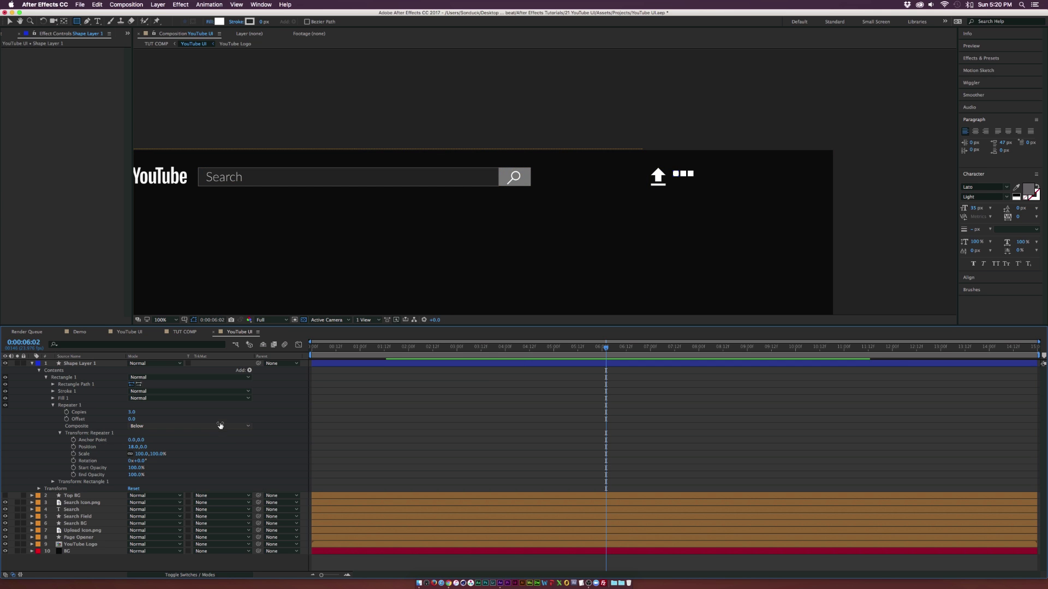
# Add a second Repeater to the whole small-square shape layer and set its position to 0, 17 to form a three-by-three grid
pyautogui.click(249, 370)
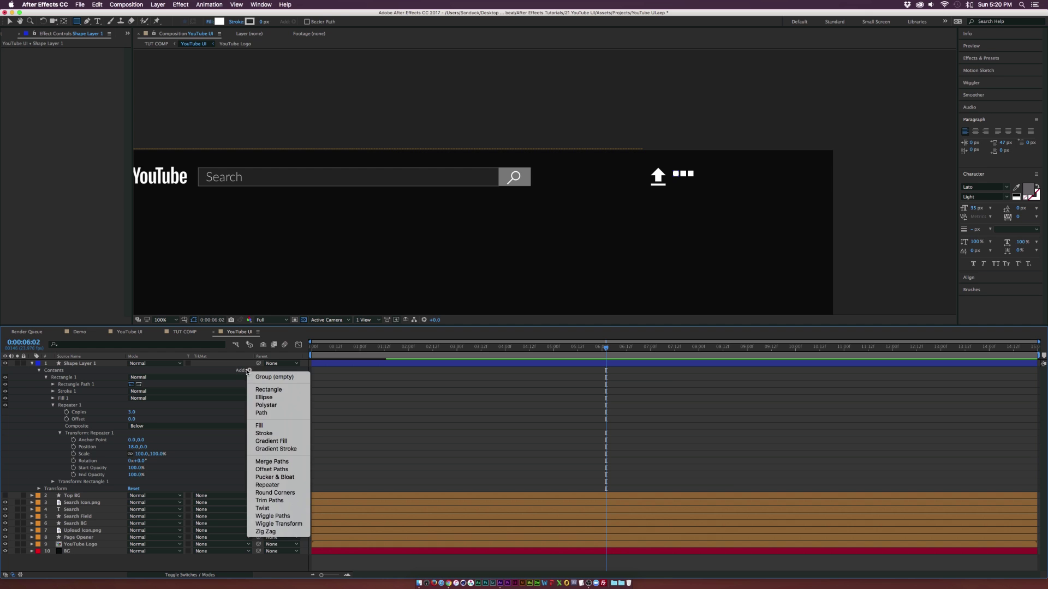
pyautogui.click(267, 485)
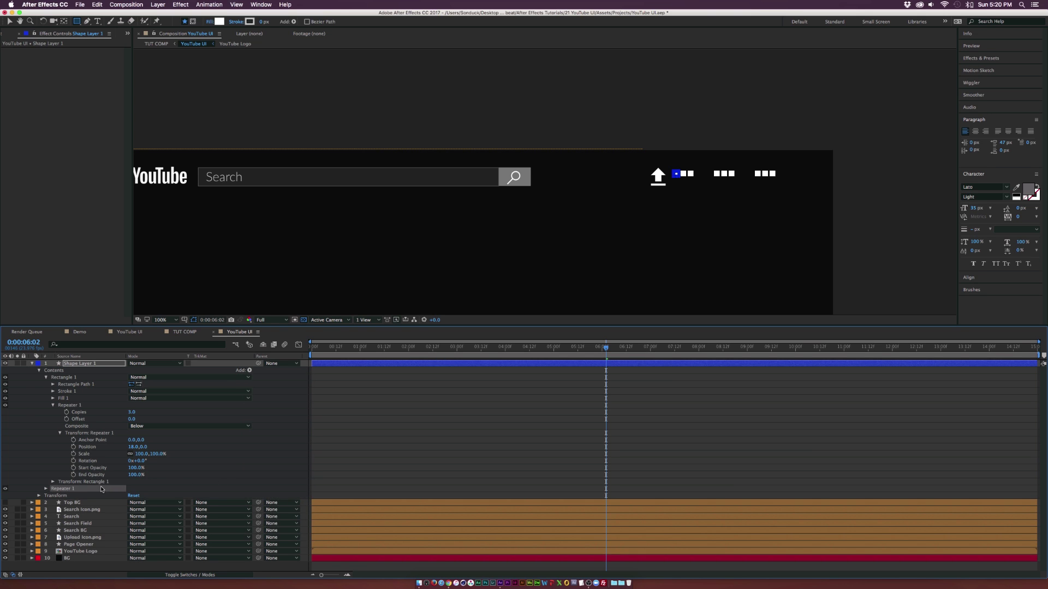
pyautogui.click(46, 489)
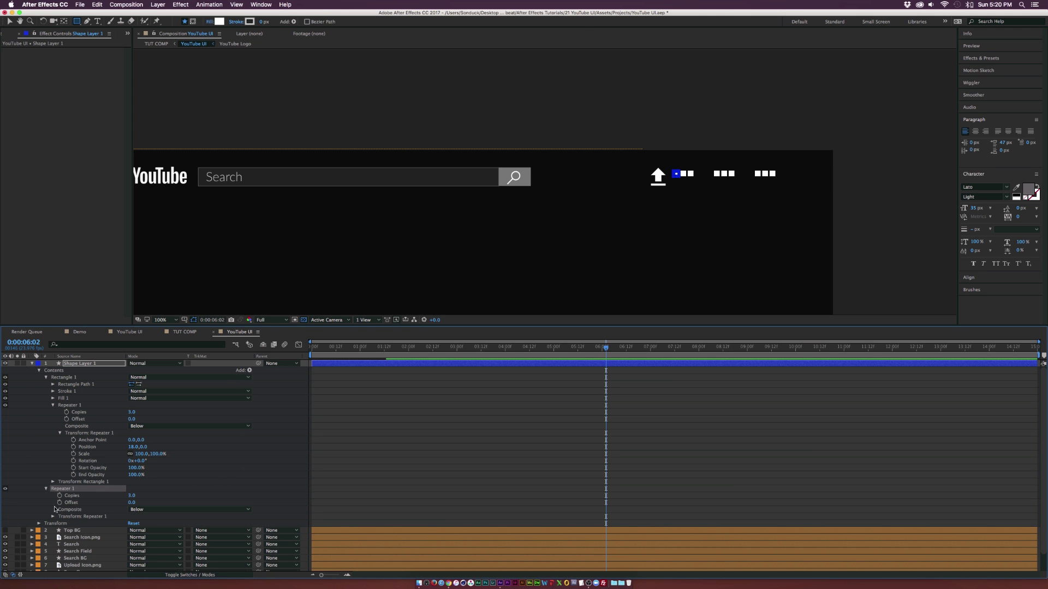
pyautogui.click(53, 517)
pyautogui.click(135, 530)
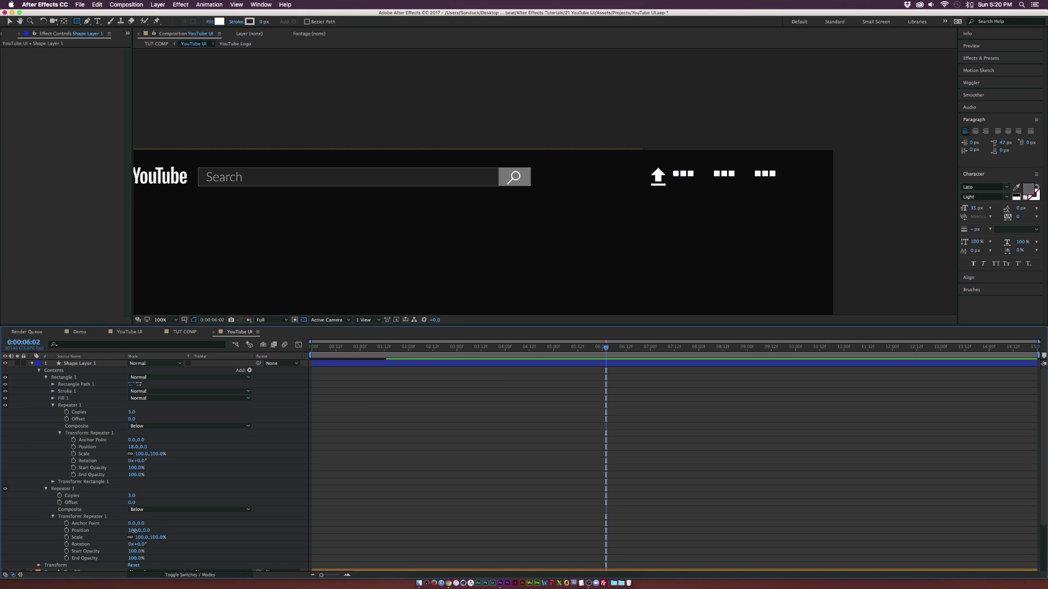
pyautogui.write('0')
pyautogui.press('Tab')
pyautogui.write('17')
pyautogui.press('Return')
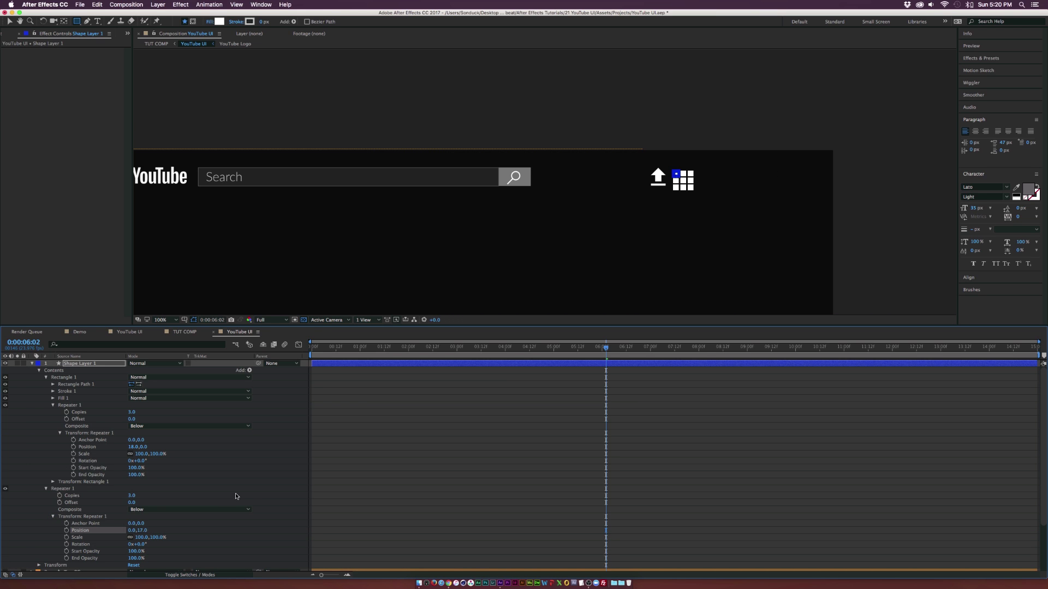
# Scale the apps-grid icon down and move it up between the upload and bell icon positions, level with the upload icon
pyautogui.press('s')
pyautogui.moveTo(133, 373)
pyautogui.mouseDown()
pyautogui.moveTo(122, 373)
pyautogui.moveTo(139, 370)
pyautogui.mouseUp()
pyautogui.click(9, 21)
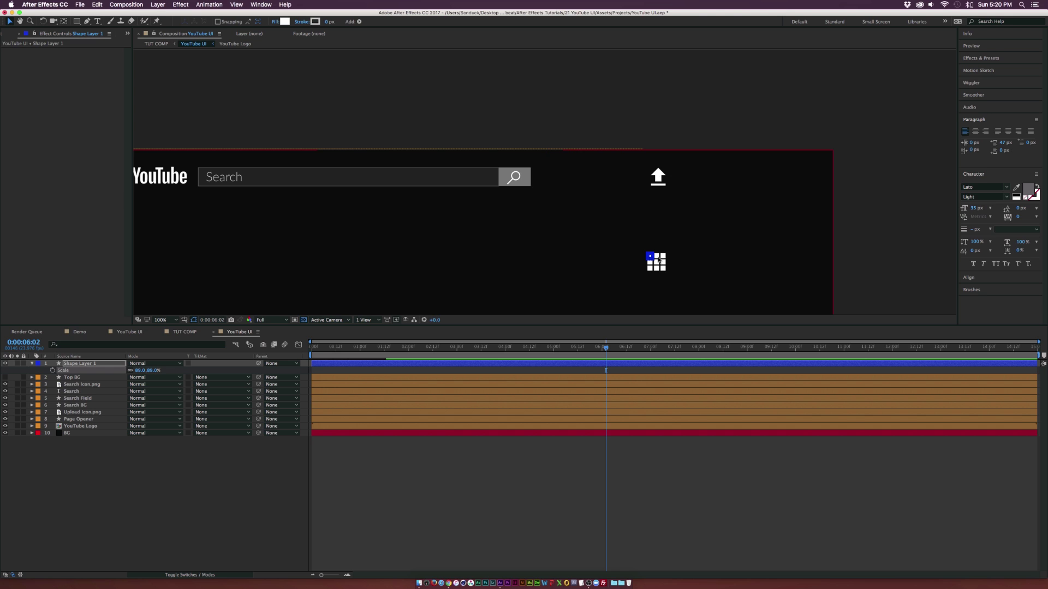
pyautogui.hotkey('shift', 'Up')
pyautogui.hotkey('shift', 'Up')
pyautogui.hotkey('shift', 'Up')
pyautogui.hotkey('shift', 'Up')
pyautogui.hotkey('shift', 'Up')
pyautogui.hotkey('shift', 'Up')
pyautogui.hotkey('shift', 'Up')
pyautogui.hotkey('shift', 'Up')
pyautogui.hotkey('shift', 'Up')
pyautogui.hotkey('shift', 'Up')
pyautogui.hotkey('shift', 'Up')
pyautogui.hotkey('shift', 'Up')
pyautogui.hotkey('shift', 'Up')
pyautogui.hotkey('shift', 'Up')
pyautogui.hotkey('shift', 'Up')
pyautogui.hotkey('shift', 'Up')
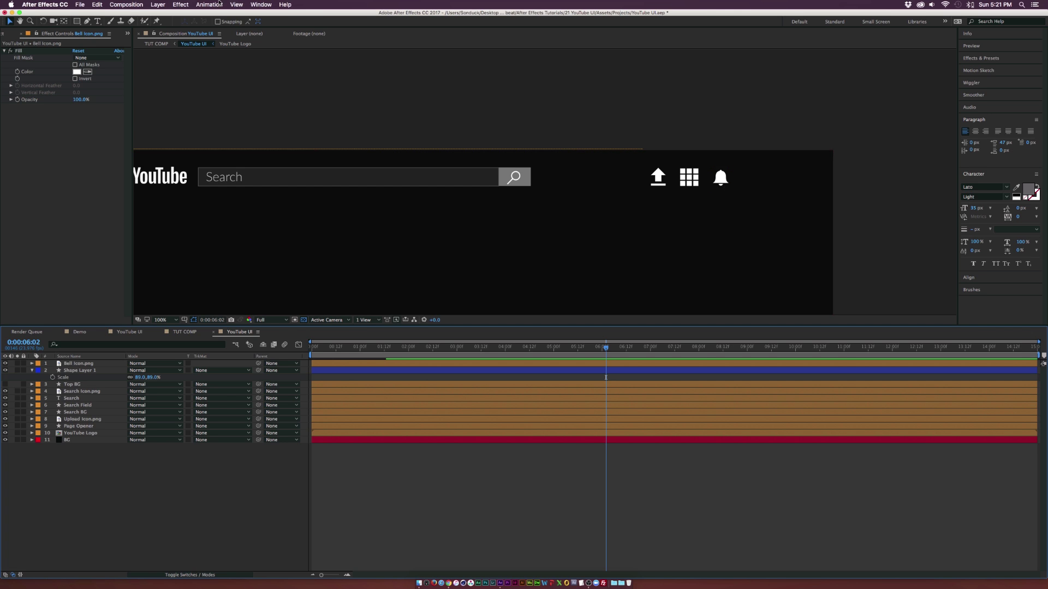
pyautogui.click(5, 34)
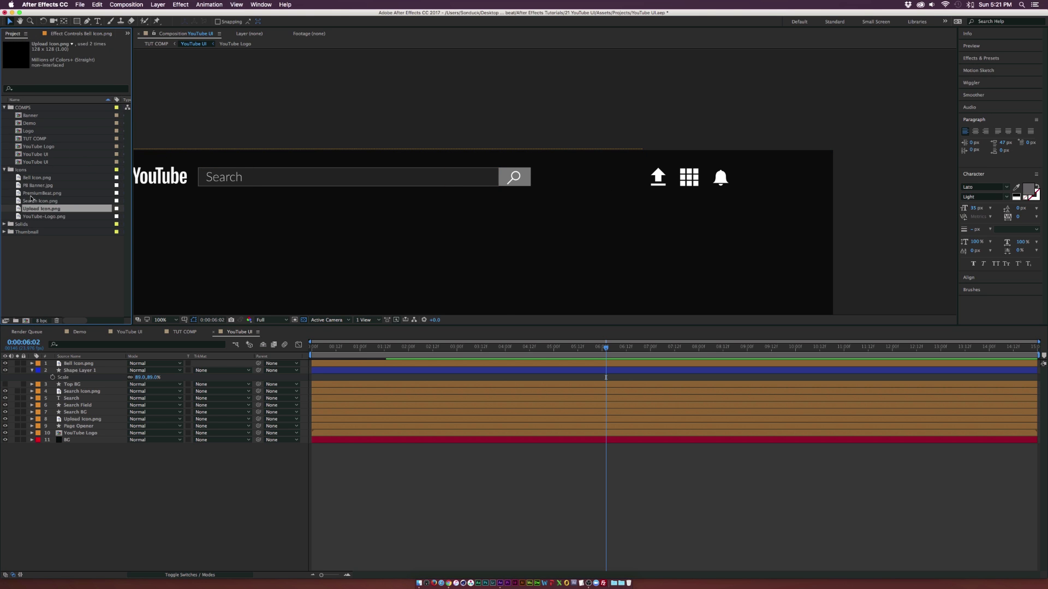
pyautogui.moveTo(33, 194); pyautogui.dragTo(711, 237)
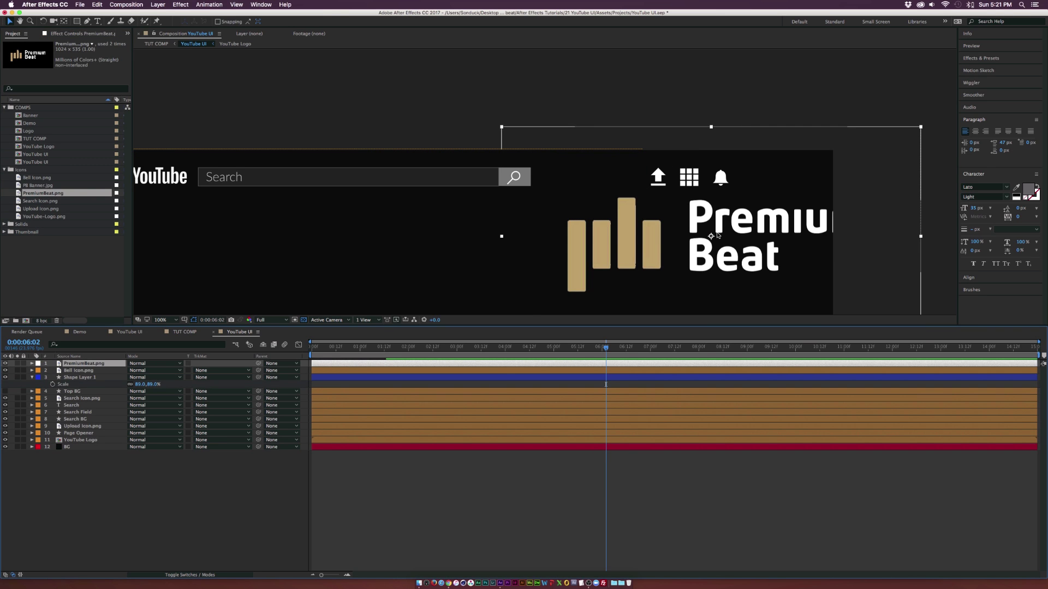
pyautogui.press('Delete')
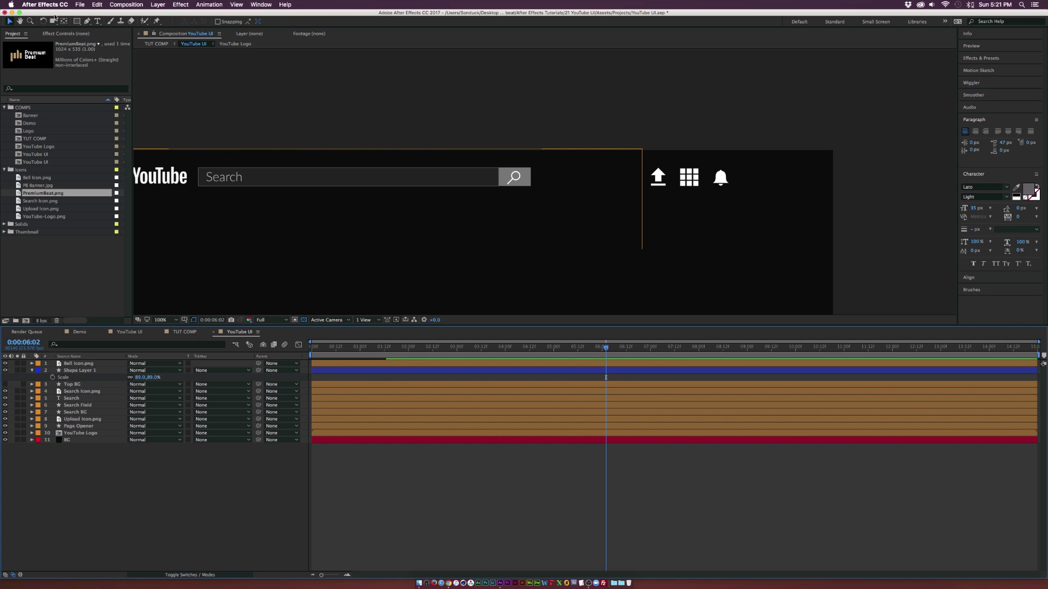
# Draw a small white circle below the bell icon and fit the PremiumBeat logo bars inside it, scaling PremiumBeat.png to 21%
pyautogui.moveTo(80, 26); pyautogui.dragTo(106, 35)
pyautogui.moveTo(657, 234); pyautogui.dragTo(682, 220)
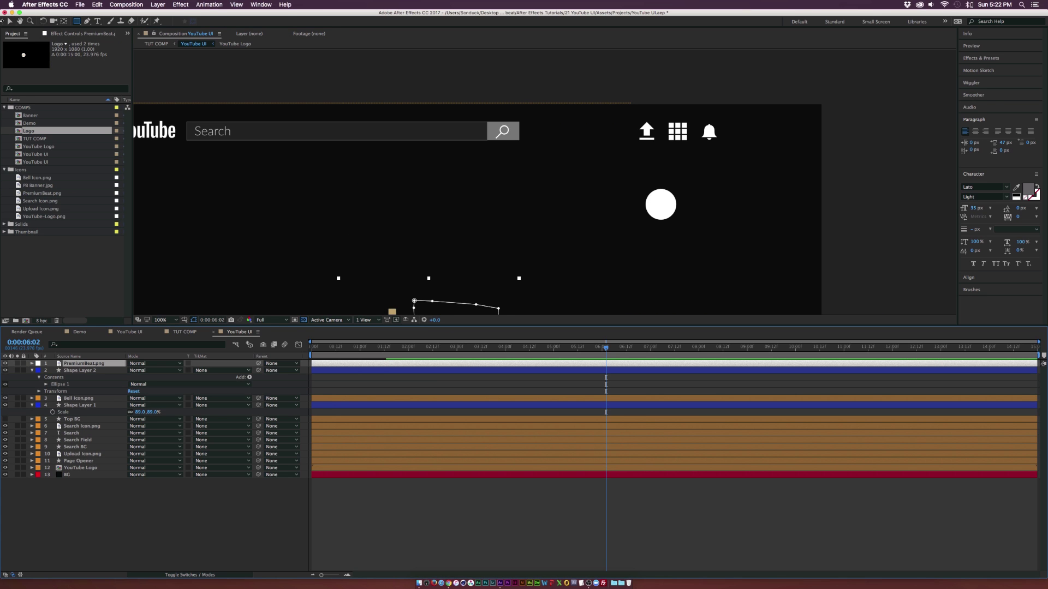
pyautogui.press('v')
pyautogui.moveTo(397, 304); pyautogui.dragTo(673, 206)
pyautogui.click(195, 320)
pyautogui.press('s')
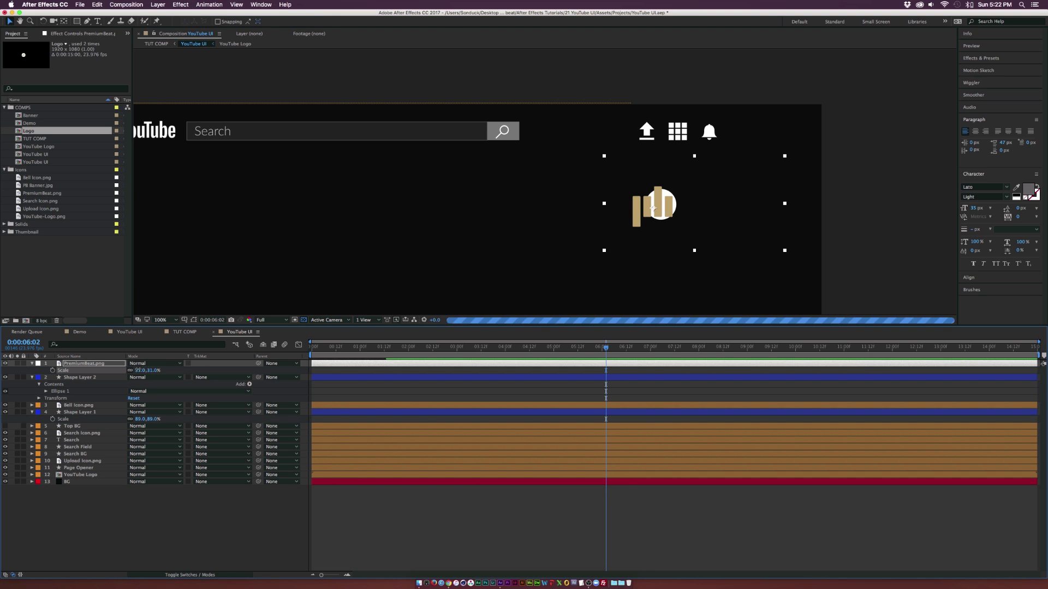
pyautogui.moveTo(143, 370); pyautogui.dragTo(136, 370)
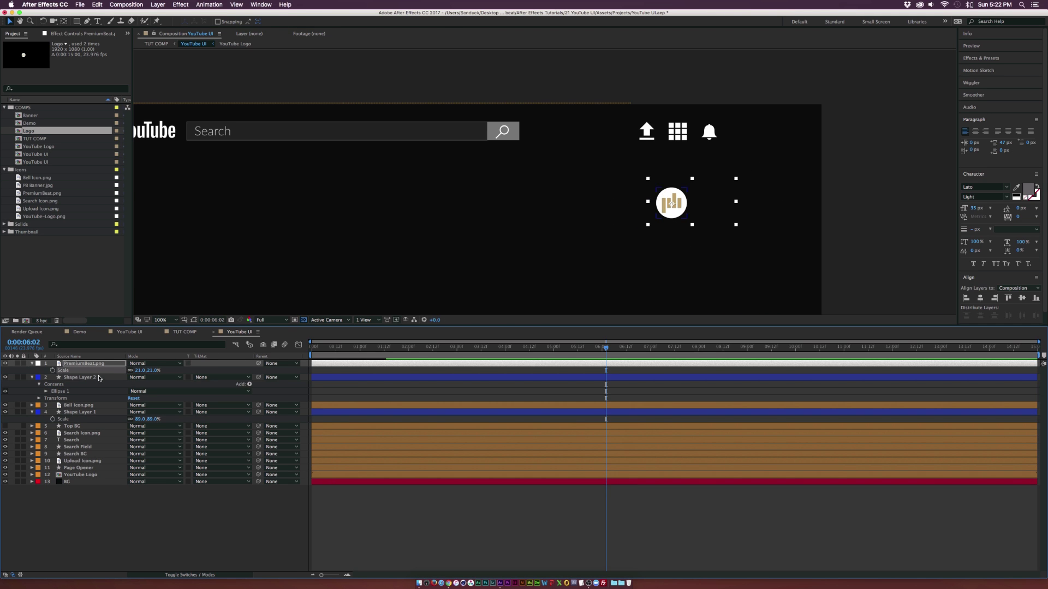
# Pre-compose the white circle and PremiumBeat.png layers as Circle Logo and move the result into the top bar beside the bell icon
pyautogui.keyDown('shift'); pyautogui.click(99, 378); pyautogui.keyUp('shift')
pyautogui.click(158, 5)
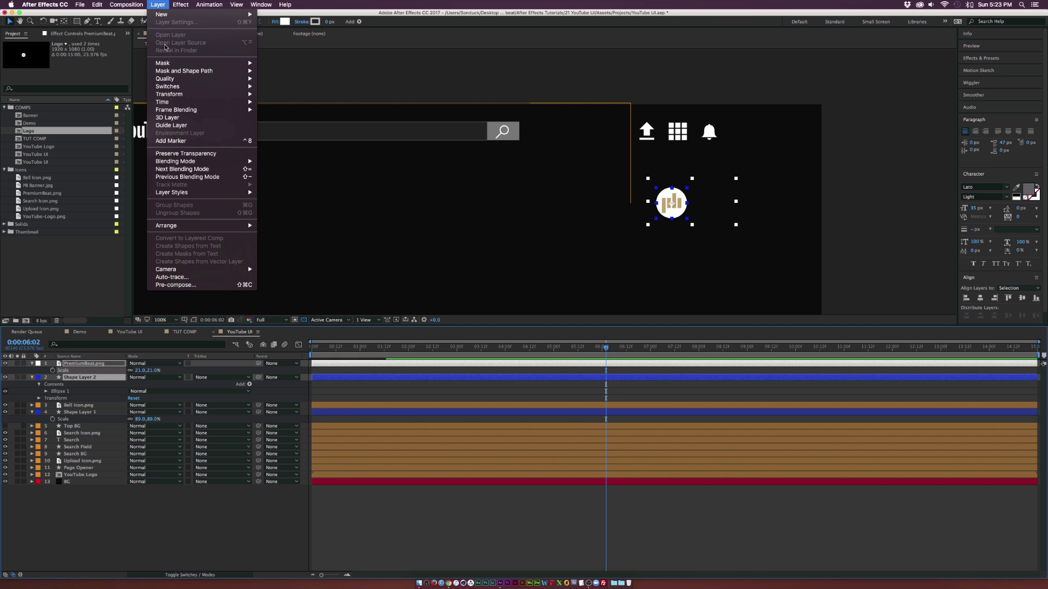
pyautogui.click(176, 284)
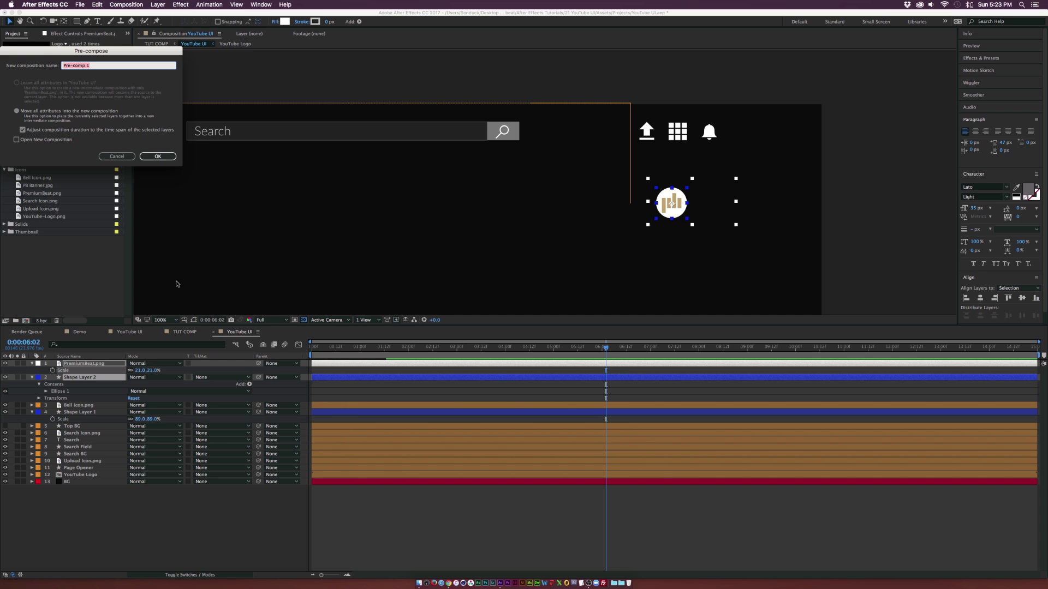
pyautogui.write('Circle Logo')
pyautogui.press('Return')
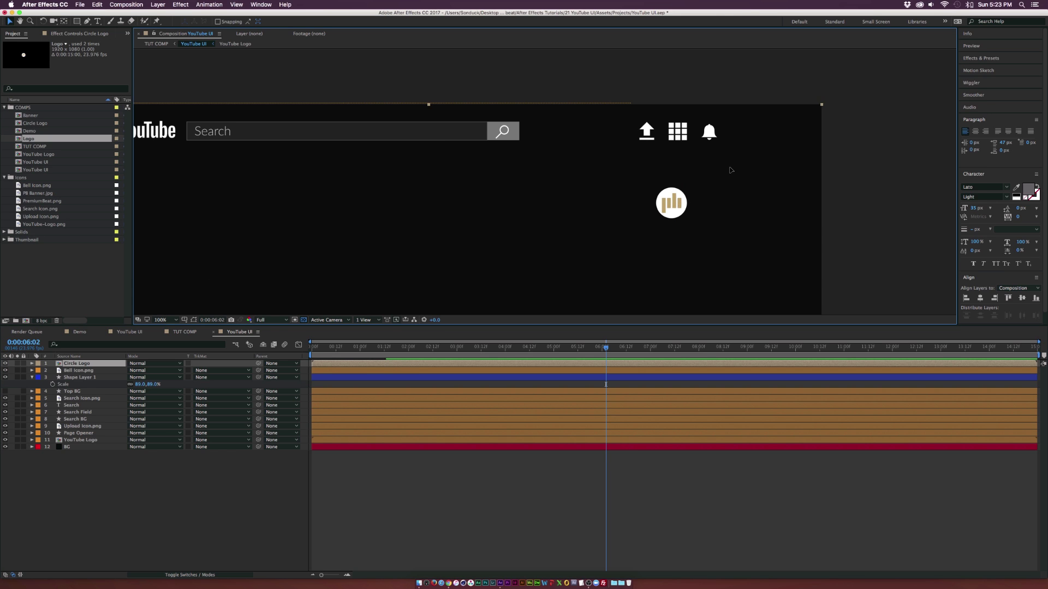
pyautogui.moveTo(676, 205); pyautogui.dragTo(767, 132)
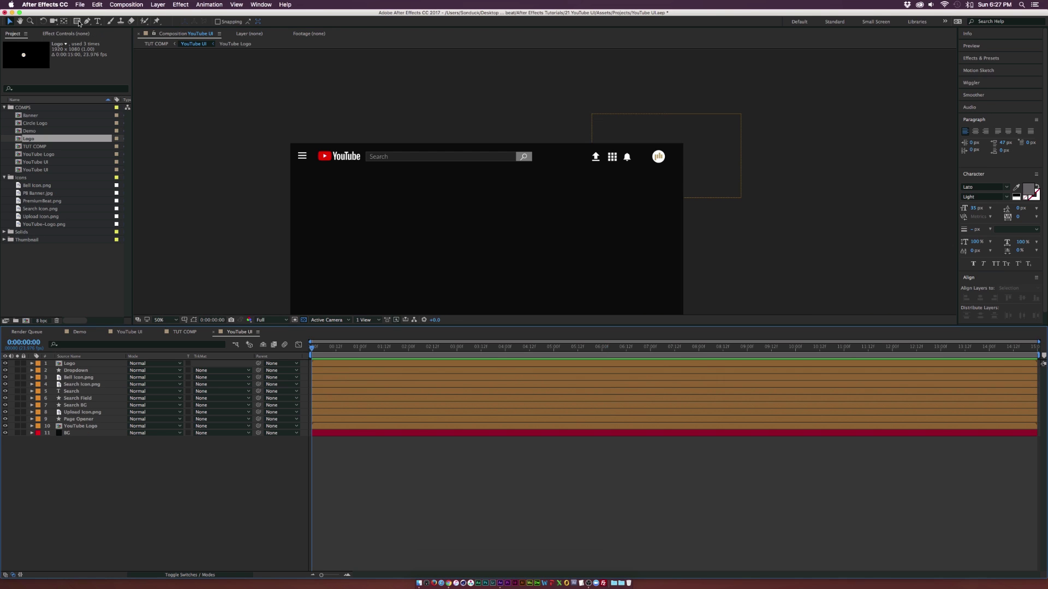
# Draw a full-width white rectangle directly beneath the top bar on a new shape layer and add the PremiumBeat banner image over it
pyautogui.click(77, 22)
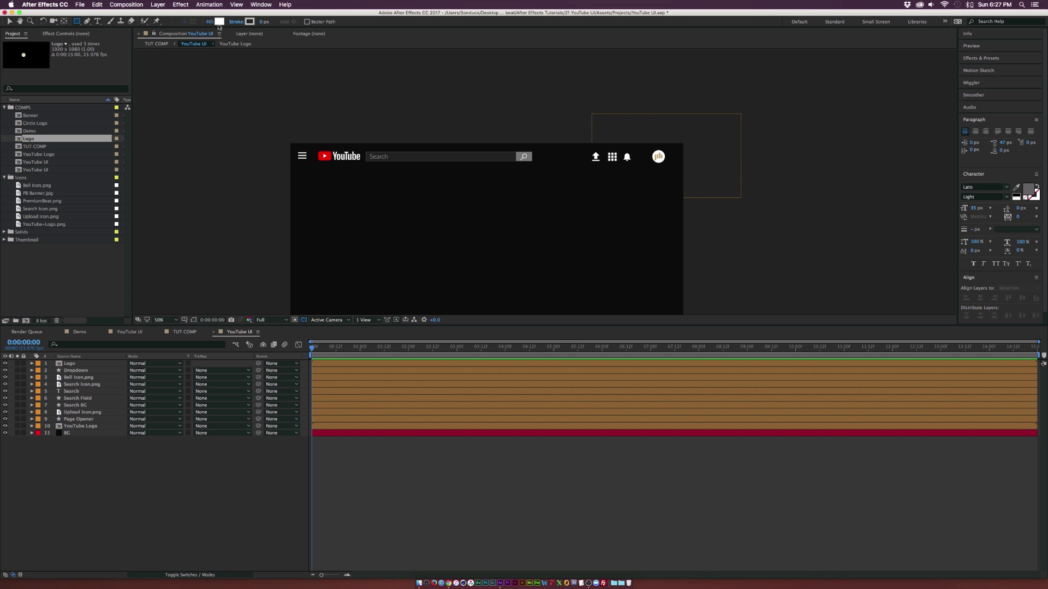
pyautogui.moveTo(282, 182); pyautogui.dragTo(736, 283)
pyautogui.moveTo(736, 274); pyautogui.dragTo(734, 269)
pyautogui.click(9, 22)
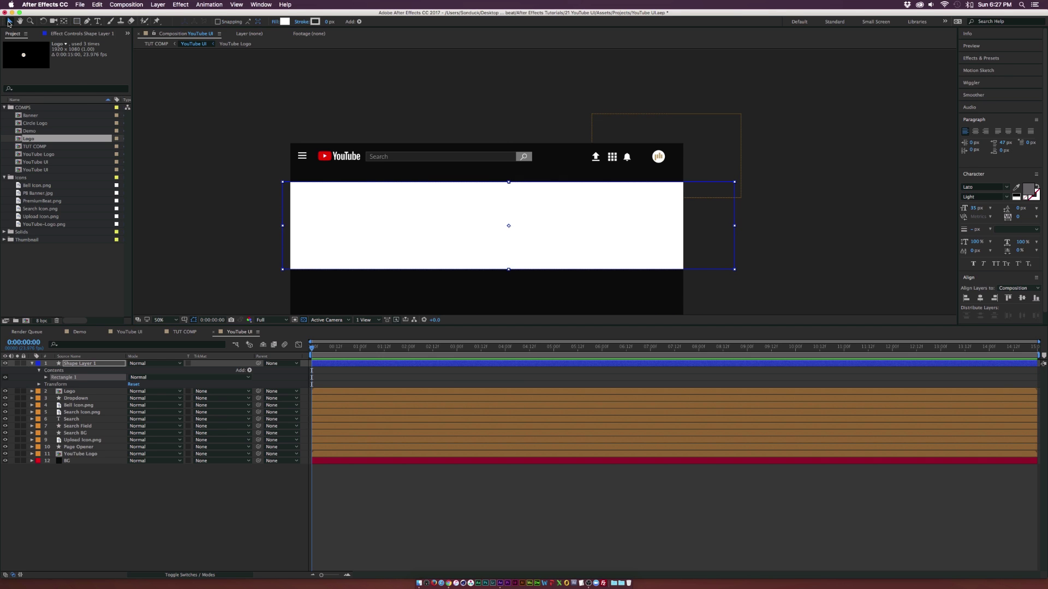
pyautogui.hotkey('shift', 'Up')
pyautogui.hotkey('shift', 'Up')
pyautogui.hotkey('shift', 'Up')
pyautogui.hotkey('shift', 'Up')
pyautogui.hotkey('shift', 'Up')
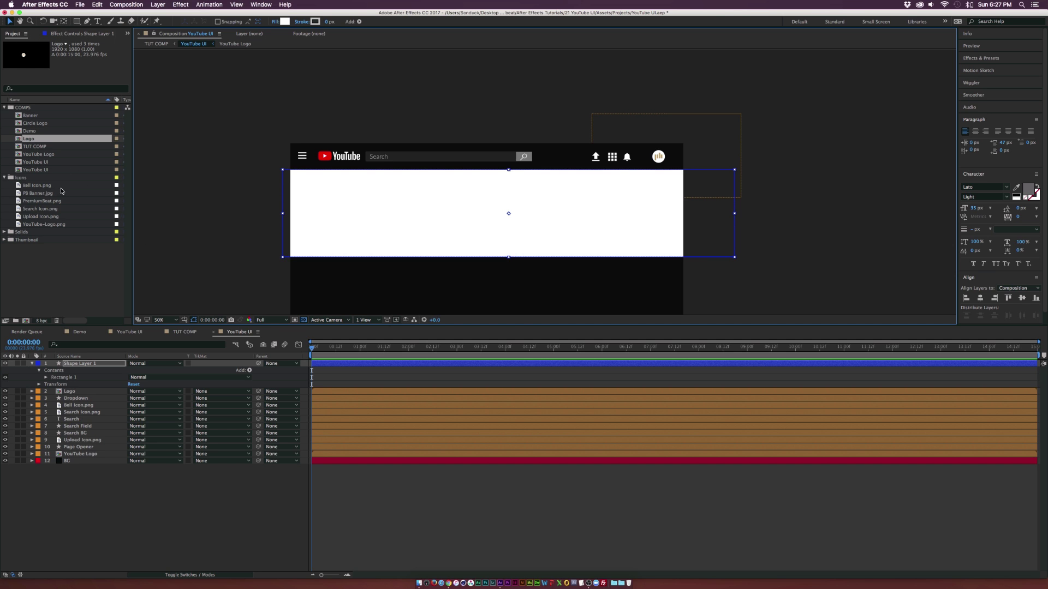
pyautogui.click(41, 201)
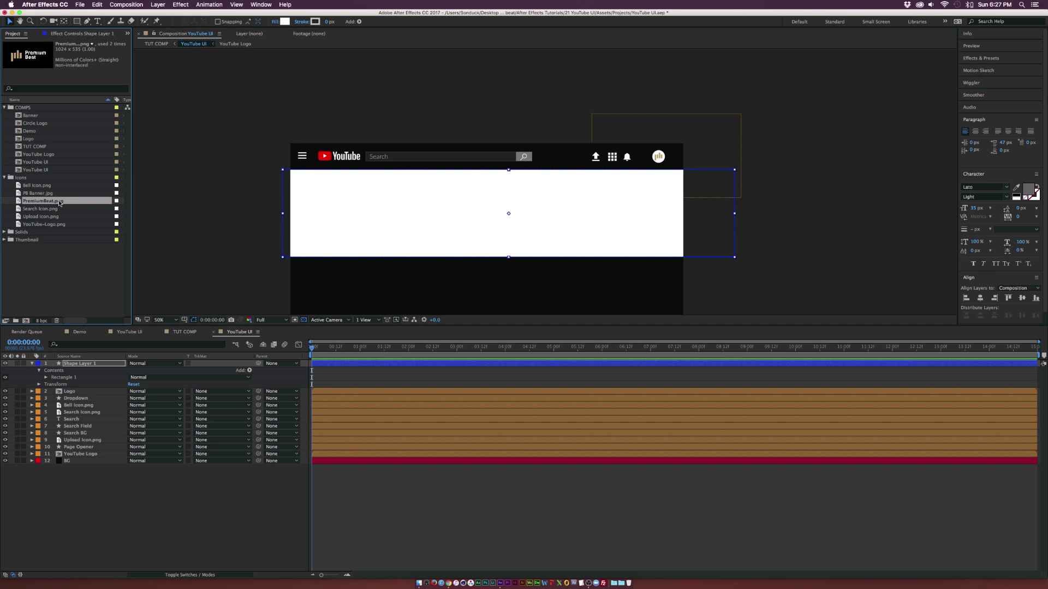
pyautogui.moveTo(104, 355); pyautogui.dragTo(105, 361)
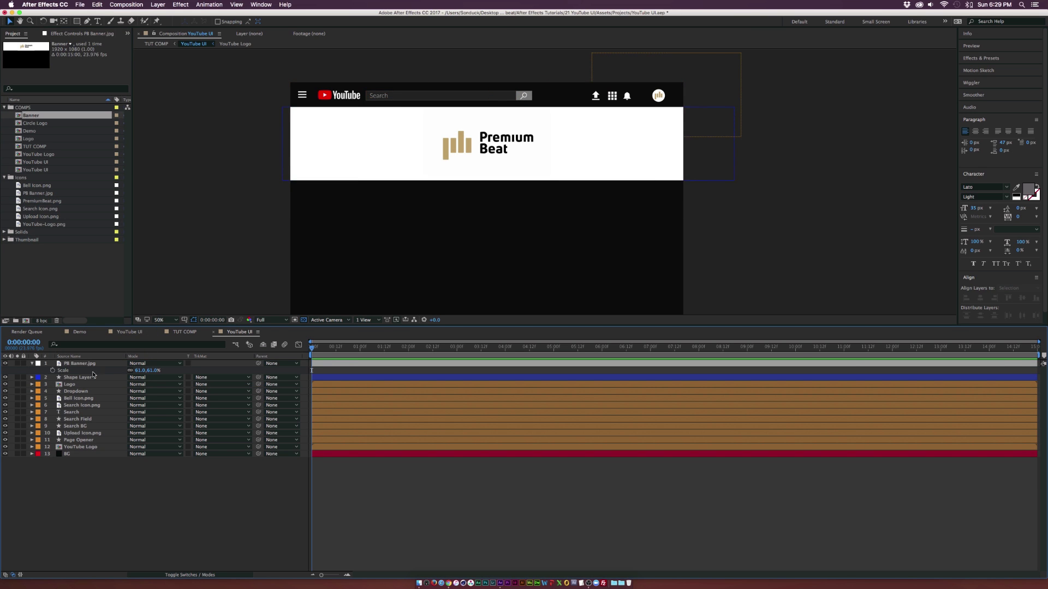
# Pre-compose the PB Banner.jpg and white rectangle layers as Banner and give the new layer a Purple label
pyautogui.click(76, 363)
pyautogui.keyDown('shift'); pyautogui.click(74, 378); pyautogui.keyUp('shift')
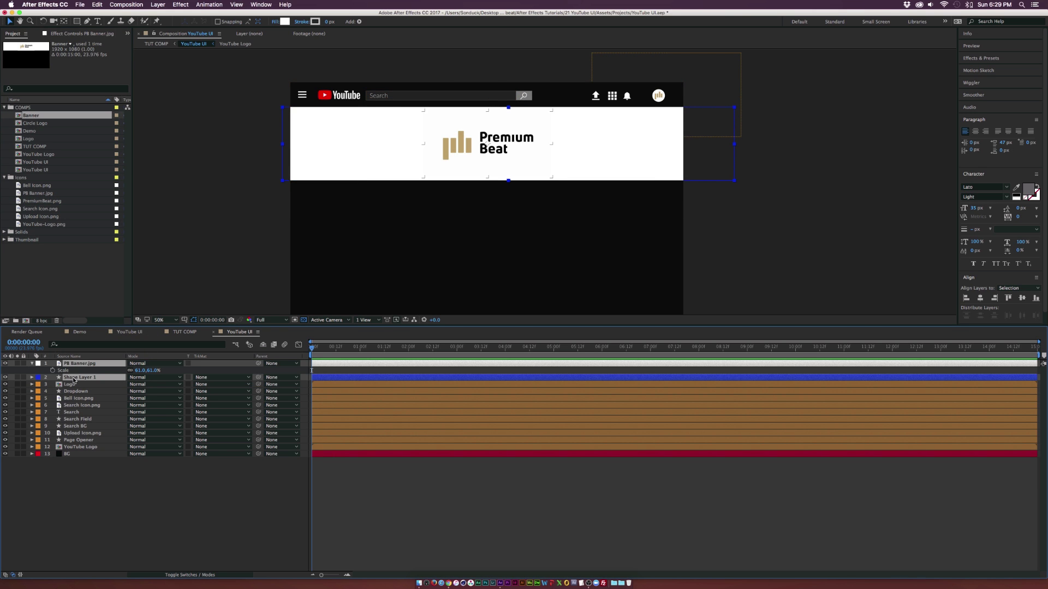
pyautogui.press('super+shift+c')
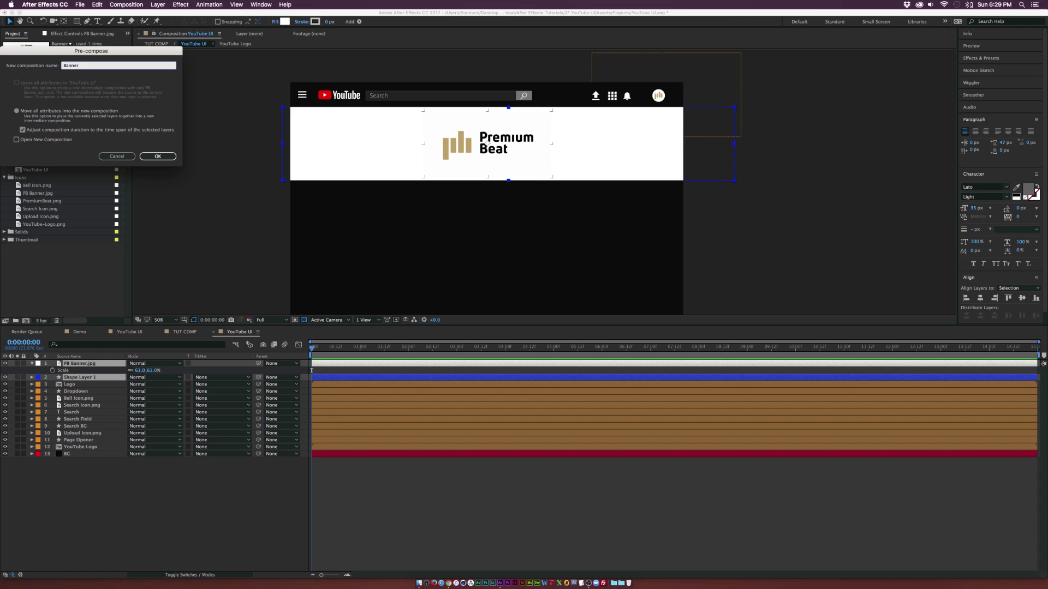
pyautogui.press('Return')
pyautogui.click(38, 364)
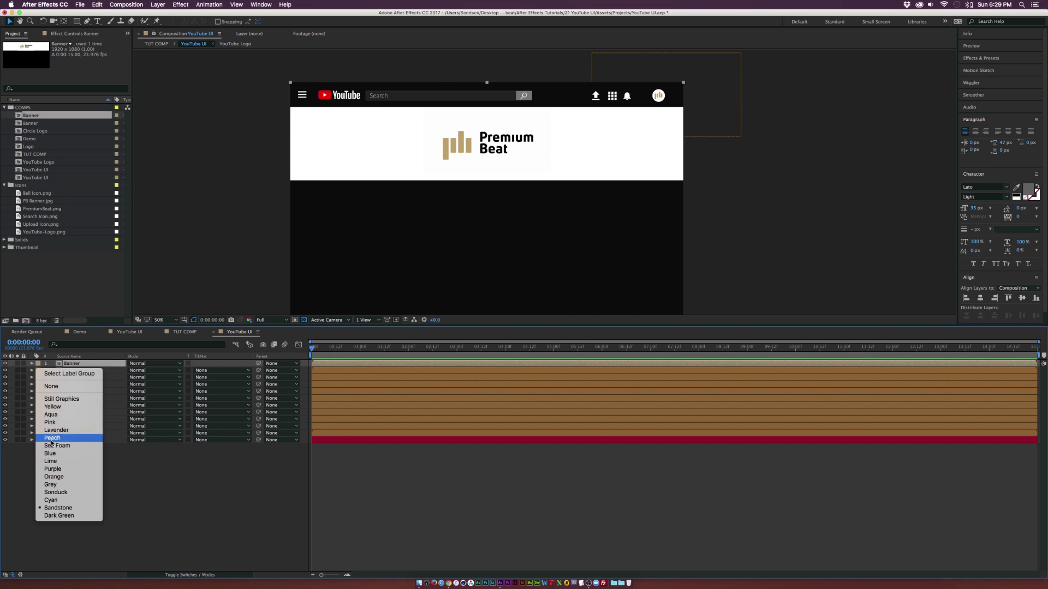
pyautogui.click(52, 469)
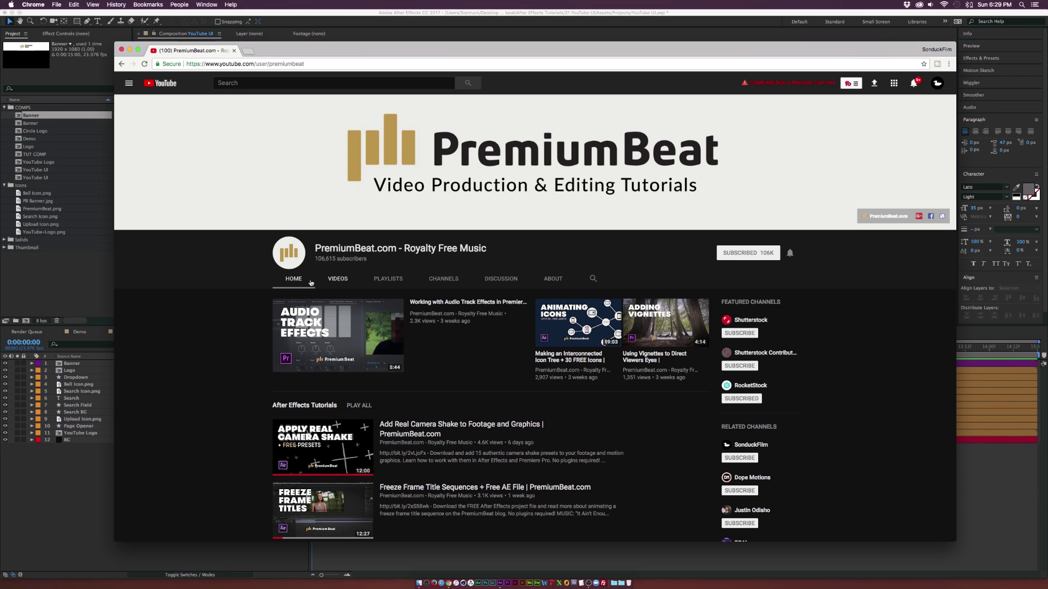
# Draw a full-width rectangle directly below the banner on a new shape layer and fill it with dark grey 1D1D1D
pyautogui.click(39, 506)
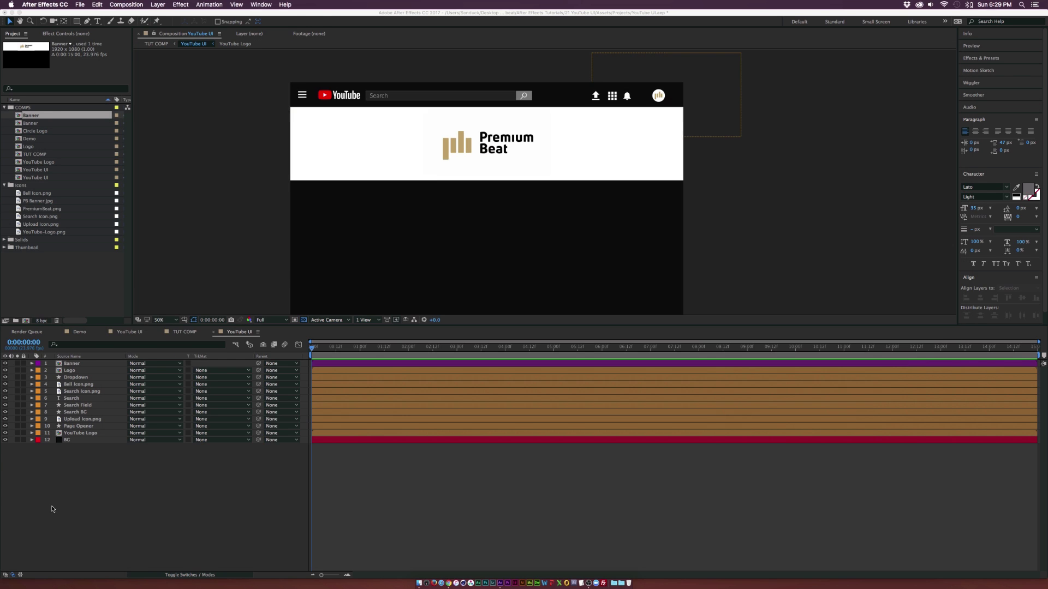
pyautogui.click(85, 22)
pyautogui.click(104, 22)
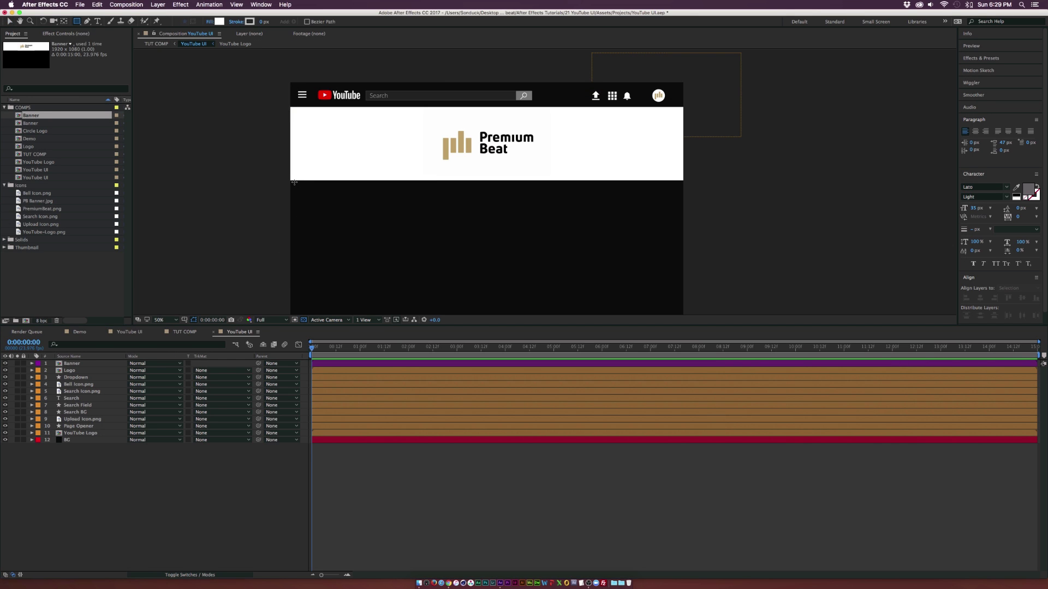
pyautogui.moveTo(288, 180); pyautogui.dragTo(713, 229)
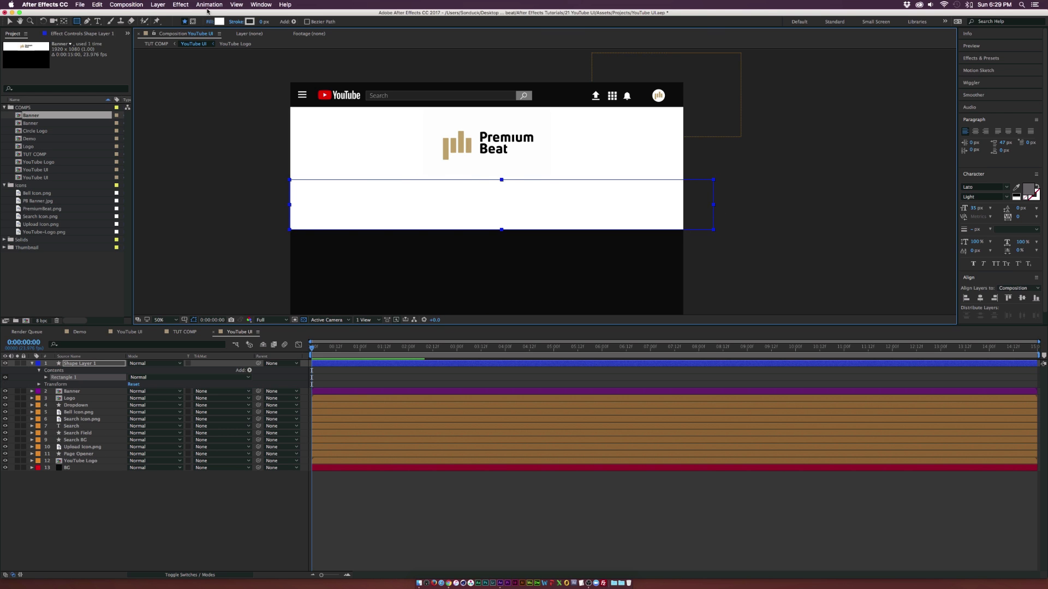
pyautogui.click(220, 22)
pyautogui.moveTo(23, 124); pyautogui.dragTo(7, 155)
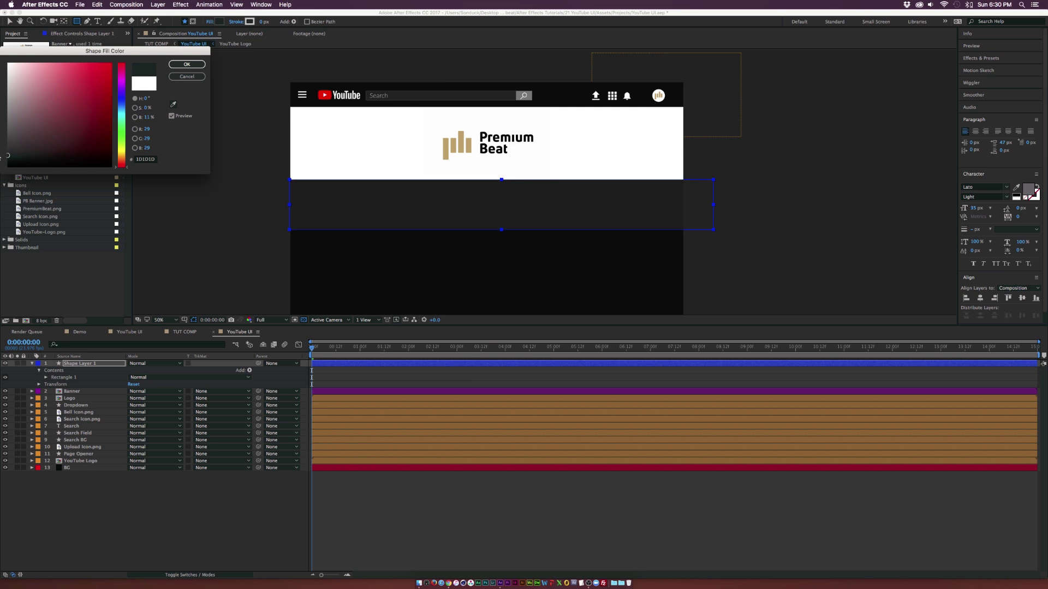
pyautogui.click(187, 63)
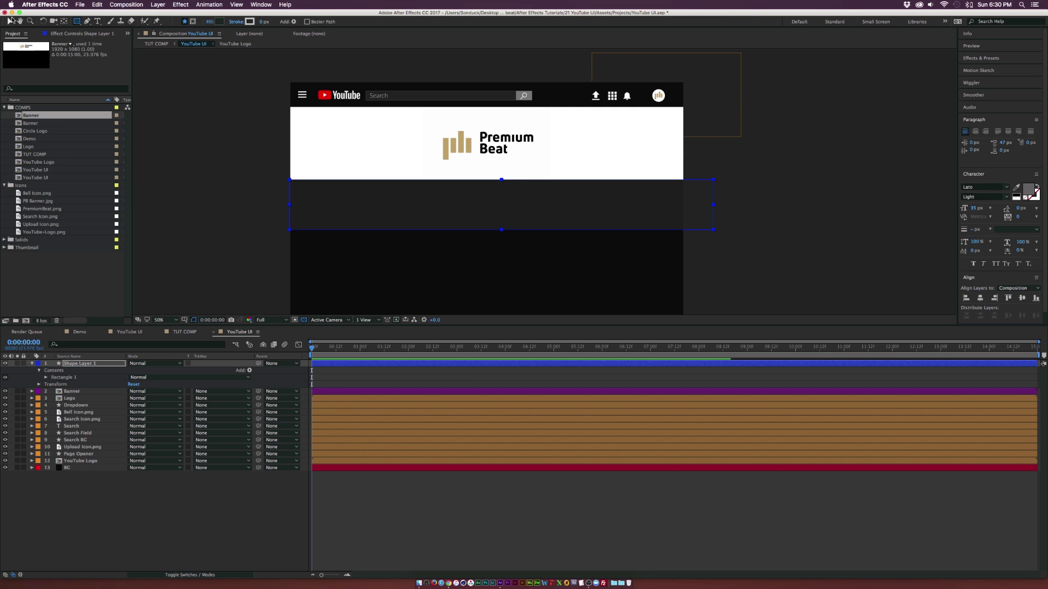
pyautogui.click(10, 21)
# Duplicate the Logo layer to the top of the stack, place the copy near the dark strip's left end, and scale it to 73%
pyautogui.scroll(1, 409, 189)
pyautogui.press('space')
pyautogui.moveTo(364, 237); pyautogui.dragTo(544, 209)
pyautogui.press('v')
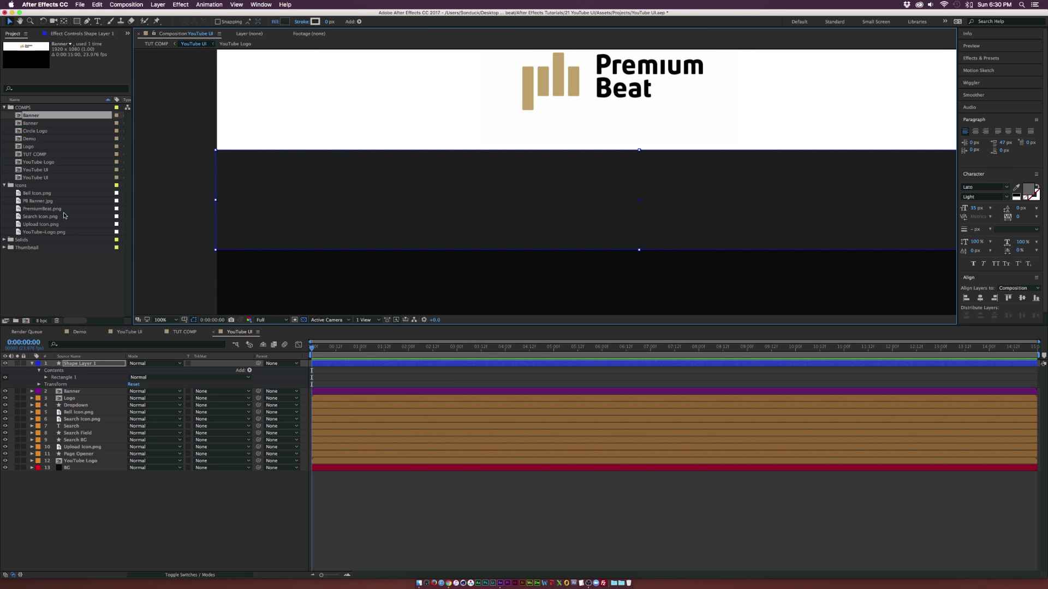
pyautogui.scroll(-3, 548, 206)
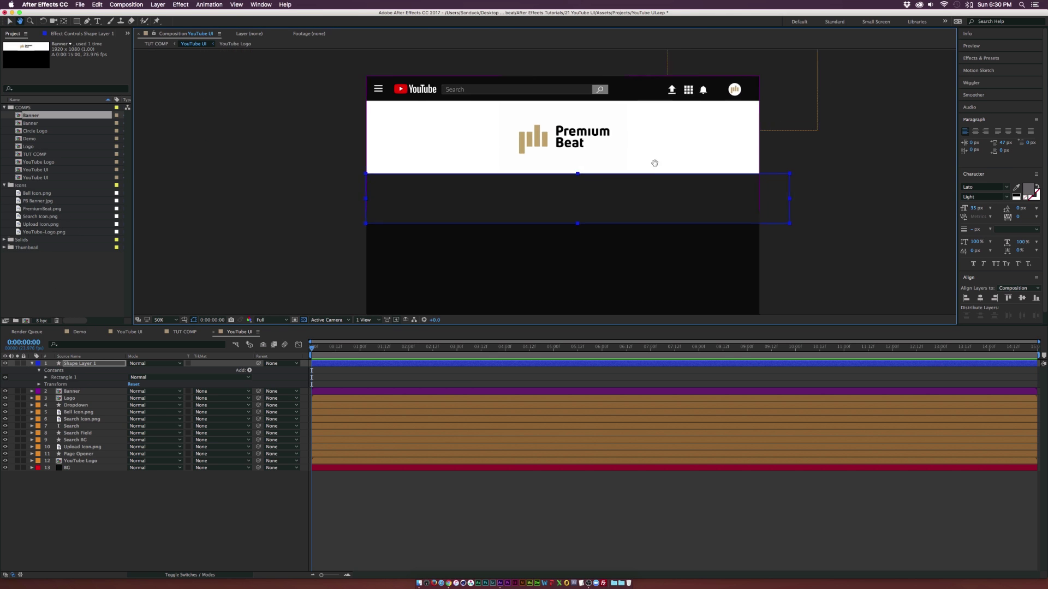
pyautogui.click(71, 399)
pyautogui.press('super+d')
pyautogui.moveTo(71, 398); pyautogui.dragTo(66, 360)
pyautogui.moveTo(721, 130); pyautogui.dragTo(410, 239)
pyautogui.press('s')
pyautogui.moveTo(139, 371); pyautogui.dragTo(152, 370)
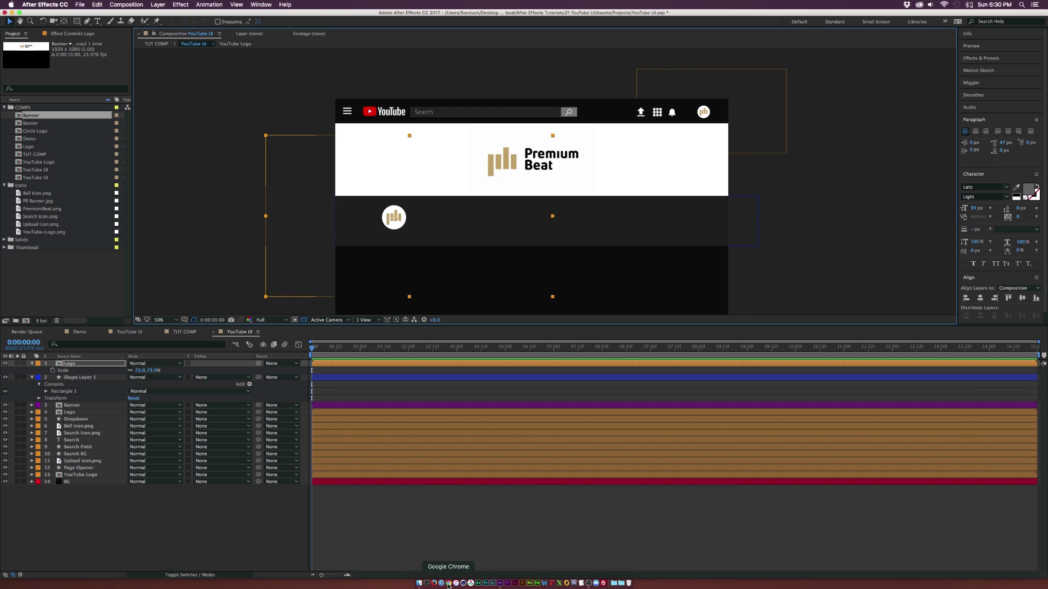
# Switch to Google Chrome to examine the channel header layout on the PremiumBeat YouTube page
pyautogui.click(449, 584)
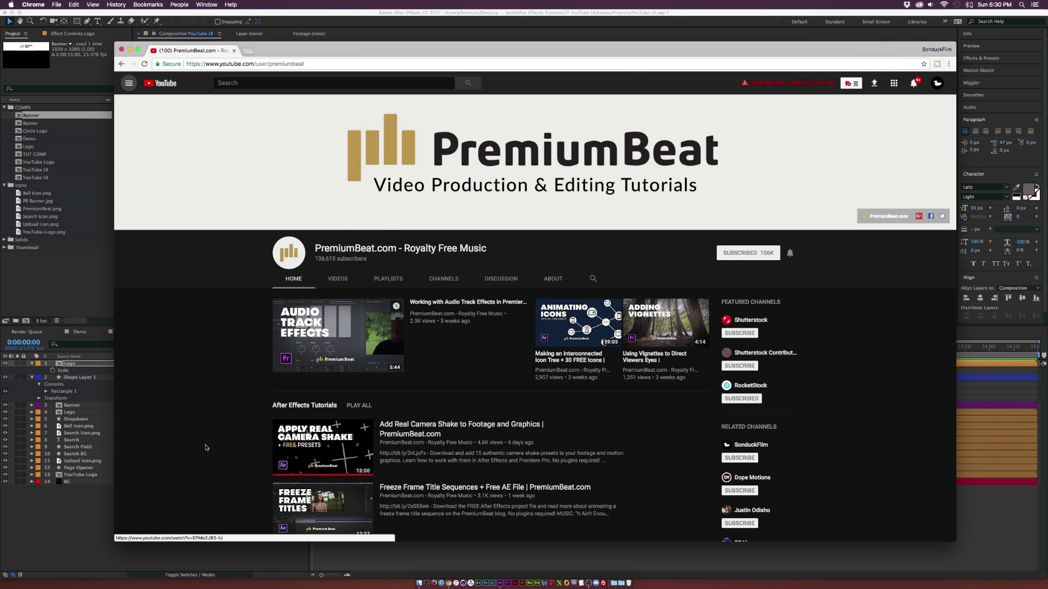
# Return to After Effects and add the text "PremiumBeat.com - Royalty Free Music" in the dark strip just beside the circular logo
pyautogui.click(82, 505)
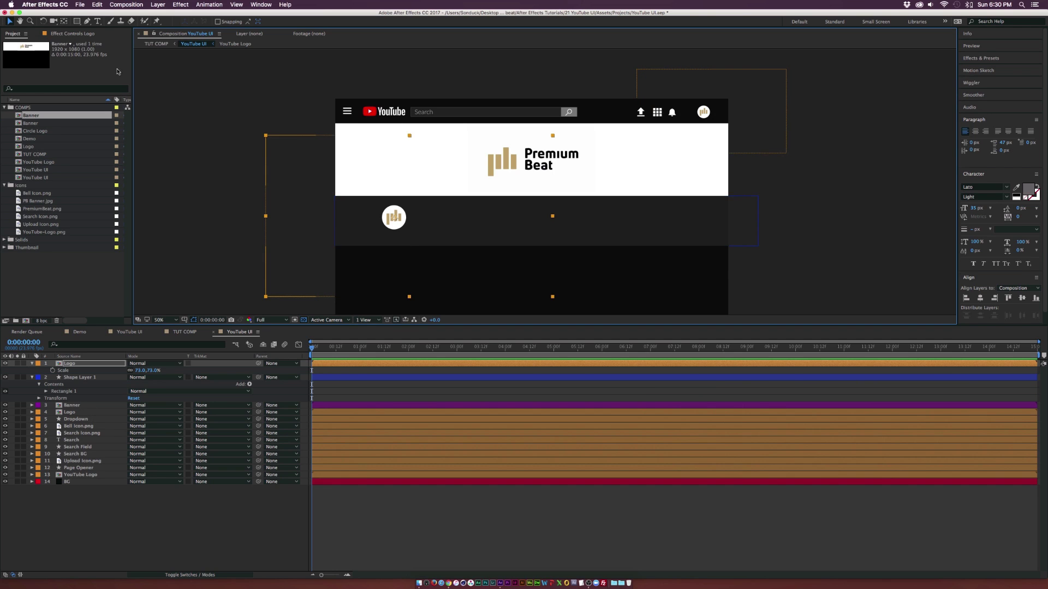
pyautogui.press('super+t')
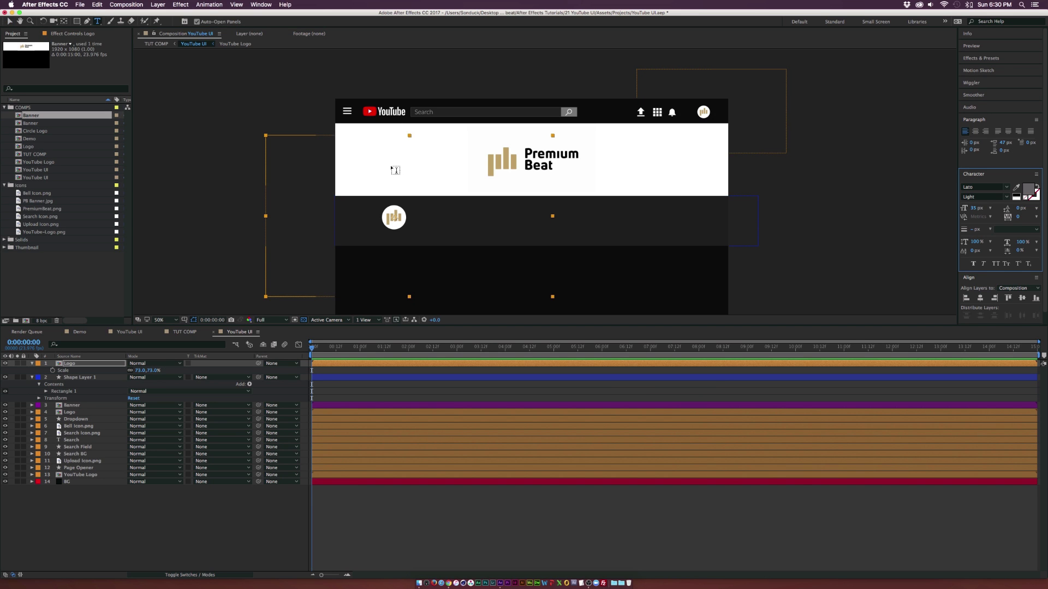
pyautogui.click(417, 208)
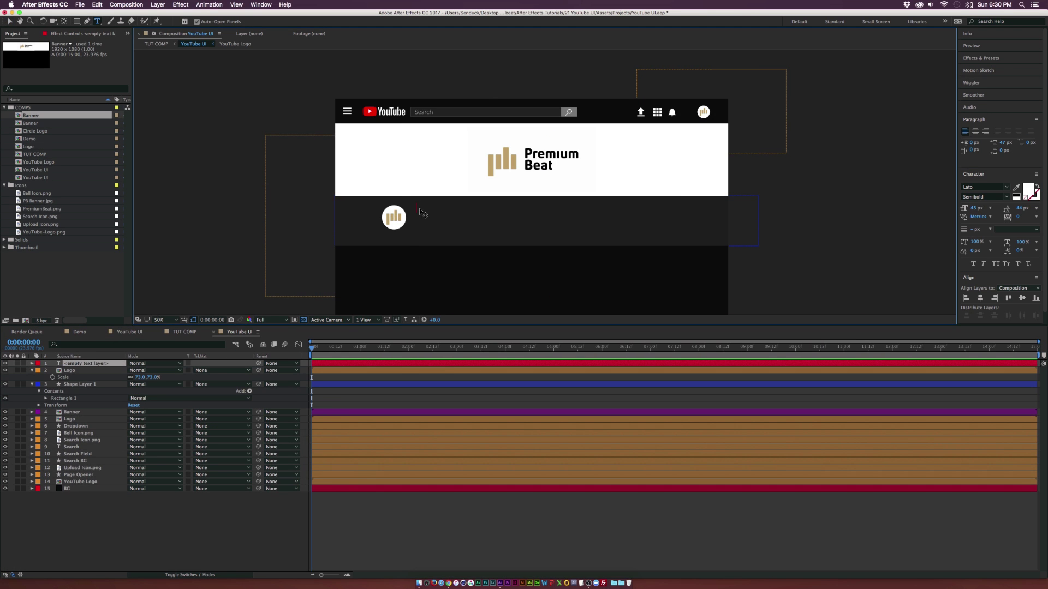
pyautogui.write('PremiumBeat.com - Royalty Free Music')
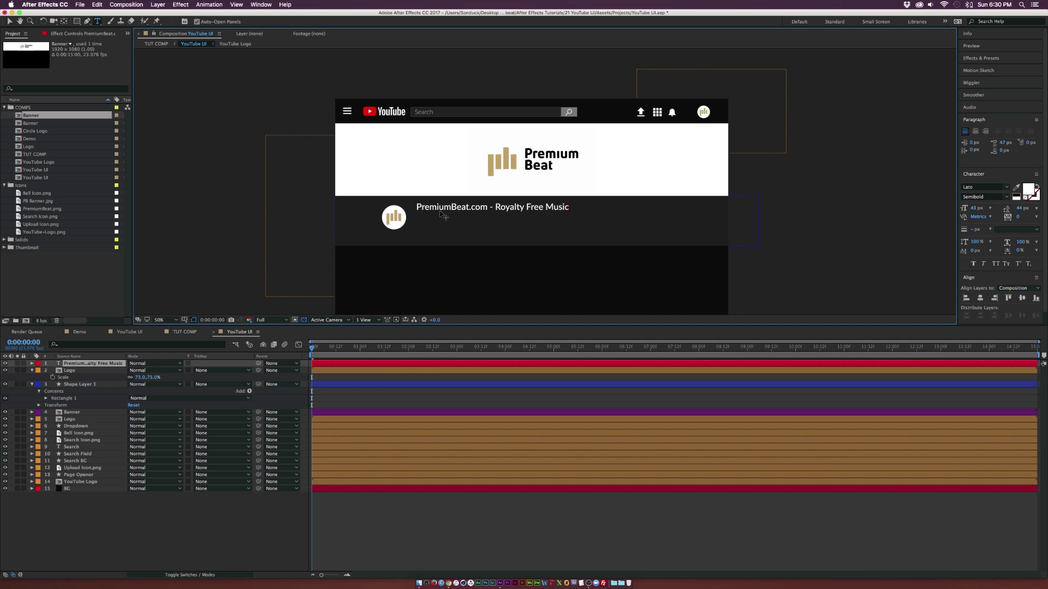
pyautogui.click(10, 22)
pyautogui.moveTo(431, 208); pyautogui.dragTo(429, 212)
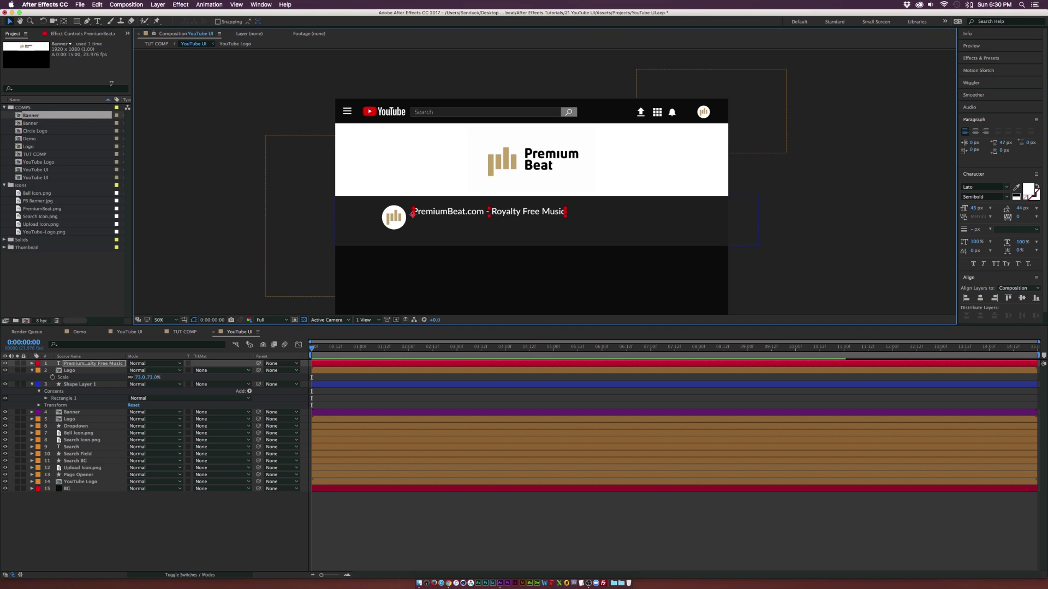
# Add a separate text layer reading "100,000 subscribers" below the channel name
pyautogui.press('super+t')
pyautogui.click(418, 224)
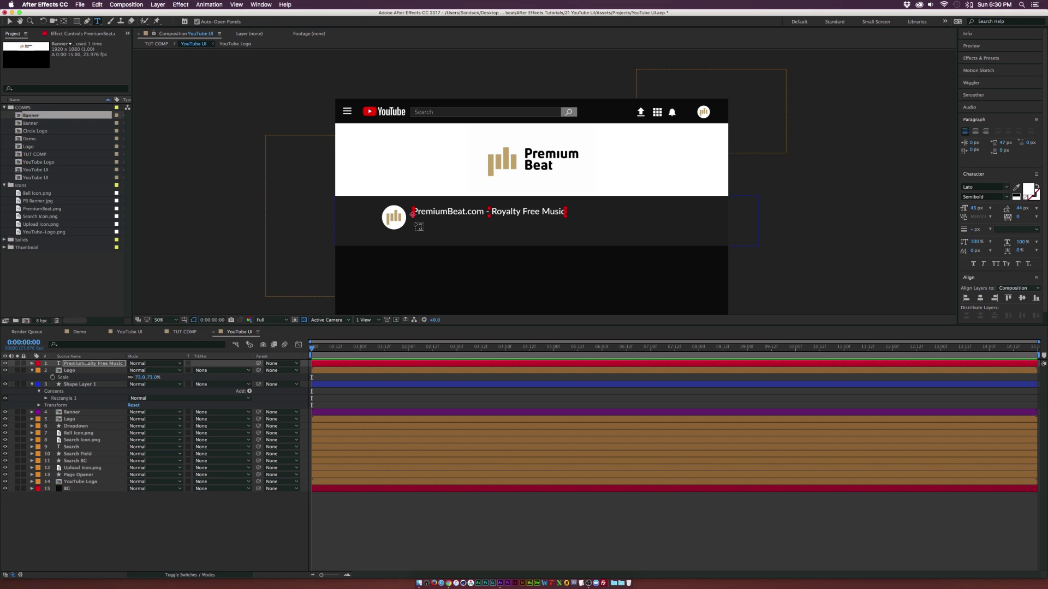
pyautogui.scroll(4, 433, 232)
pyautogui.write('100,000 subscribers')
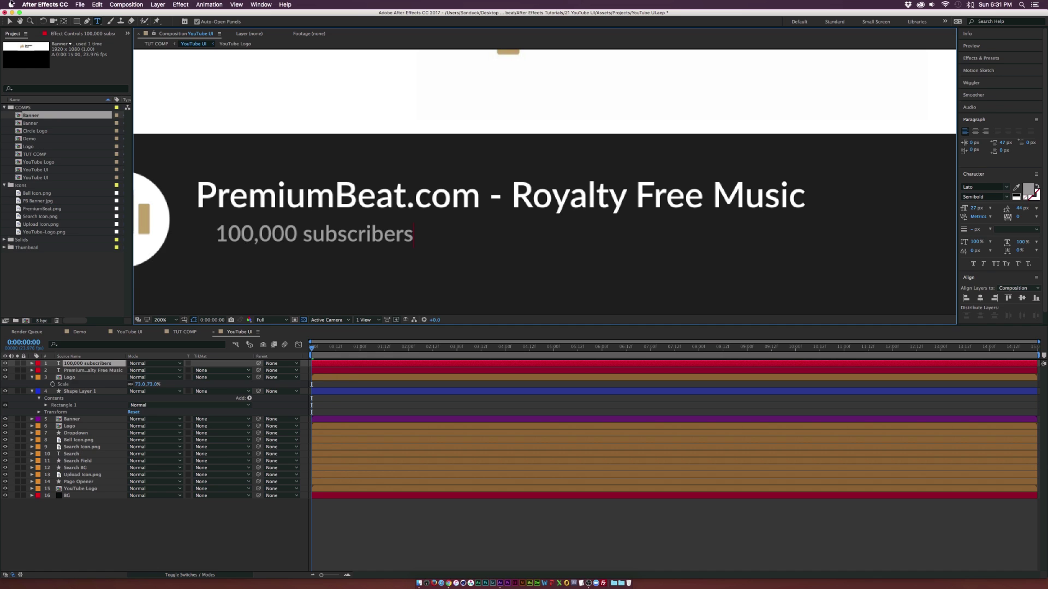
# Keep the subscriber text grey 9C9C9C and move it directly beneath the start of the channel name
pyautogui.press('super+a')
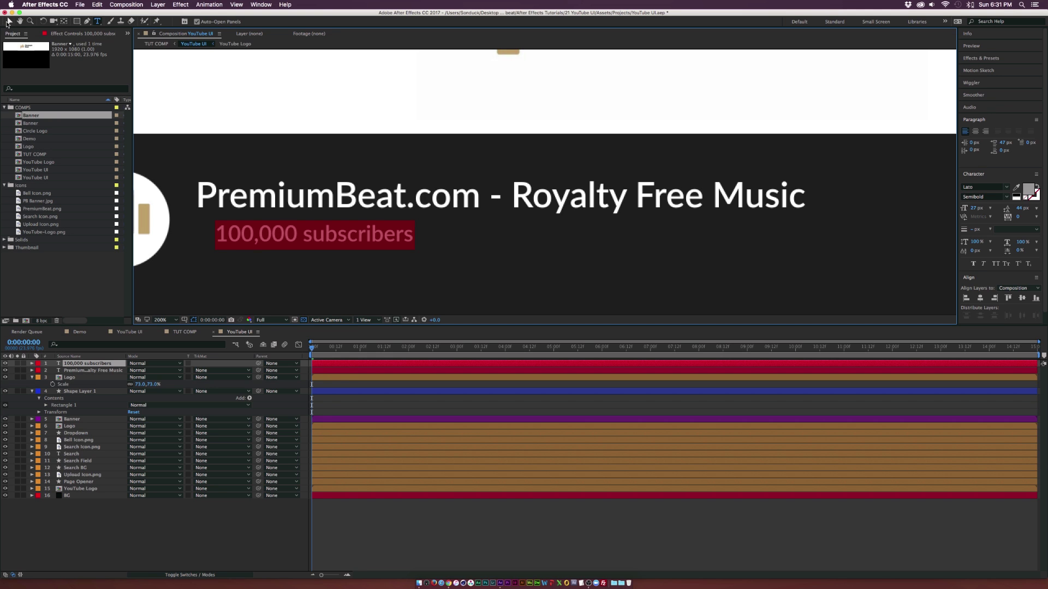
pyautogui.click(1028, 189)
pyautogui.click(187, 64)
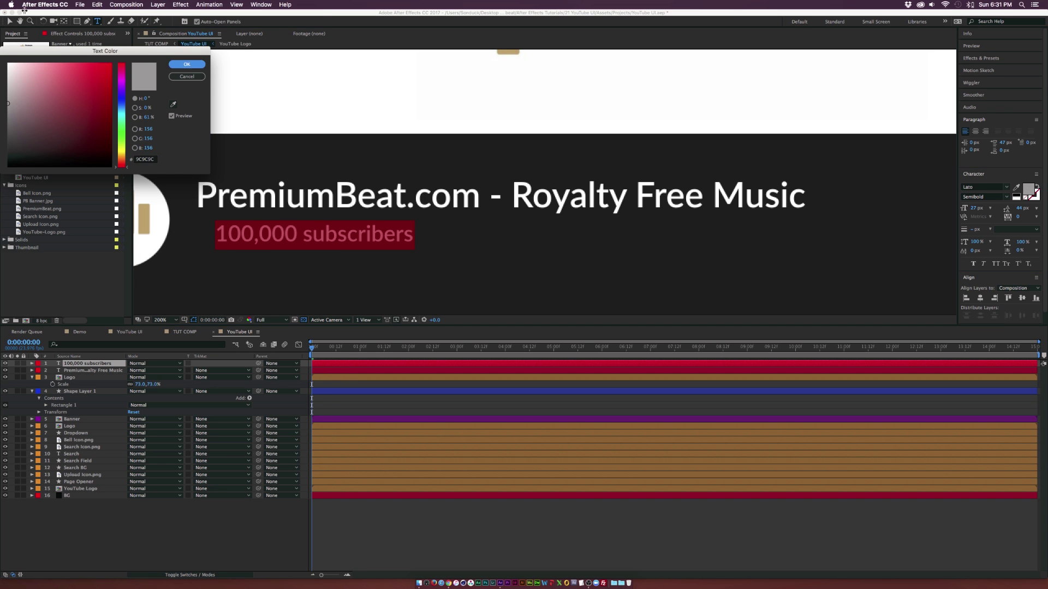
pyautogui.press('Escape')
pyautogui.moveTo(251, 242); pyautogui.dragTo(232, 231)
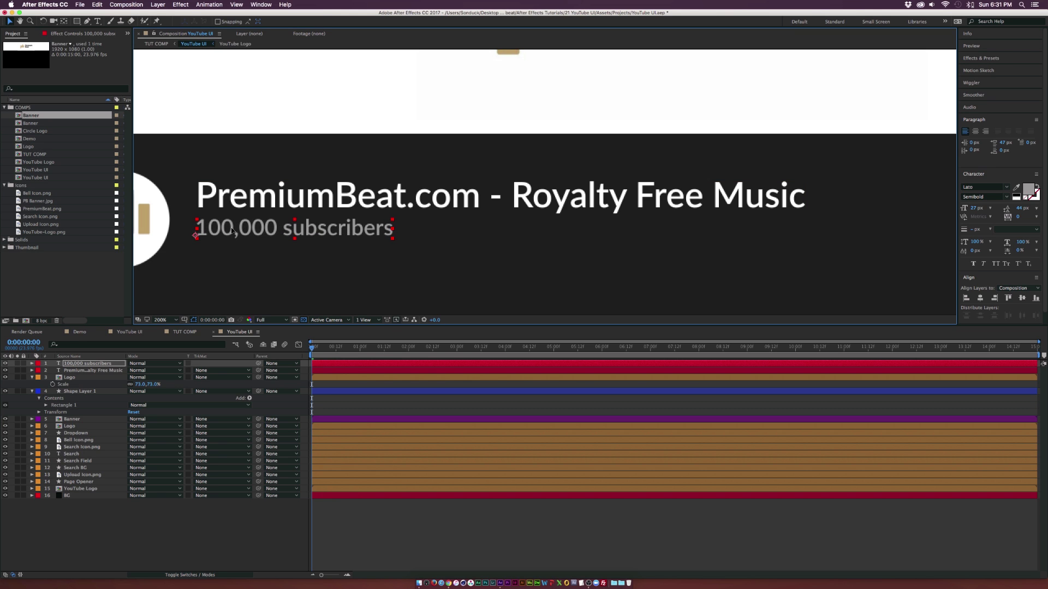
# Nudge the channel name and subscriber text down together, comparing their placement with the YouTube page in Google Chrome
pyautogui.keyDown('shift'); pyautogui.click(241, 196); pyautogui.keyUp('shift')
pyautogui.hotkey('shift', 'Down')
pyautogui.click(447, 585)
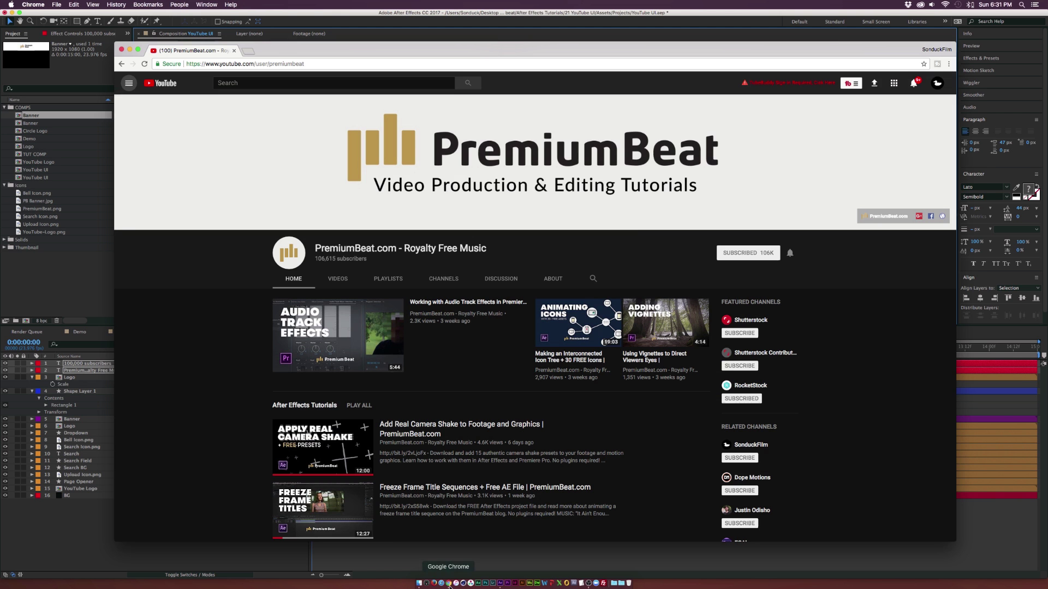
pyautogui.click(92, 276)
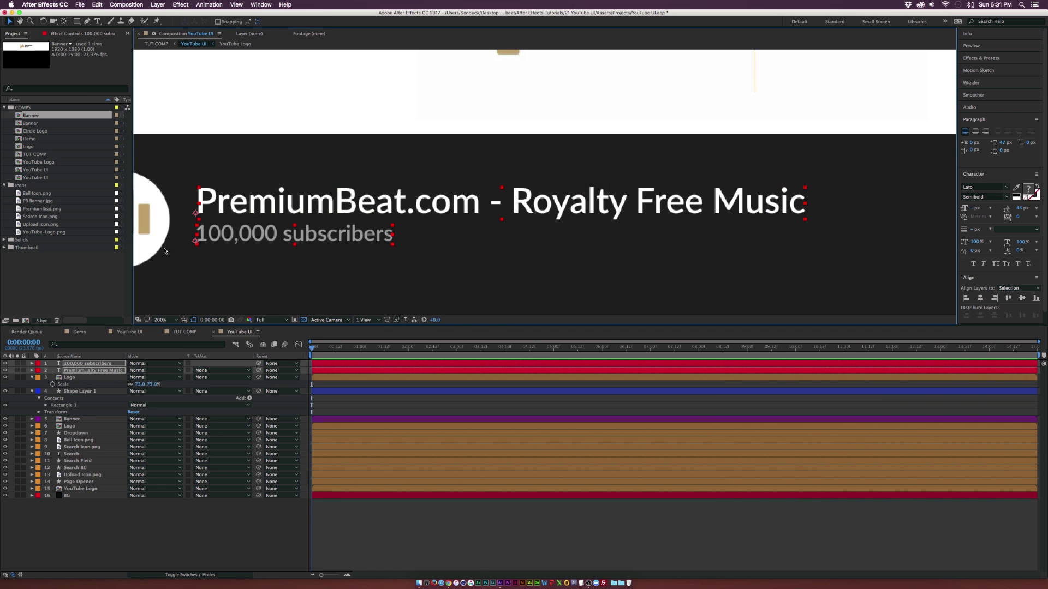
pyautogui.press('Down')
pyautogui.press('Down')
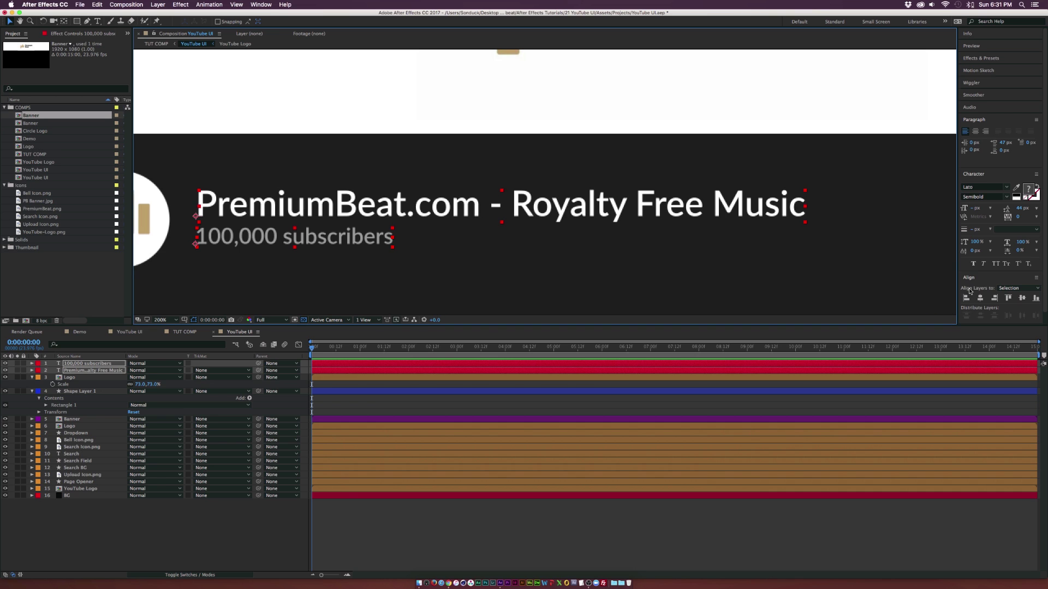
# Align the left edges of the channel name and subscriber text layers to the selection
pyautogui.click(968, 278)
pyautogui.click(252, 5)
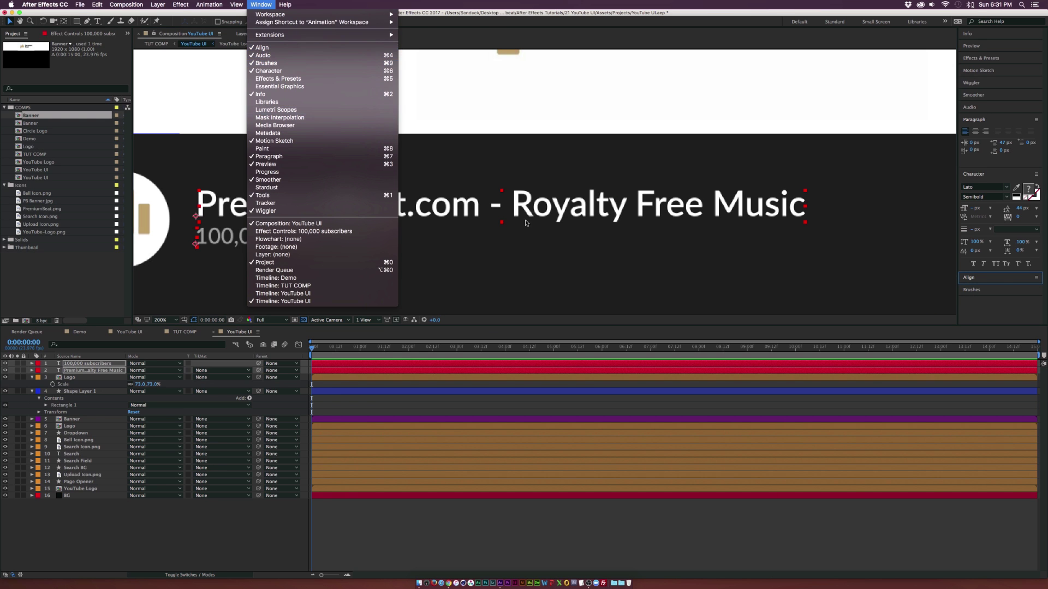
pyautogui.click(994, 285)
pyautogui.click(995, 281)
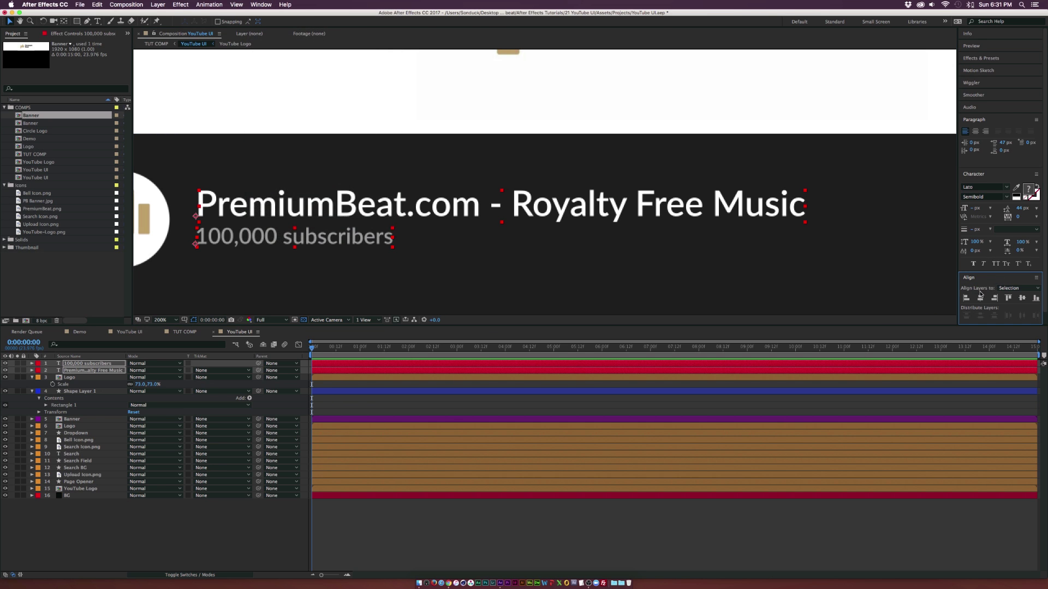
pyautogui.click(966, 298)
pyautogui.click(231, 219)
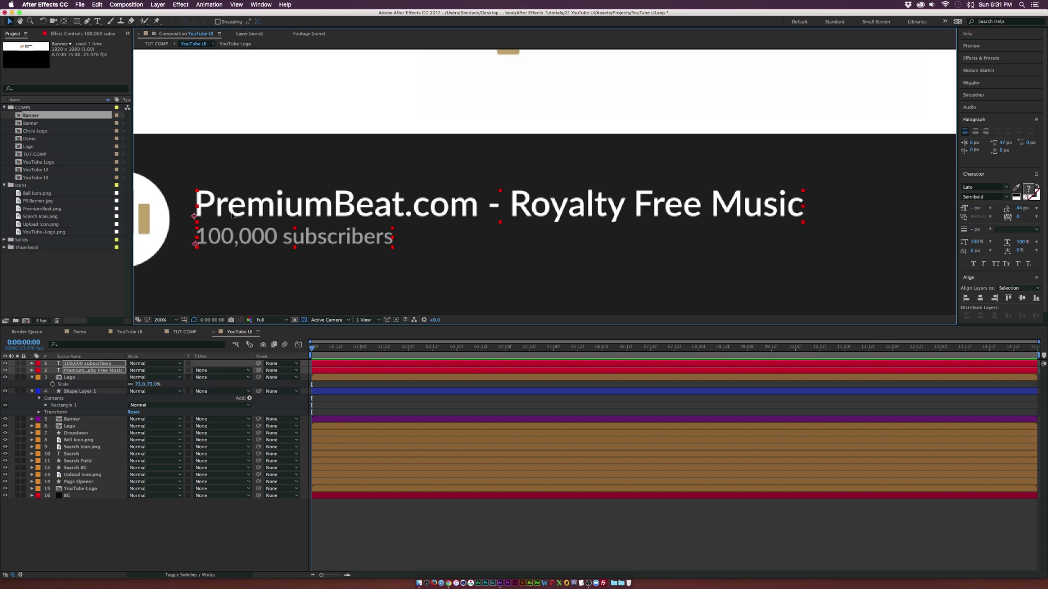
# Nudge the channel name and subscriber text slightly further down beside the logo, and deselect them
pyautogui.press('Down')
pyautogui.press('Down')
pyautogui.press('Down')
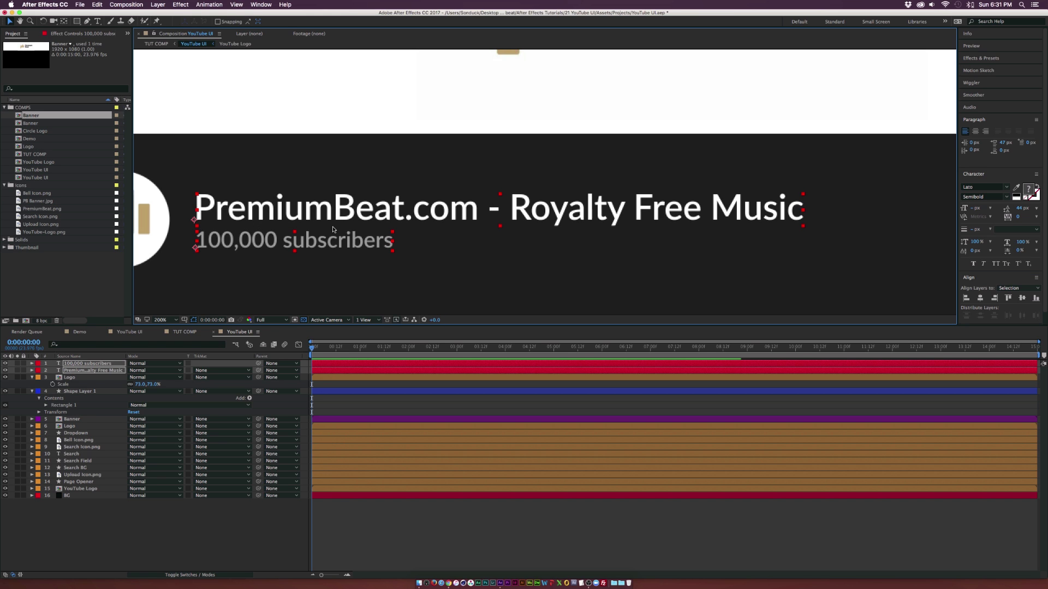
pyautogui.press(',')
pyautogui.click(169, 320)
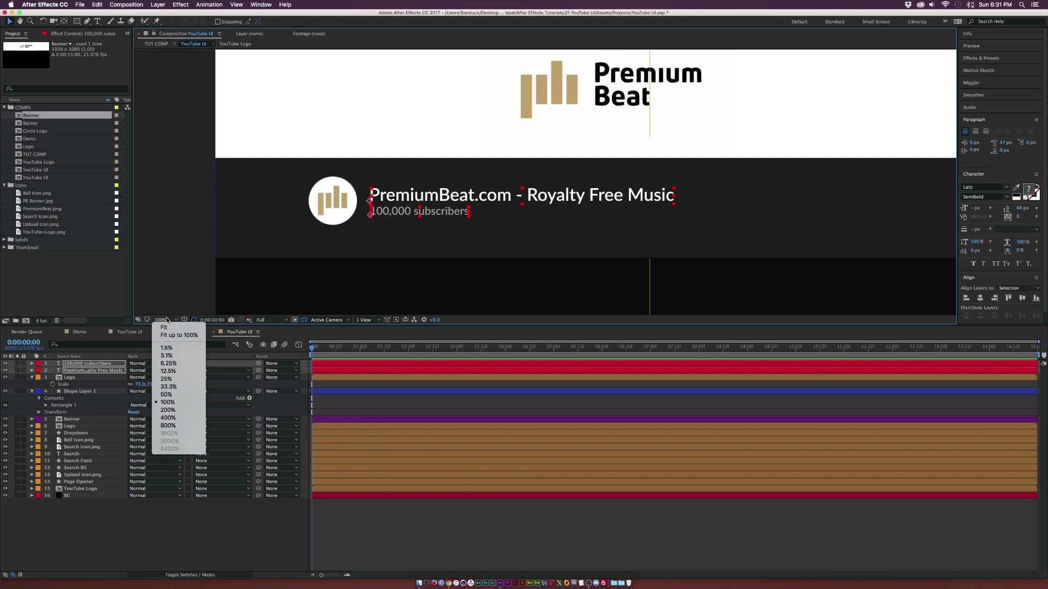
pyautogui.click(169, 451)
pyautogui.press('/')
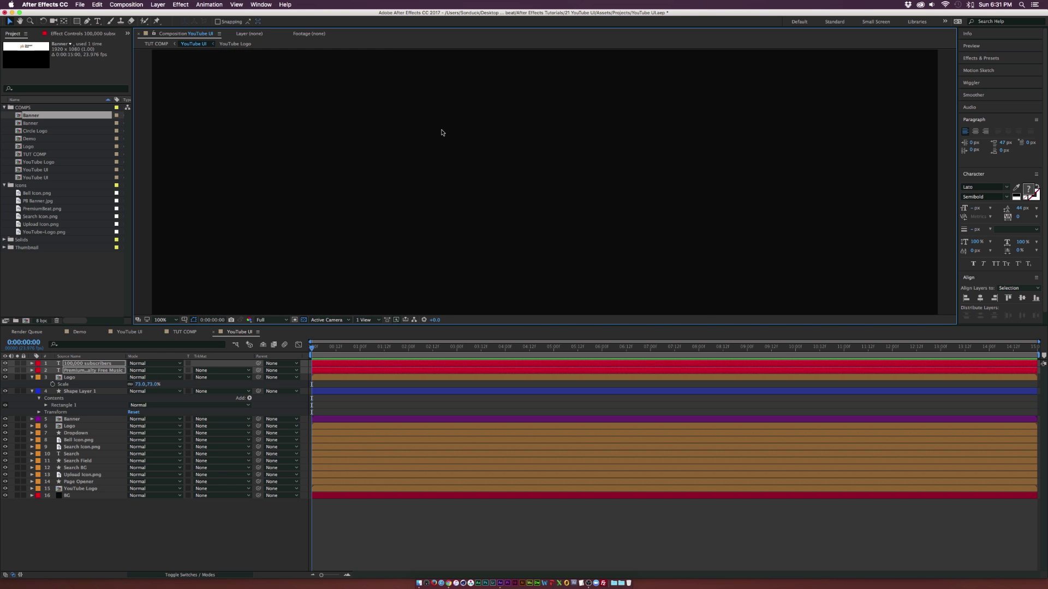
pyautogui.press('space')
pyautogui.moveTo(275, 66); pyautogui.dragTo(386, 383)
pyautogui.moveTo(459, 66); pyautogui.dragTo(376, 247)
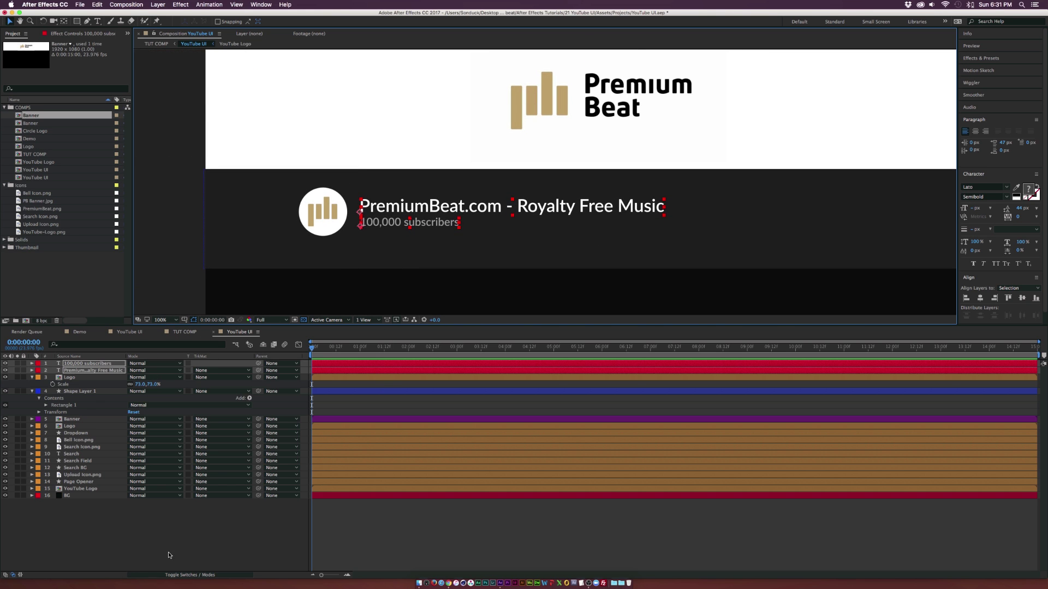
pyautogui.click(169, 555)
# Add the text "Home" below the circular logo, set it in All Caps and colour it white FFFFFF
pyautogui.click(98, 21)
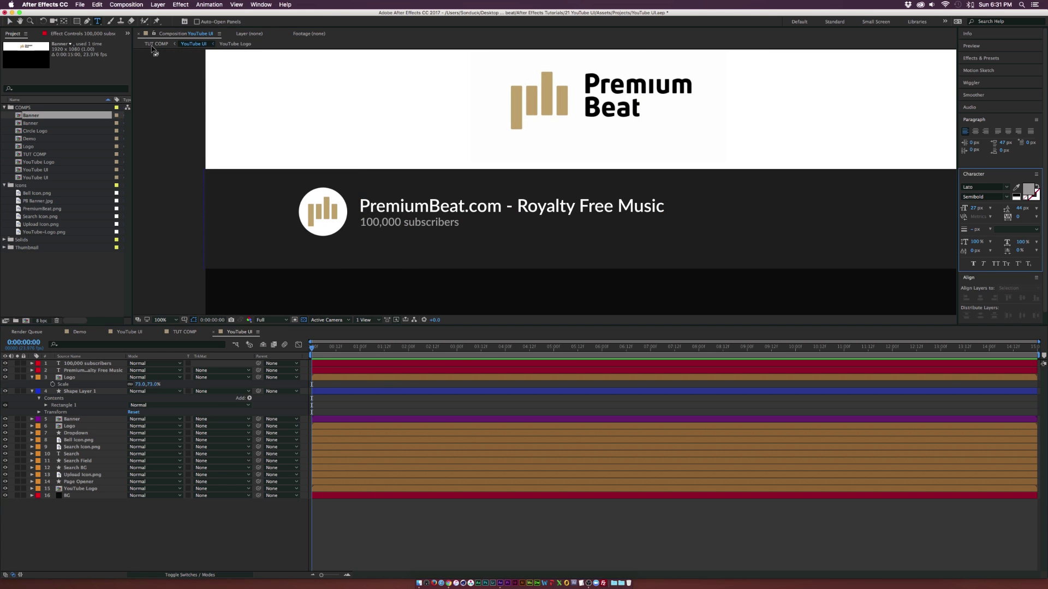
pyautogui.click(325, 263)
pyautogui.write('Home')
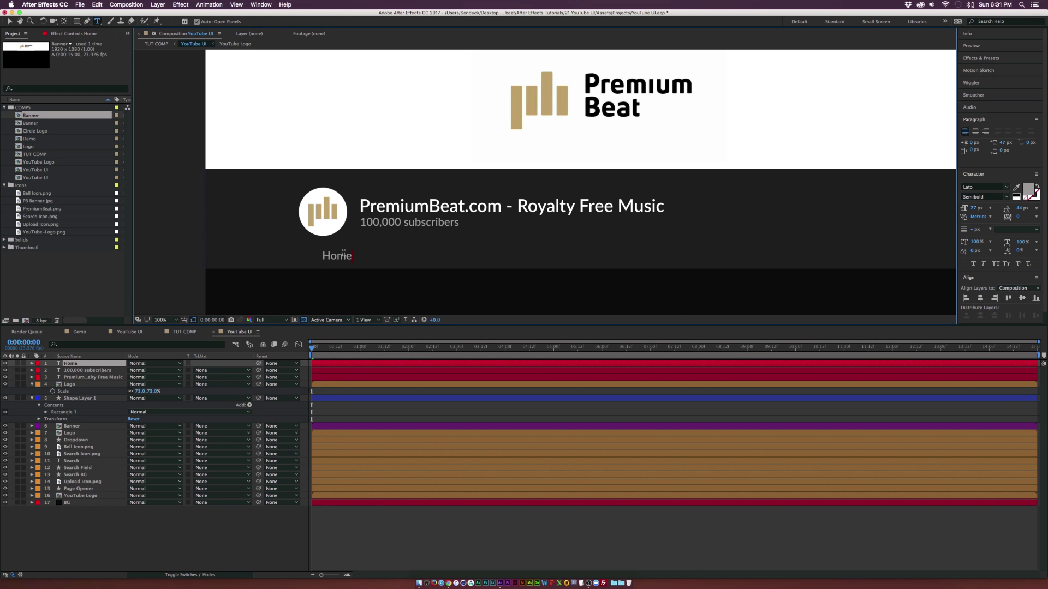
pyautogui.hotkey('ctrl', 'a')
pyautogui.click(996, 264)
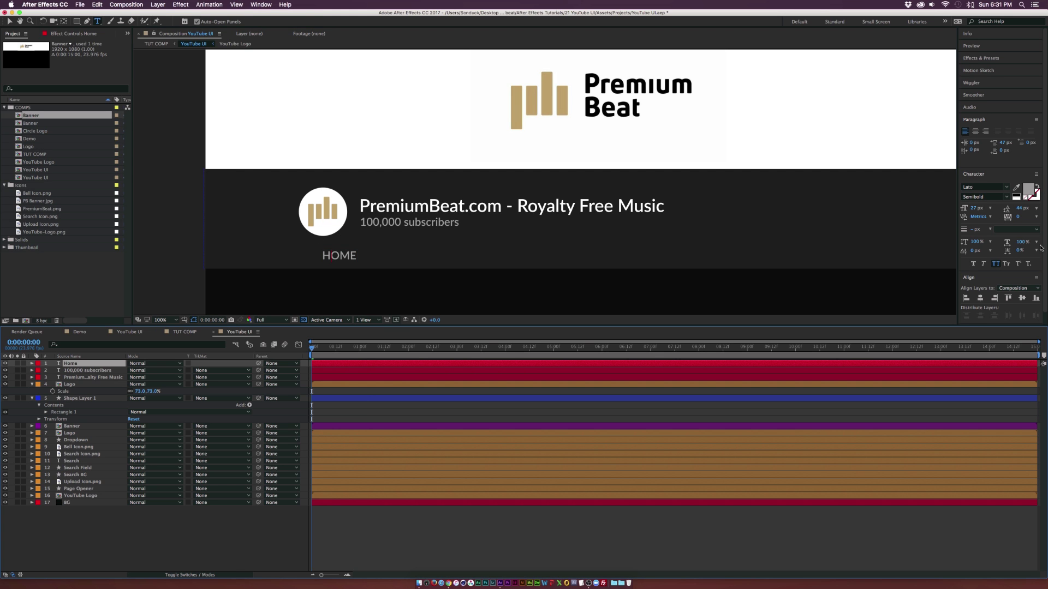
pyautogui.click(1029, 191)
pyautogui.click(9, 64)
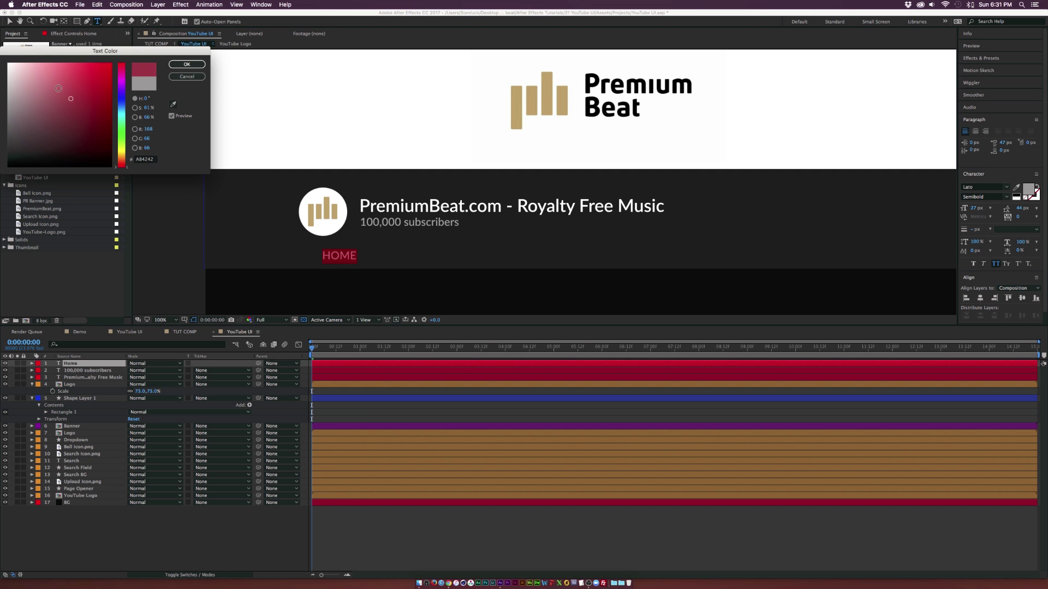
pyautogui.click(181, 64)
# Position the HOME label and duplicate it into a row of tab labels reading Videos, Playlists, Channels, Dicussions and About
pyautogui.click(9, 21)
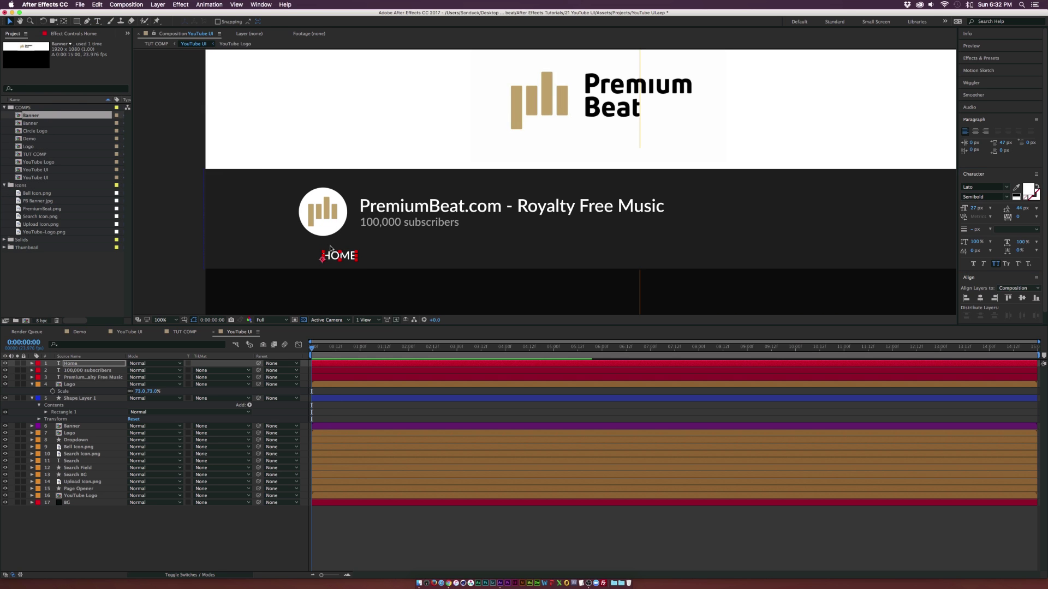
pyautogui.press('space')
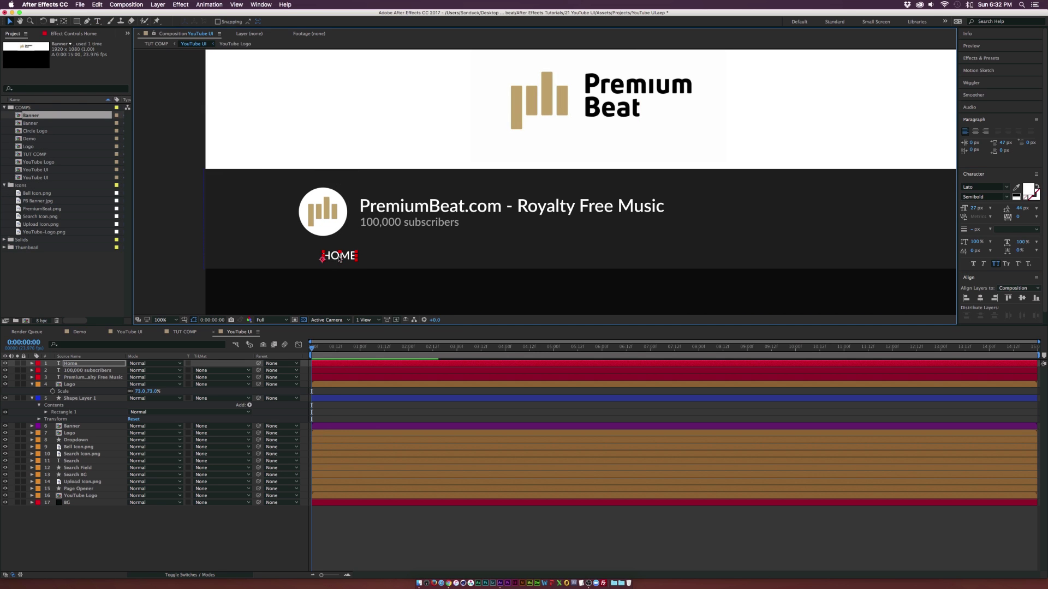
pyautogui.moveTo(343, 259); pyautogui.dragTo(376, 260)
pyautogui.hotkey('ctrl', 'd')
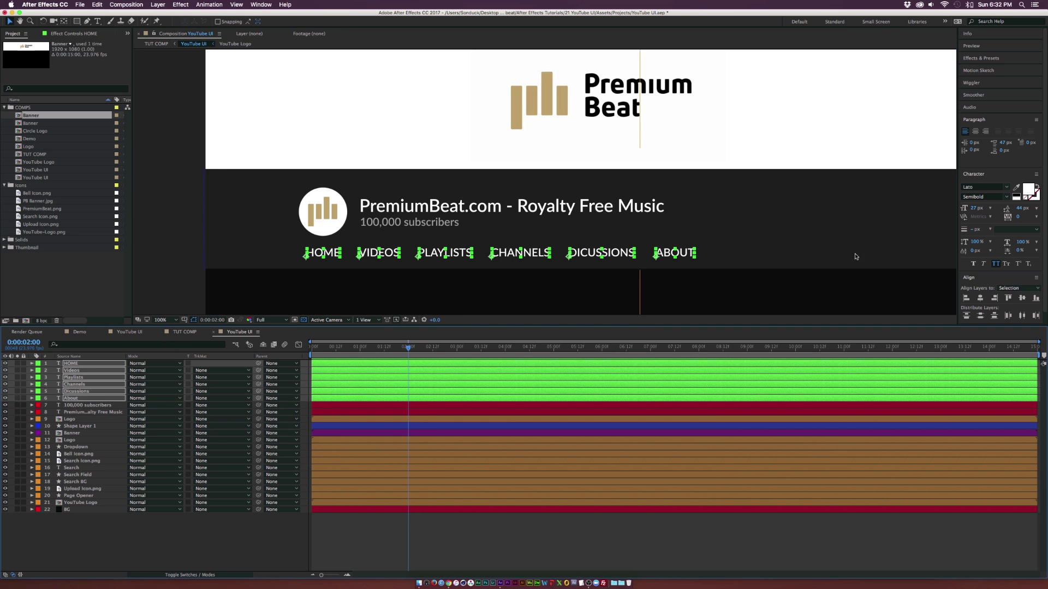
# Colour all six tab labels grey A4A4A4 and deselect them
pyautogui.click(1029, 196)
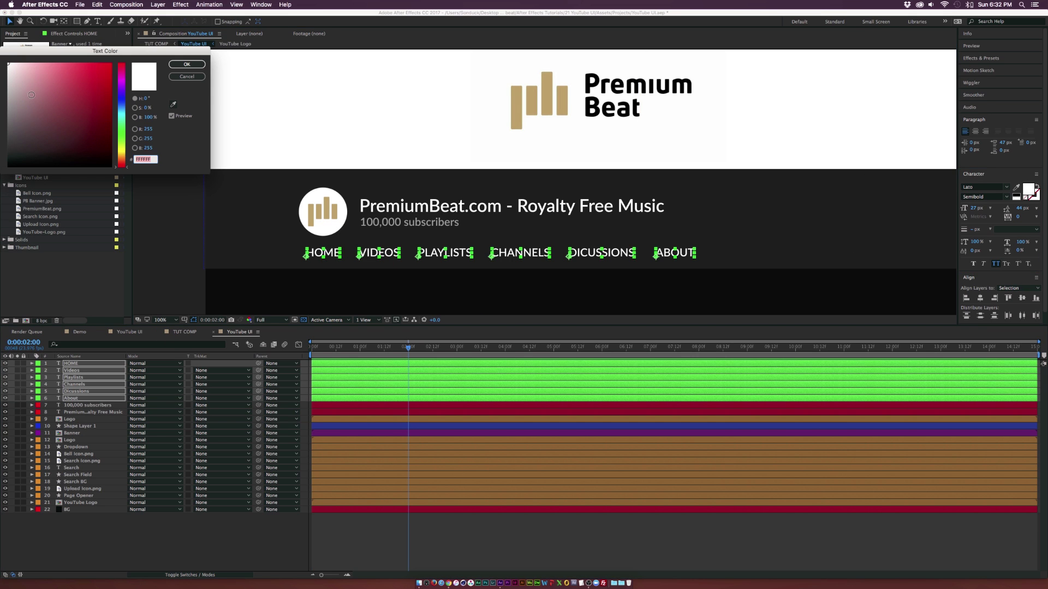
pyautogui.click(2, 80)
pyautogui.moveTo(3, 108); pyautogui.dragTo(5, 100)
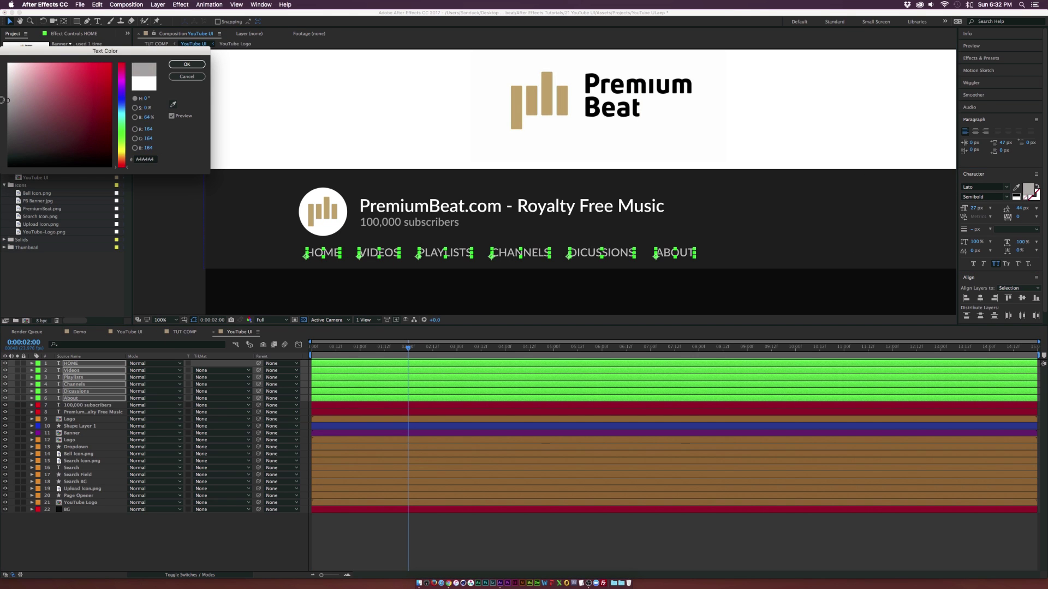
pyautogui.click(187, 64)
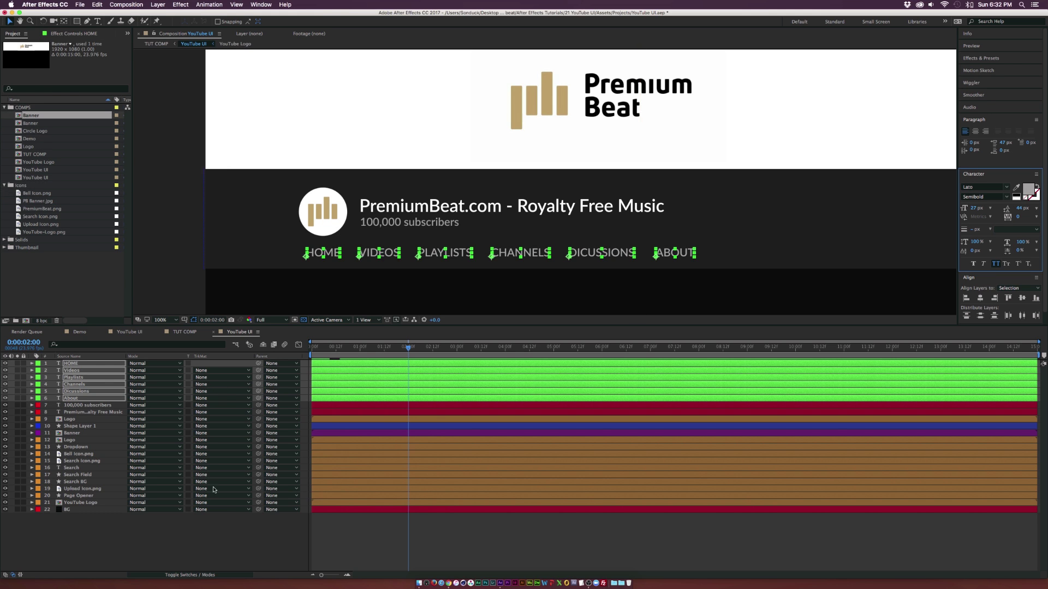
pyautogui.click(235, 513)
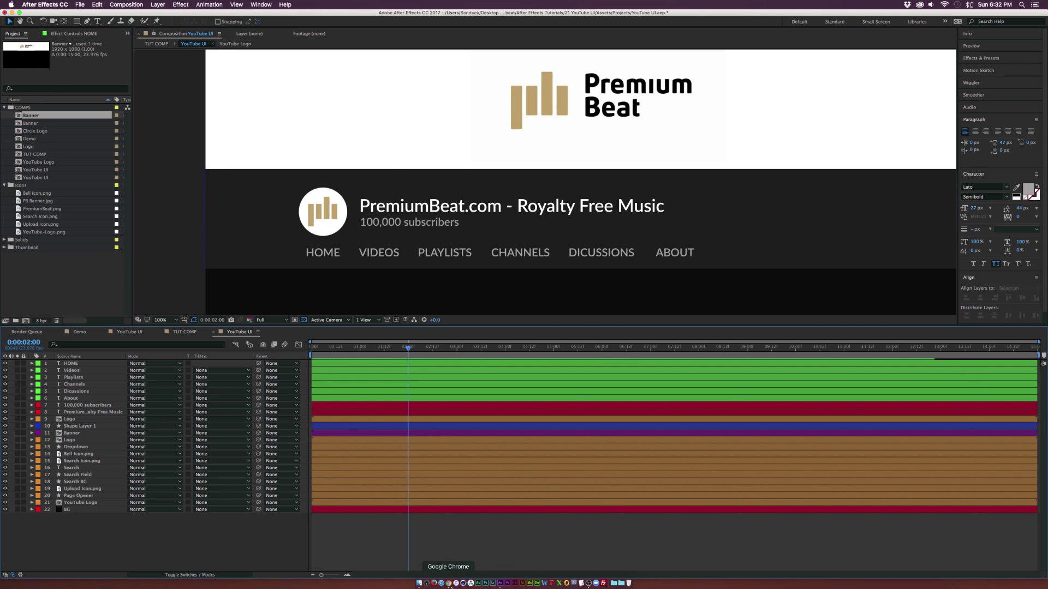
# Check the reference channel page in Chrome, duplicate the search icon layer to the top of the stack and place the copy after the ABOUT label
pyautogui.click(448, 583)
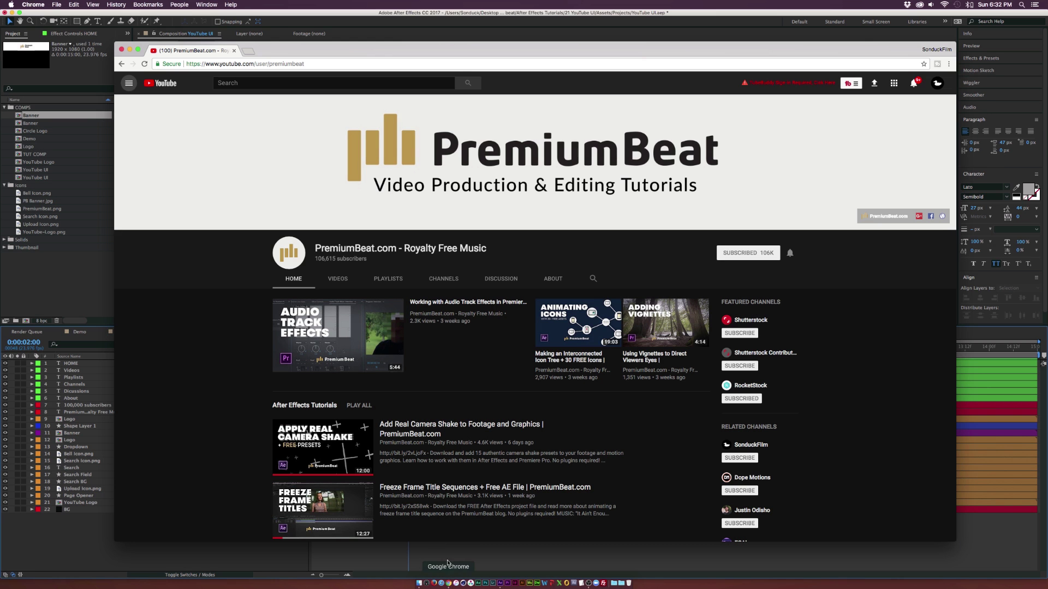
pyautogui.click(54, 542)
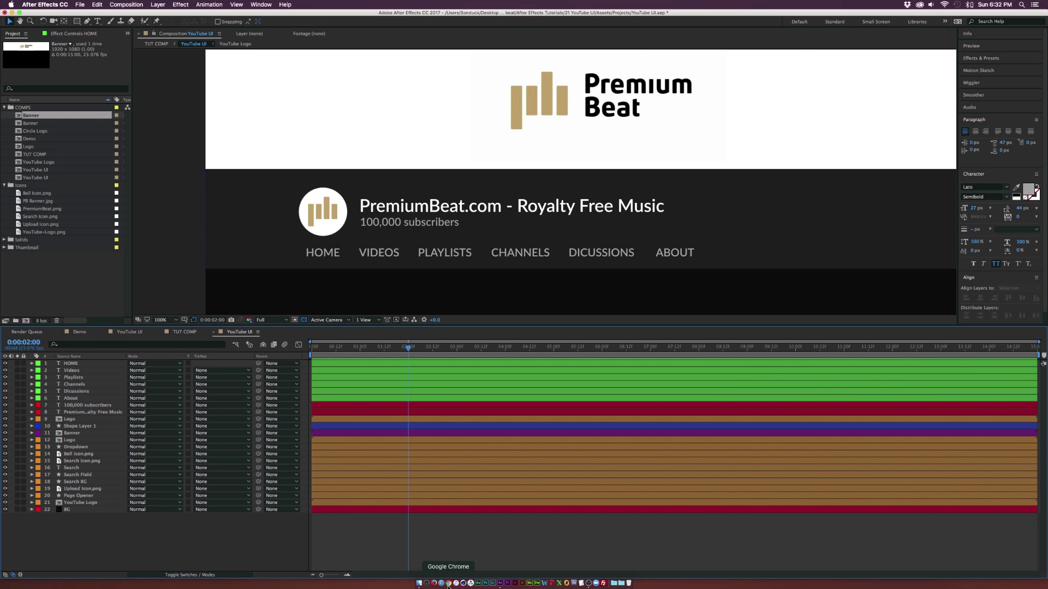
pyautogui.click(448, 583)
pyautogui.click(81, 532)
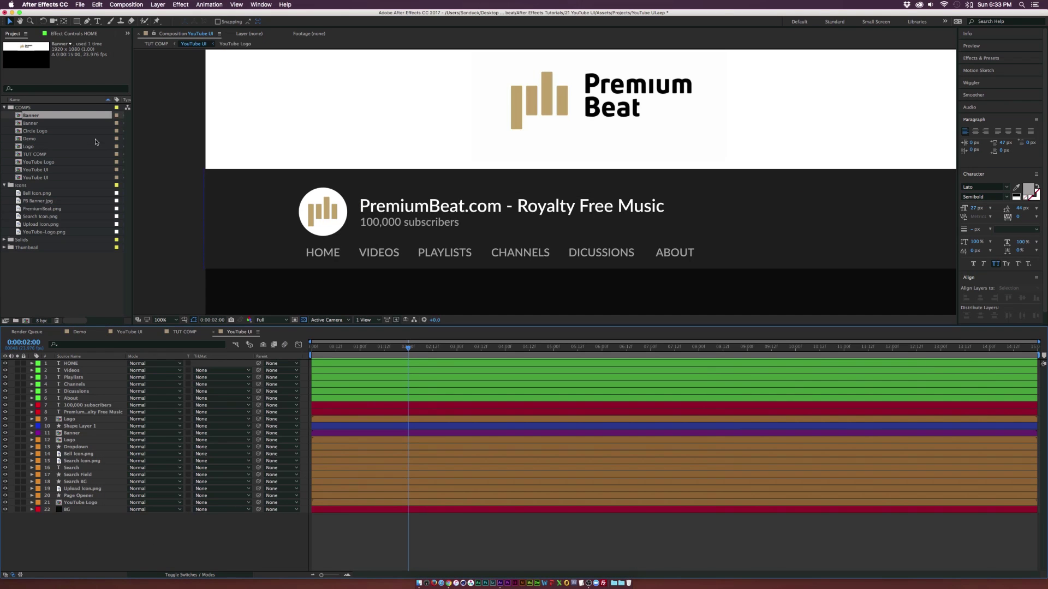
pyautogui.click(80, 461)
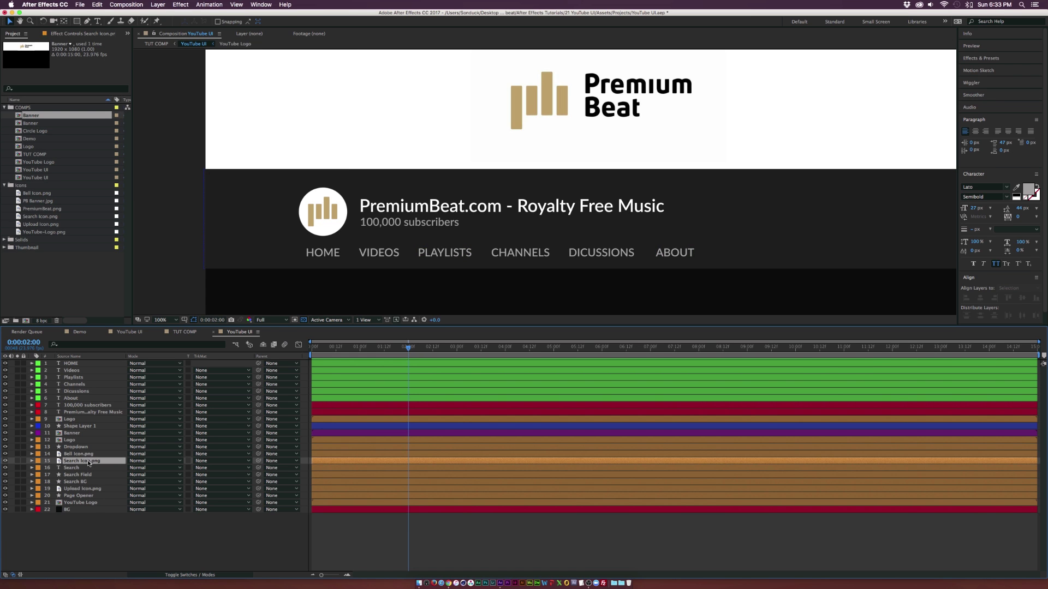
pyautogui.press('super+d')
pyautogui.moveTo(81, 461); pyautogui.dragTo(74, 361)
pyautogui.press(',')
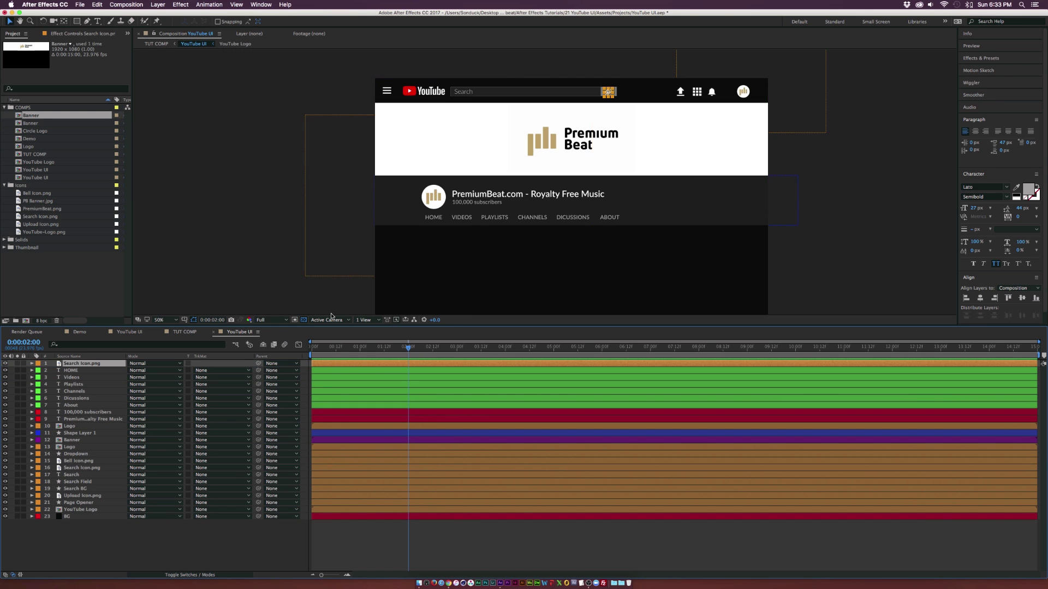
pyautogui.press('p')
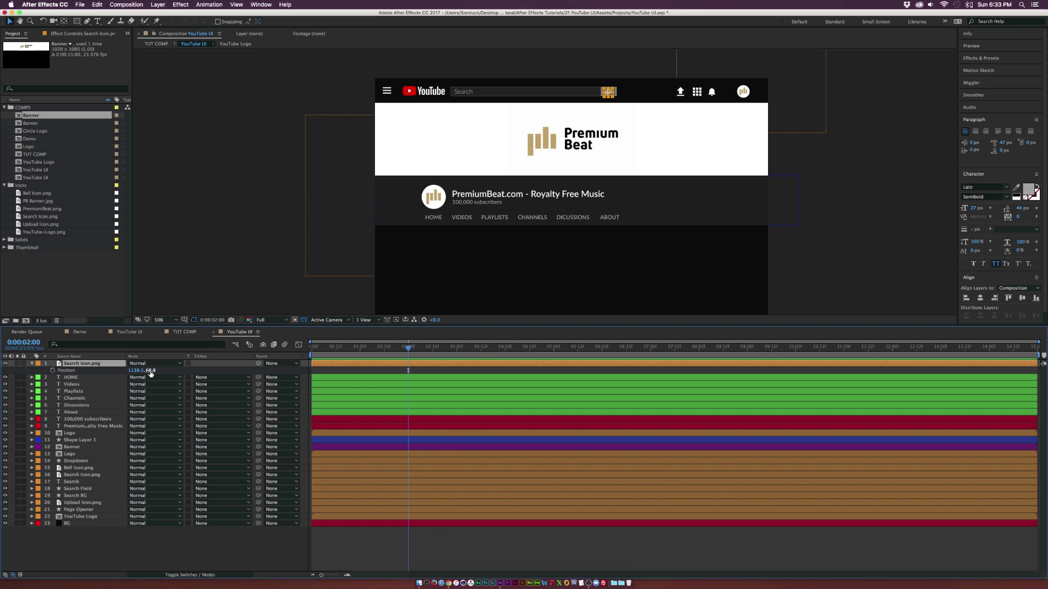
pyautogui.moveTo(151, 371)
pyautogui.mouseDown()
pyautogui.moveTo(177, 373)
pyautogui.moveTo(143, 371)
pyautogui.mouseUp()
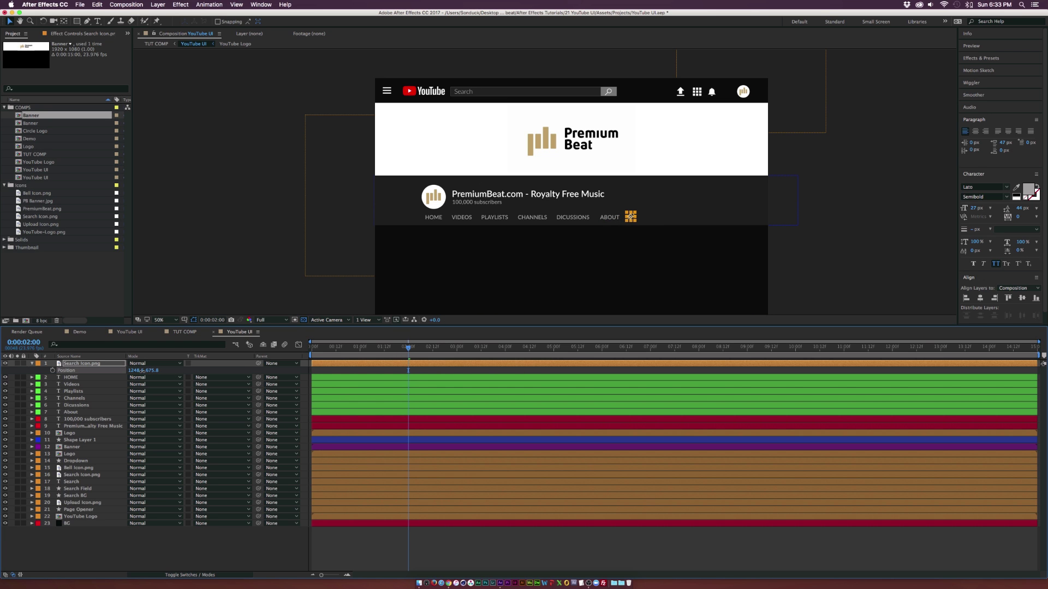
# Recolour the duplicated search icon's Fill effect with the grey used for the tab labels and deselect it
pyautogui.click(69, 35)
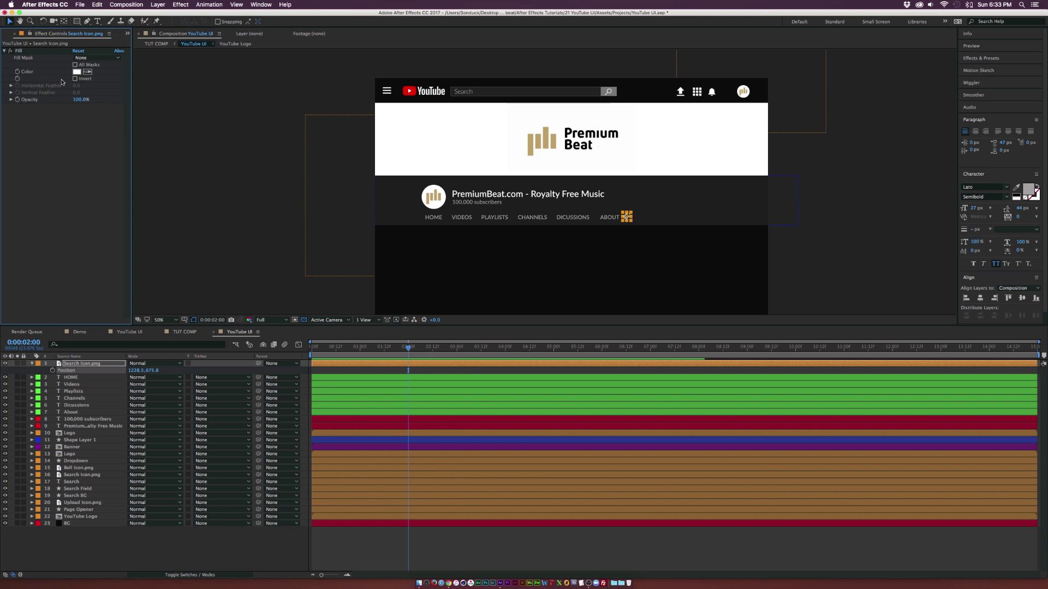
pyautogui.click(77, 71)
pyautogui.press('Escape')
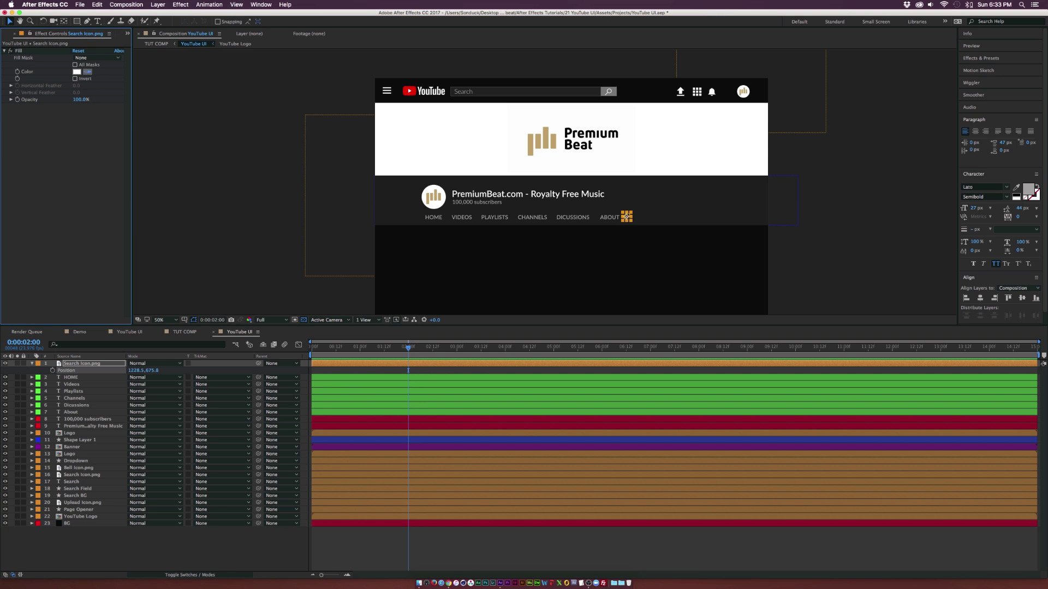
pyautogui.click(1028, 191)
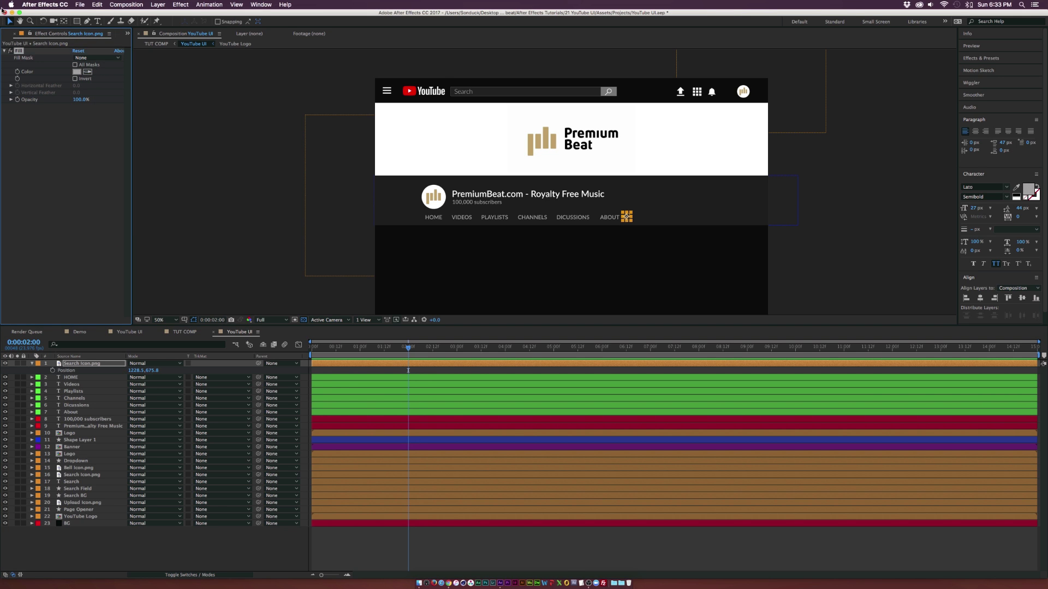
pyautogui.click(244, 203)
pyautogui.press('.')
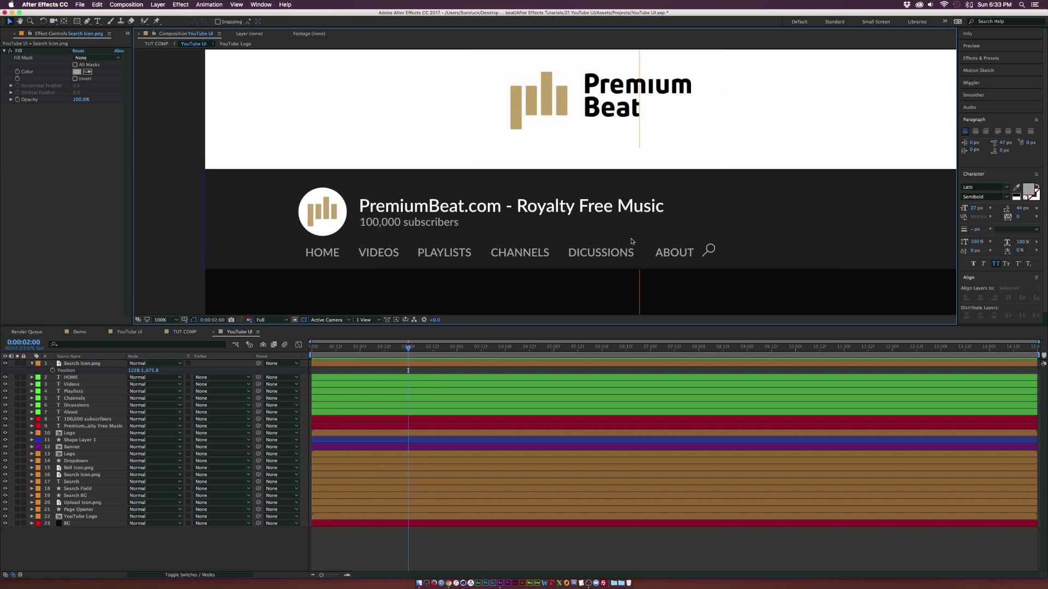
# Scale the search icon beside ABOUT down to 2%
pyautogui.click(708, 252)
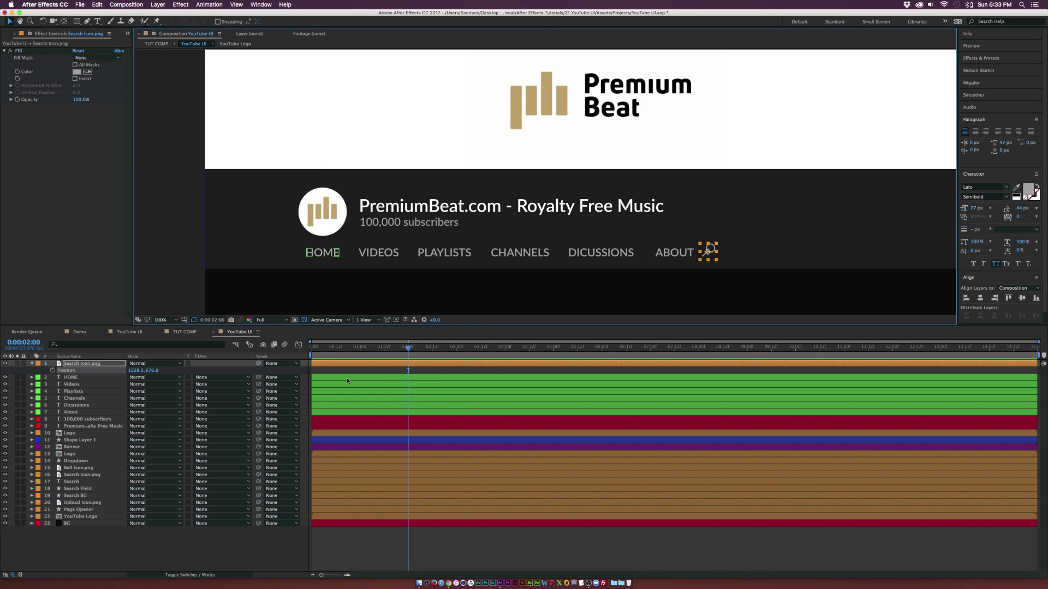
pyautogui.press('s')
pyautogui.click(141, 370)
pyautogui.write('2.0,2.0')
pyautogui.click(191, 372)
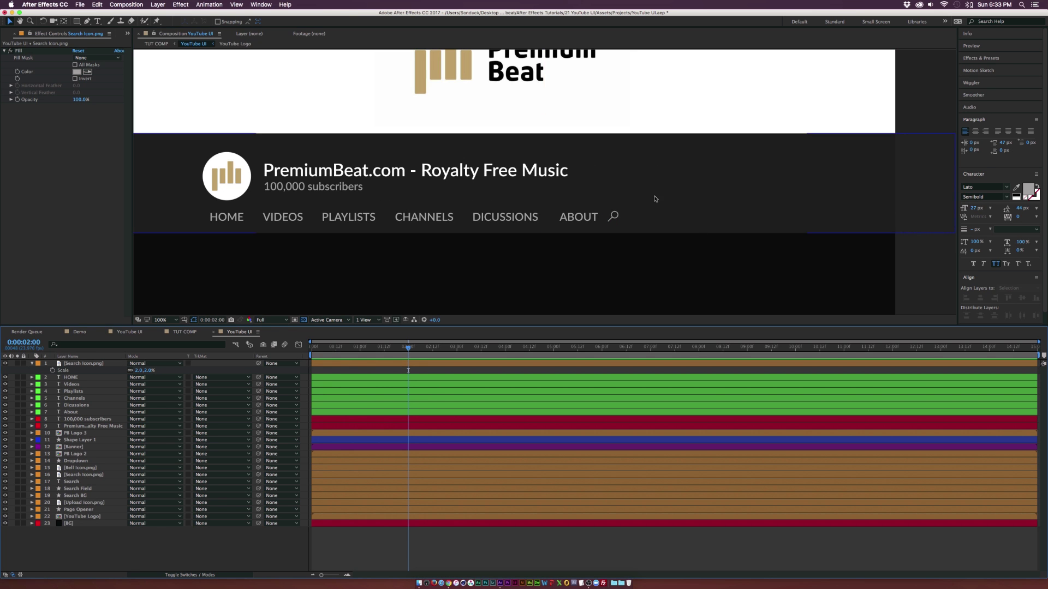
# Draw a rounded rectangle about 376 by 58 px on the right part of the channel header strip
pyautogui.moveTo(714, 211); pyautogui.dragTo(693, 221)
pyautogui.press('v')
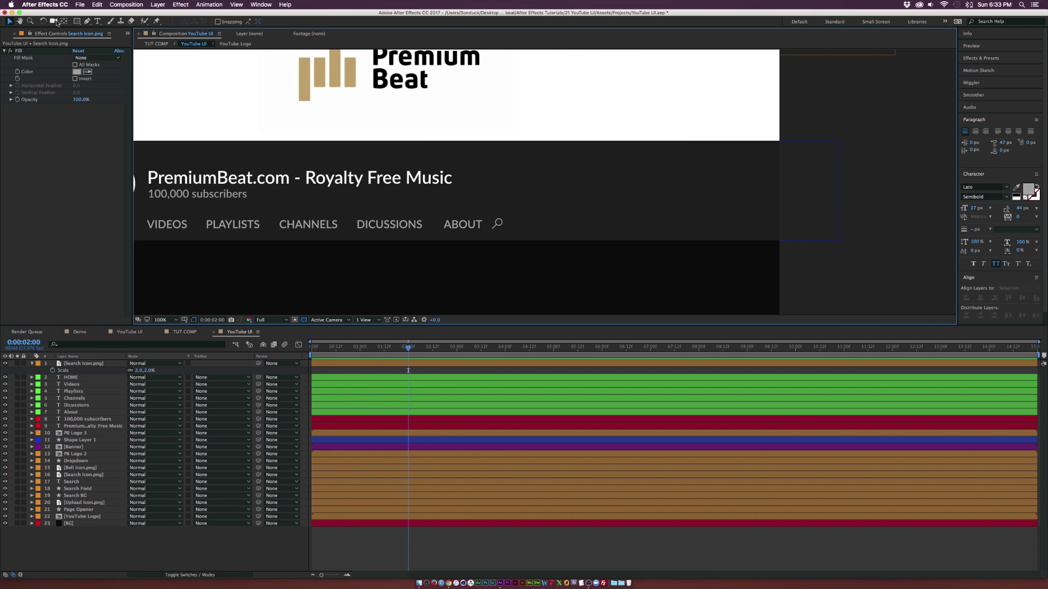
pyautogui.moveTo(77, 21); pyautogui.dragTo(108, 30)
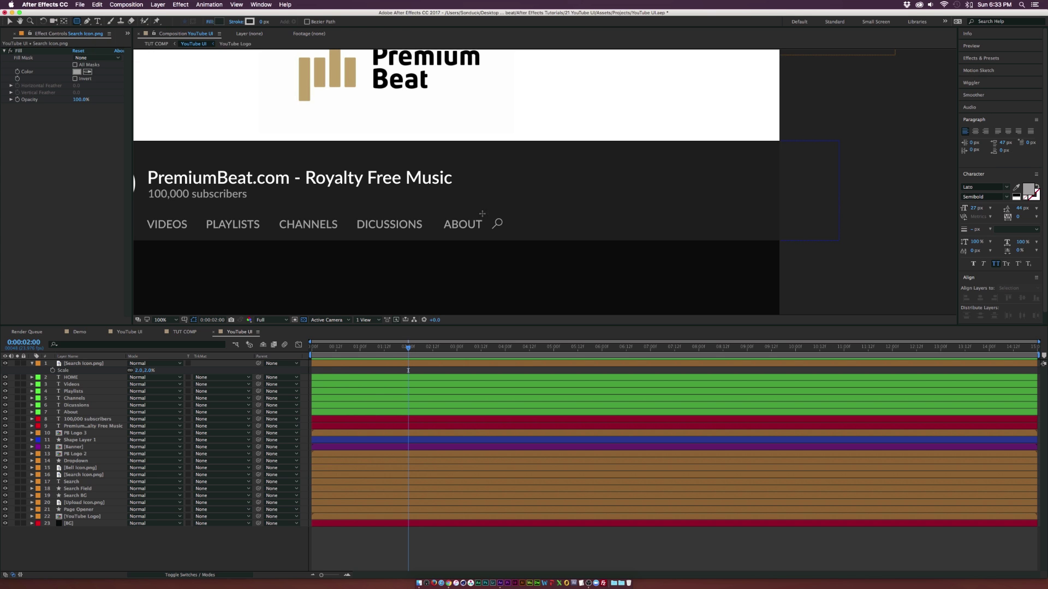
pyautogui.moveTo(565, 172); pyautogui.dragTo(722, 196)
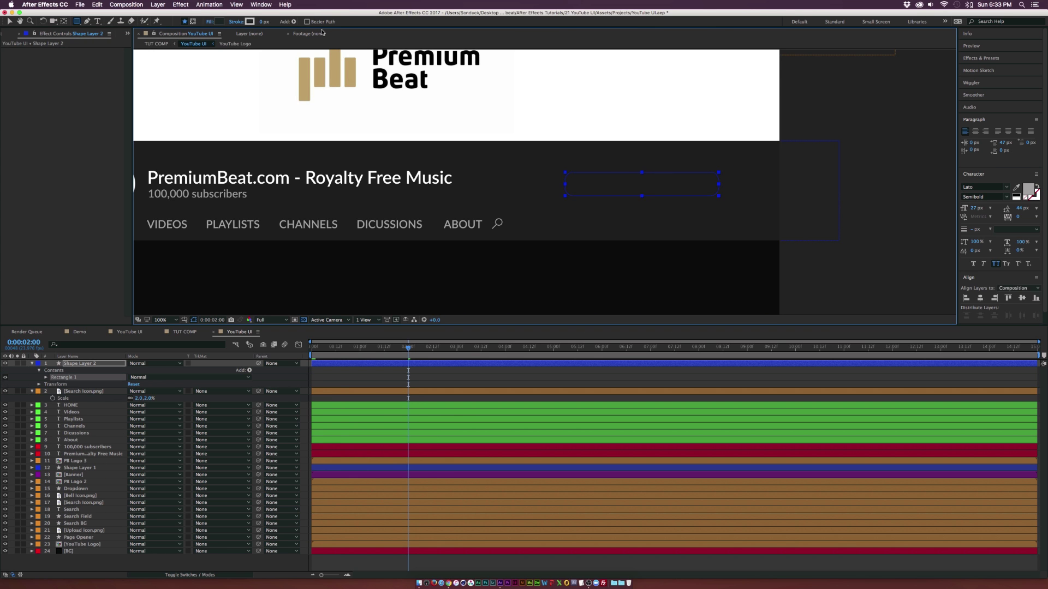
pyautogui.click(219, 21)
pyautogui.click(120, 98)
pyautogui.moveTo(120, 98); pyautogui.dragTo(126, 121)
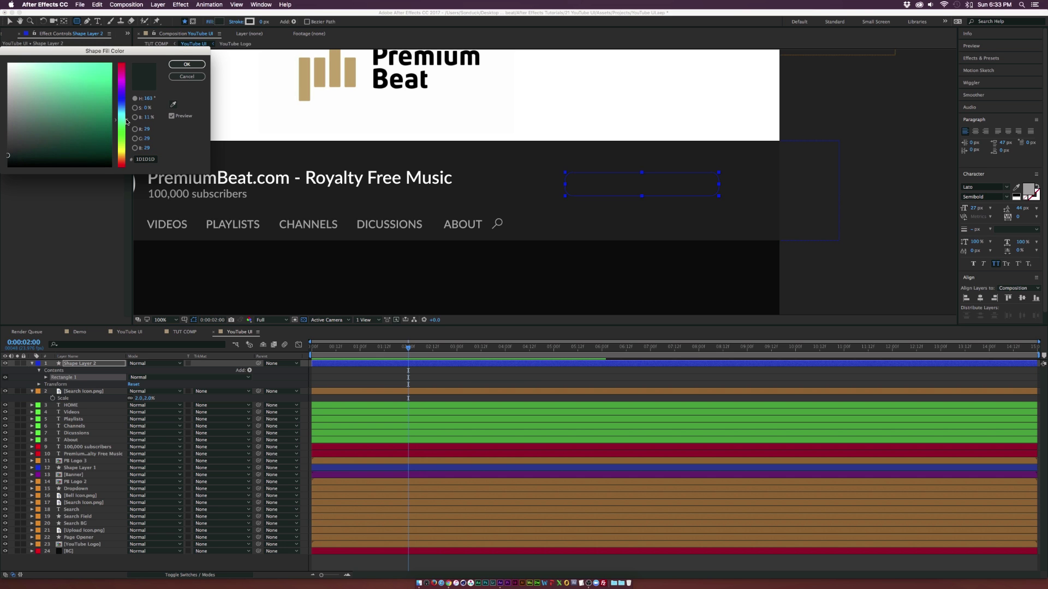
pyautogui.click(183, 82)
# Fill the rounded rectangle with the red FE0000 sampled from the YouTube logo
pyautogui.press(',')
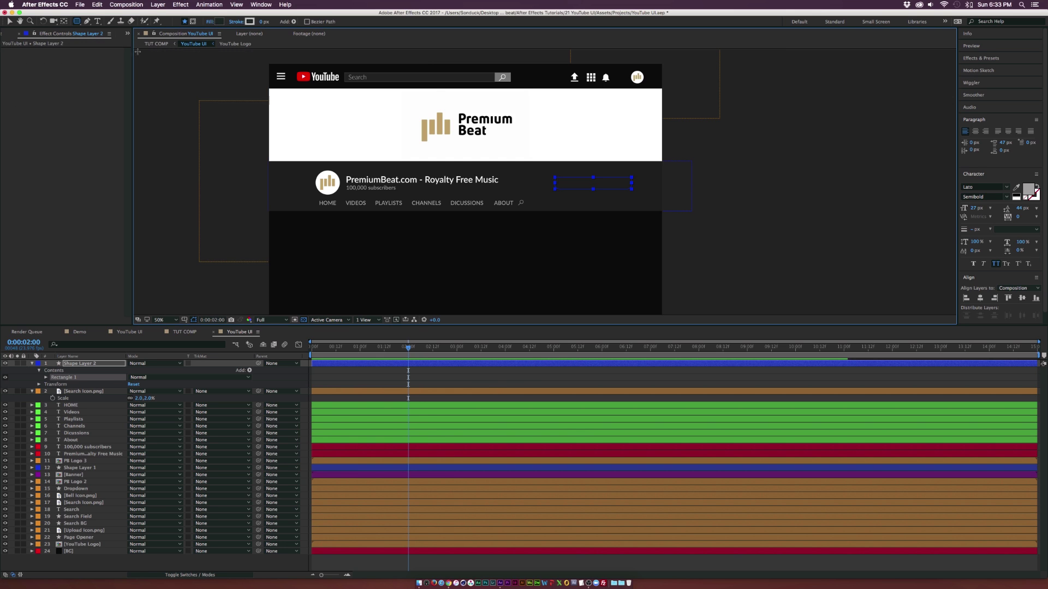
pyautogui.click(220, 22)
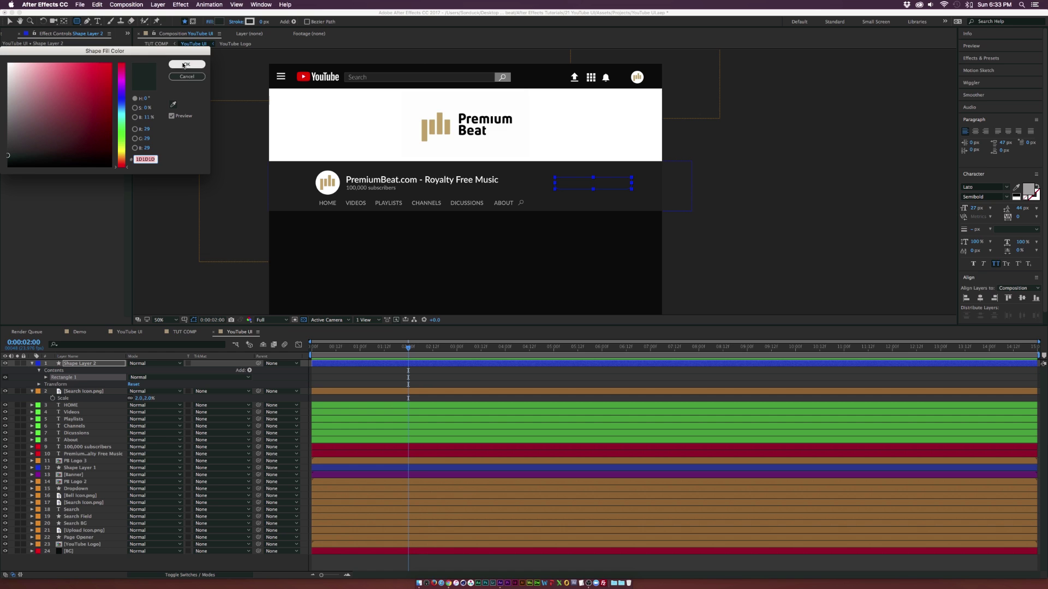
pyautogui.click(173, 103)
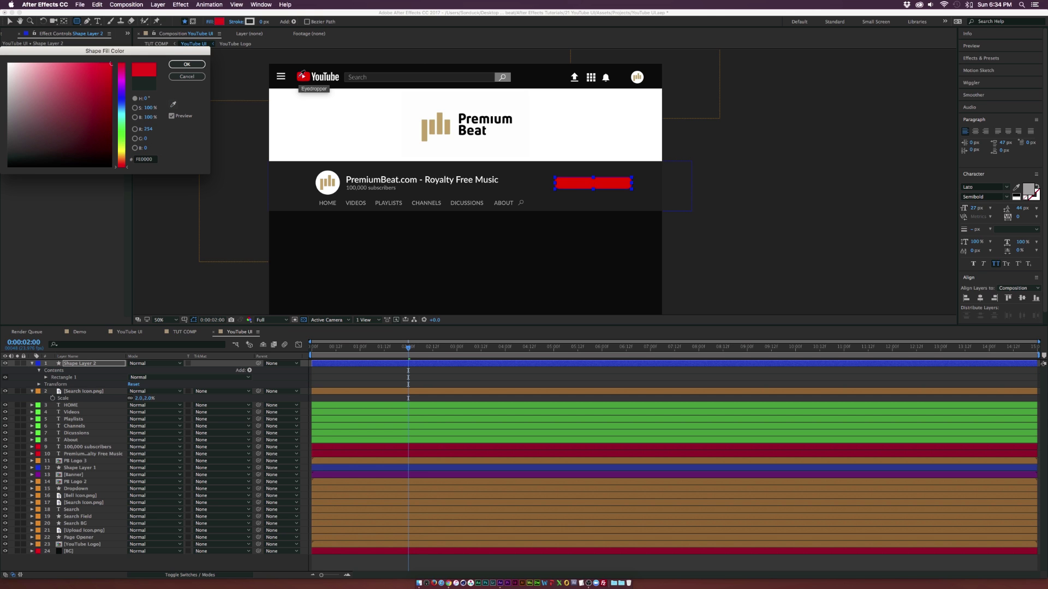
pyautogui.click(299, 77)
pyautogui.click(190, 64)
pyautogui.click(187, 64)
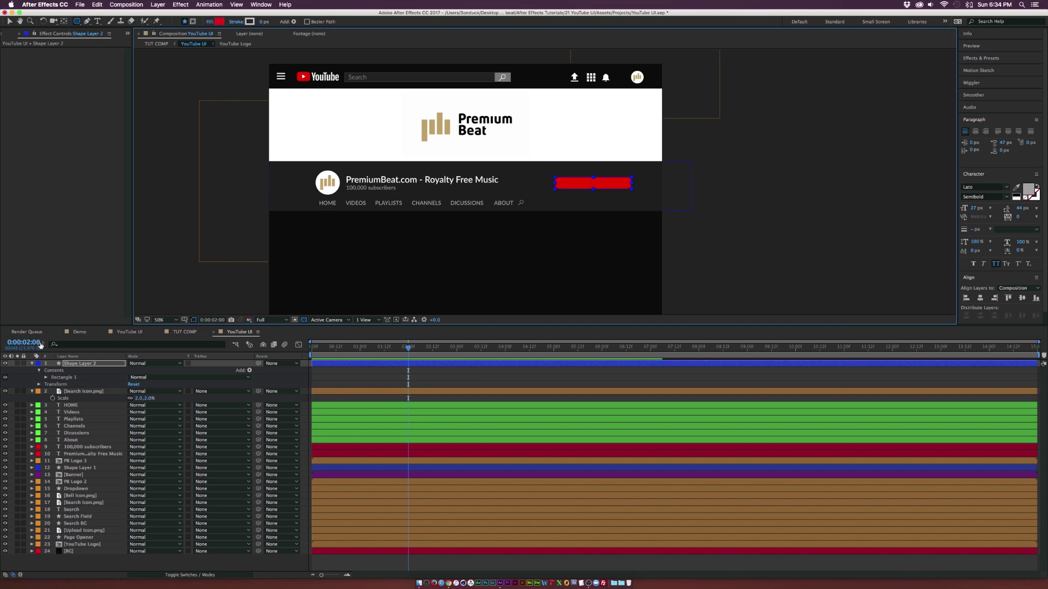
# Set the red rectangle's roundness to 7 and add the text label "Subscribe 100k" on it
pyautogui.click(45, 377)
pyautogui.click(53, 384)
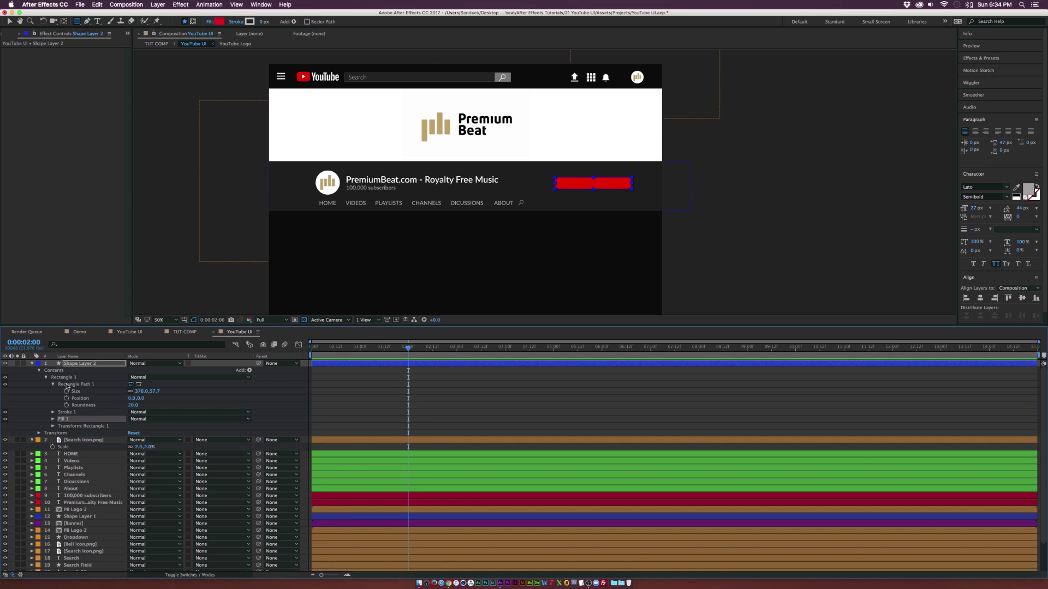
pyautogui.moveTo(123, 406); pyautogui.dragTo(126, 406)
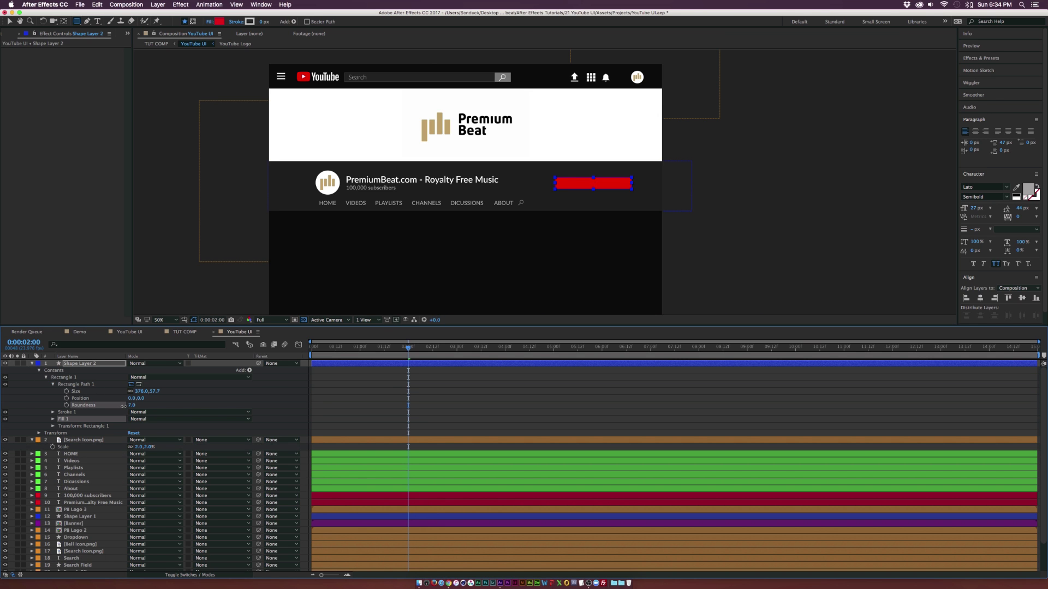
pyautogui.click(400, 293)
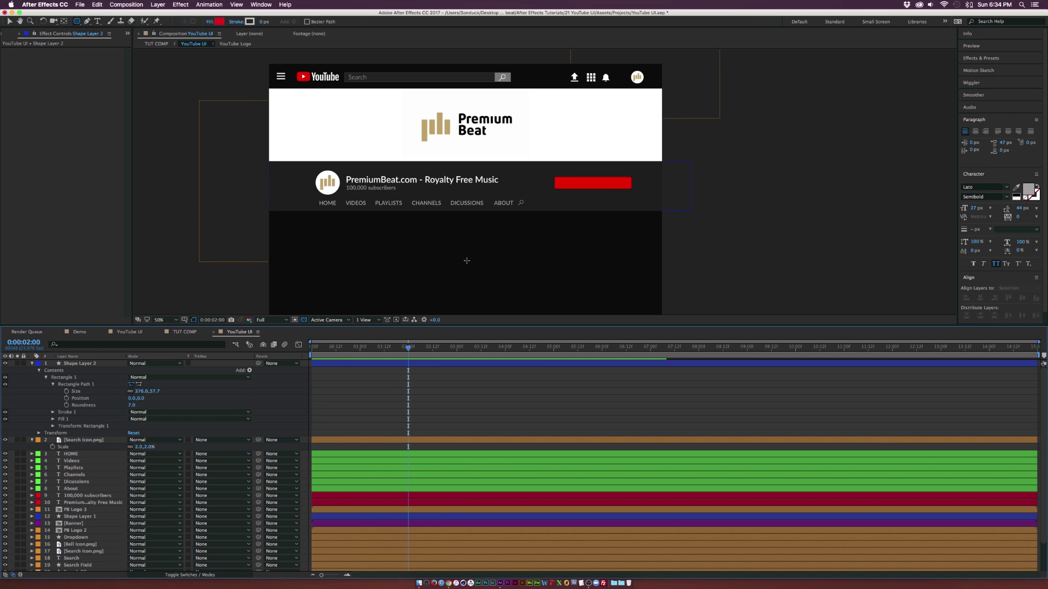
pyautogui.click(97, 22)
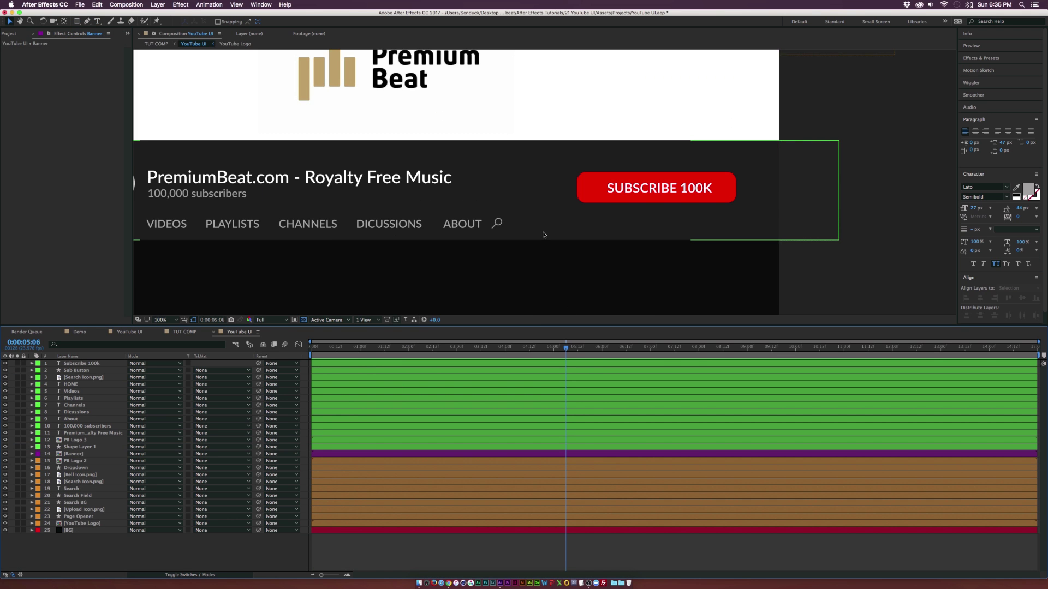
pyautogui.press(',')
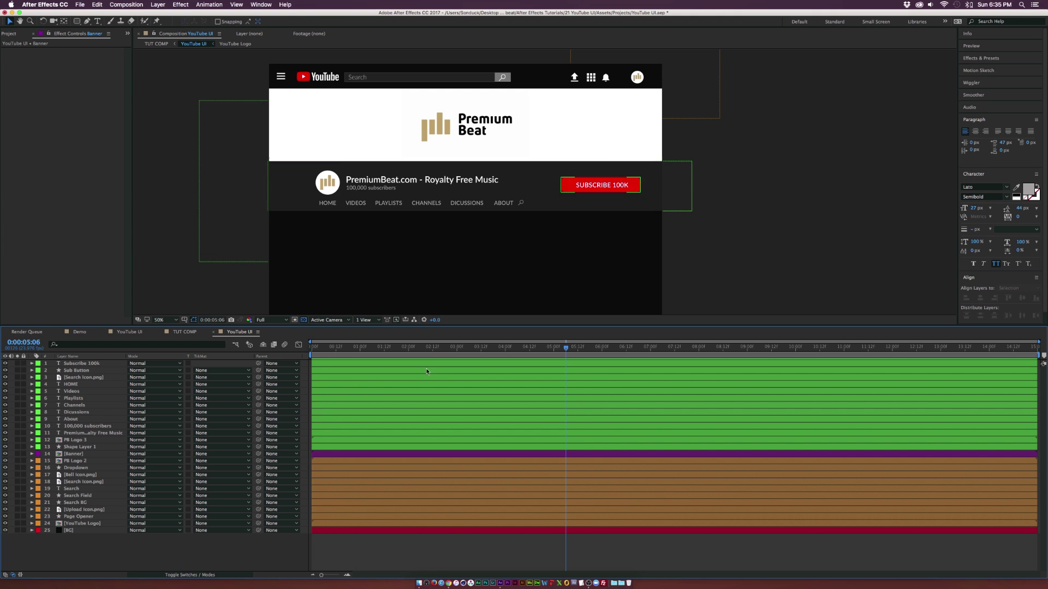
# Check the reference channel page in Chrome and add 1.jpg from the Thumbnail folder as the top layer of the composition
pyautogui.click(449, 583)
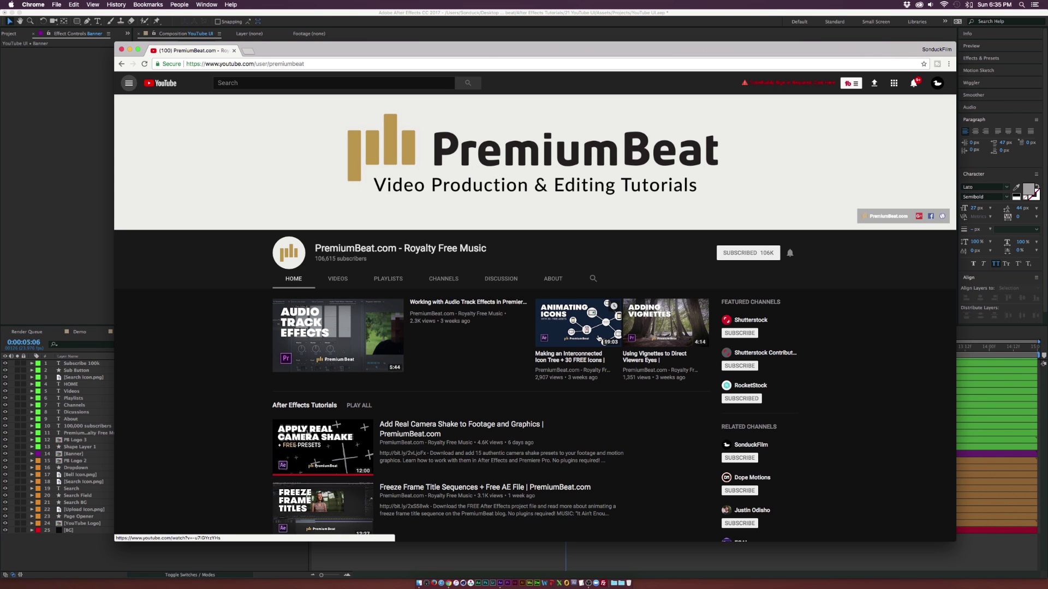
pyautogui.click(79, 107)
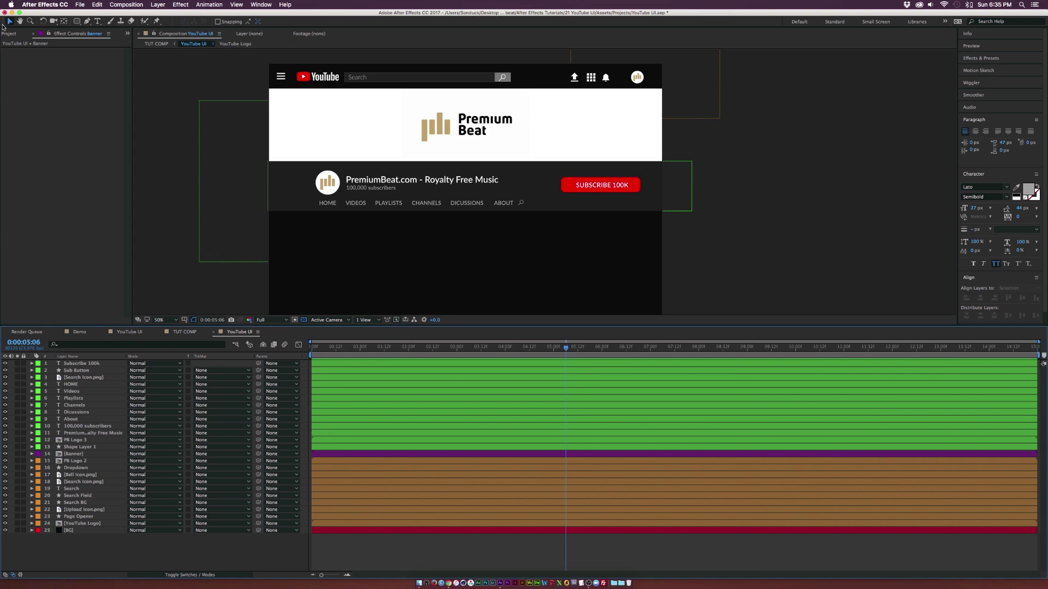
pyautogui.click(9, 33)
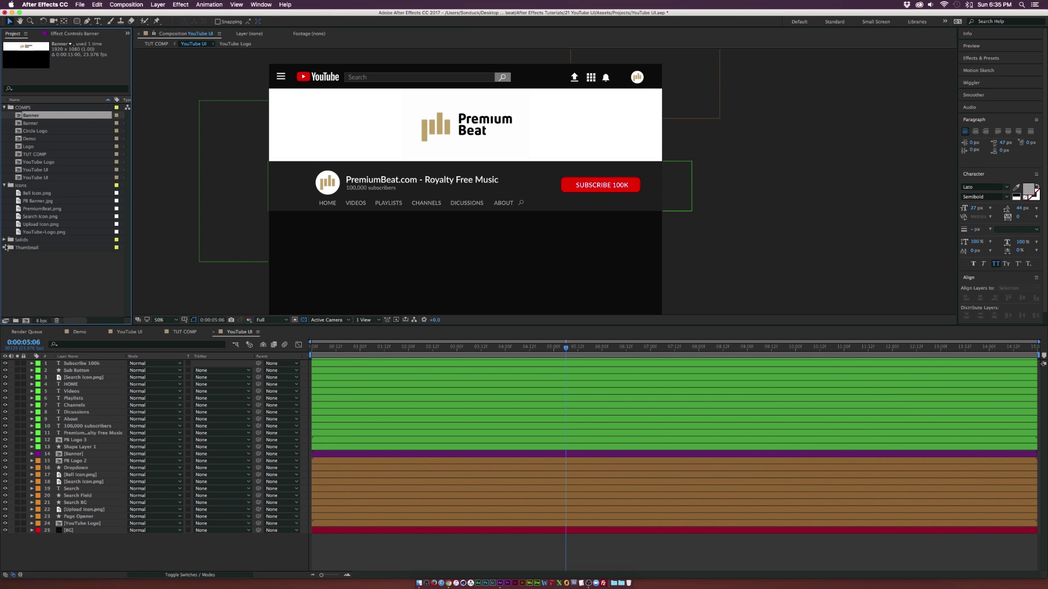
pyautogui.click(4, 247)
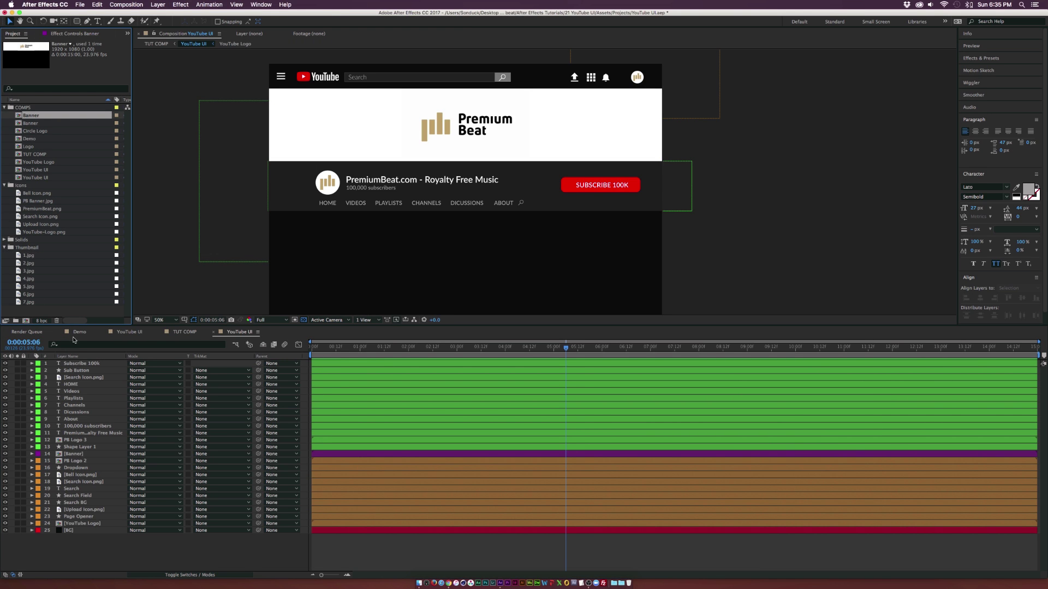
pyautogui.click(34, 255)
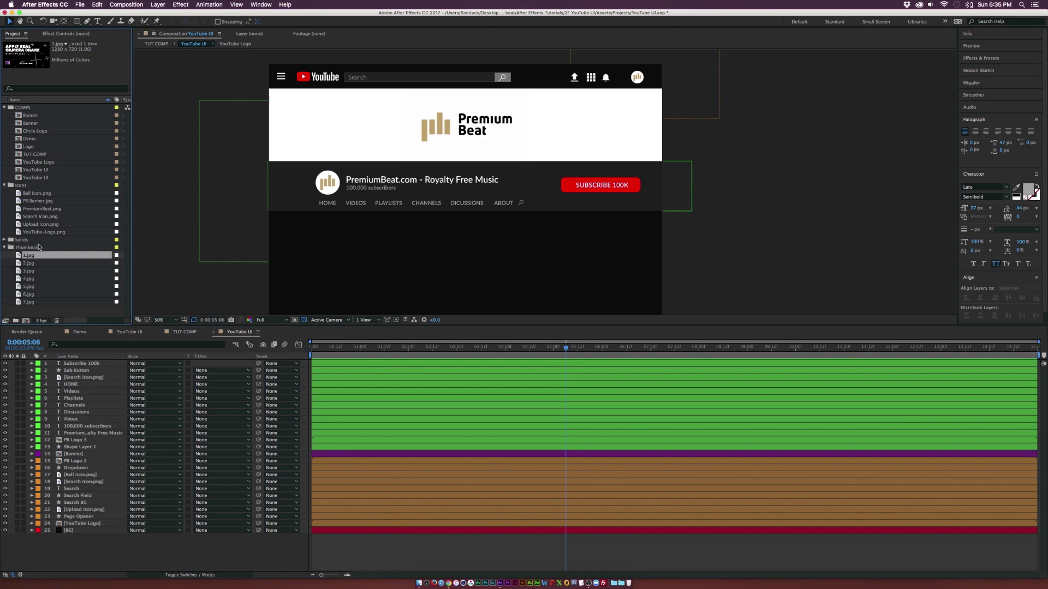
pyautogui.moveTo(71, 362); pyautogui.dragTo(74, 361)
# Scale the 1.jpg thumbnail to 47% and place it below the tab labels, with its left edge near the channel logo's
pyautogui.press('p')
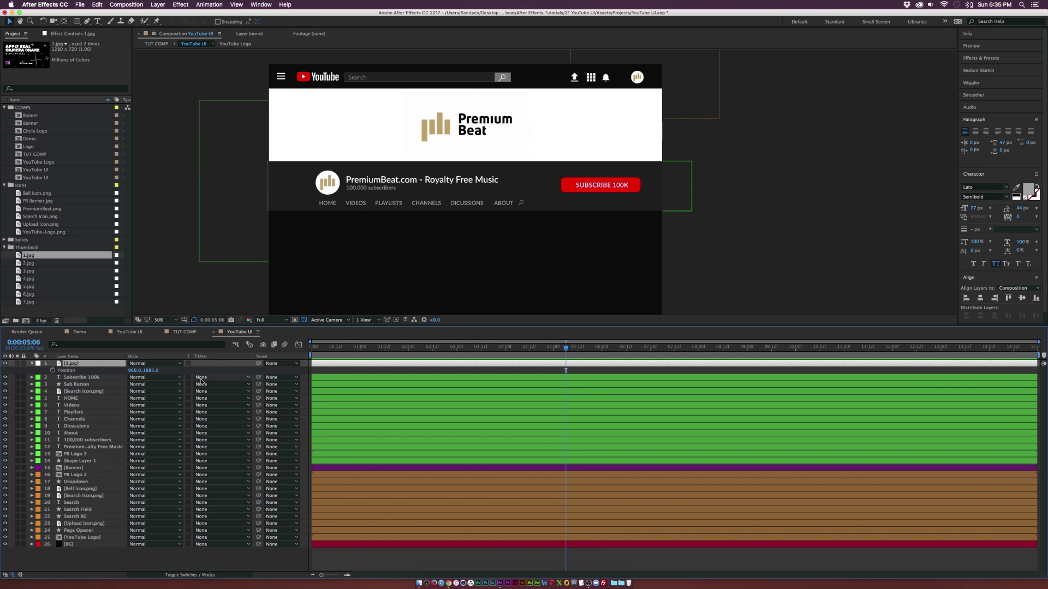
pyautogui.moveTo(140, 370); pyautogui.dragTo(114, 373)
pyautogui.press('s')
pyautogui.moveTo(440, 296); pyautogui.dragTo(333, 248)
pyautogui.moveTo(139, 370); pyautogui.dragTo(143, 370)
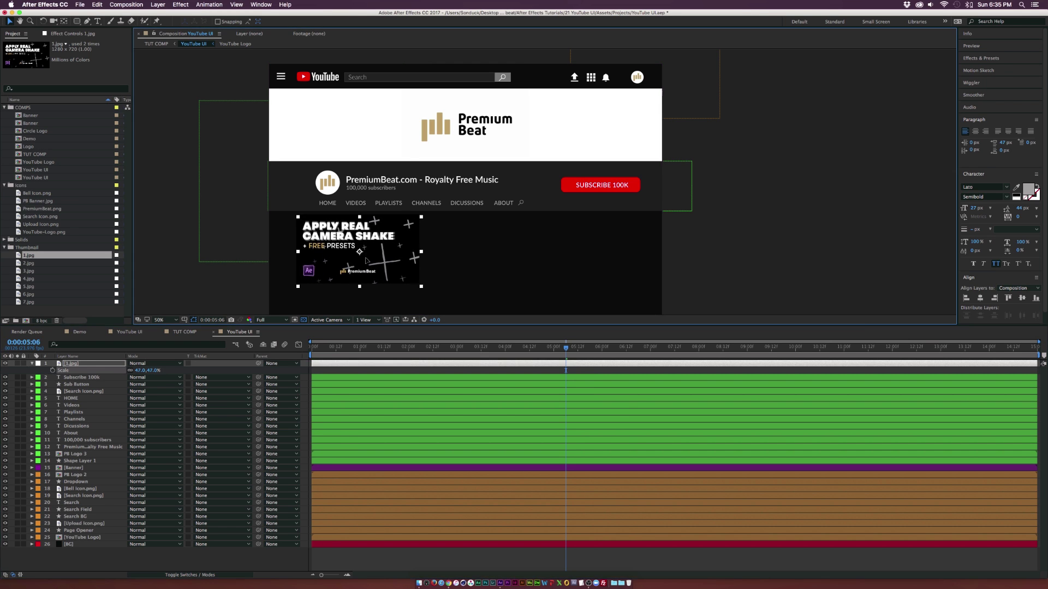
pyautogui.moveTo(364, 249); pyautogui.dragTo(384, 249)
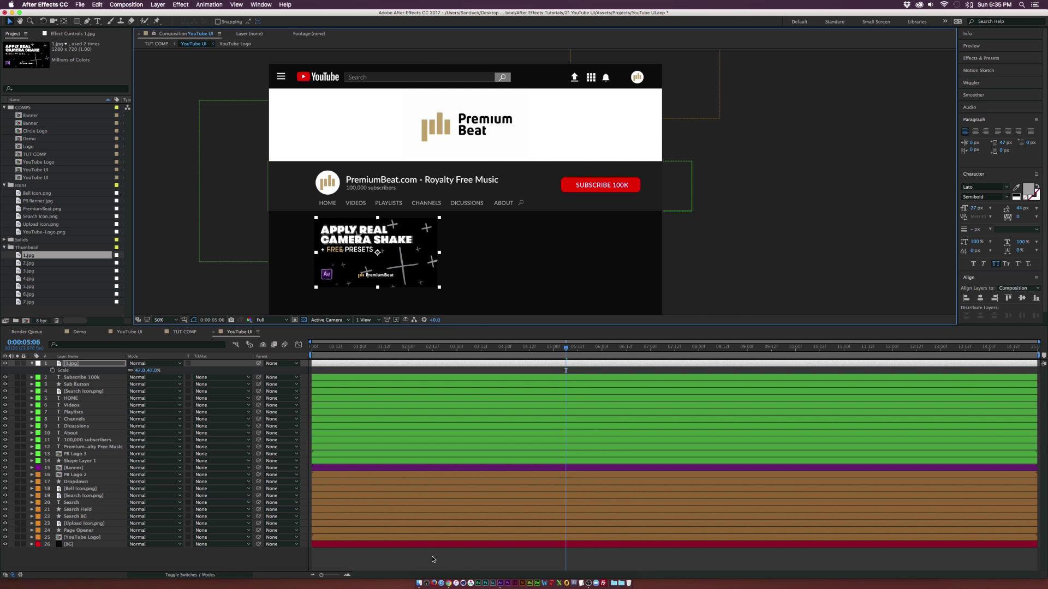
# Compare with the channel page in Chrome, scale the 1.jpg thumbnail to 38% and realign its left edge with the channel logo's
pyautogui.click(448, 583)
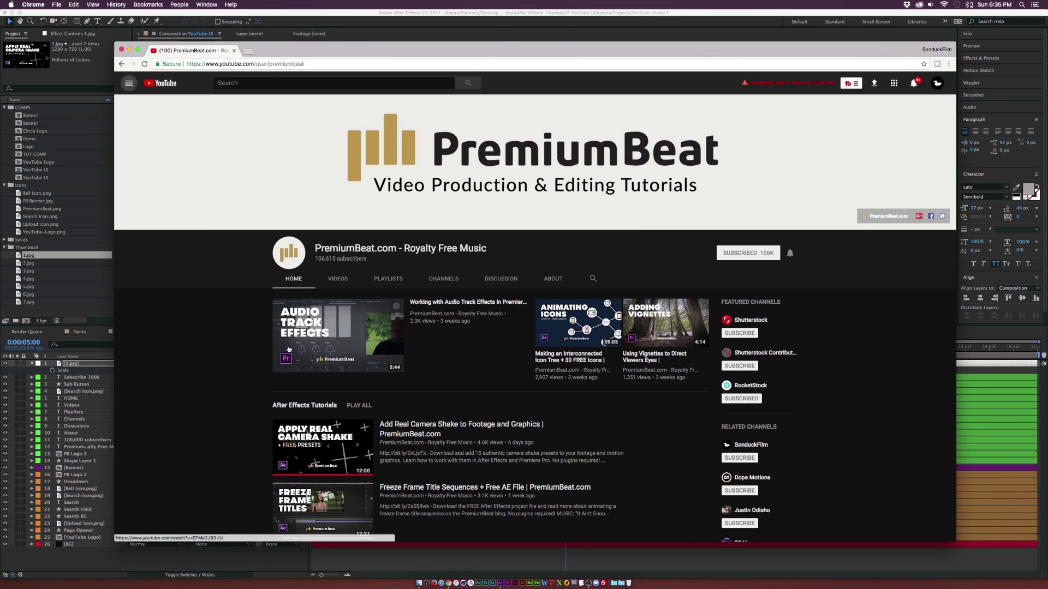
pyautogui.press('super+Tab')
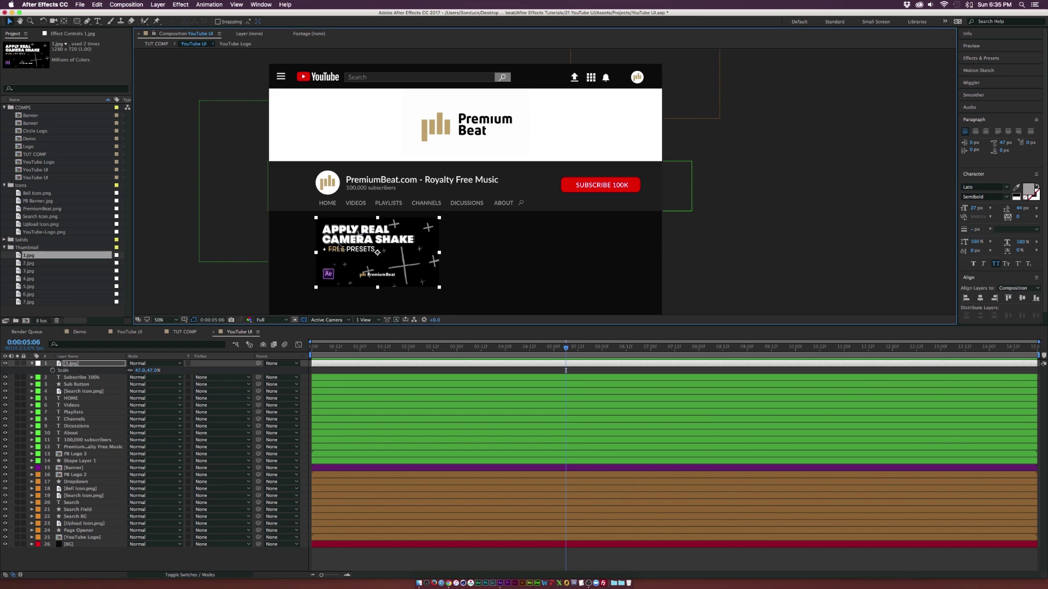
pyautogui.press('Right')
pyautogui.press('Right')
pyautogui.press('Right')
pyautogui.press('Right')
pyautogui.press('Right')
pyautogui.press('Down')
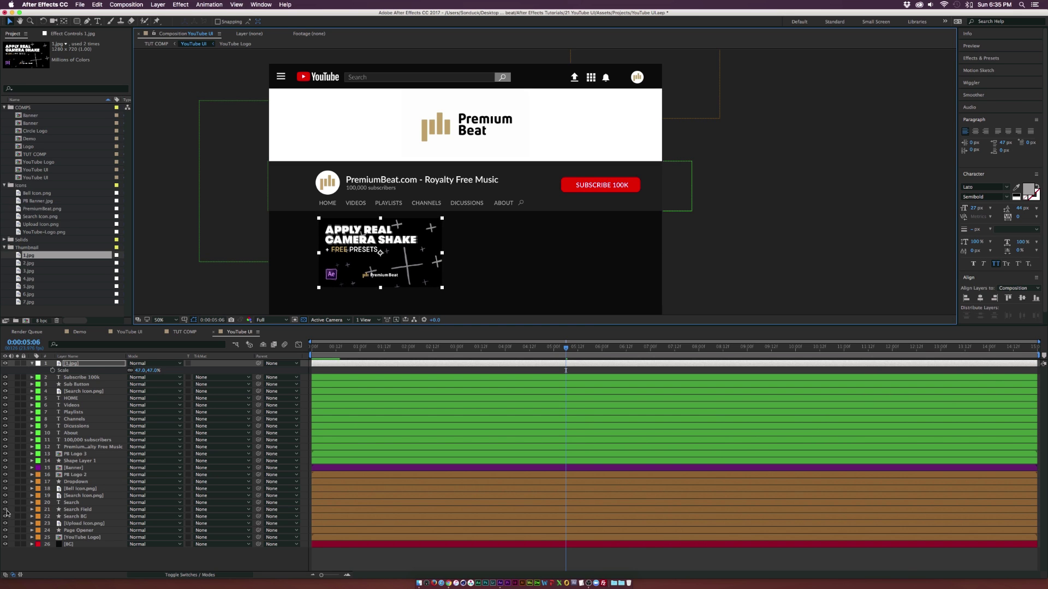
pyautogui.moveTo(147, 370); pyautogui.dragTo(137, 370)
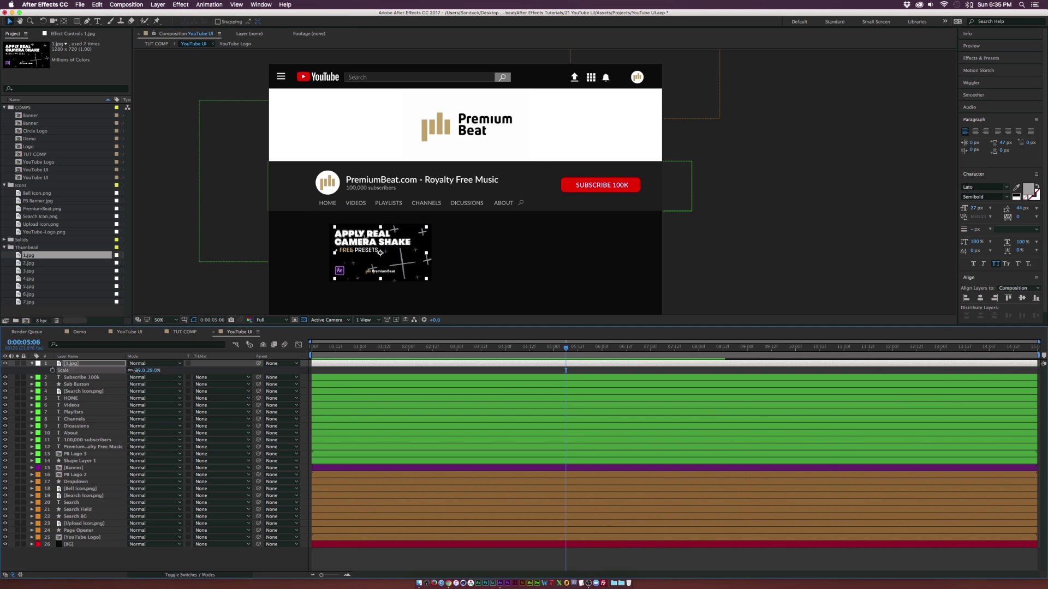
pyautogui.moveTo(389, 238); pyautogui.dragTo(362, 226)
pyautogui.moveTo(137, 370); pyautogui.dragTo(141, 371)
pyautogui.moveTo(331, 245); pyautogui.dragTo(343, 252)
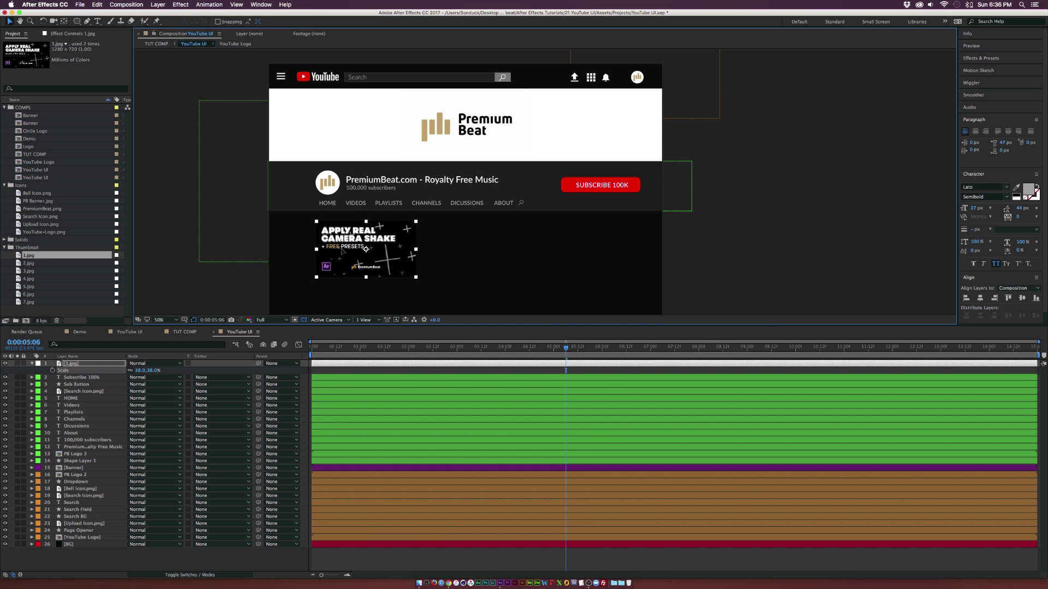
pyautogui.click(758, 255)
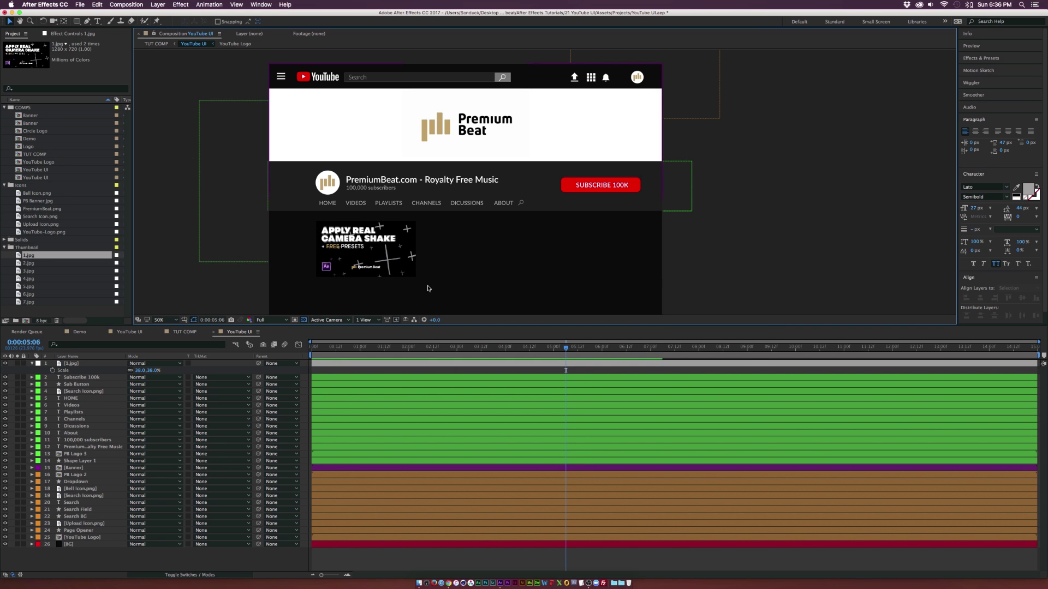
# Check the side thumbnails on the reference page in Chrome and add 2.jpg from the Thumbnail folder as the top layer in After Effects
pyautogui.click(448, 583)
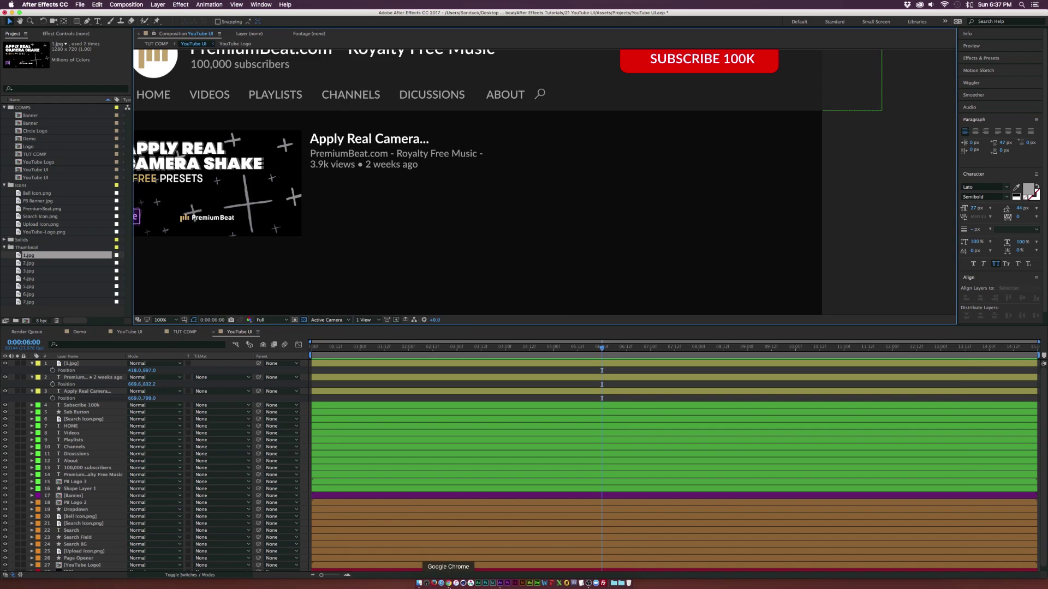
pyautogui.click(449, 583)
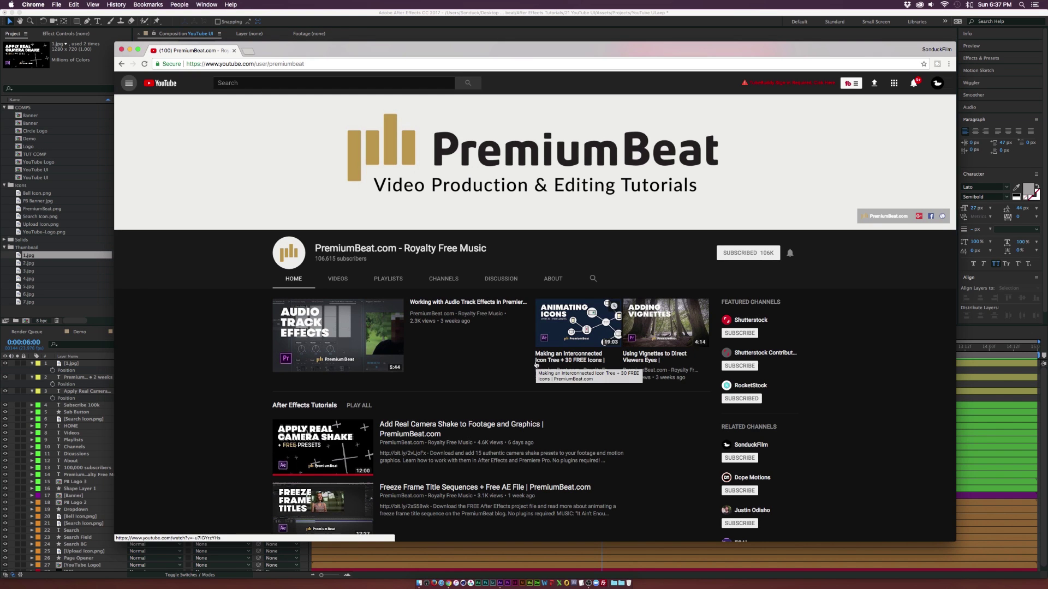
pyautogui.click(45, 284)
pyautogui.click(29, 263)
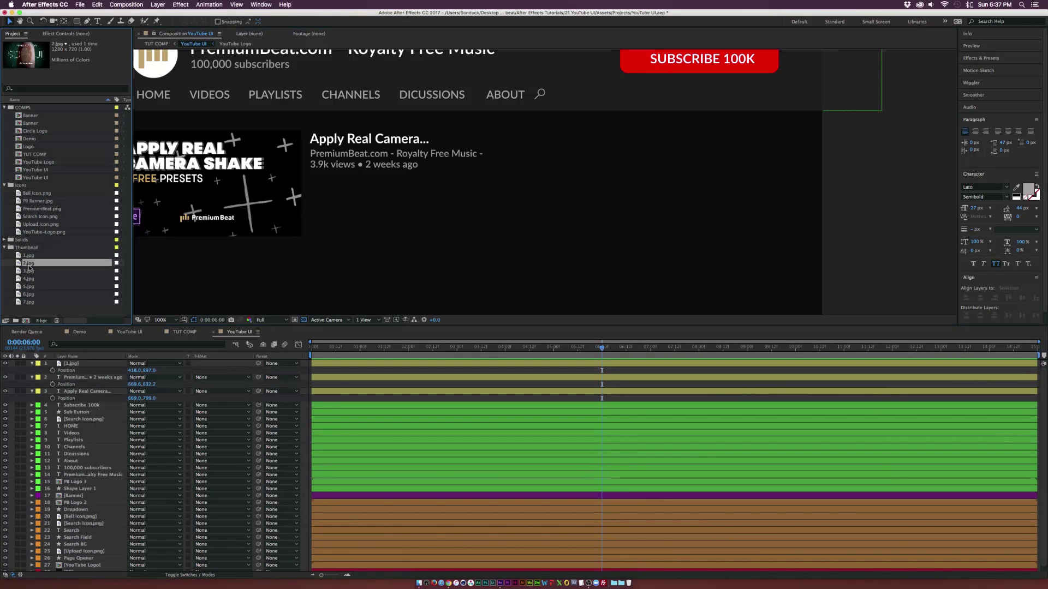
pyautogui.keyDown('shift'); pyautogui.click(27, 272); pyautogui.keyUp('shift')
pyautogui.moveTo(27, 272); pyautogui.dragTo(75, 363)
pyautogui.click(18, 248)
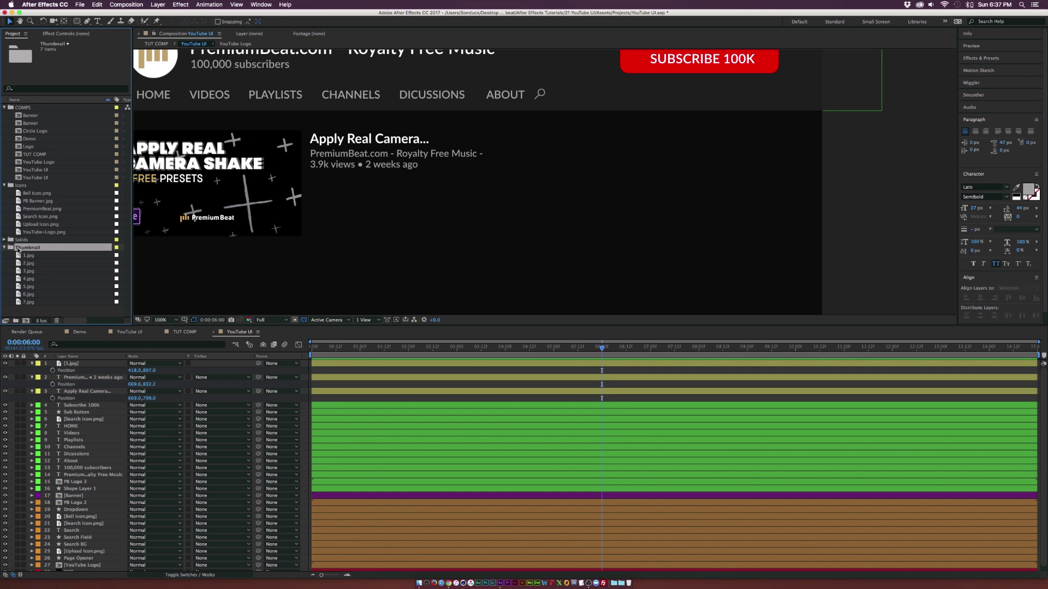
pyautogui.moveTo(28, 263); pyautogui.dragTo(87, 363)
# Scale the 2.jpg thumbnail down smaller than the first one and place it beside the "Apply Real Camera..." text
pyautogui.press(',')
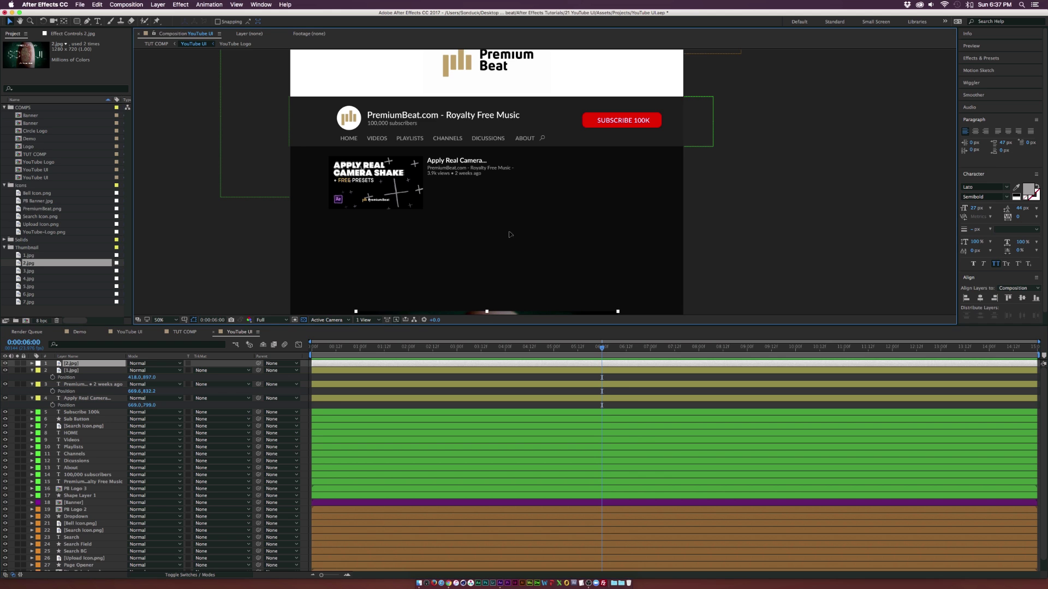
pyautogui.moveTo(510, 313); pyautogui.dragTo(597, 175)
pyautogui.press('.')
pyautogui.press('s')
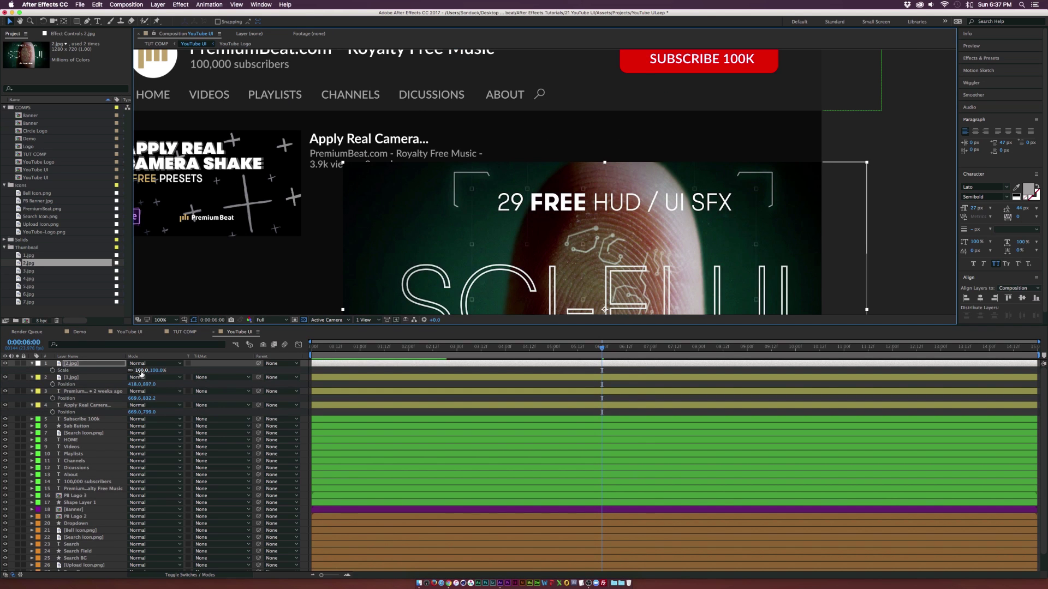
pyautogui.moveTo(141, 373); pyautogui.dragTo(121, 375)
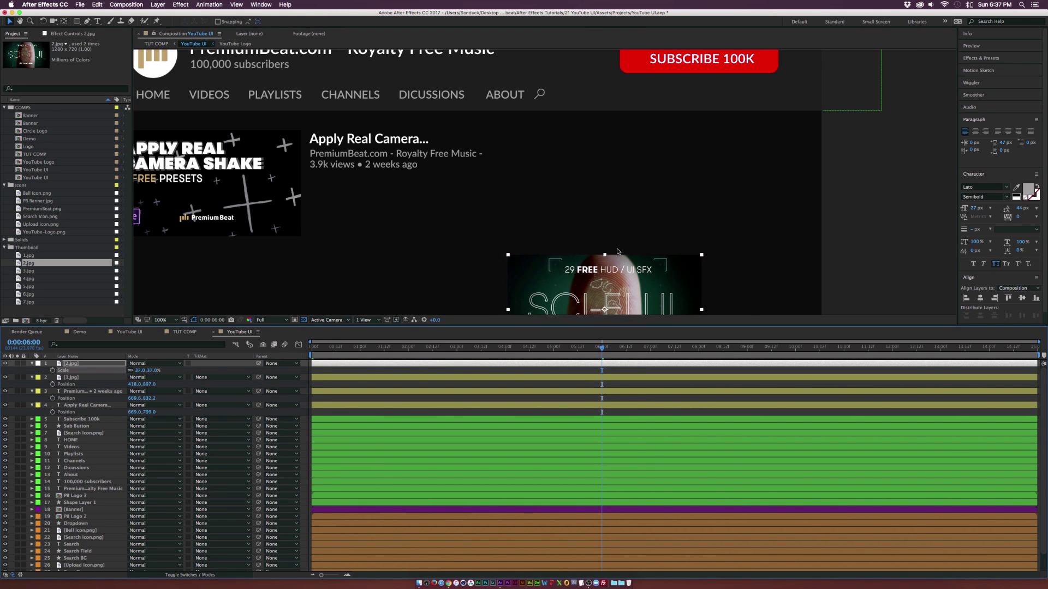
pyautogui.moveTo(596, 254); pyautogui.dragTo(581, 141)
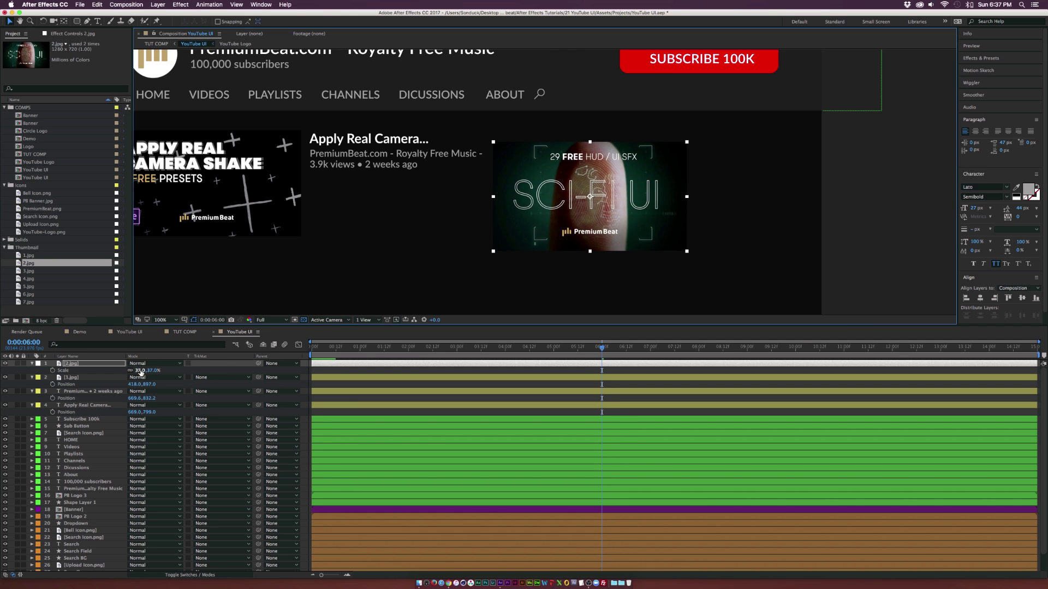
pyautogui.moveTo(140, 372); pyautogui.dragTo(136, 371)
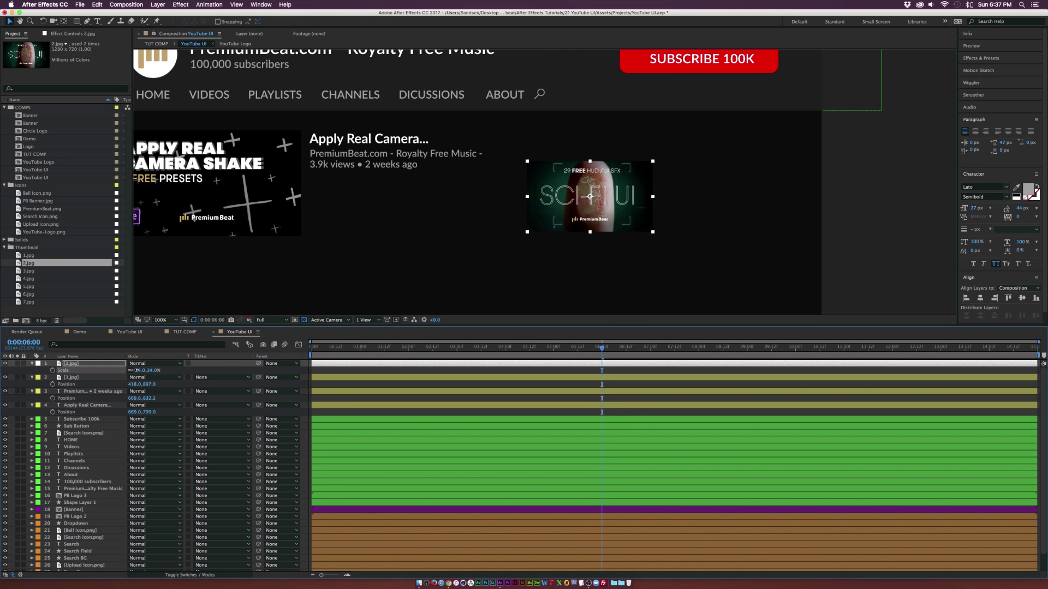
pyautogui.moveTo(593, 193); pyautogui.dragTo(588, 165)
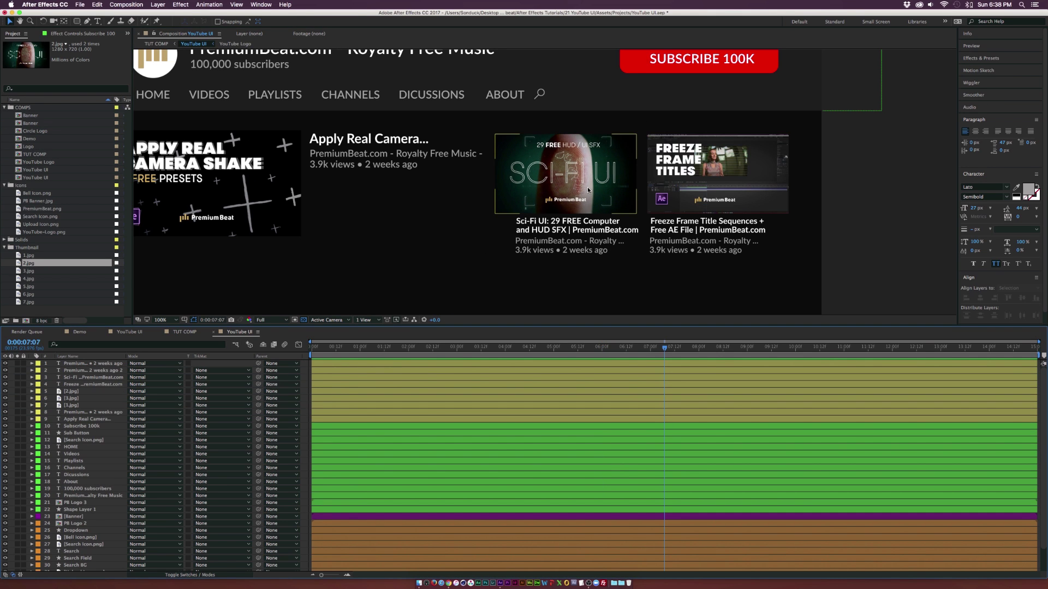
pyautogui.click(565, 229)
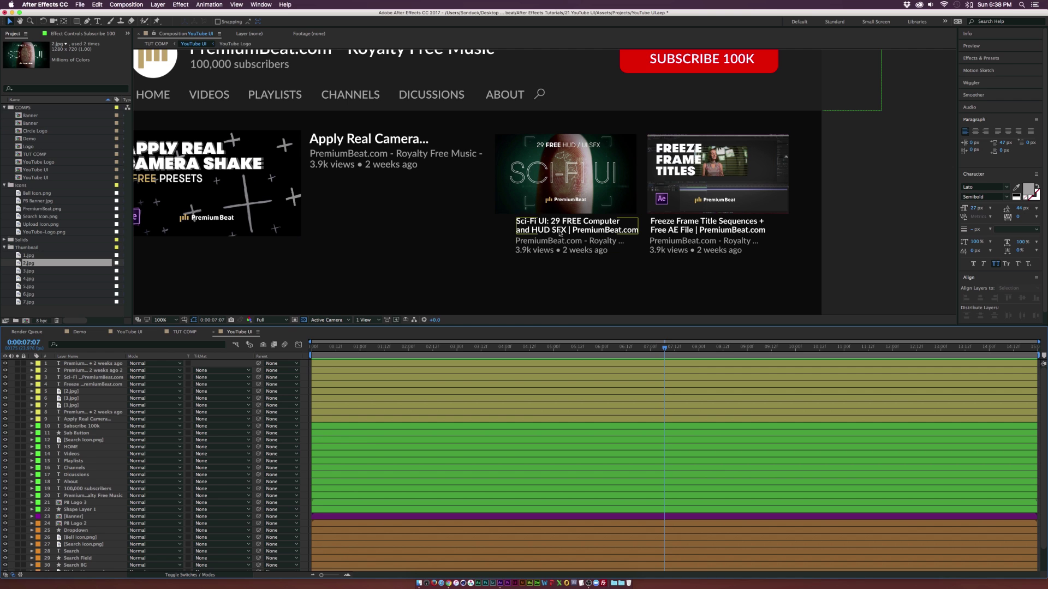
pyautogui.keyDown('shift'); pyautogui.click(550, 243); pyautogui.keyUp('shift')
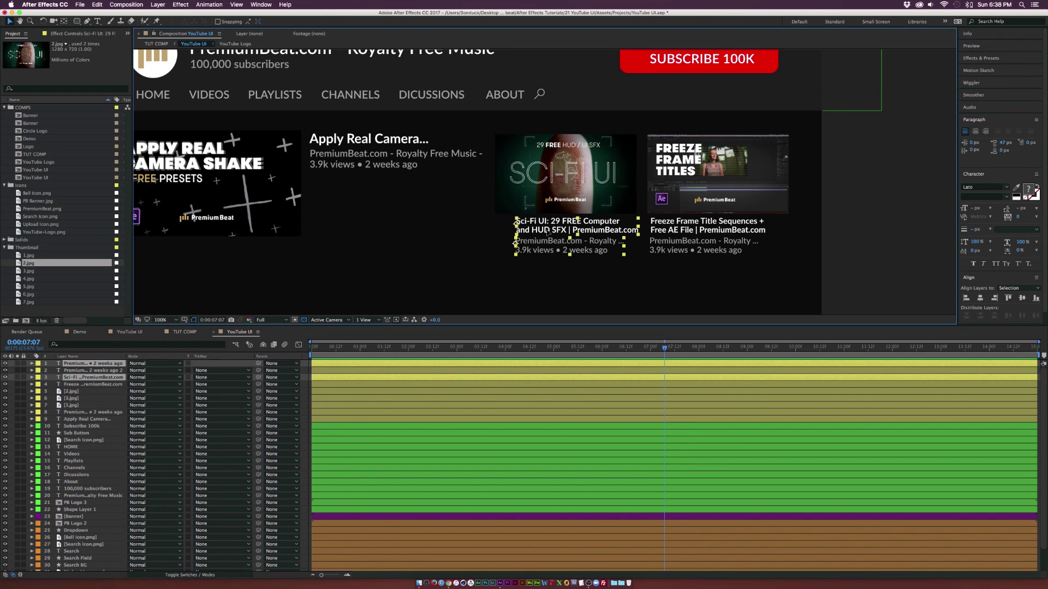
pyautogui.click(804, 199)
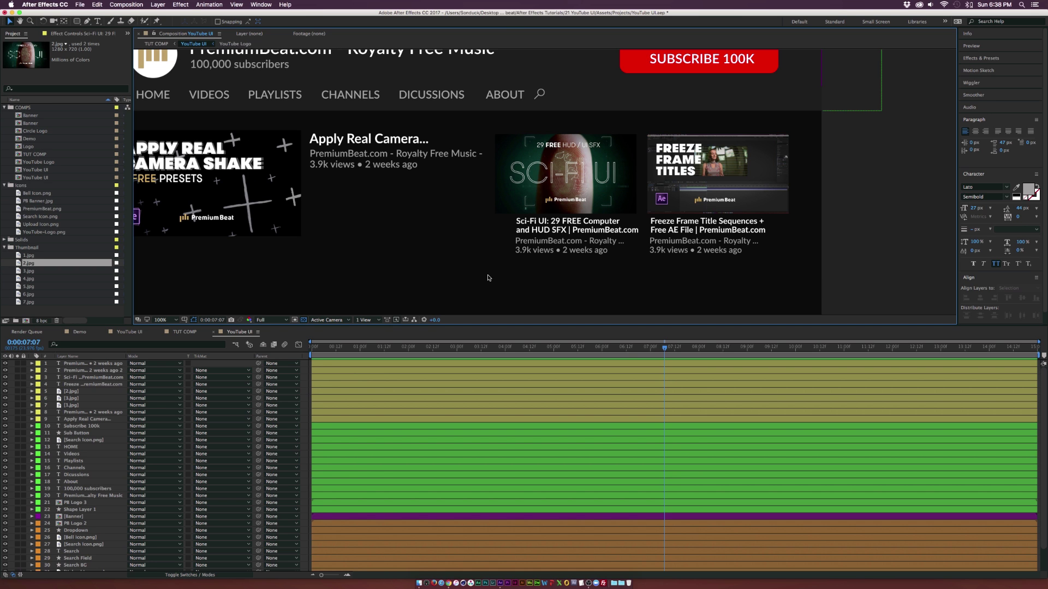
# Check the section divider on the reference page in Chrome and draw a matching horizontal line below the video row with the Pen tool
pyautogui.click(449, 583)
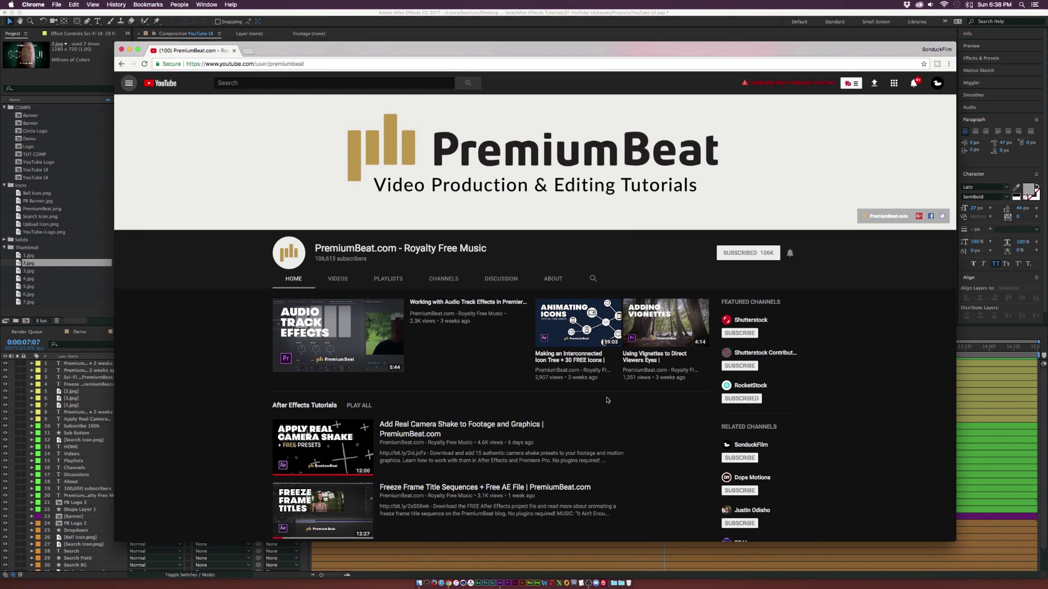
pyautogui.click(63, 303)
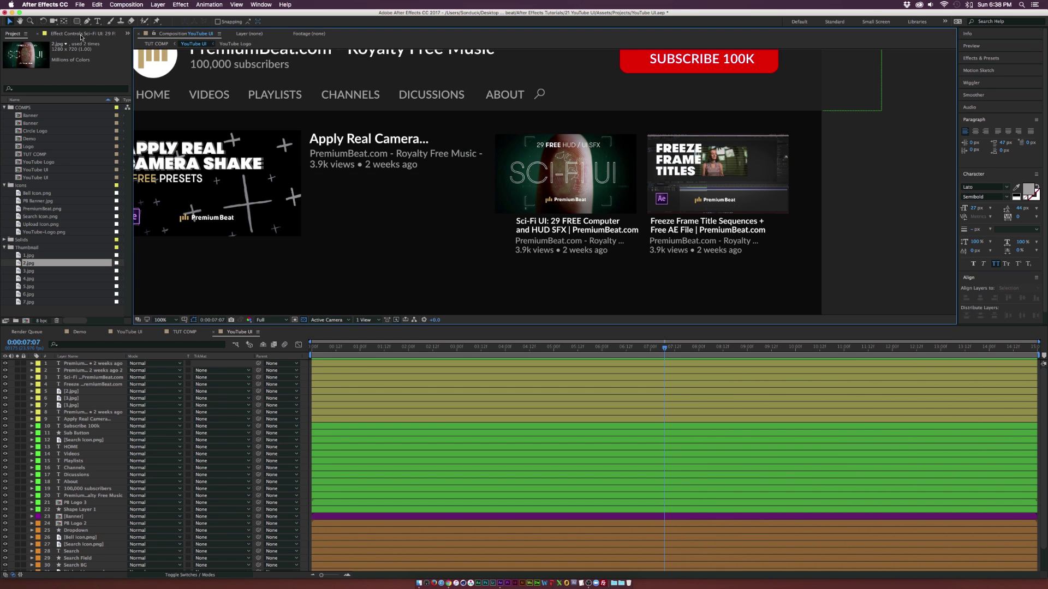
pyautogui.press(',')
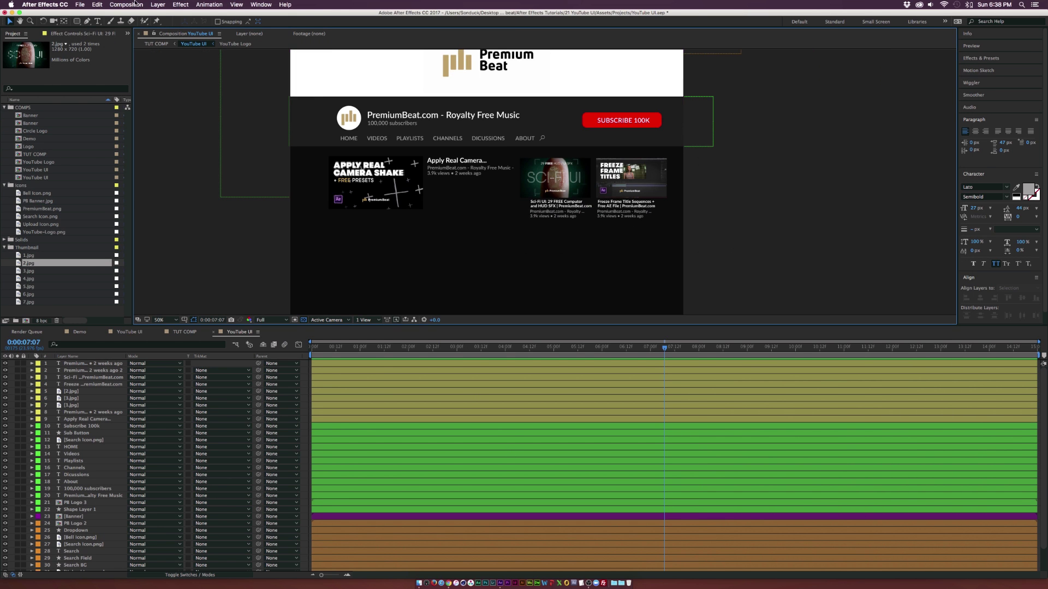
pyautogui.click(88, 22)
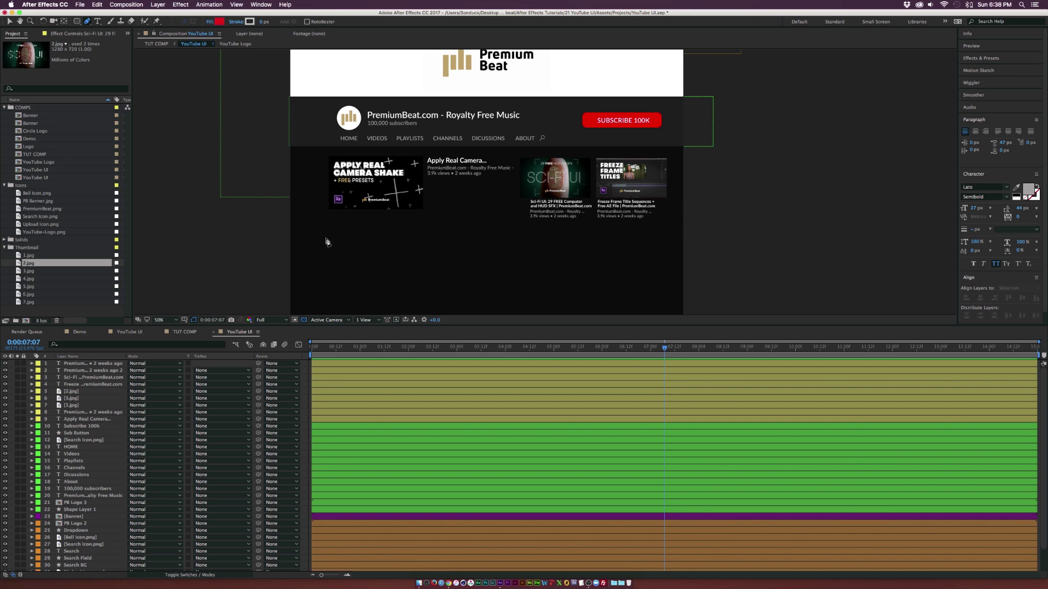
pyautogui.click(450, 584)
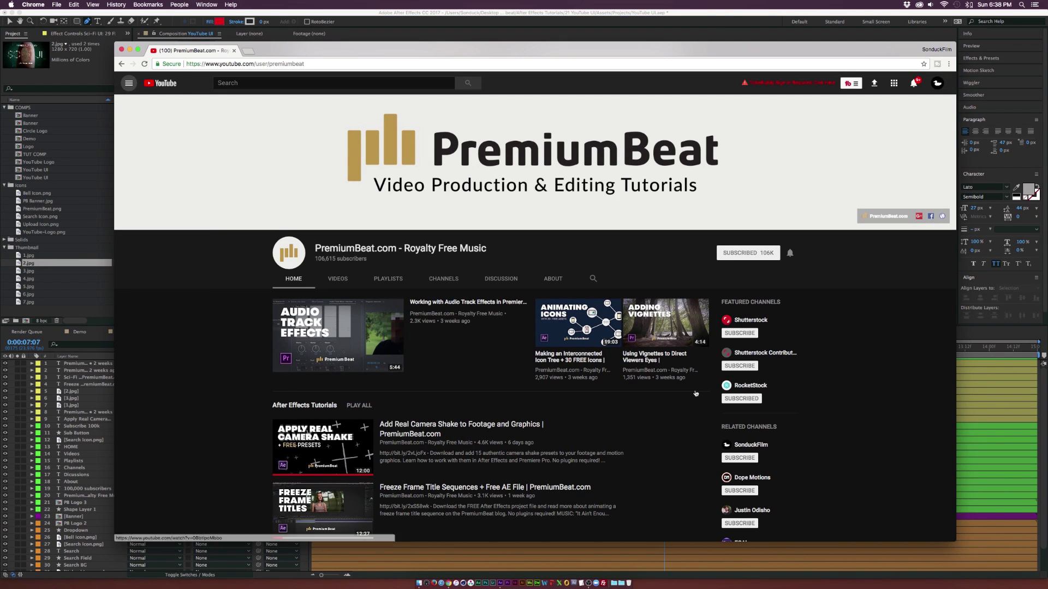
pyautogui.press('super+Tab')
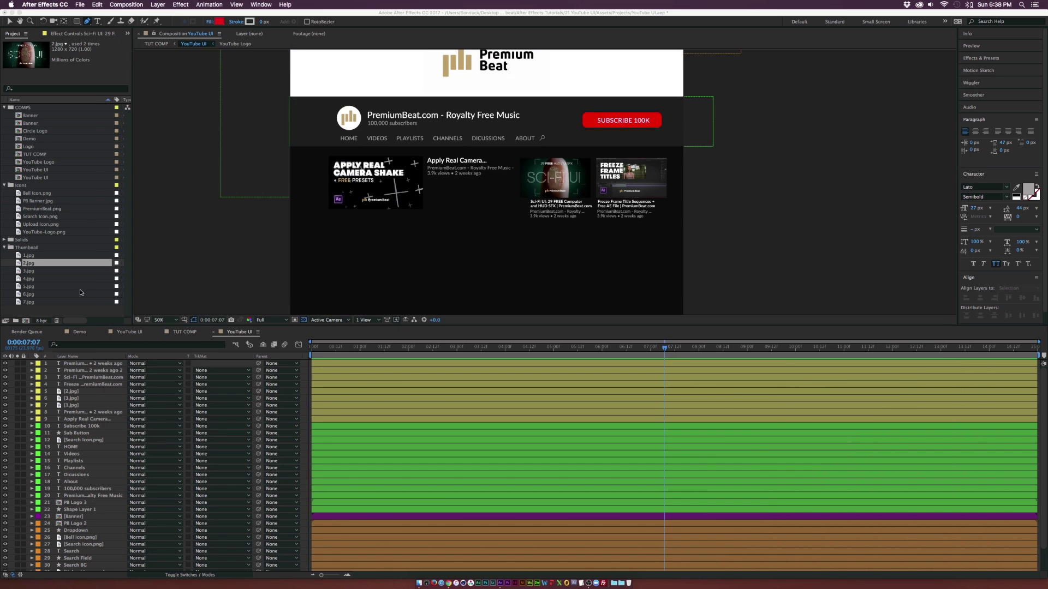
pyautogui.click(330, 233)
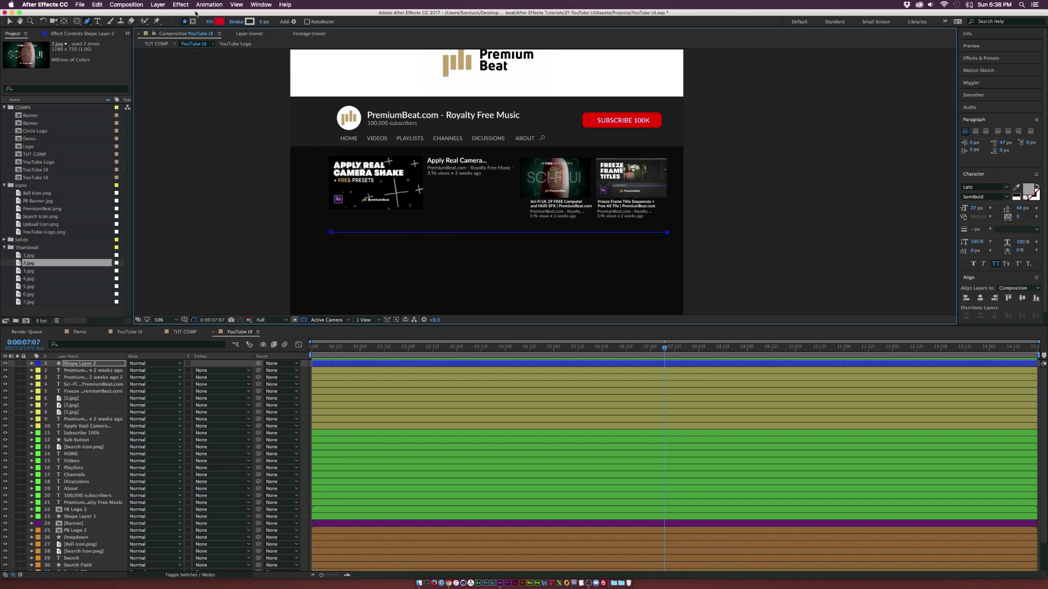
# Set the divider line's fill to none and give it a thin solid-colour stroke
pyautogui.click(209, 22)
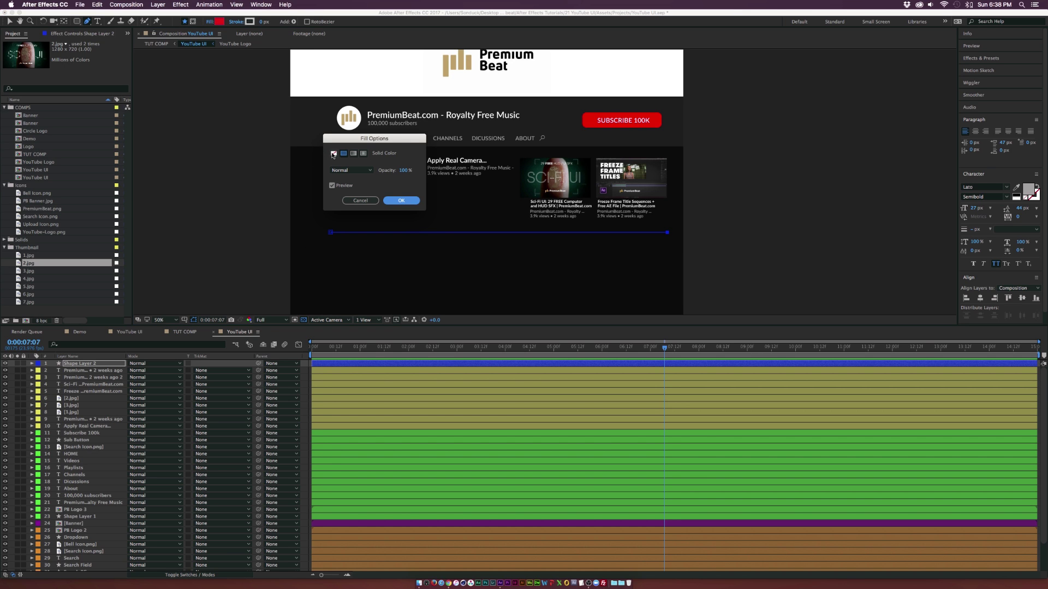
pyautogui.click(333, 154)
pyautogui.click(401, 201)
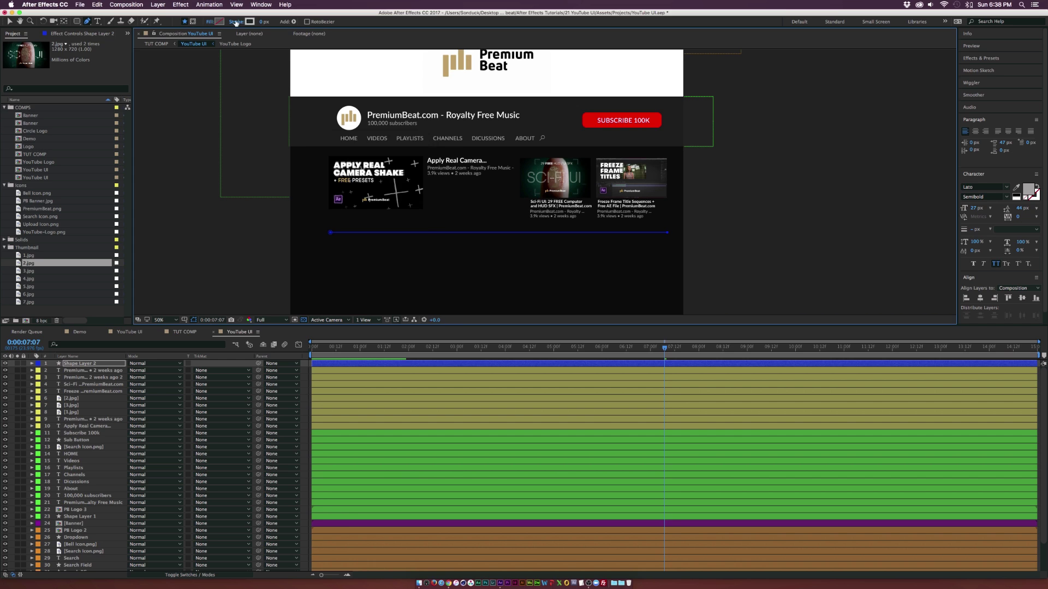
pyautogui.click(236, 22)
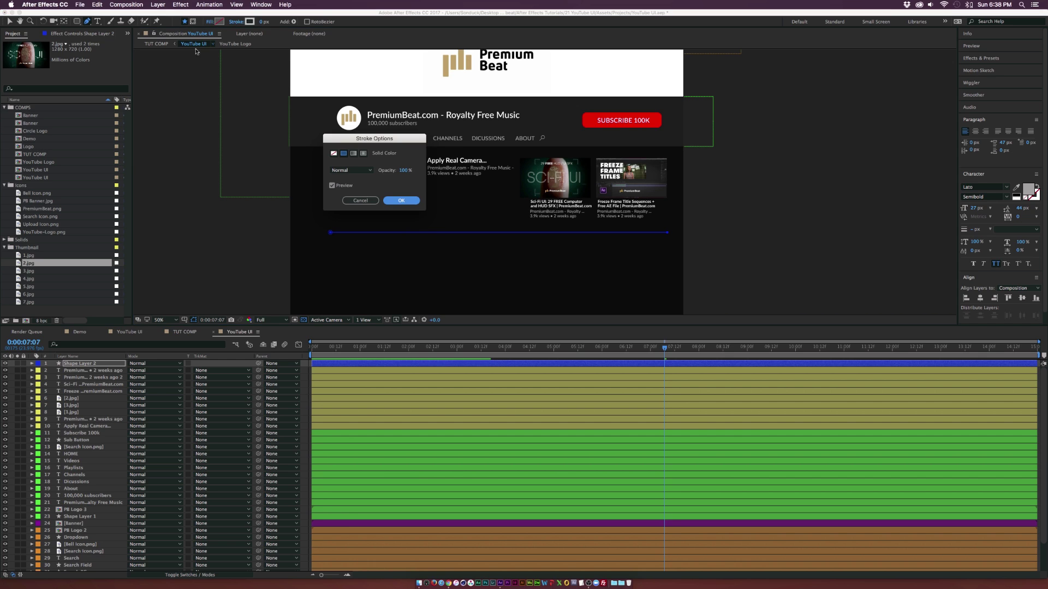
pyautogui.click(401, 200)
pyautogui.click(189, 161)
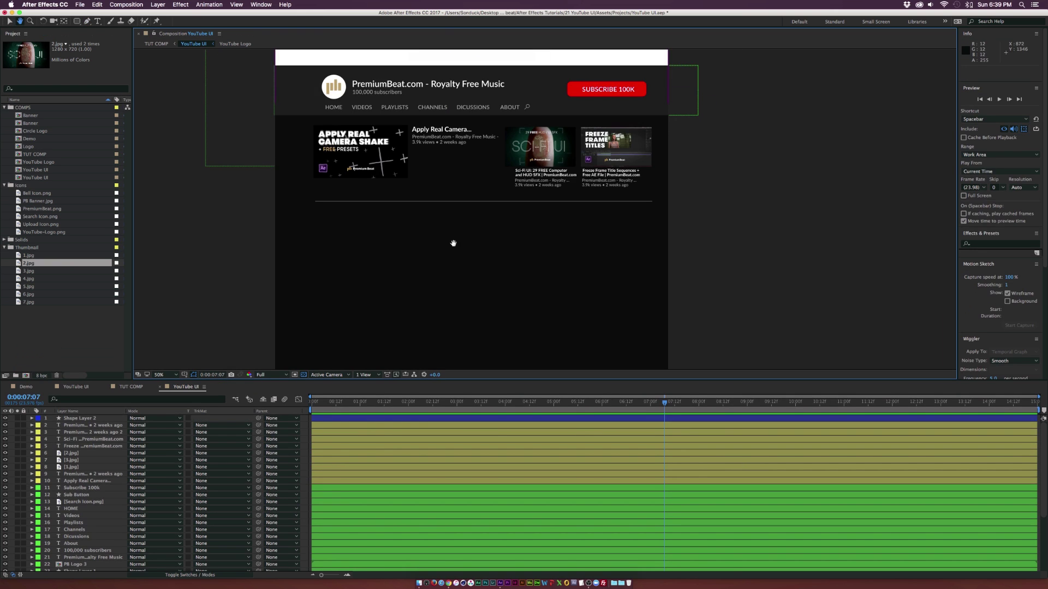
pyautogui.press('v')
# Check the After Effects Tutorials list on the reference page in Chrome and add 3.jpg from the Thumbnail folder as After Effects' top layer
pyautogui.click(448, 583)
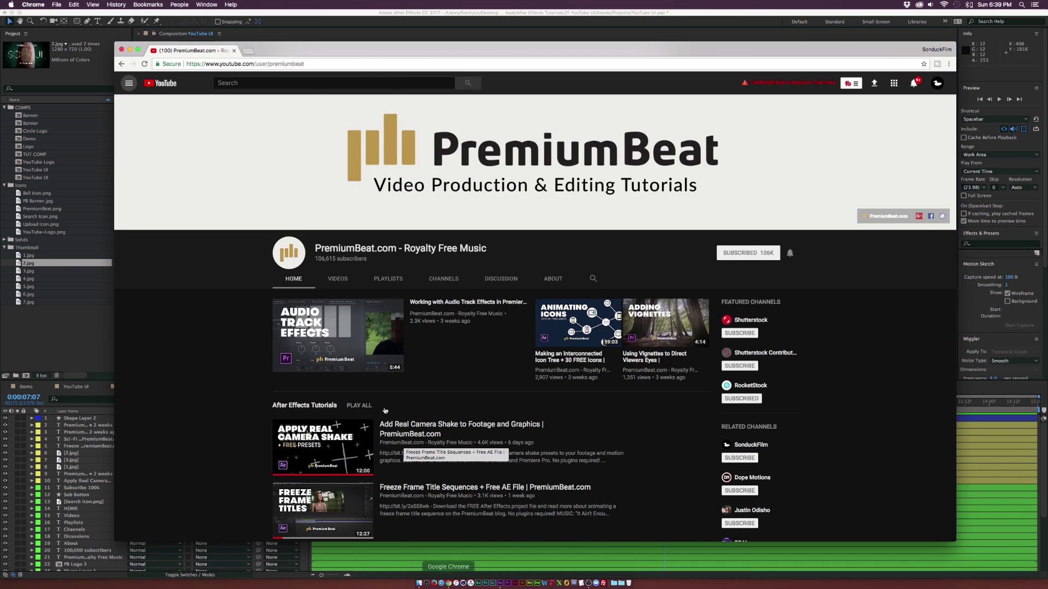
pyautogui.scroll(-10, 369, 377)
pyautogui.scroll(1, 371, 371)
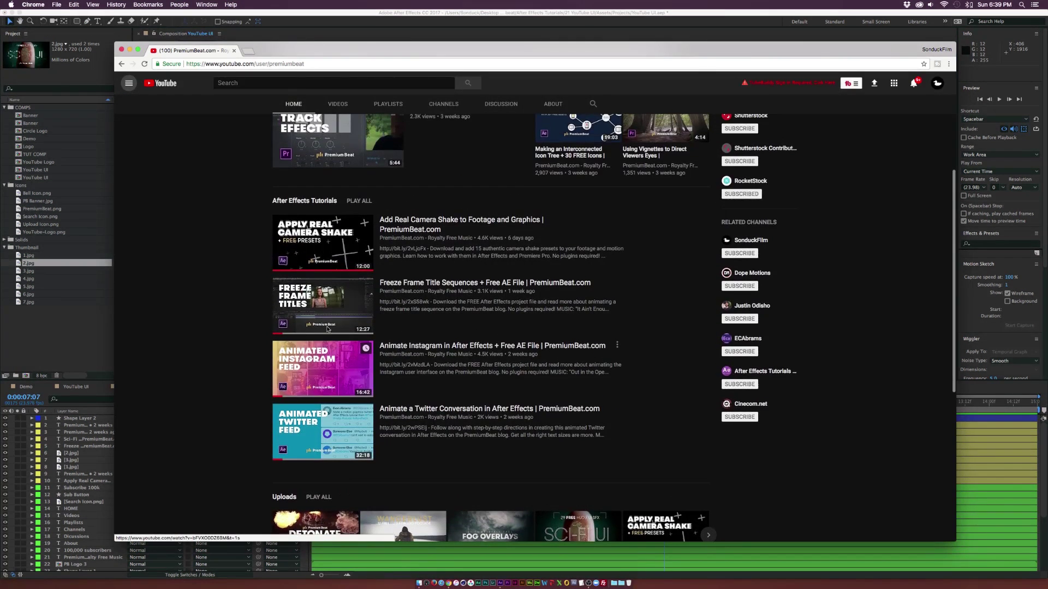
pyautogui.click(102, 372)
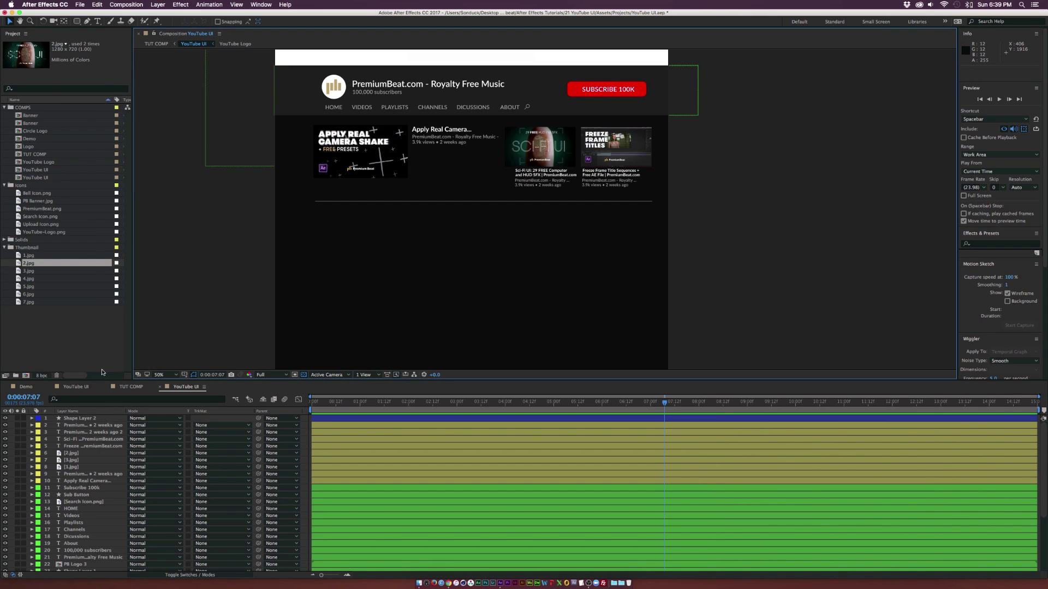
pyautogui.click(30, 270)
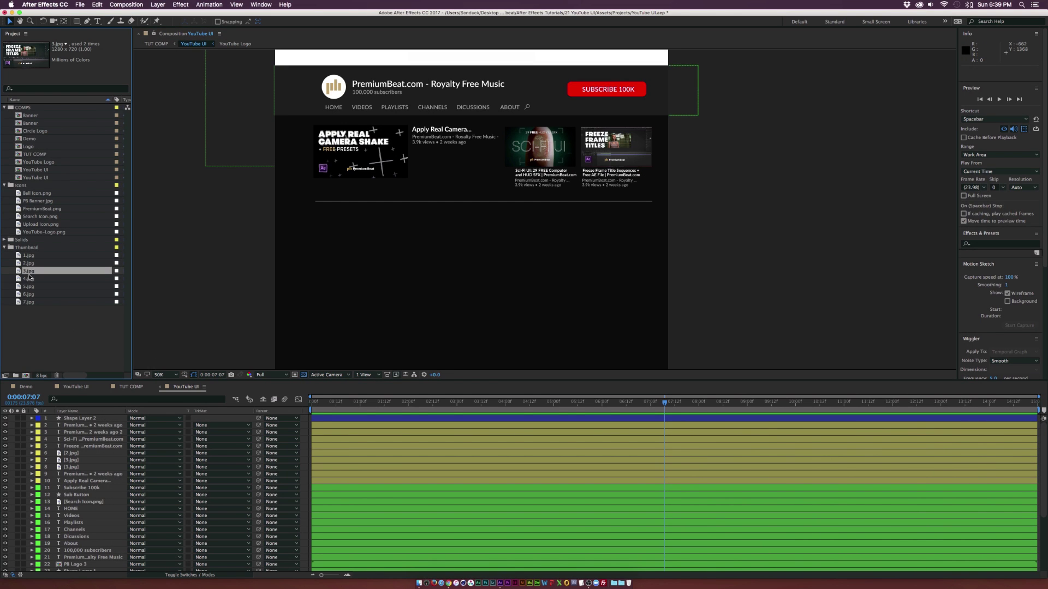
pyautogui.moveTo(30, 278); pyautogui.dragTo(410, 273)
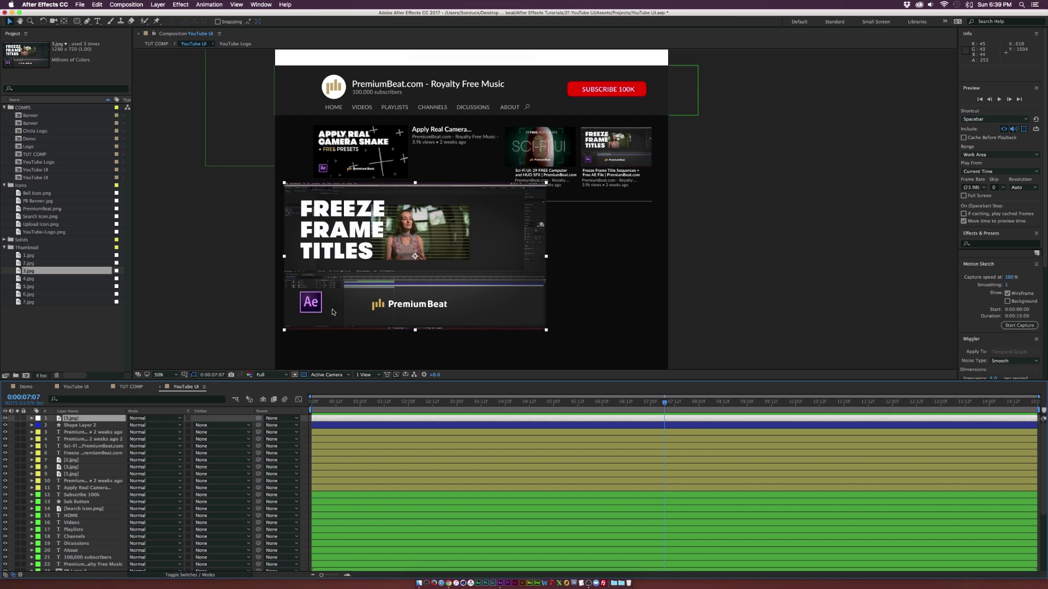
# Scale the new 3.jpg thumbnail down to about 51% and place it below the divider line, closer to the page's left edge
pyautogui.press('s')
pyautogui.moveTo(140, 425); pyautogui.dragTo(123, 426)
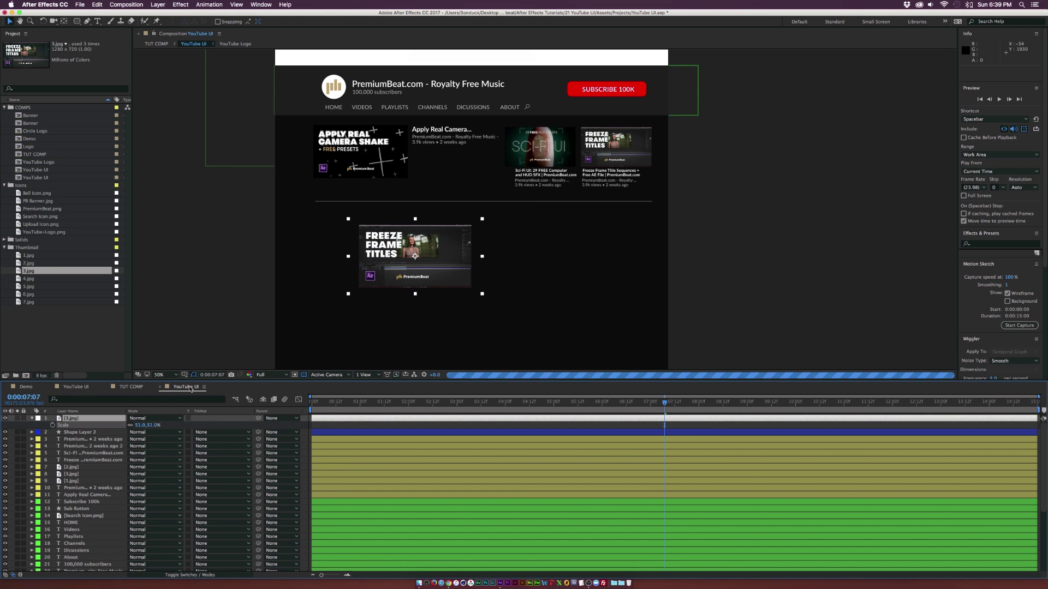
pyautogui.moveTo(391, 257)
pyautogui.mouseDown()
pyautogui.moveTo(361, 250)
pyautogui.moveTo(372, 255)
pyautogui.mouseUp()
# Compare the After Effects Tutorials section on the Chrome reference page with the thumbnails, titles and descriptions of the rebuilt list in After Effects
pyautogui.click(443, 584)
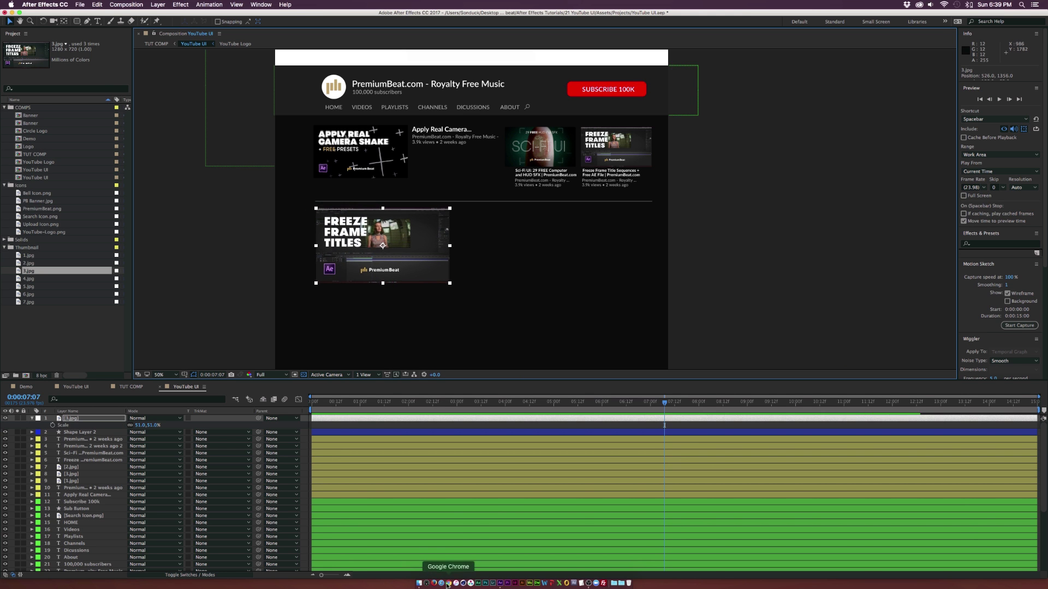
pyautogui.click(71, 339)
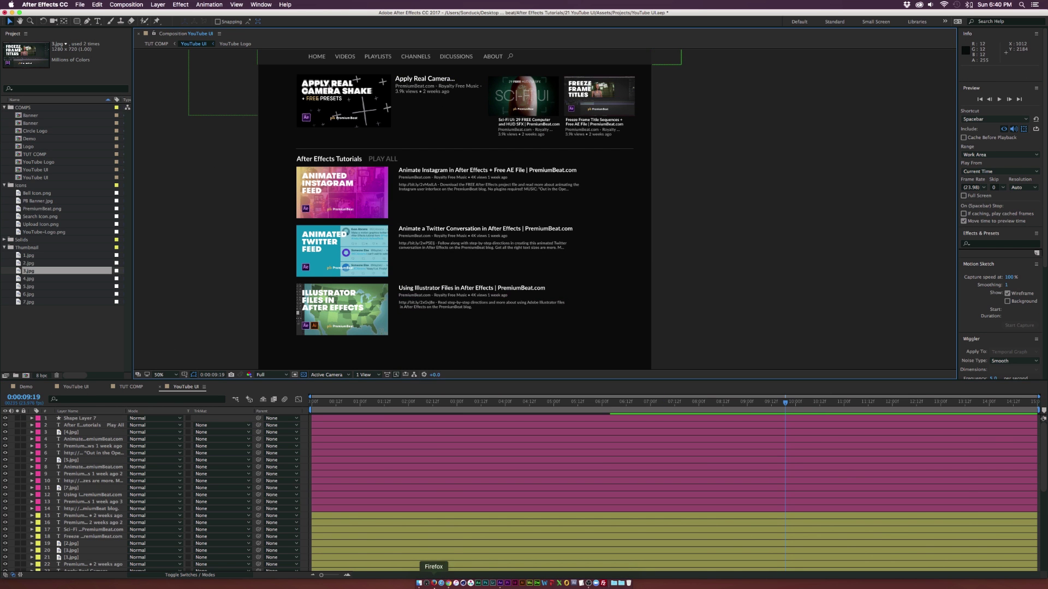
pyautogui.click(443, 583)
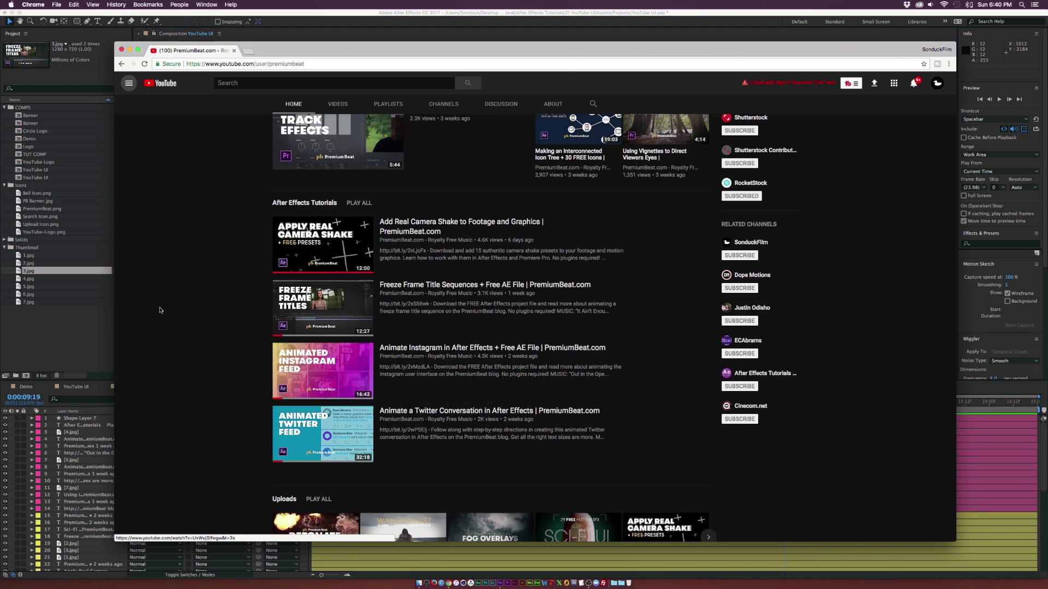
pyautogui.click(402, 566)
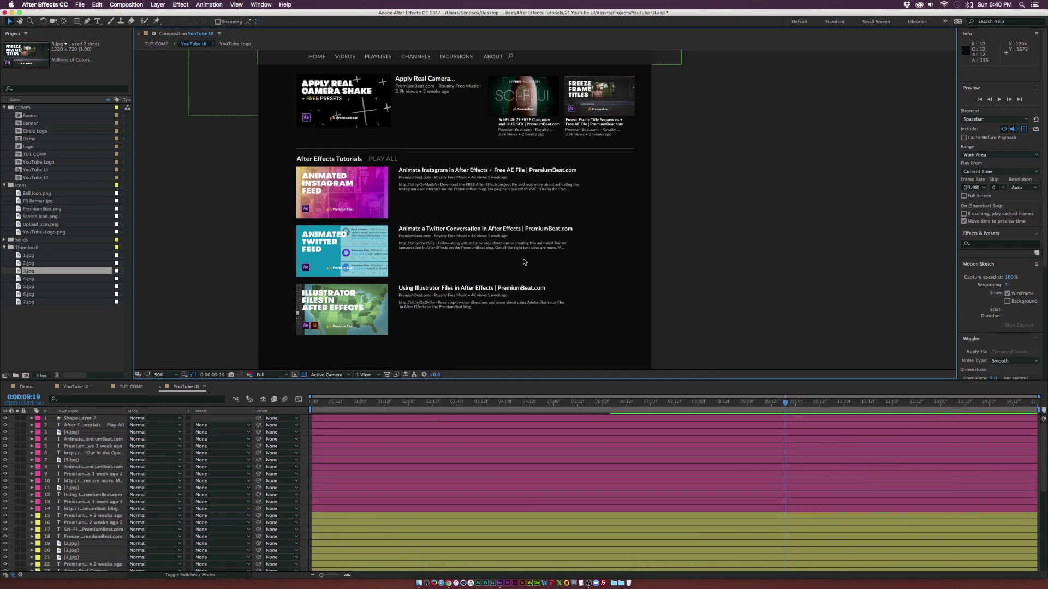
pyautogui.click(449, 583)
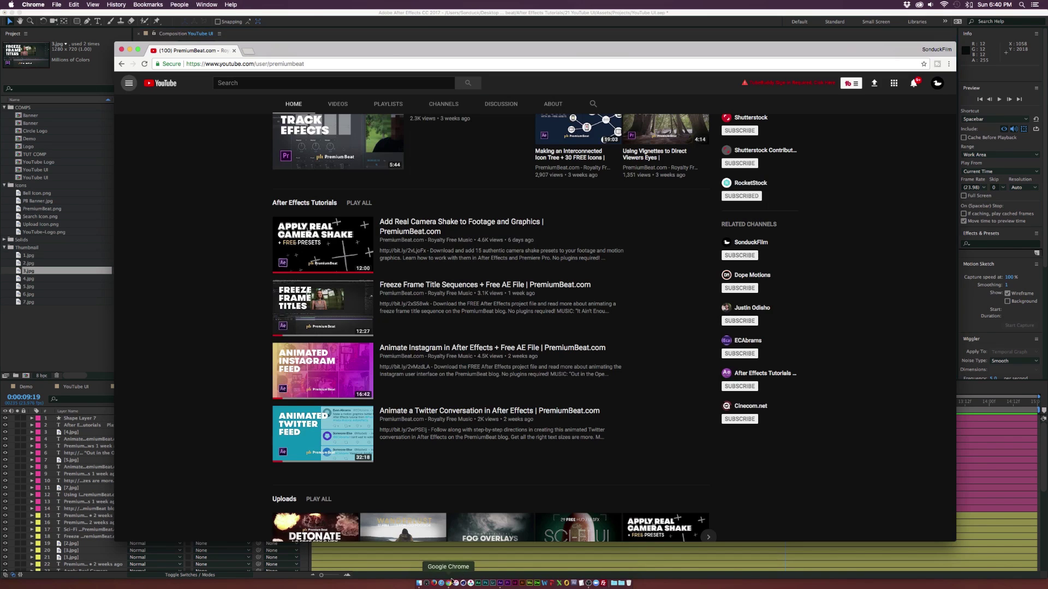
pyautogui.click(106, 315)
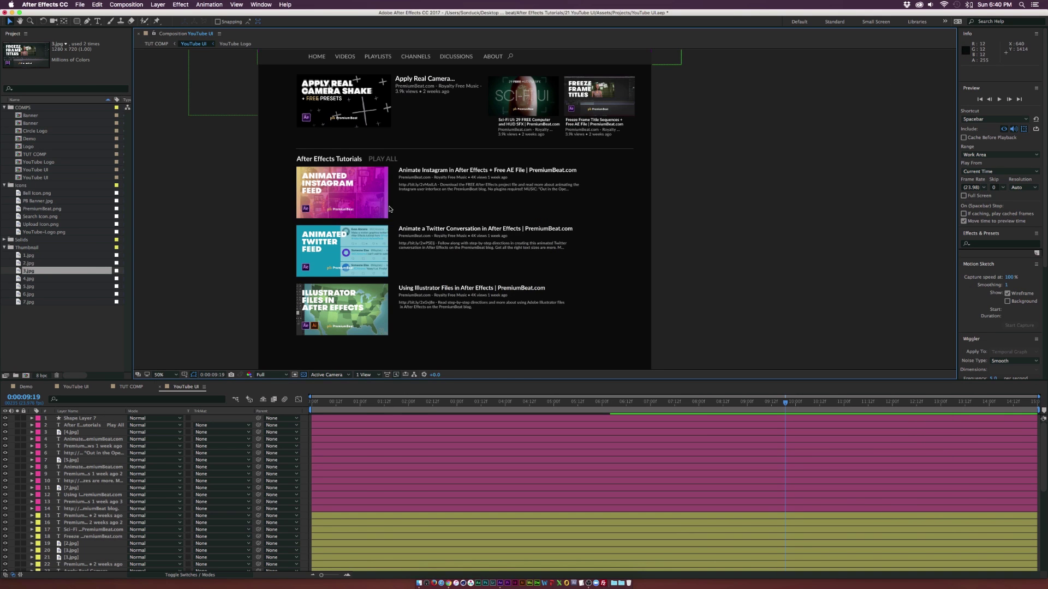
pyautogui.click(449, 583)
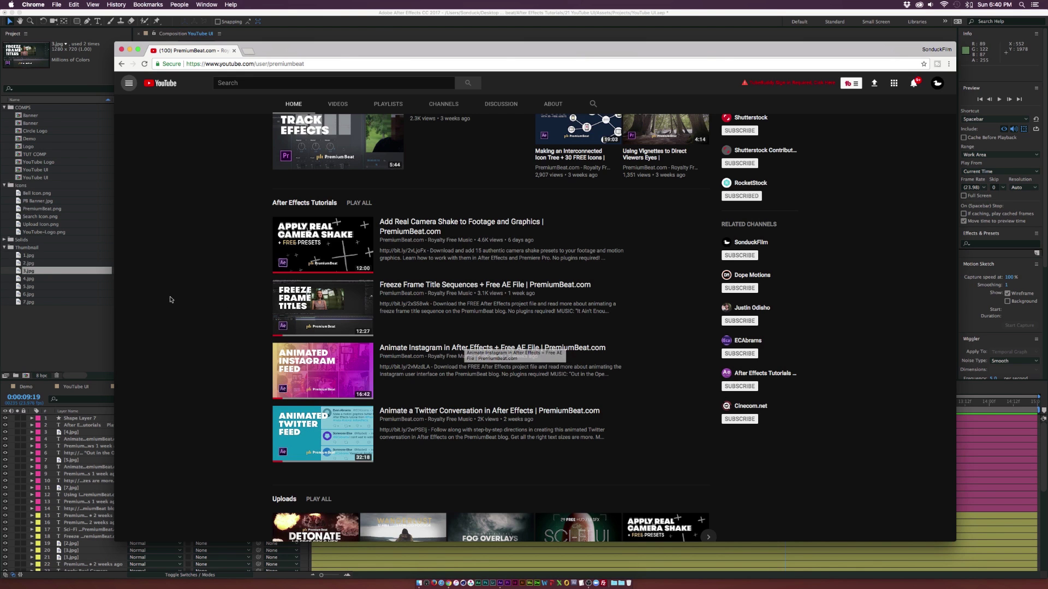
pyautogui.moveTo(351, 46); pyautogui.dragTo(496, 61)
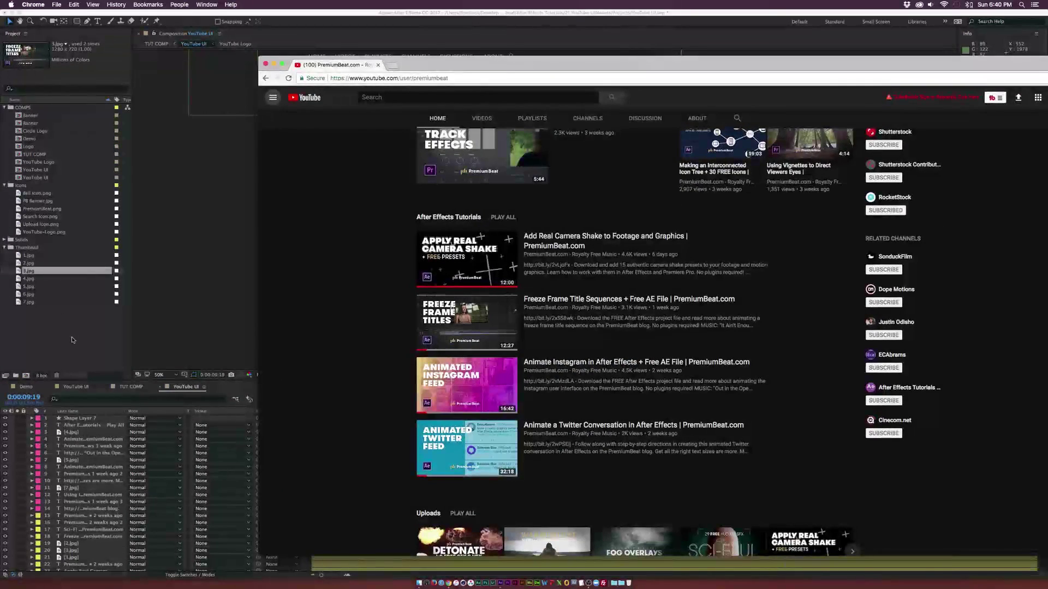
pyautogui.click(73, 340)
pyautogui.press('space')
pyautogui.moveTo(488, 176); pyautogui.dragTo(494, 211)
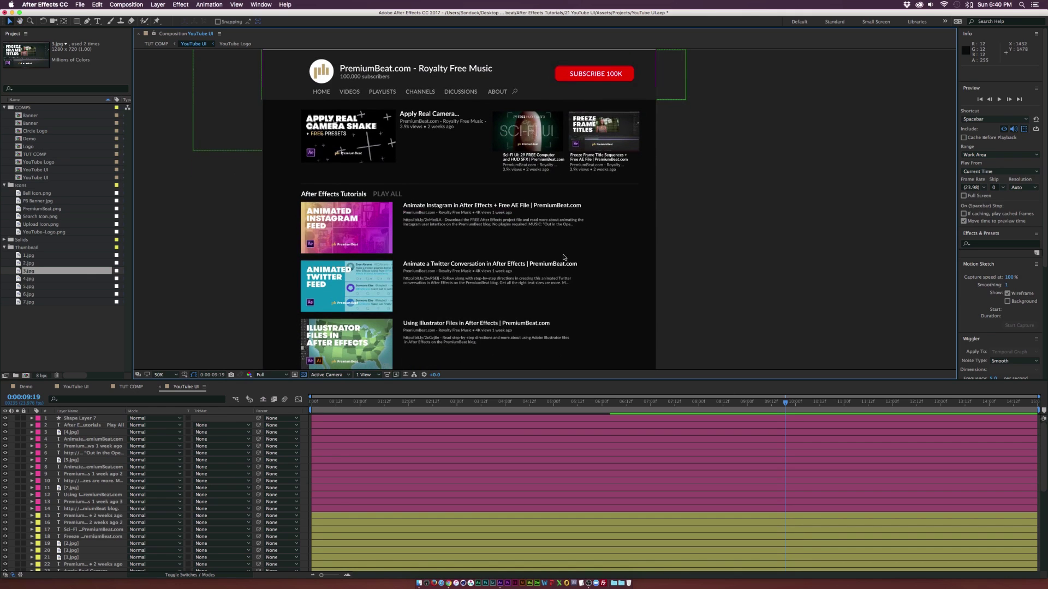
# In TUT COMP, move the YouTube UI layer down to position 960, 1883 to frame the page's header, and set the current time to 0:00:00:00
pyautogui.click(132, 387)
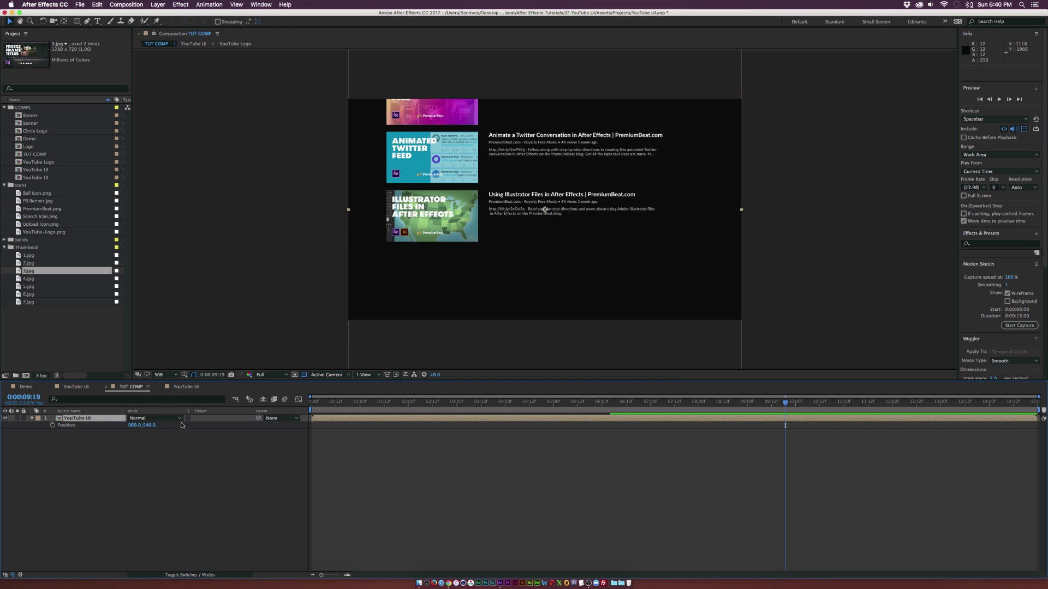
pyautogui.moveTo(149, 430); pyautogui.dragTo(655, 471)
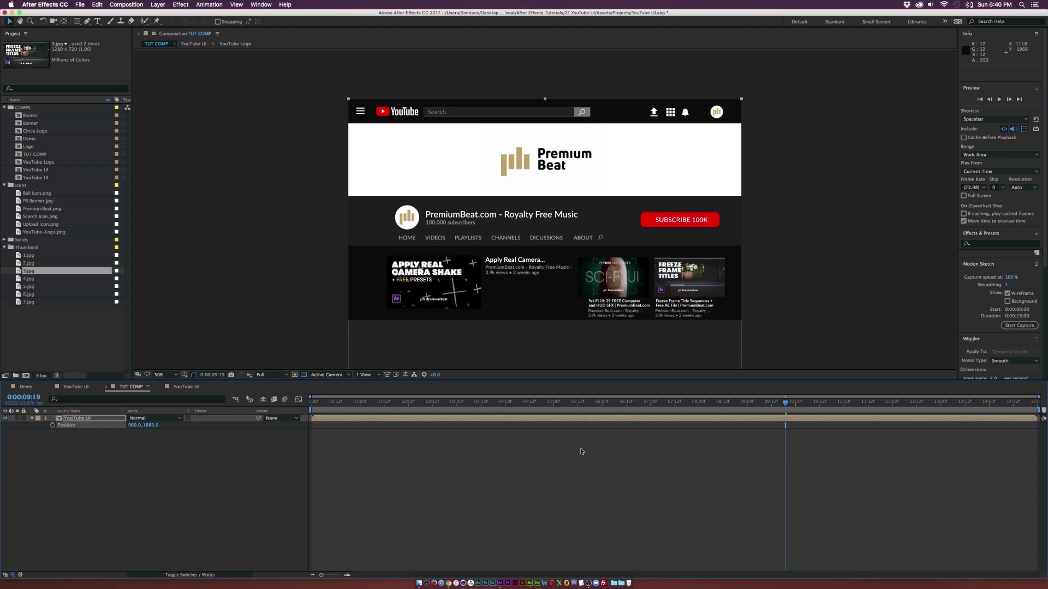
pyautogui.click(315, 409)
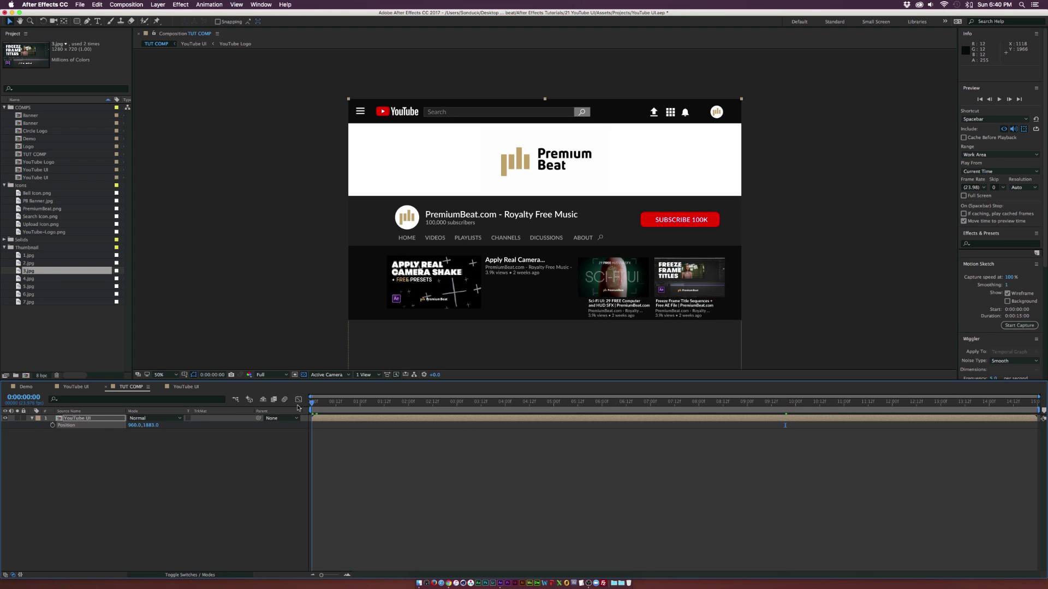
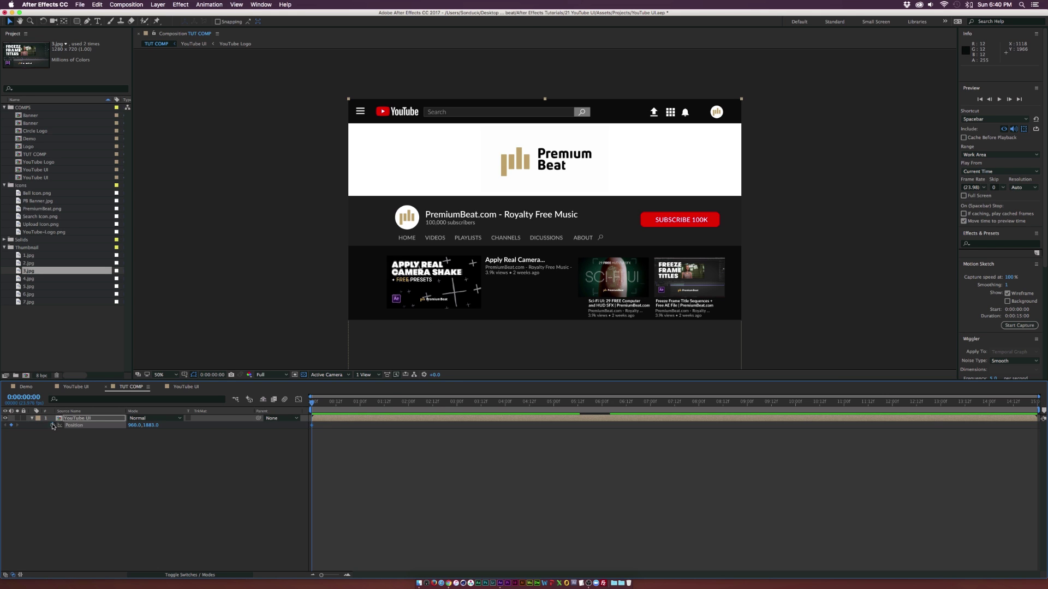
# Move the YouTube UI layer's Position keyframe to 0:00:03:01 and preview the timing up to 0:00:07:00
pyautogui.moveTo(314, 427); pyautogui.dragTo(386, 435)
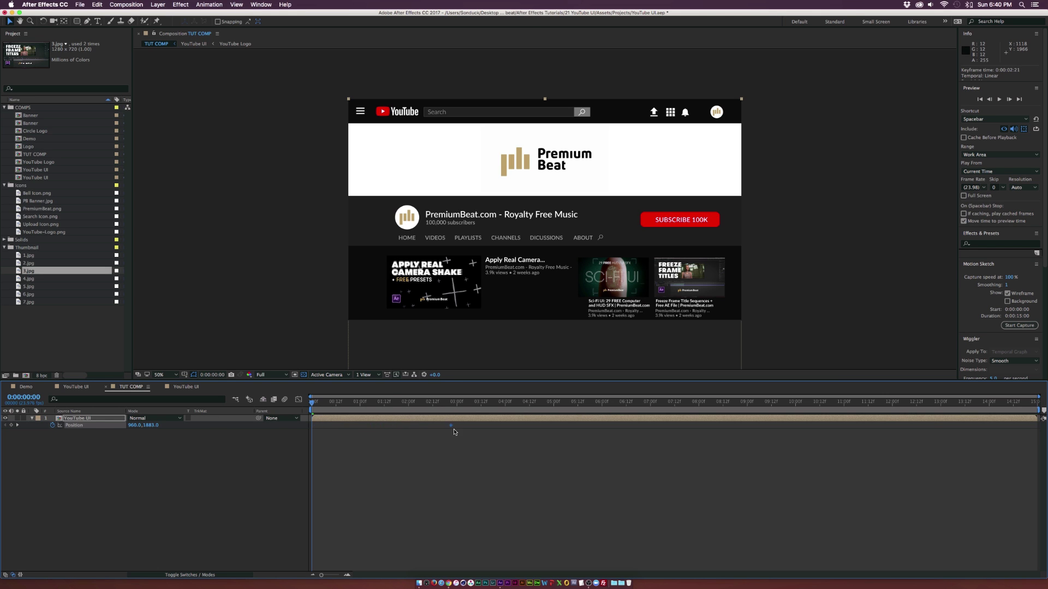
pyautogui.moveTo(454, 432); pyautogui.dragTo(462, 433)
pyautogui.moveTo(332, 403); pyautogui.dragTo(364, 405)
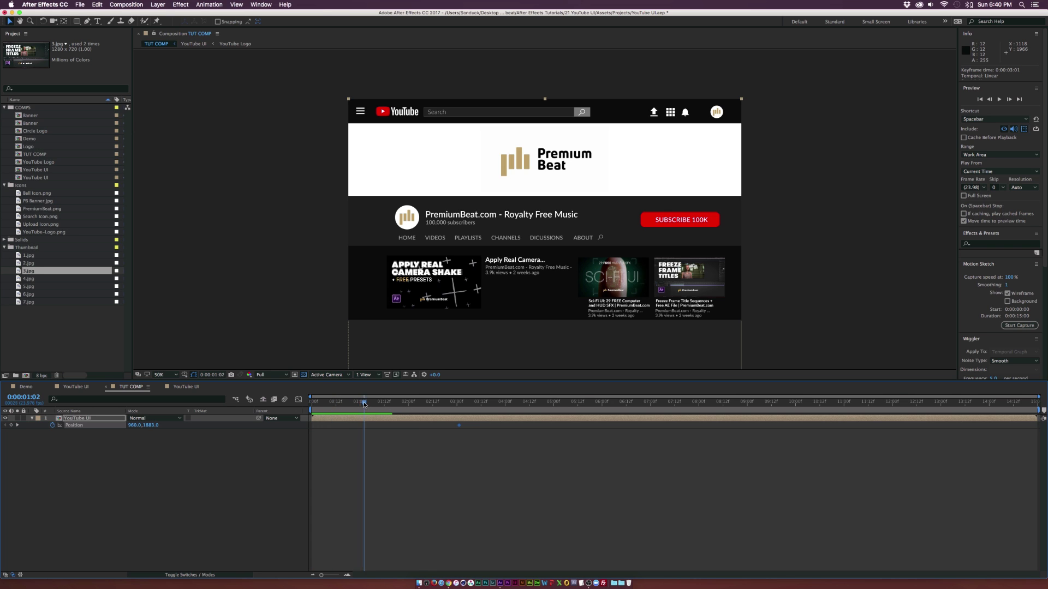
pyautogui.press('space')
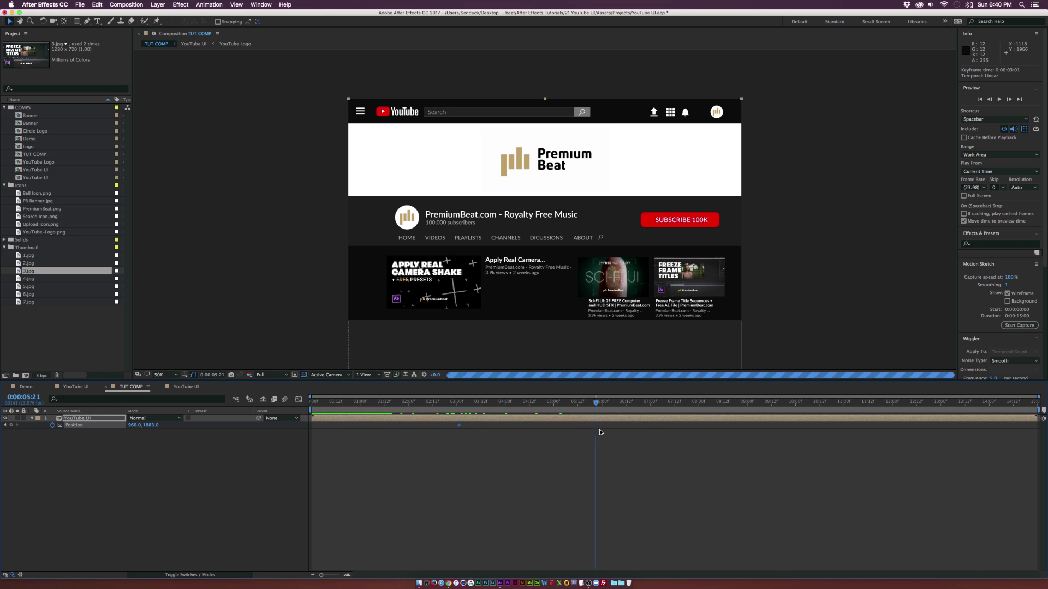
pyautogui.press('space')
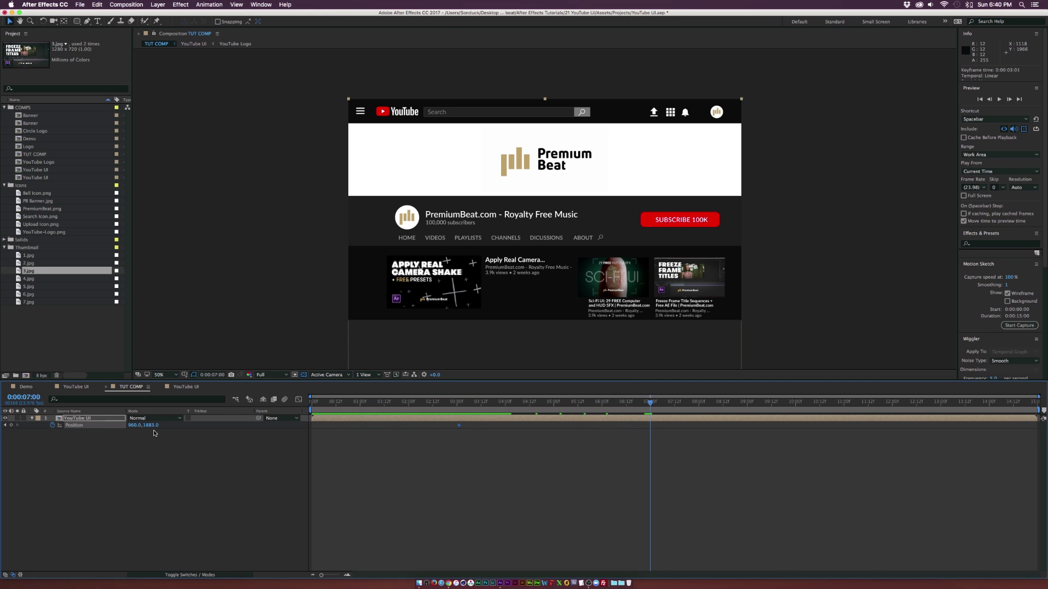
# Keyframe the YouTube UI layer moved upward at 0:00:07:00 so the page scrolls, and scrub back to 0:00:02:23 to review it
pyautogui.moveTo(143, 426); pyautogui.dragTo(110, 425)
pyautogui.moveTo(647, 411); pyautogui.dragTo(430, 406)
pyautogui.moveTo(395, 405); pyautogui.dragTo(455, 419)
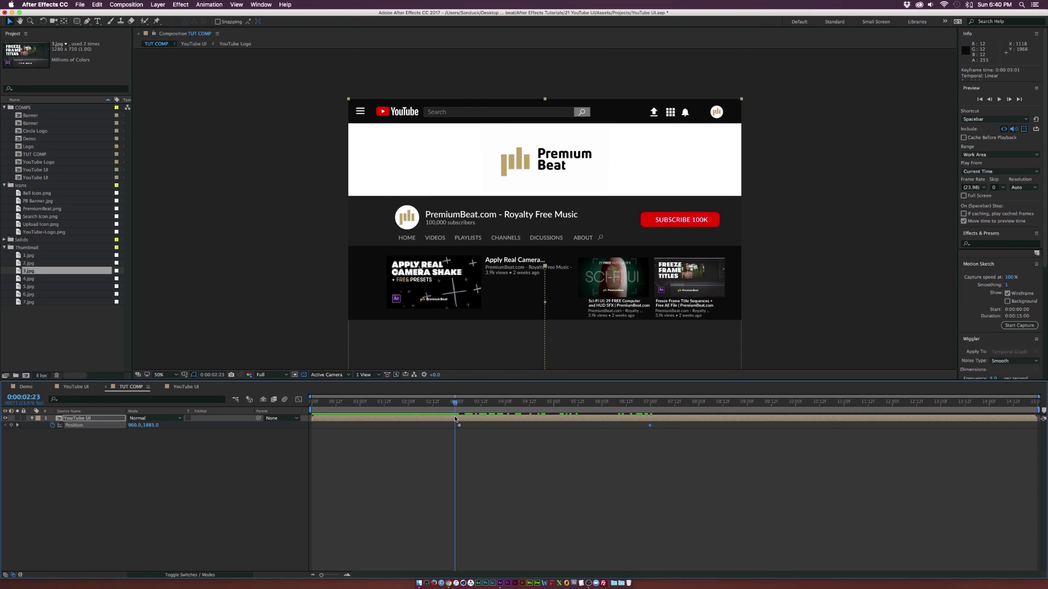
# Open the YouTube UI composition and examine its layer stack, including the Dropdown, Banner and PB Logo 3 layers
pyautogui.doubleClick(89, 418)
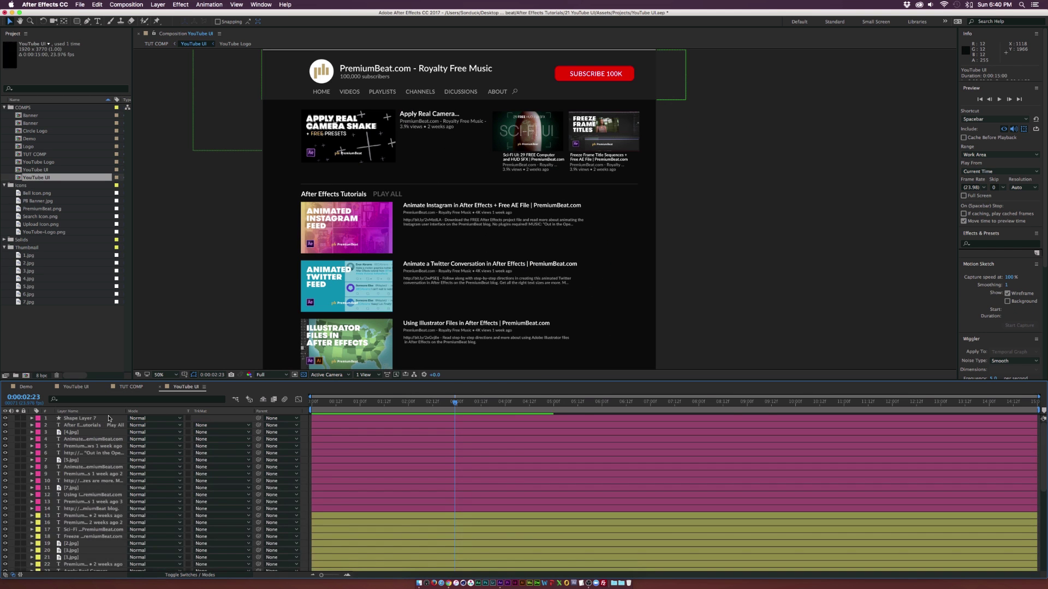
pyautogui.moveTo(490, 195); pyautogui.dragTo(500, 319)
pyautogui.scroll(-8, 129, 505)
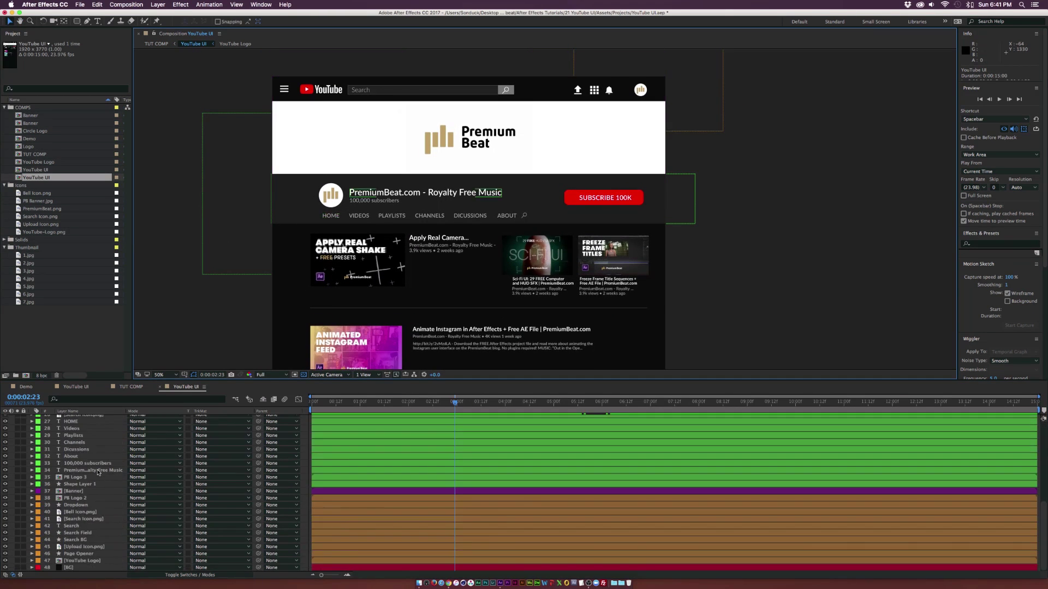
pyautogui.click(88, 506)
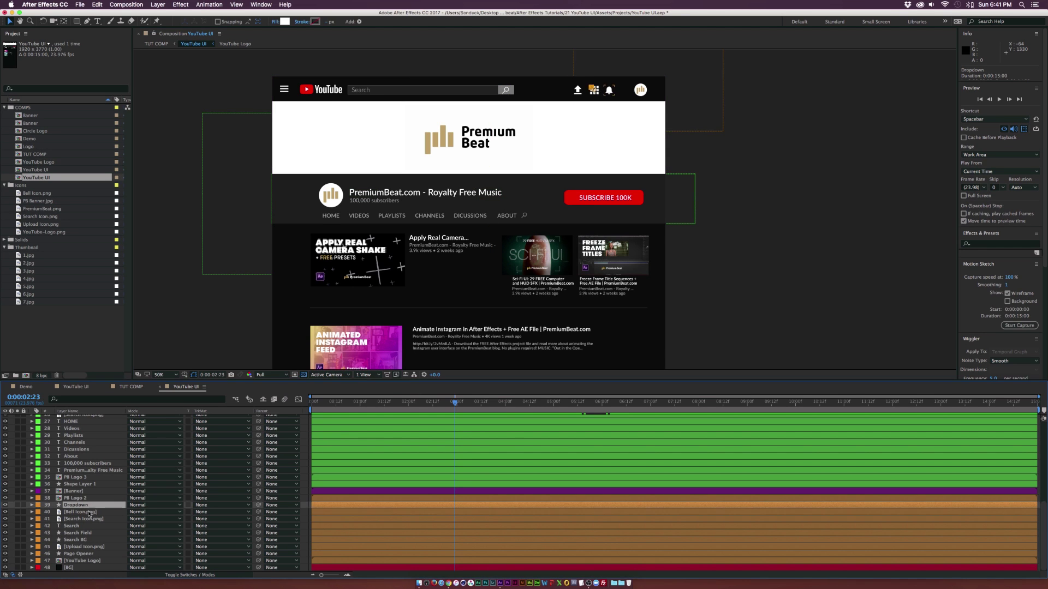
pyautogui.click(76, 491)
pyautogui.click(69, 477)
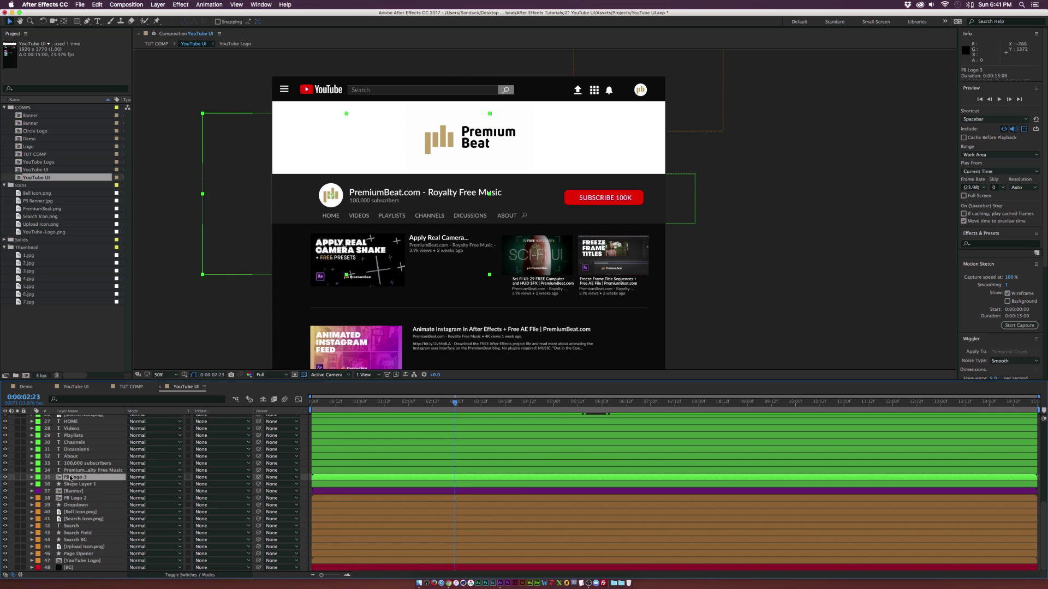
pyautogui.scroll(2, 77, 480)
pyautogui.scroll(7, 202, 407)
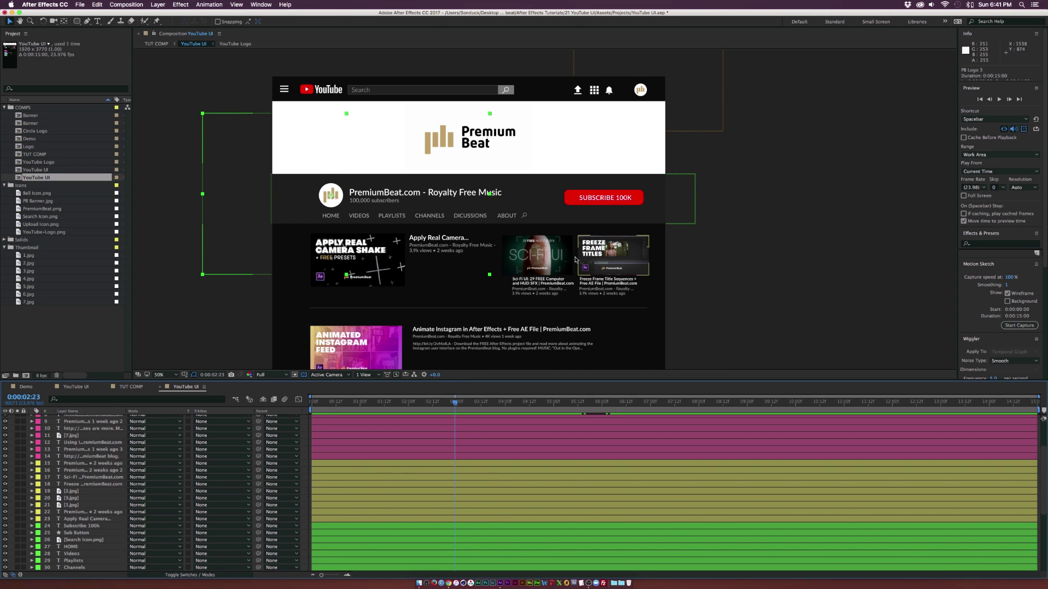
pyautogui.scroll(4, 91, 480)
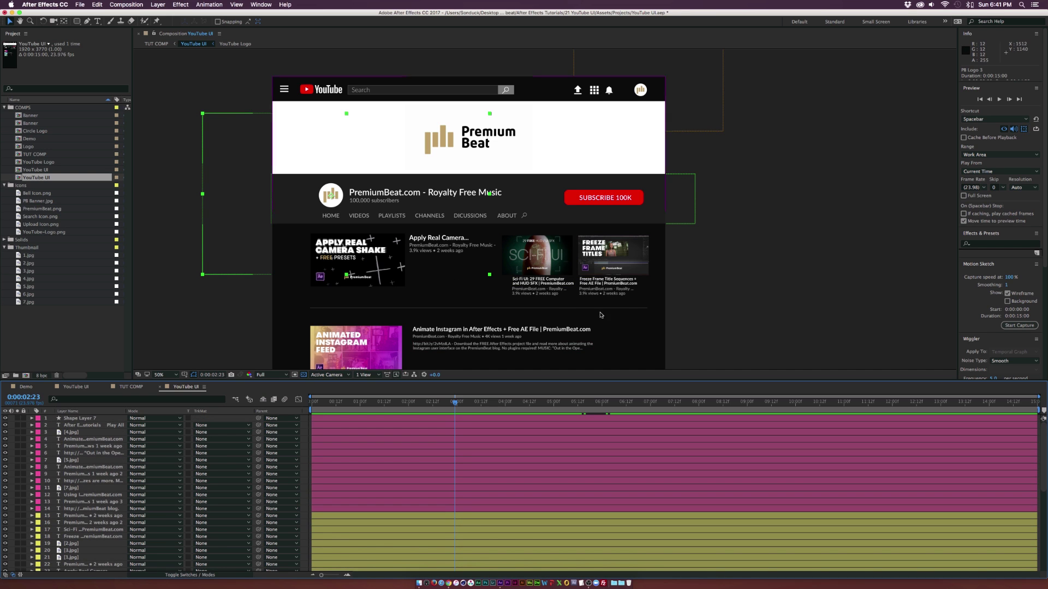
# Examine how the page sections match the color-coded layer groups, from the Shape Layer 7 divider to the Banner and the orange header layers
pyautogui.moveTo(534, 329); pyautogui.dragTo(507, 275)
pyautogui.press('v')
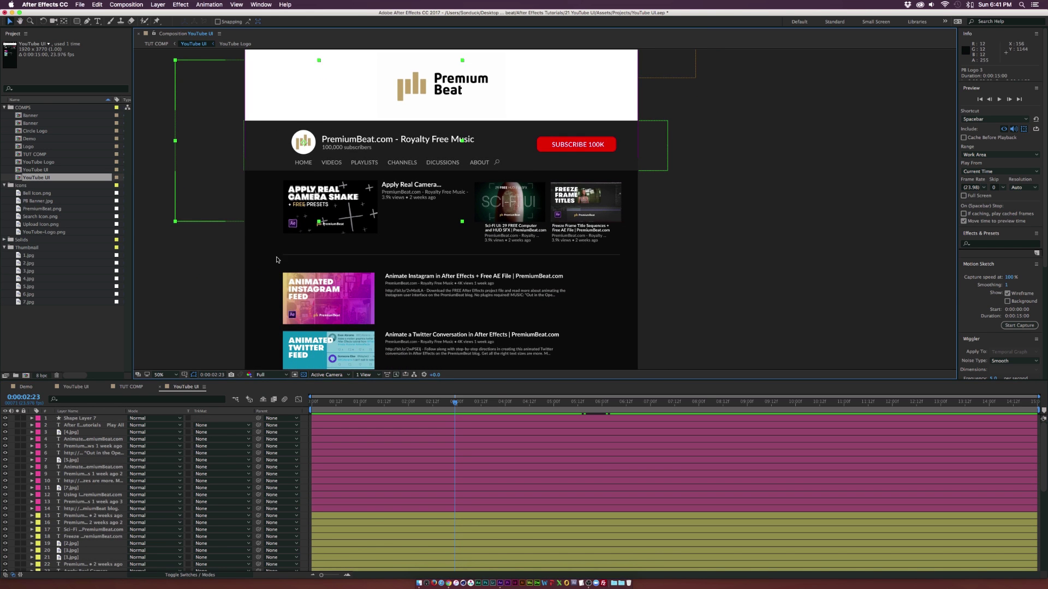
pyautogui.press('h')
pyautogui.moveTo(686, 217); pyautogui.dragTo(700, 288)
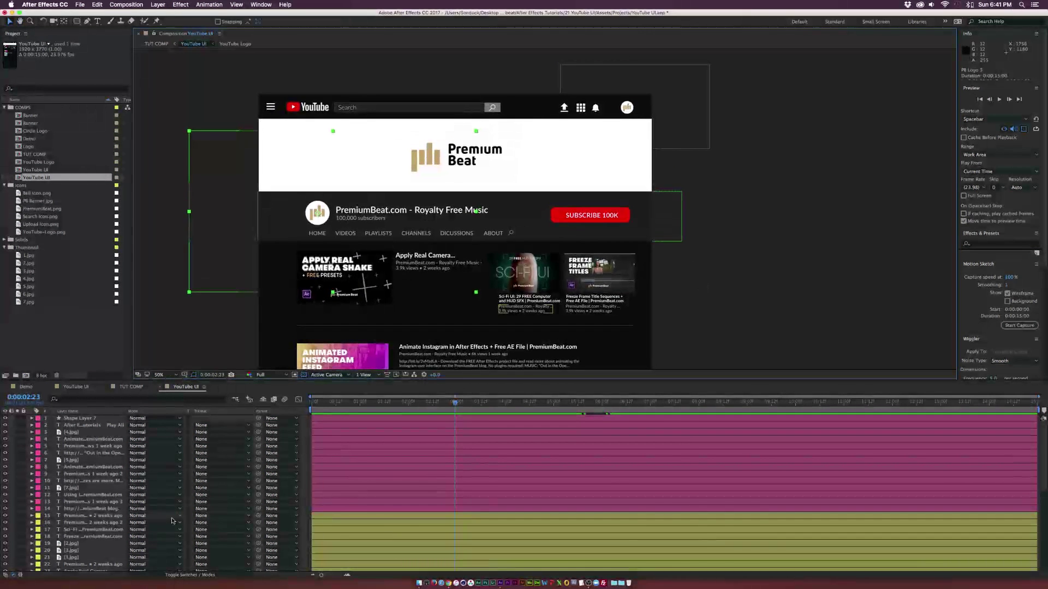
pyautogui.press('v')
pyautogui.click(87, 418)
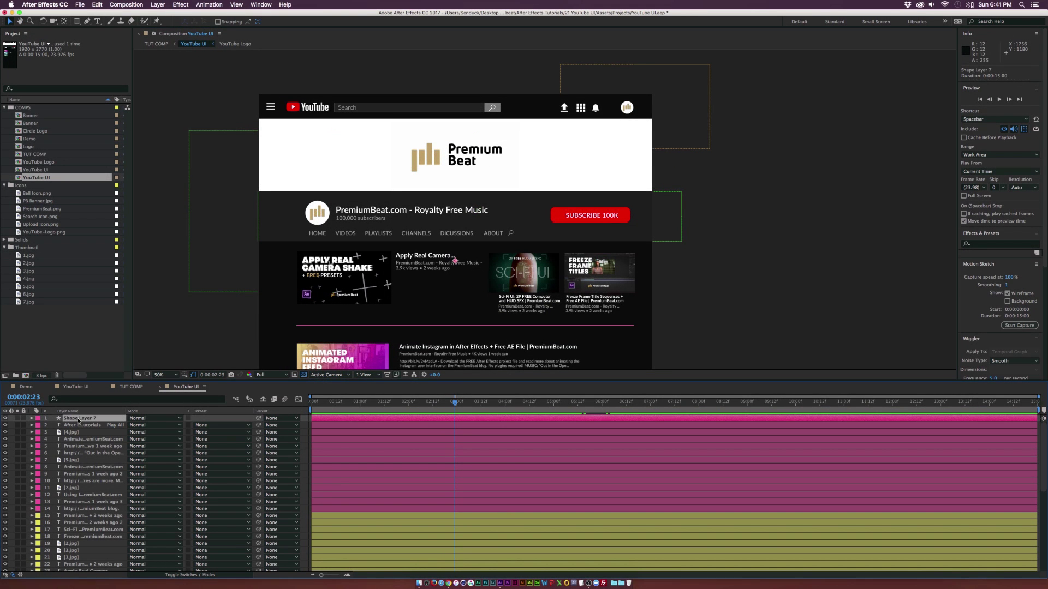
pyautogui.scroll(-10, 216, 488)
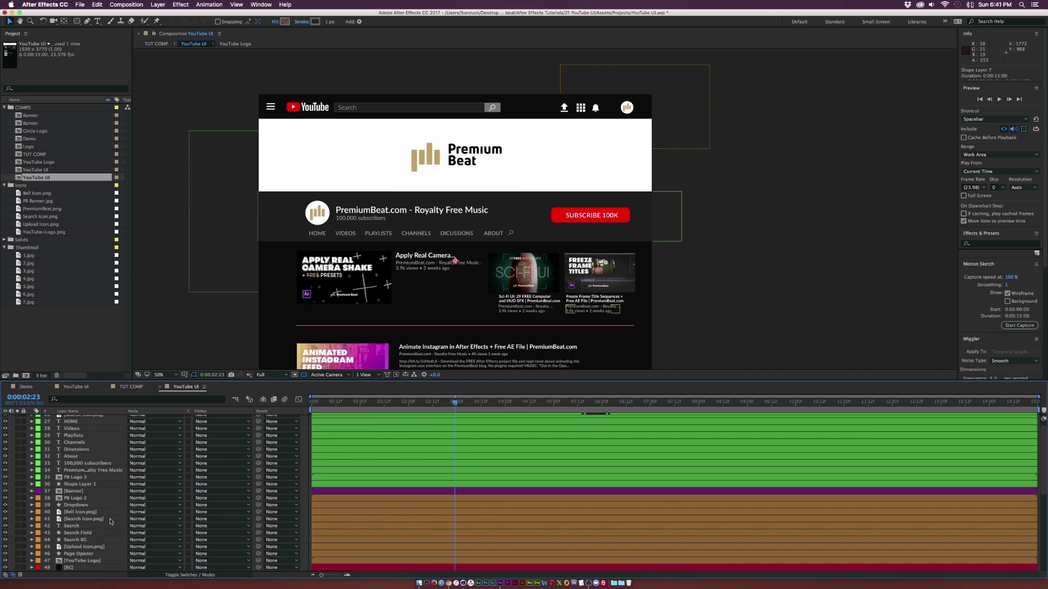
pyautogui.click(71, 559)
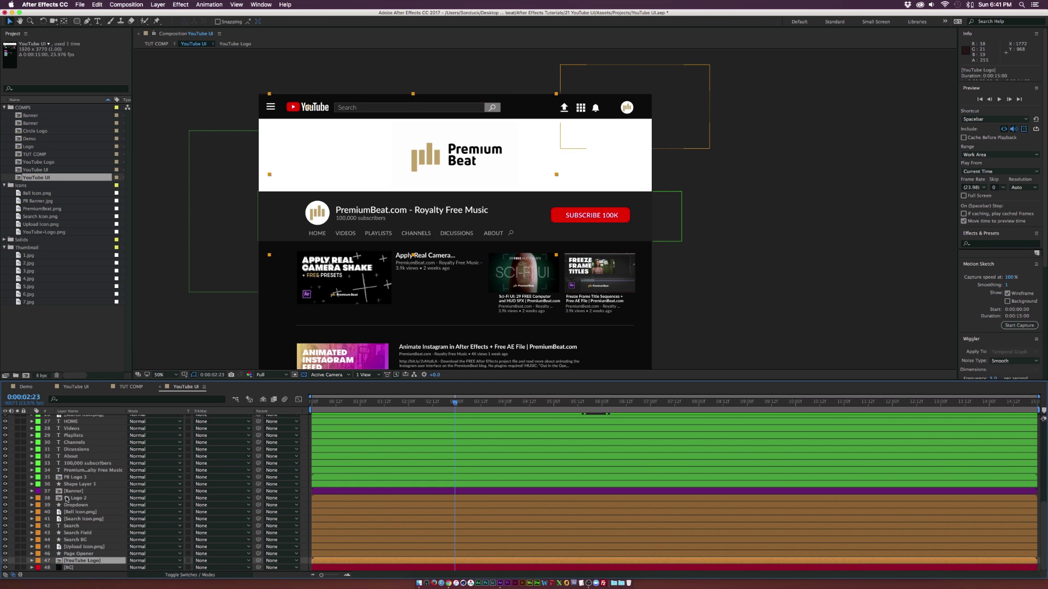
pyautogui.keyDown('shift'); pyautogui.click(76, 499); pyautogui.keyUp('shift')
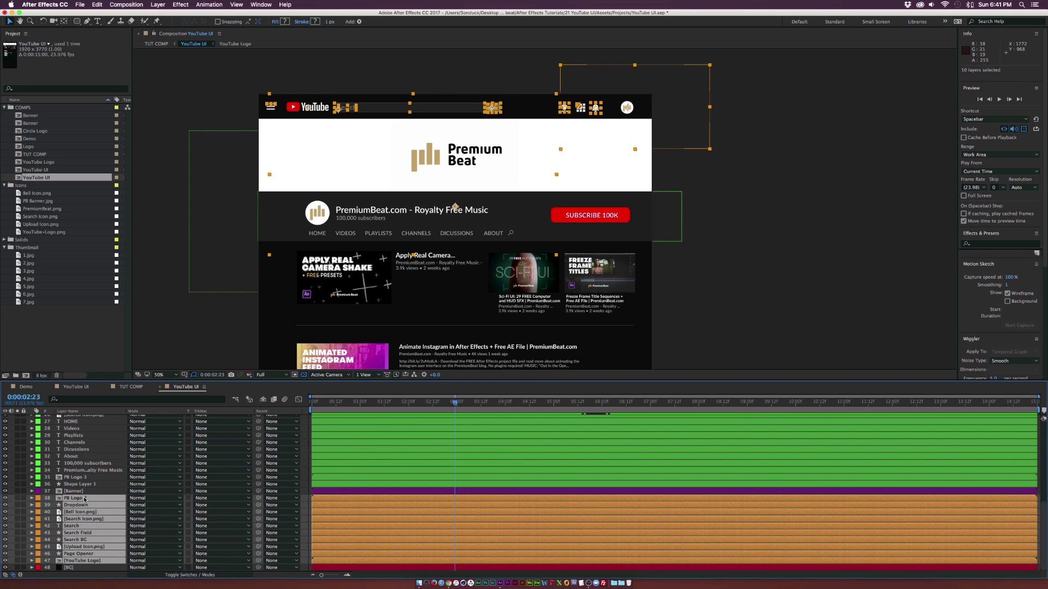
pyautogui.click(85, 491)
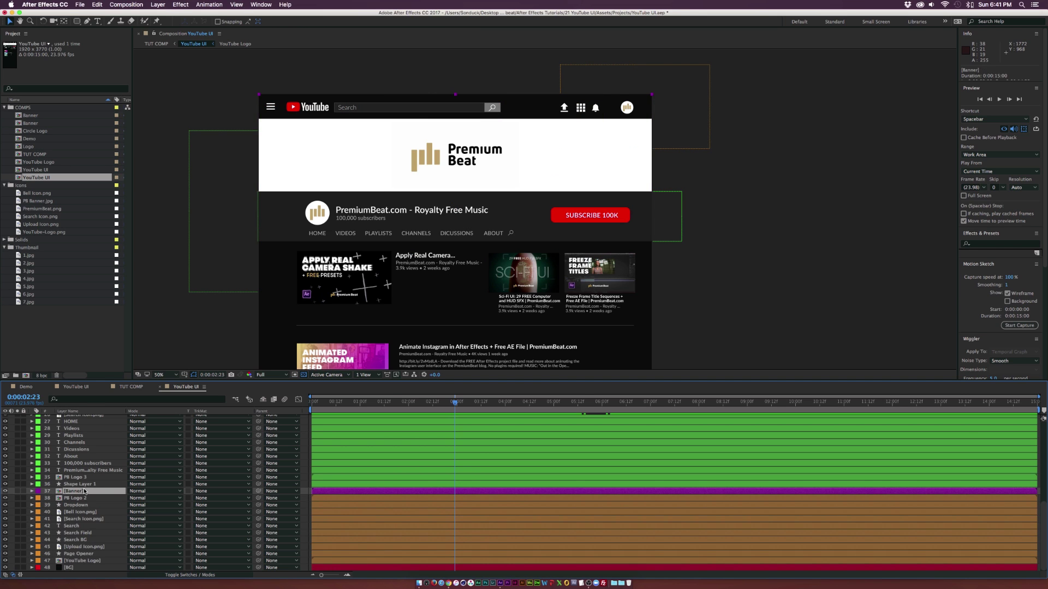
# Animate the YouTube Logo layer's Position from 241.6, -45.9 at 0:00:00:00 down to its original place at 0:00:00:19
pyautogui.click(82, 553)
pyautogui.press('Home')
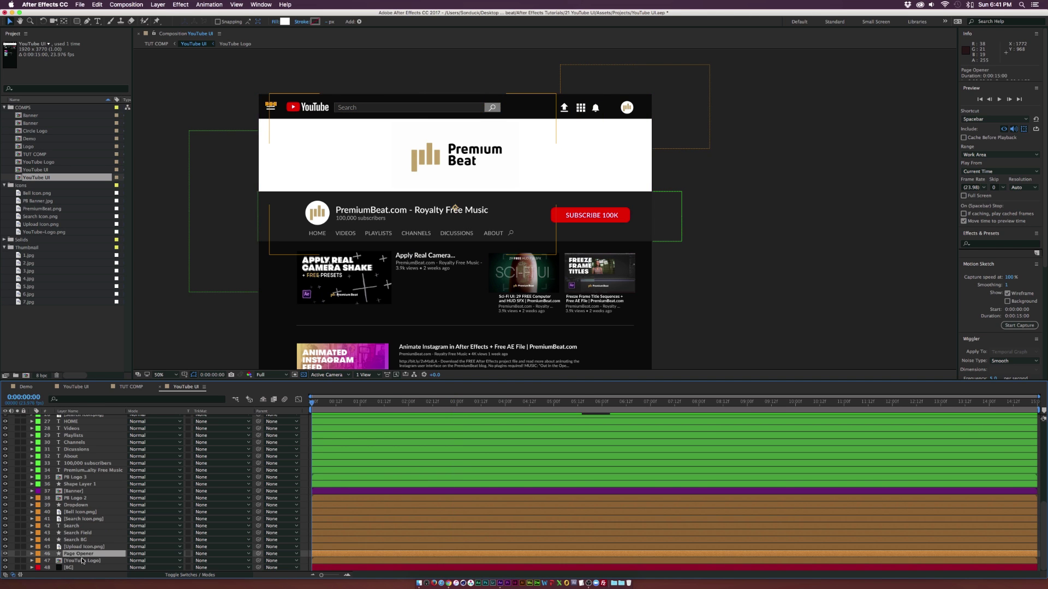
pyautogui.click(82, 561)
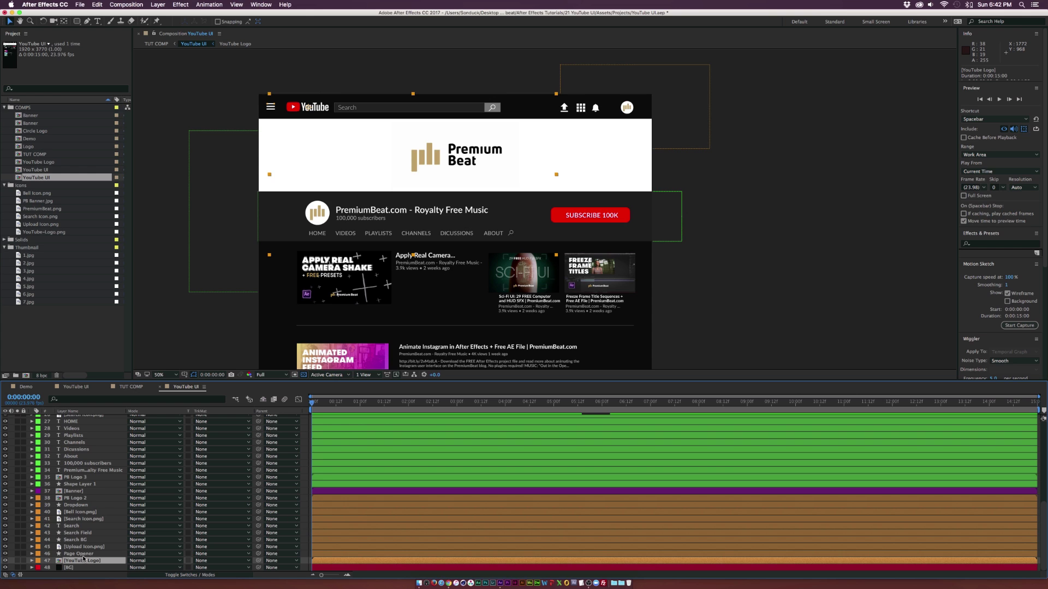
pyautogui.press('p')
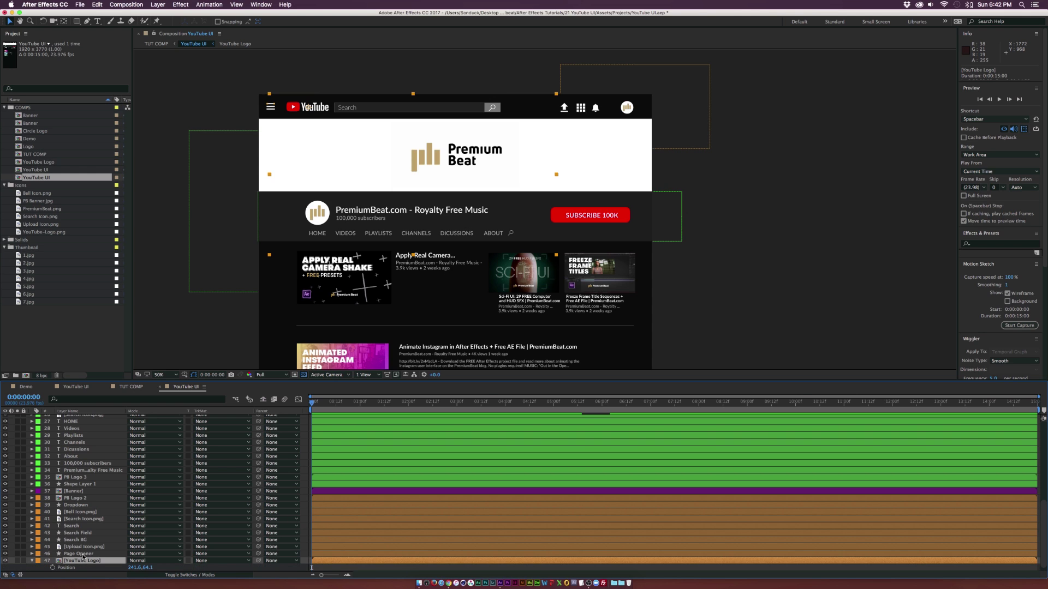
pyautogui.scroll(-1, 83, 557)
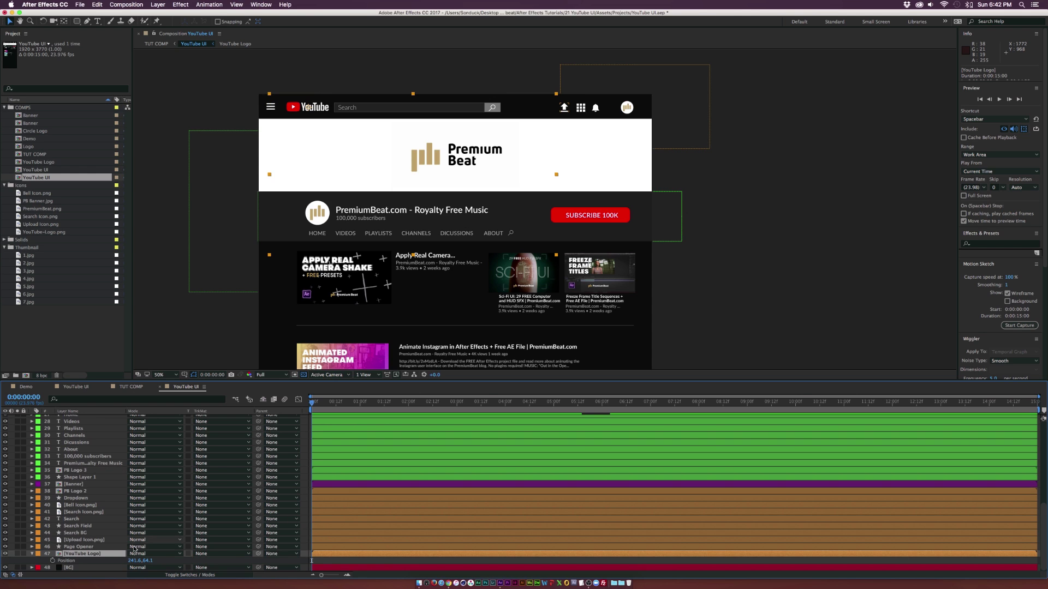
pyautogui.click(53, 561)
pyautogui.moveTo(314, 563); pyautogui.dragTo(355, 563)
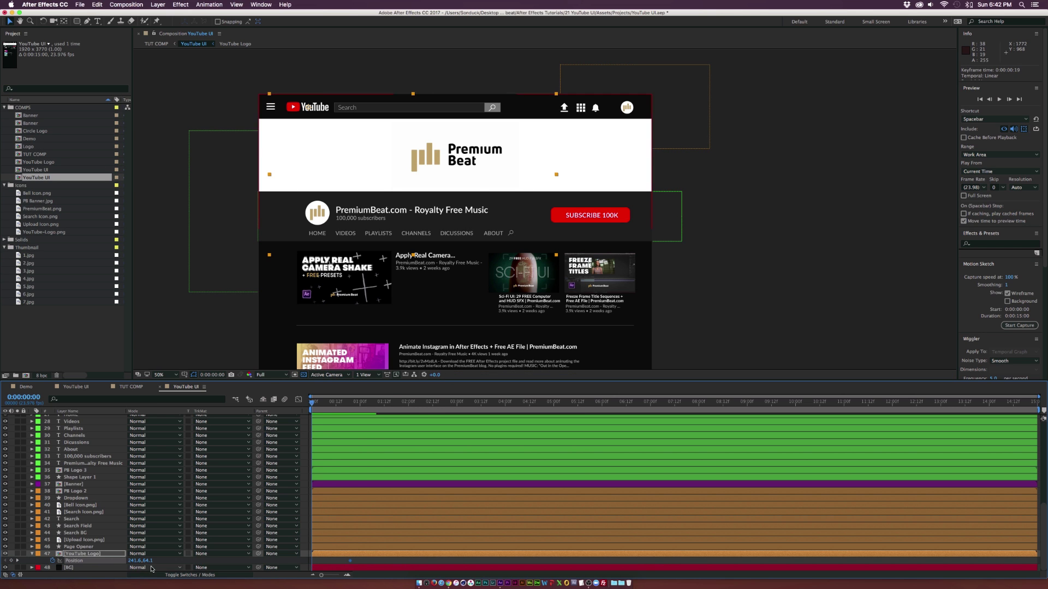
pyautogui.moveTo(145, 560); pyautogui.dragTo(149, 560)
# Animate the Page Opener layer's Position from 960, 443 at 0:00:00:00 down to its original place at 0:00:00:19
pyautogui.click(91, 547)
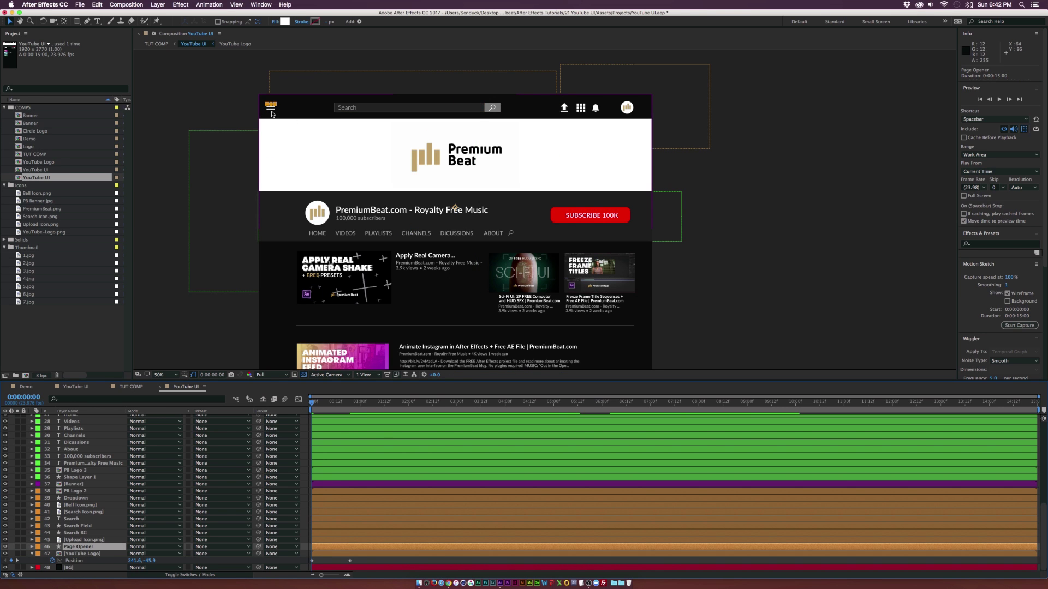
pyautogui.press('p')
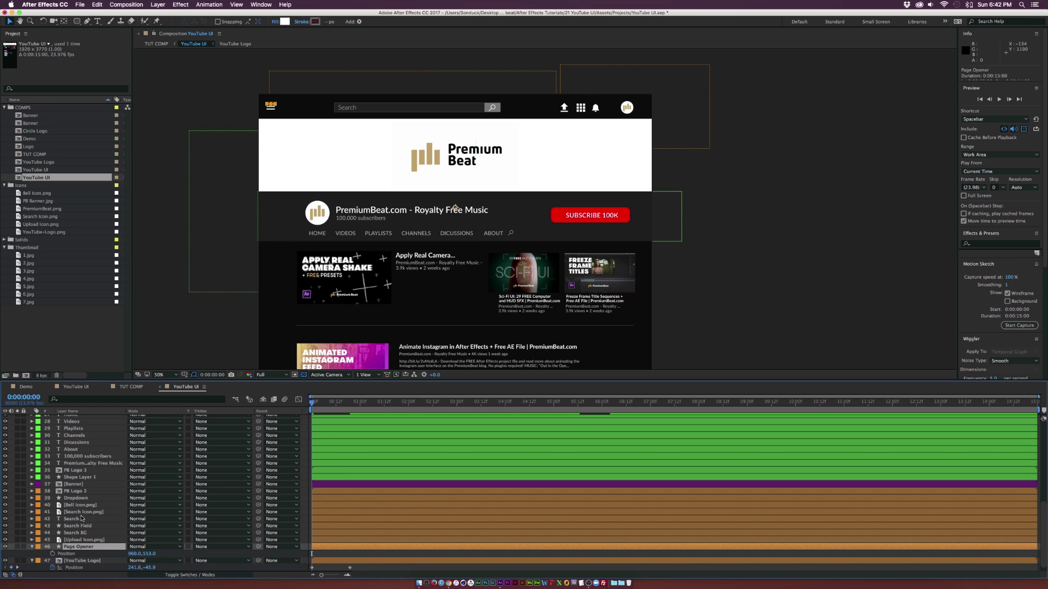
pyautogui.click(52, 554)
pyautogui.moveTo(311, 554); pyautogui.dragTo(349, 558)
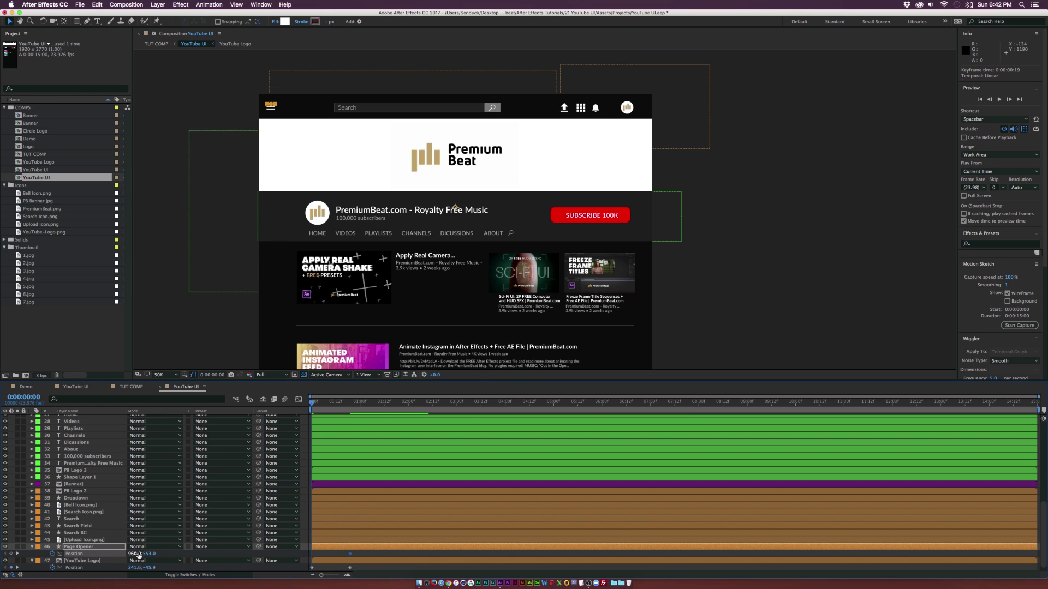
pyautogui.moveTo(148, 554); pyautogui.dragTo(134, 554)
# Animate Search Icon.png, Search and Search Field from X positions 3118.5, 2368 and 2940 at 0:00:00:12 to their original places at 0:00:01:11
pyautogui.click(93, 512)
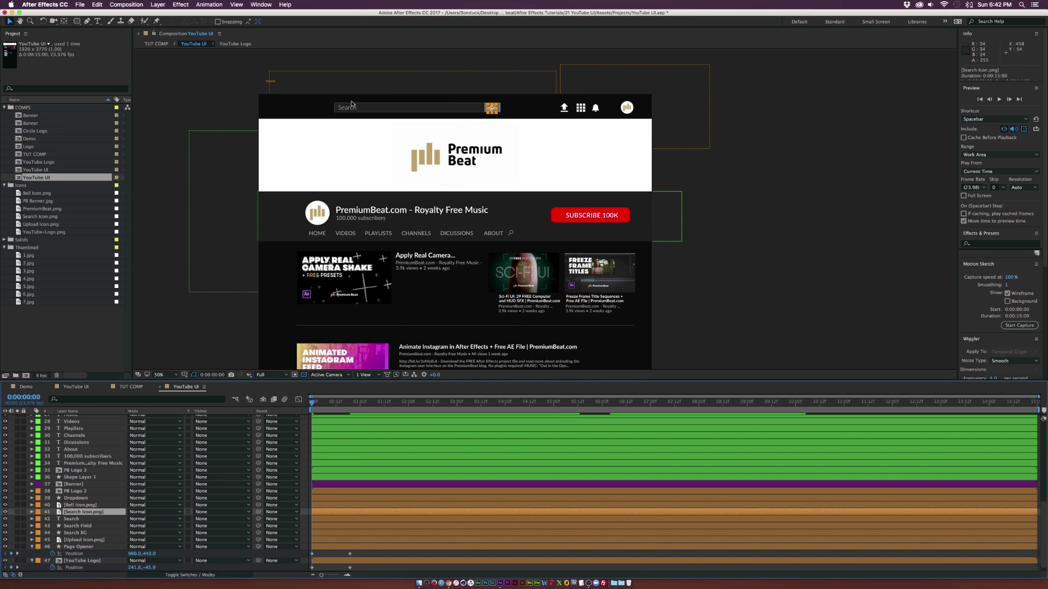
pyautogui.keyDown('shift'); pyautogui.click(78, 519); pyautogui.keyUp('shift')
pyautogui.keyDown('shift'); pyautogui.click(77, 526); pyautogui.keyUp('shift')
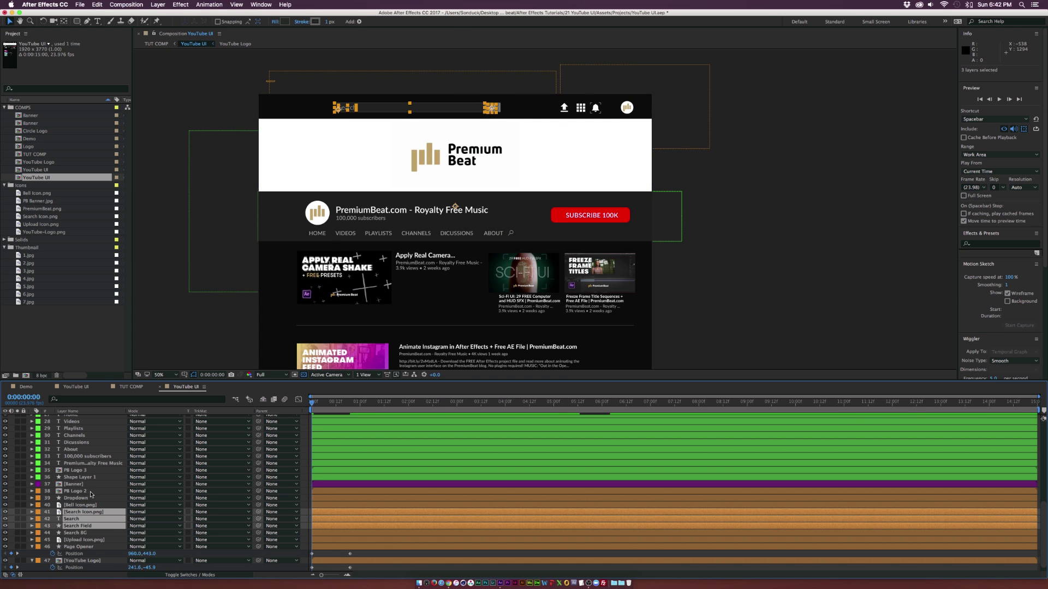
pyautogui.press('p')
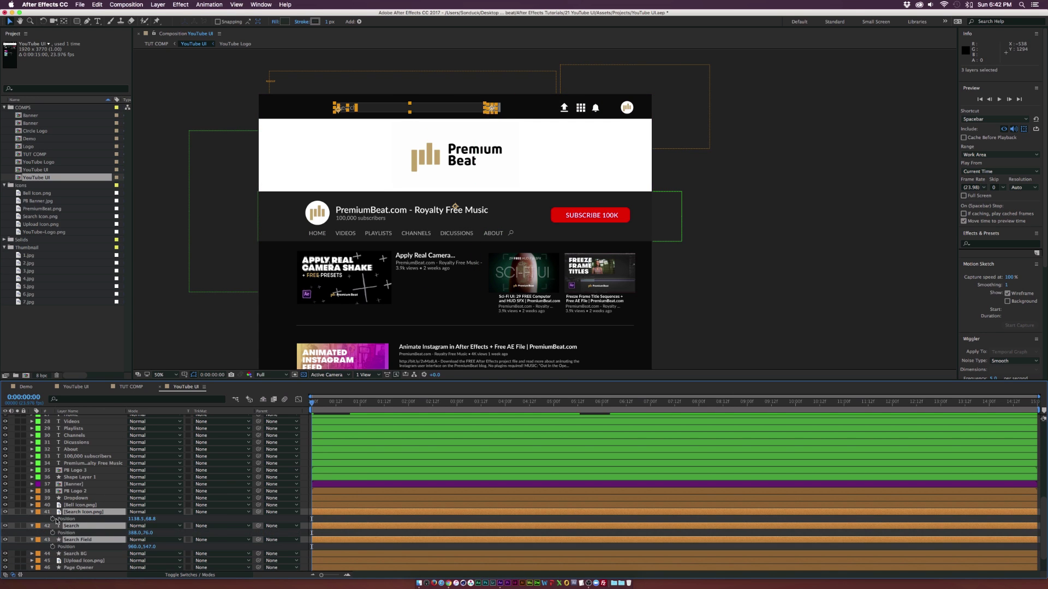
pyautogui.click(56, 519)
pyautogui.click(327, 521)
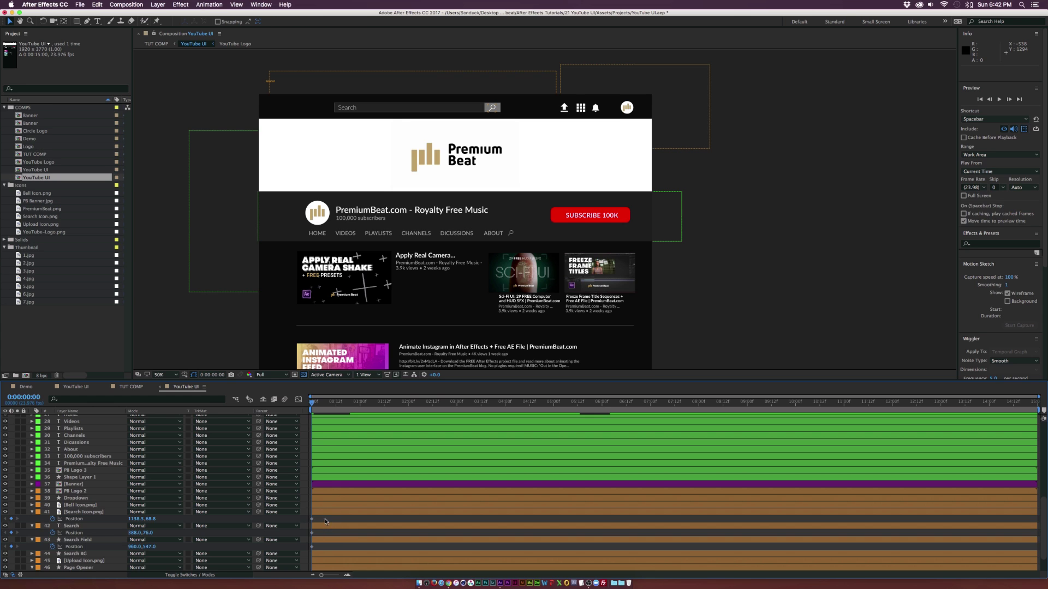
pyautogui.moveTo(325, 520)
pyautogui.mouseDown()
pyautogui.moveTo(309, 551)
pyautogui.moveTo(330, 521)
pyautogui.moveTo(342, 522)
pyautogui.mouseUp()
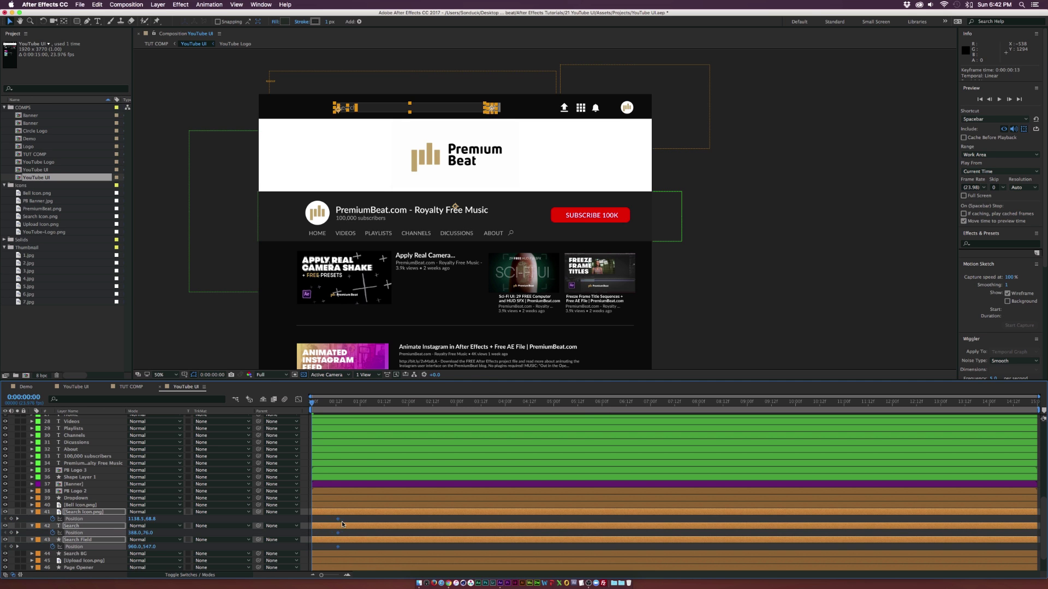
pyautogui.click(336, 405)
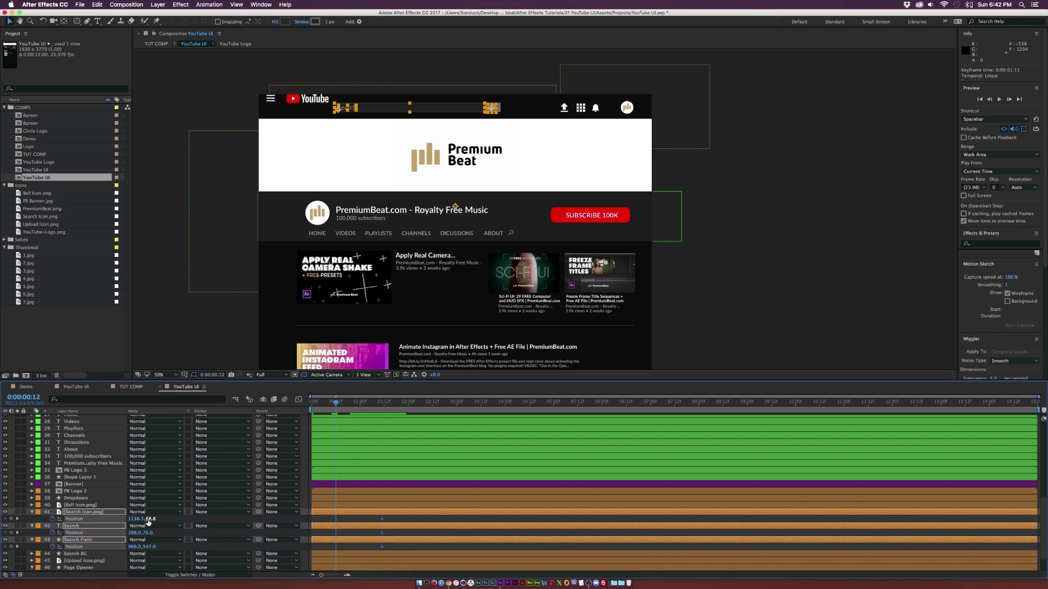
pyautogui.moveTo(148, 522); pyautogui.dragTo(216, 519)
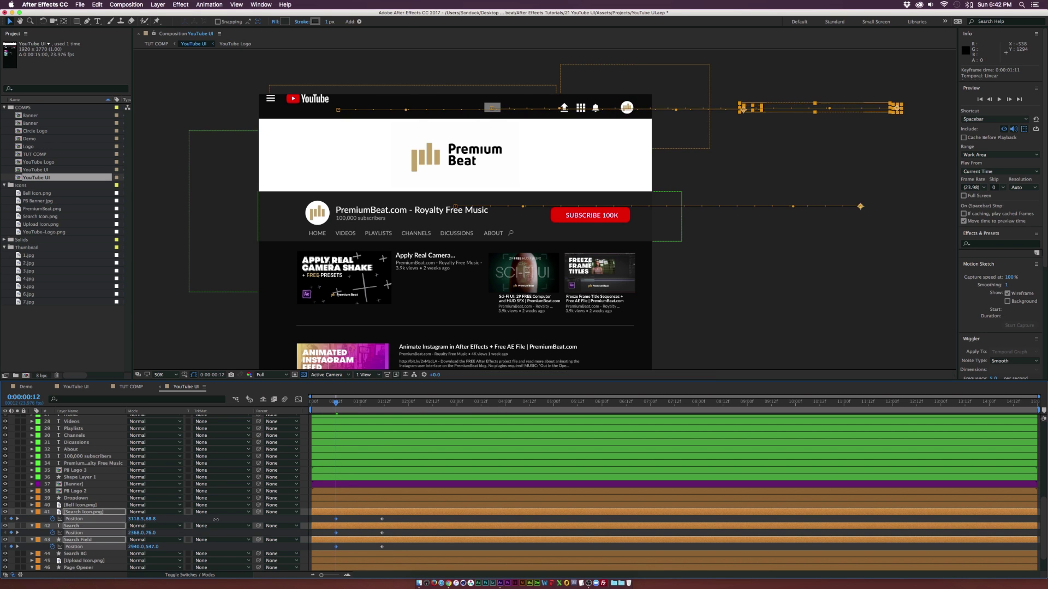
# Apply Easy Ease to all Position keyframes of the three search layers, Page Opener and YouTube Logo
pyautogui.moveTo(396, 517); pyautogui.dragTo(373, 549)
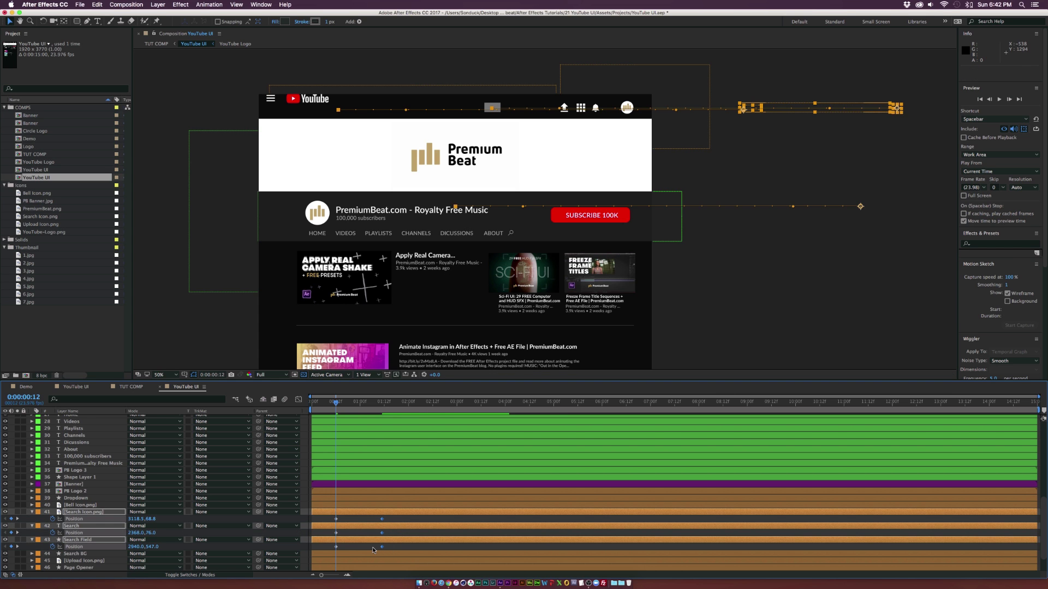
pyautogui.scroll(-2, 367, 544)
pyautogui.moveTo(392, 493); pyautogui.dragTo(289, 568)
pyautogui.press('F9')
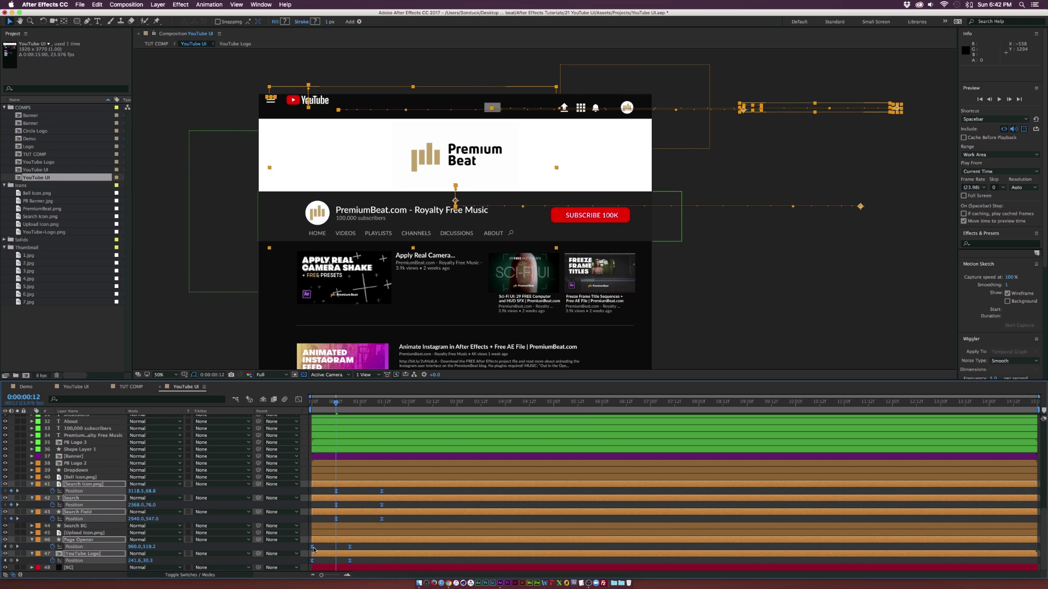
# Move the Upload Icon.png layer directly above Bell Icon.png in the layer stack
pyautogui.click(75, 478)
pyautogui.click(76, 533)
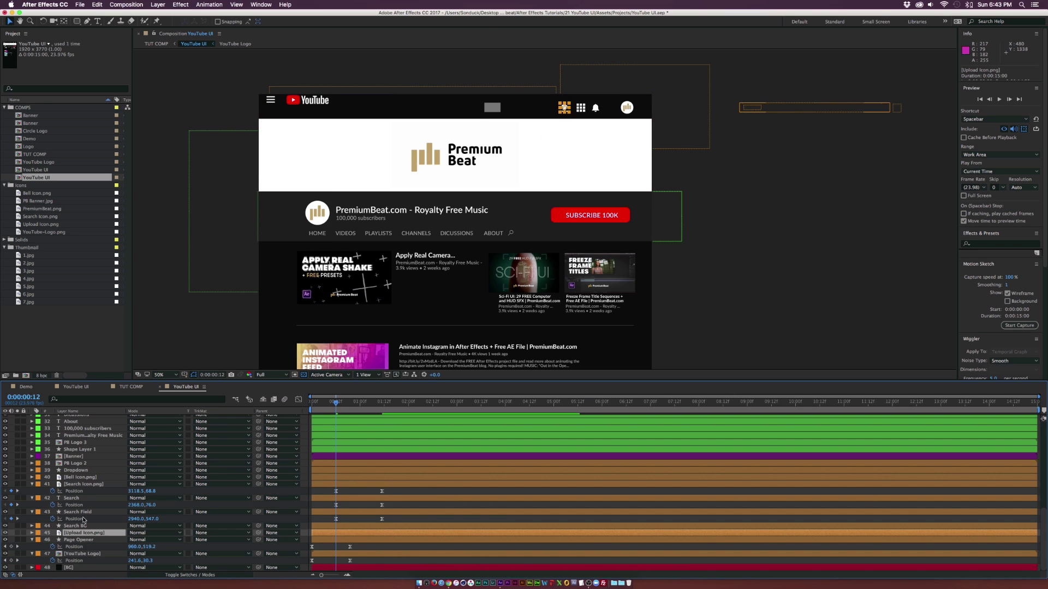
pyautogui.moveTo(79, 534); pyautogui.dragTo(77, 479)
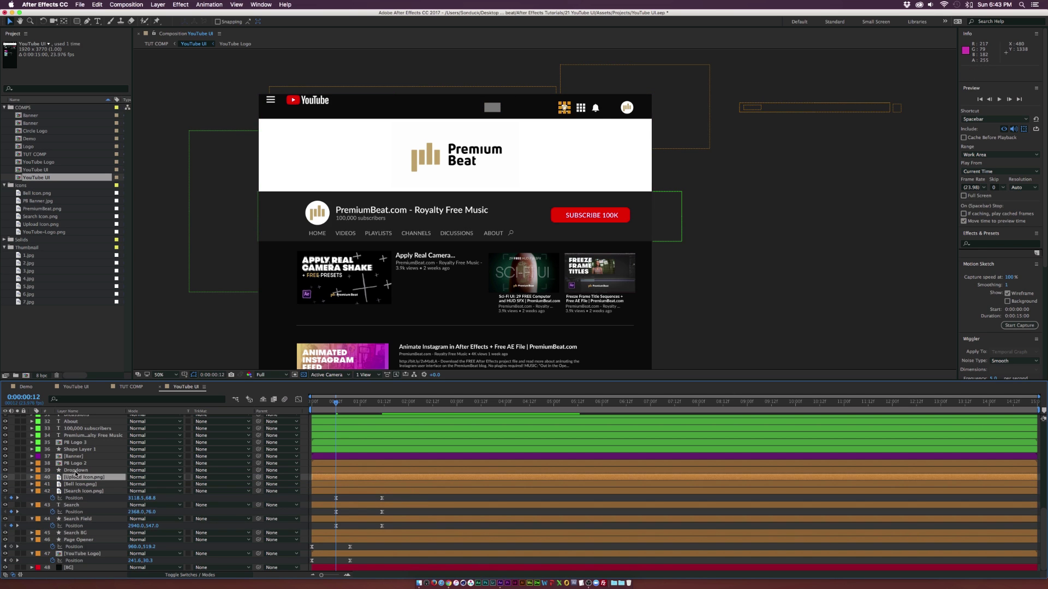
# Animate the Scale of PB Logo 2, Dropdown, Upload Icon.png and Bell Icon.png from 0% at 0:00:00:13 to their original sizes at 0:00:01:04
pyautogui.keyDown('super'); pyautogui.click(75, 470); pyautogui.keyUp('super')
pyautogui.keyDown('super'); pyautogui.click(77, 484); pyautogui.keyUp('super')
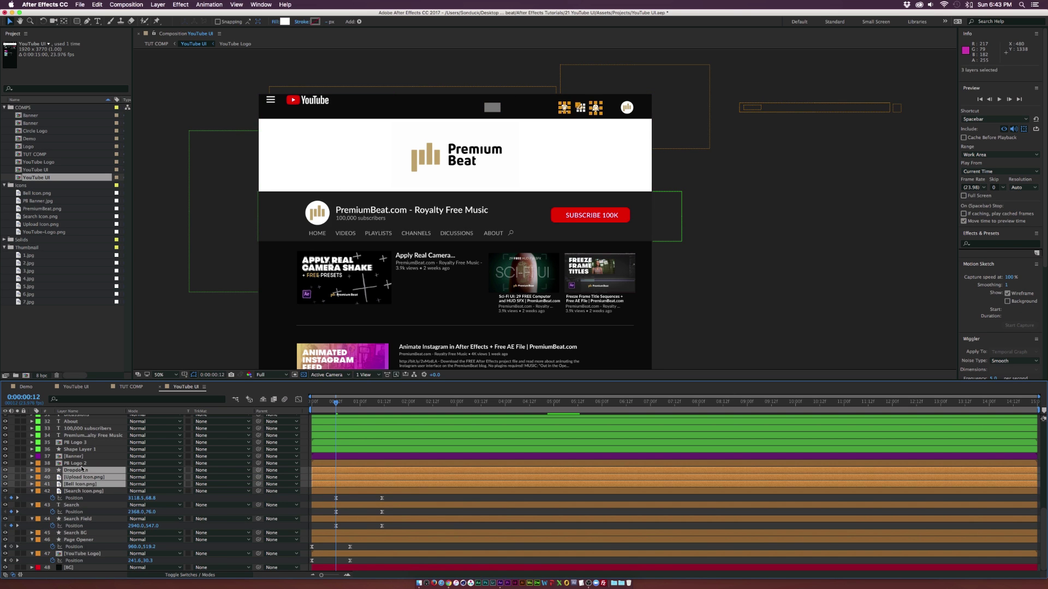
pyautogui.keyDown('super'); pyautogui.click(74, 463); pyautogui.keyUp('super')
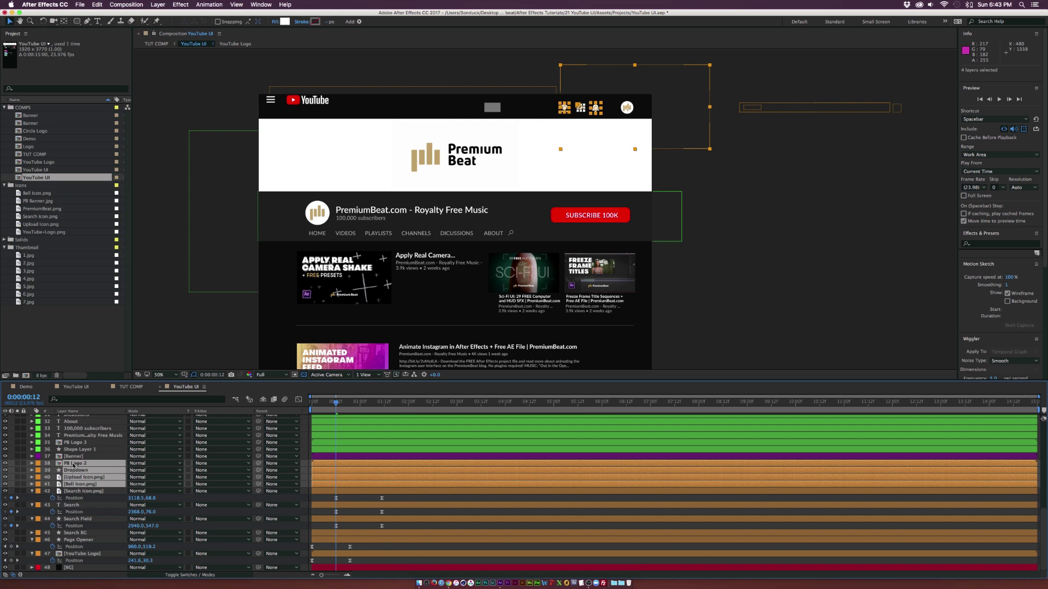
pyautogui.press('s')
pyautogui.click(52, 470)
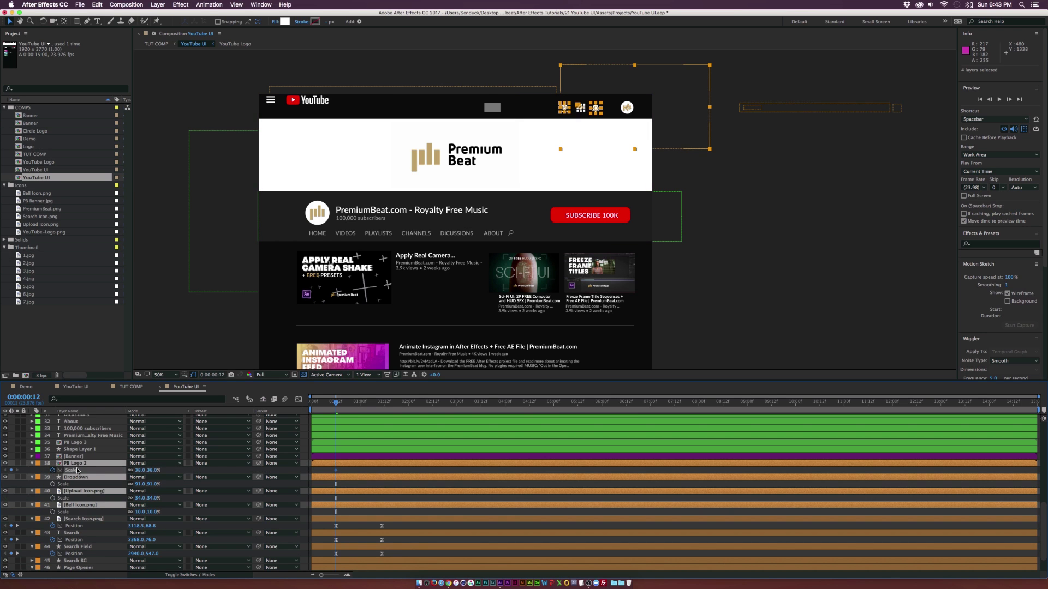
pyautogui.moveTo(345, 405)
pyautogui.mouseDown()
pyautogui.moveTo(355, 404)
pyautogui.moveTo(338, 405)
pyautogui.mouseUp()
pyautogui.moveTo(336, 474); pyautogui.dragTo(361, 479)
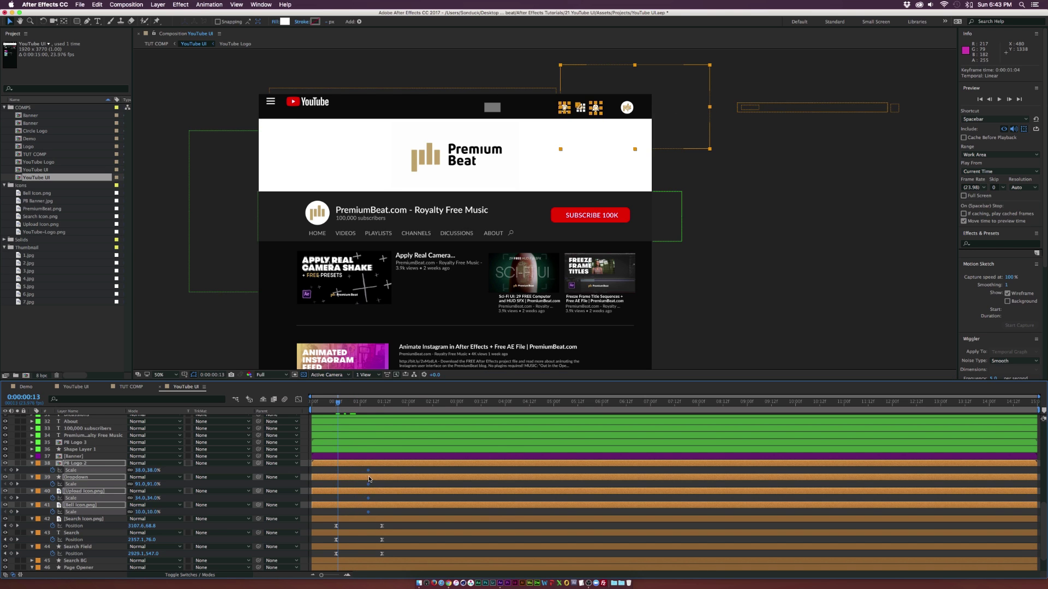
pyautogui.click(140, 471)
pyautogui.write('0')
pyautogui.press('Return')
# Ease and lengthen the four layers' Scale animations, staggering them in the order Bell Icon.png, Upload Icon.png, Dropdown, PB Logo 2
pyautogui.moveTo(380, 473); pyautogui.dragTo(330, 517)
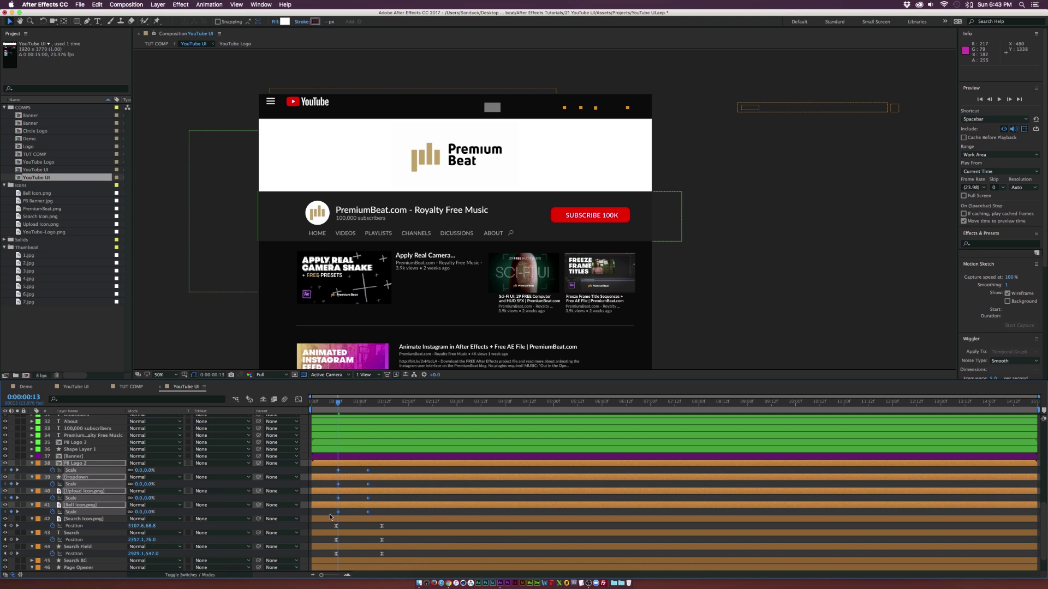
pyautogui.moveTo(376, 468); pyautogui.dragTo(415, 470)
pyautogui.click(335, 486)
pyautogui.press('super+z')
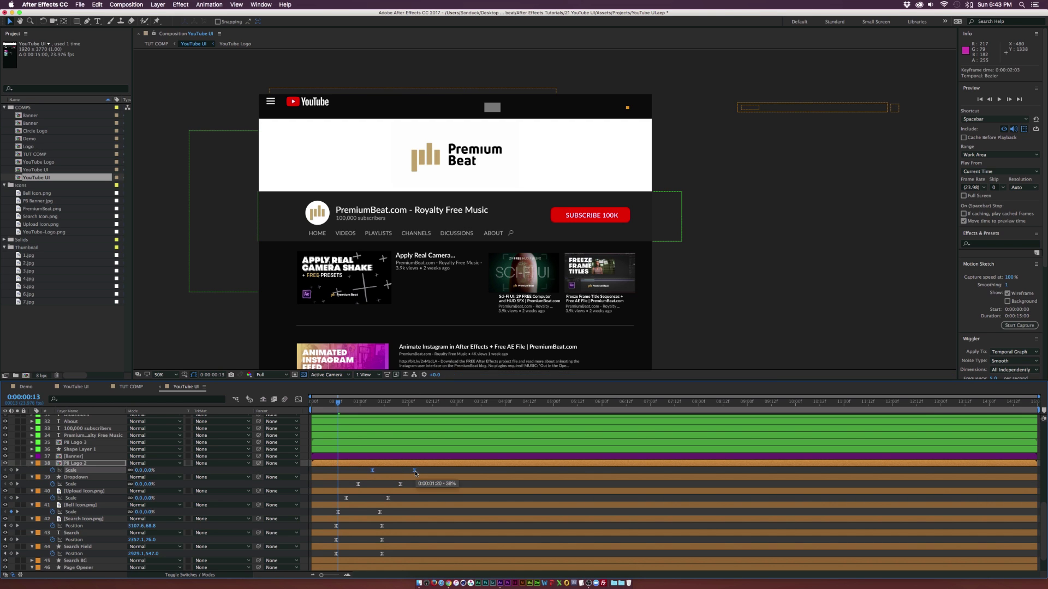
pyautogui.moveTo(326, 405); pyautogui.dragTo(411, 415)
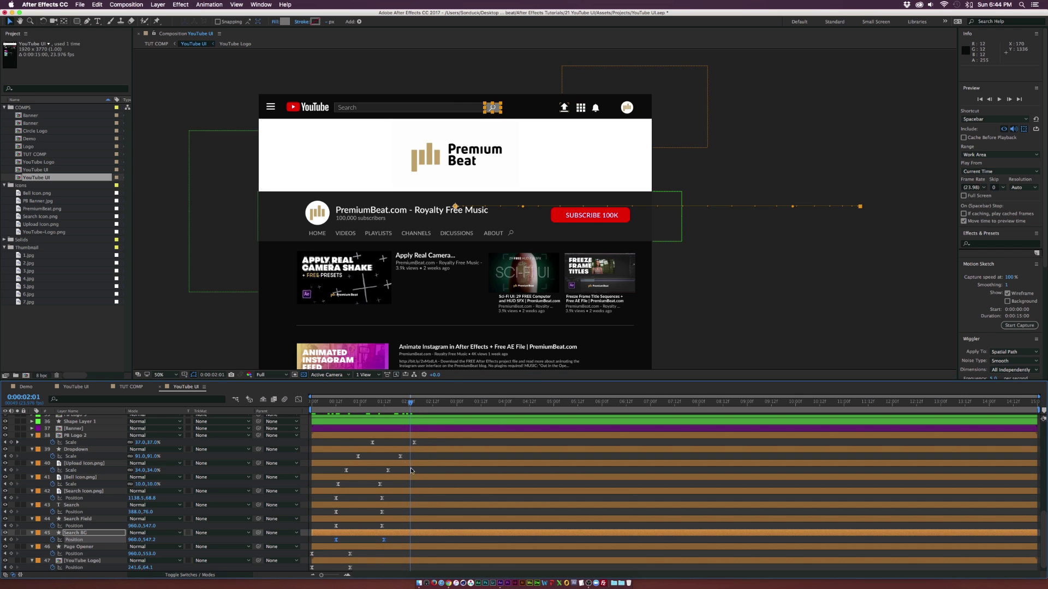
# Animate the Banner layer's Position from X -1050 at 0:00:01:13 to its original place at 0:00:02:13, with eased keyframes
pyautogui.click(71, 429)
pyautogui.moveTo(399, 403); pyautogui.dragTo(413, 437)
pyautogui.press('p')
pyautogui.click(53, 437)
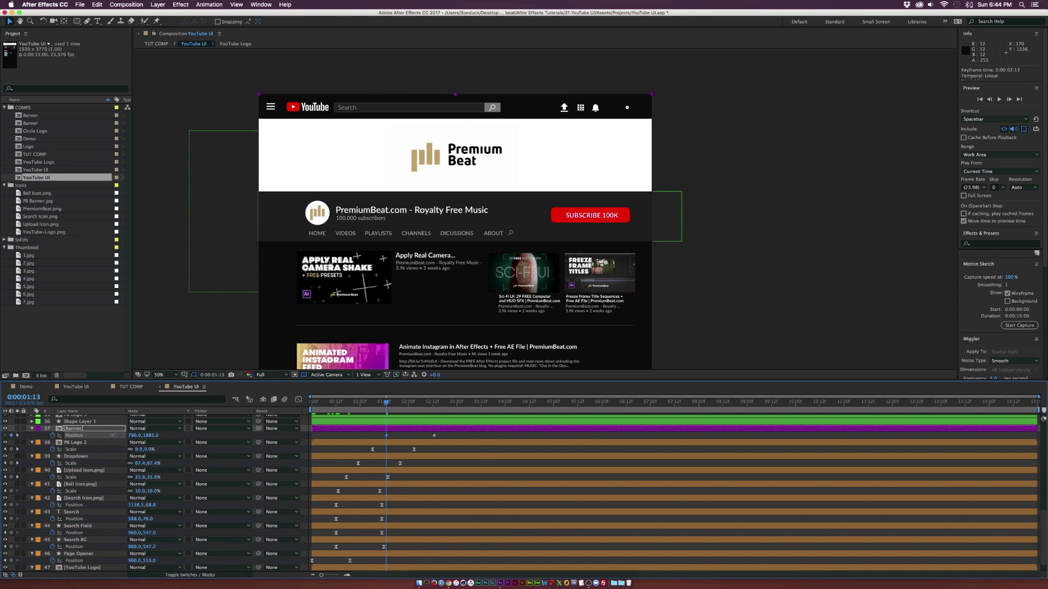
pyautogui.moveTo(112, 435); pyautogui.dragTo(51, 435)
pyautogui.moveTo(450, 433); pyautogui.dragTo(305, 441)
# Animate Shape Layer 1's Position from X 3040 at 0:00:02:01 to its original place at 0:00:02:20, with eased keyframes
pyautogui.scroll(5, 344, 477)
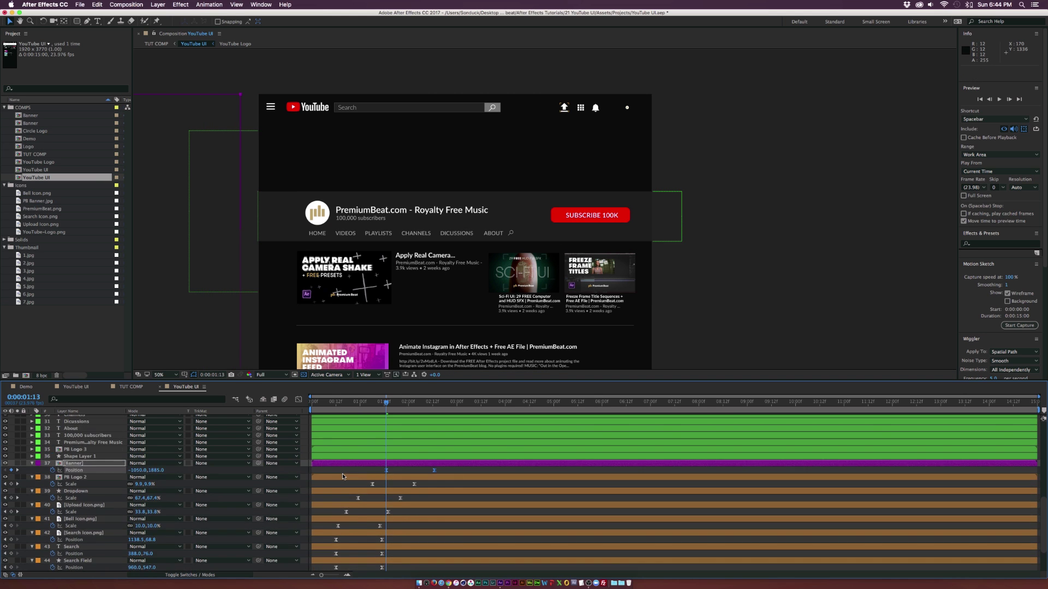
pyautogui.click(82, 498)
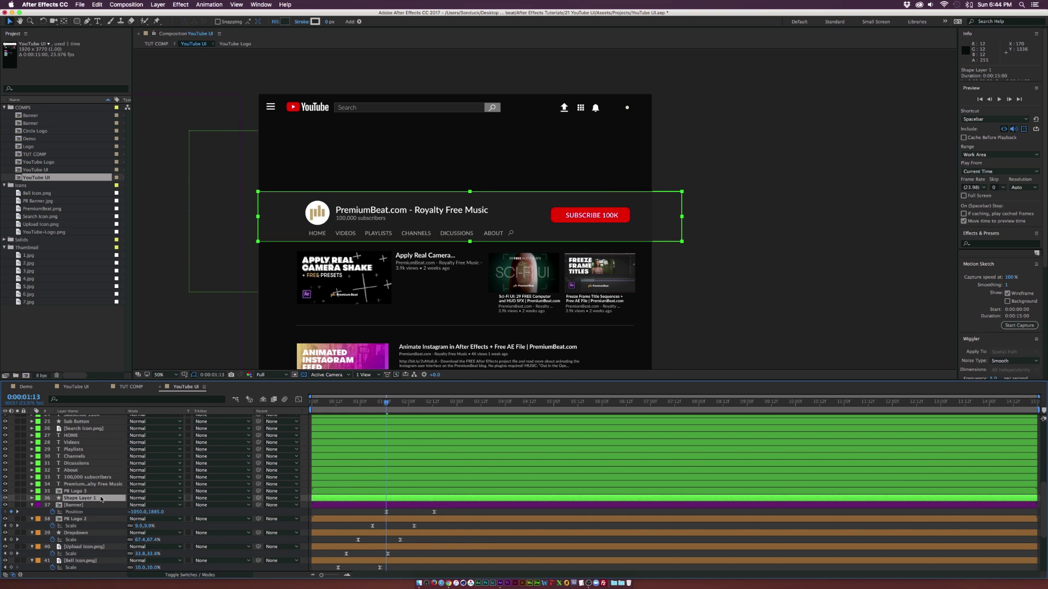
pyautogui.press('p')
pyautogui.click(54, 505)
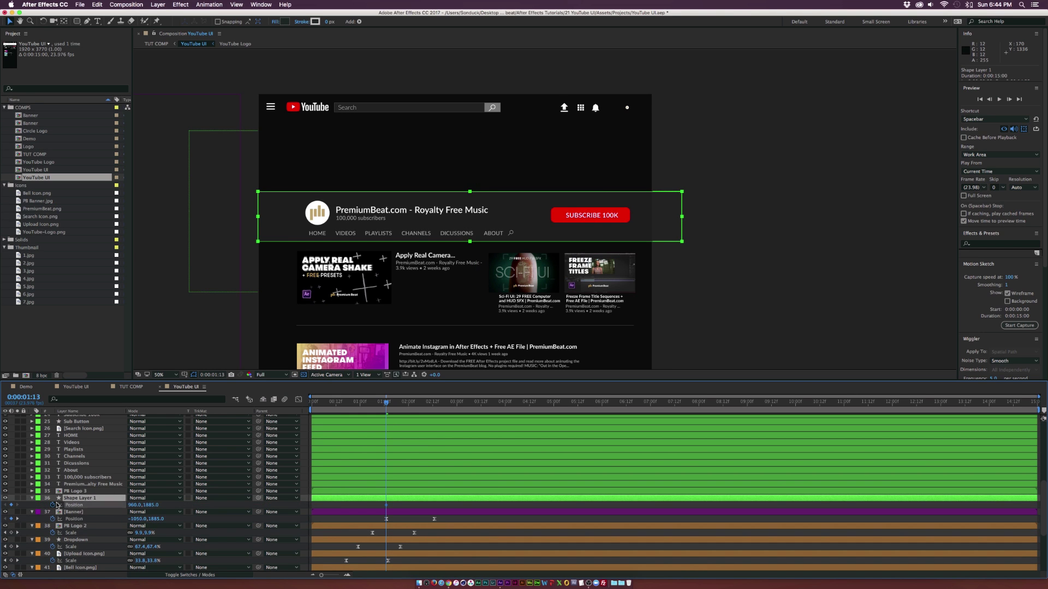
pyautogui.moveTo(387, 505); pyautogui.dragTo(403, 507)
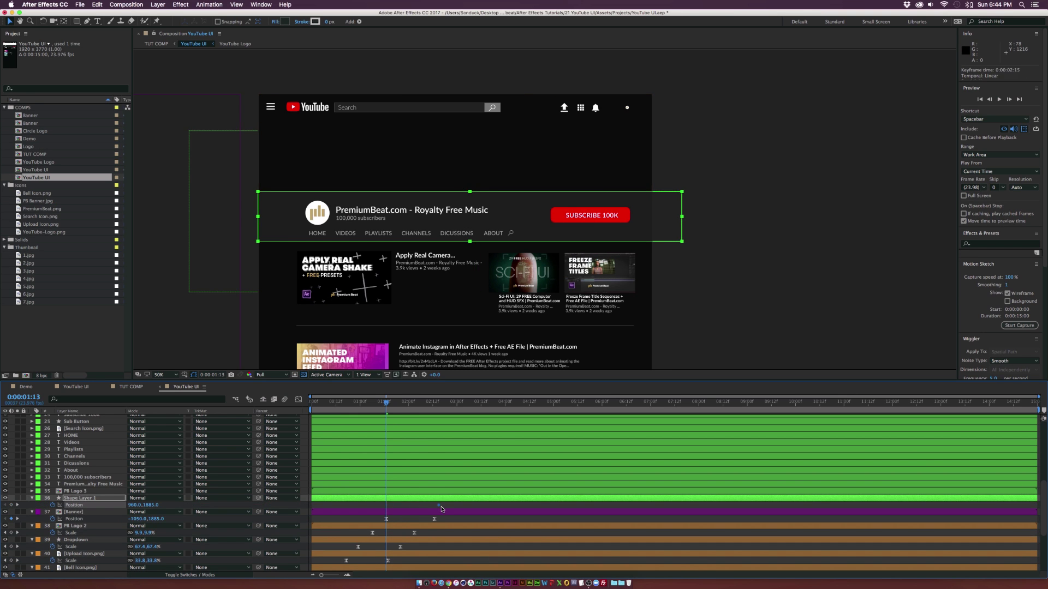
pyautogui.moveTo(399, 410); pyautogui.dragTo(410, 405)
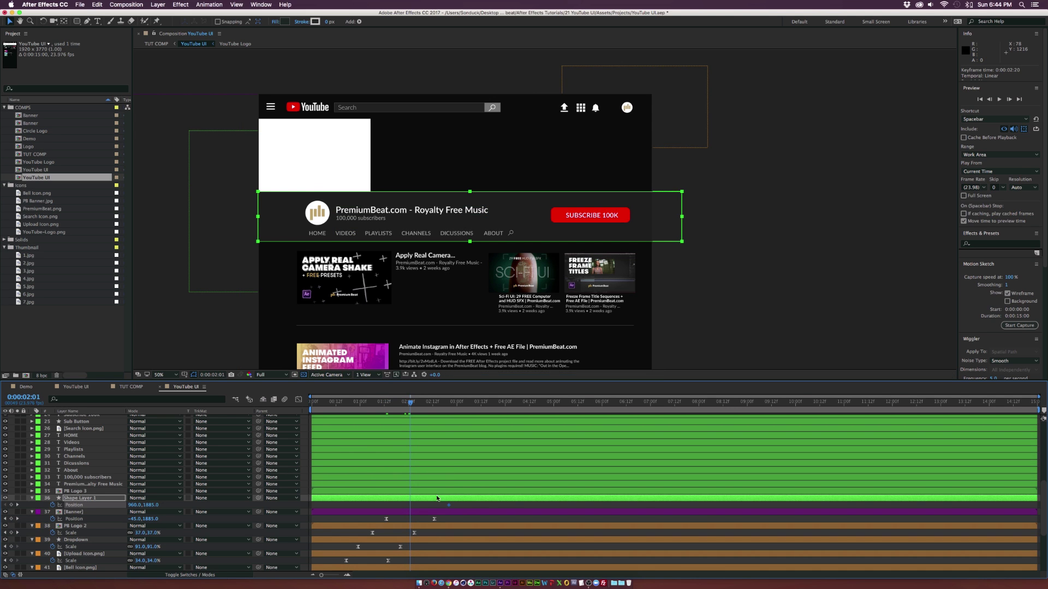
pyautogui.moveTo(209, 507); pyautogui.dragTo(223, 507)
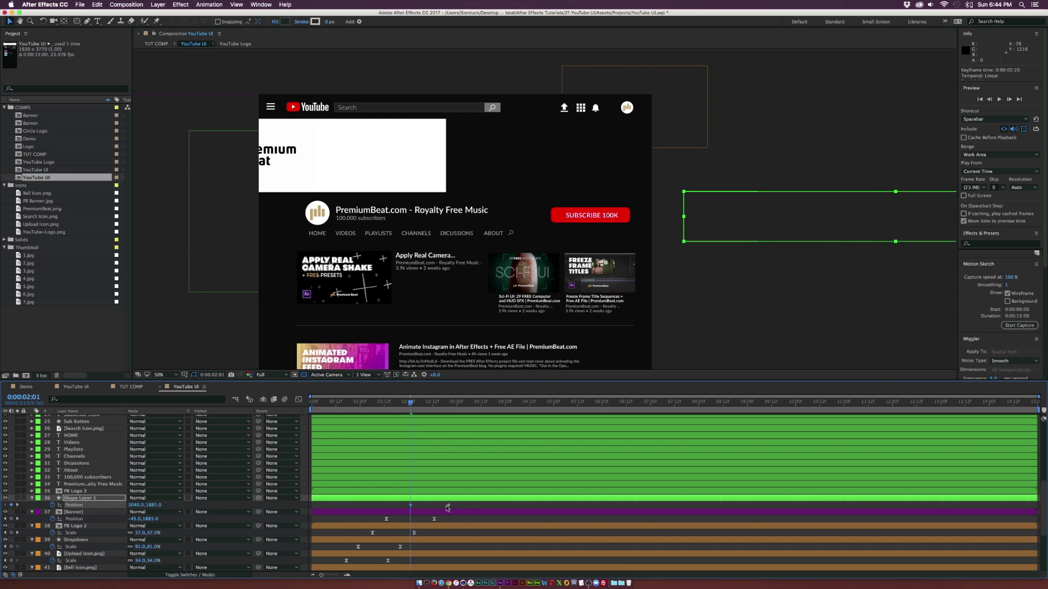
pyautogui.moveTo(460, 508); pyautogui.dragTo(431, 508)
pyautogui.moveTo(411, 404); pyautogui.dragTo(452, 405)
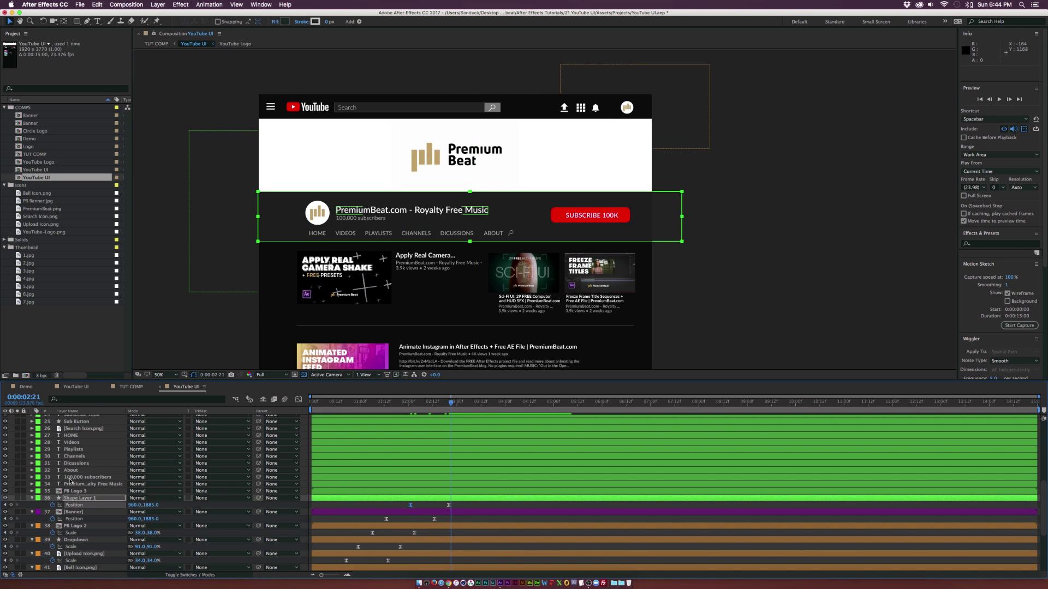
# Apply the Fade Up And Flip text animation preset to the HOME, Videos, Playlists, Channels, Dicussions and About layers at 0:00:02:21
pyautogui.click(71, 436)
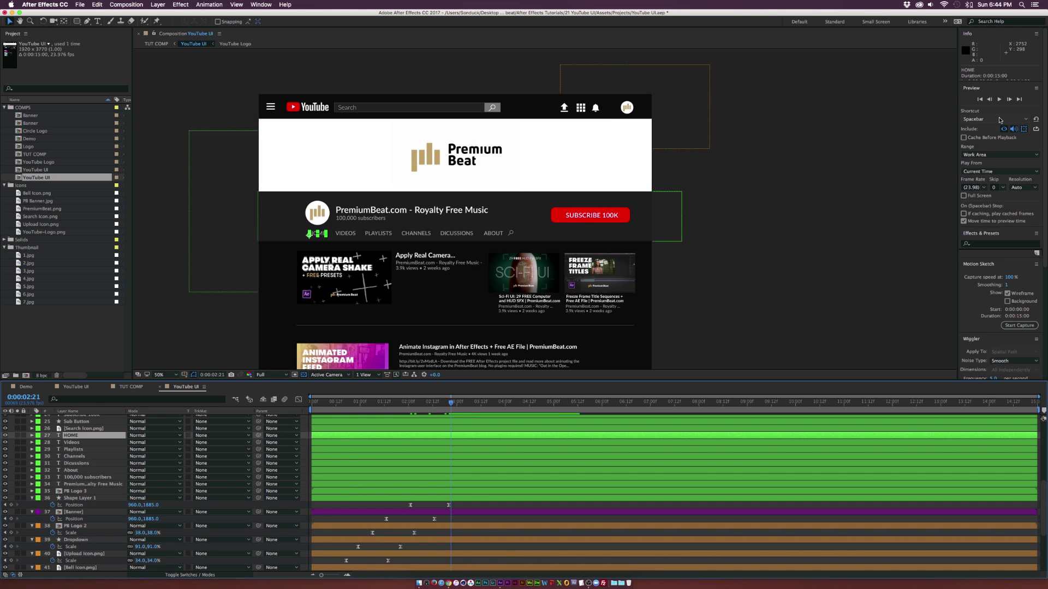
pyautogui.click(977, 90)
pyautogui.click(978, 102)
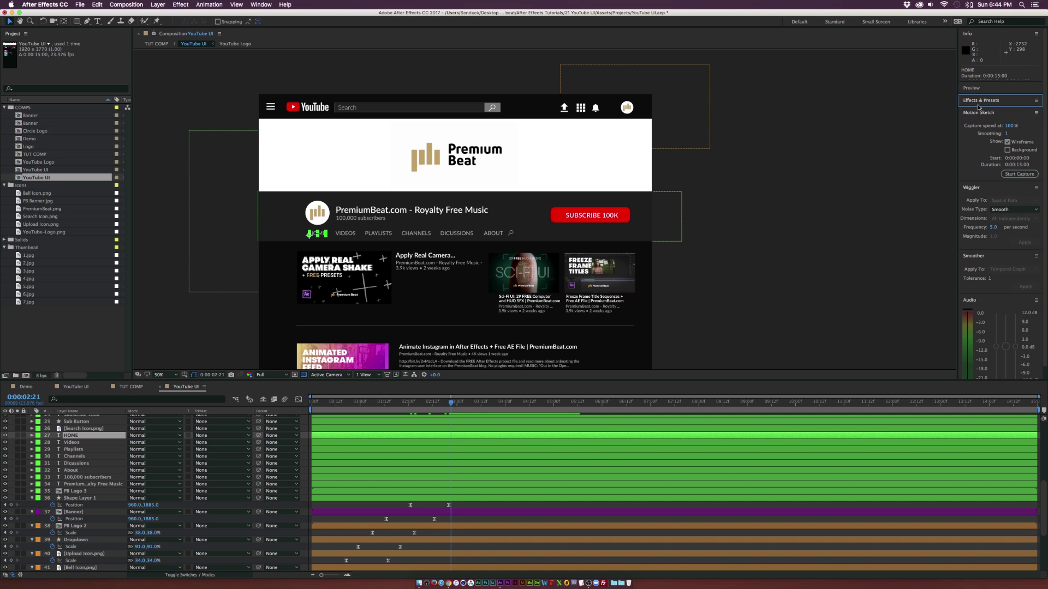
pyautogui.click(981, 103)
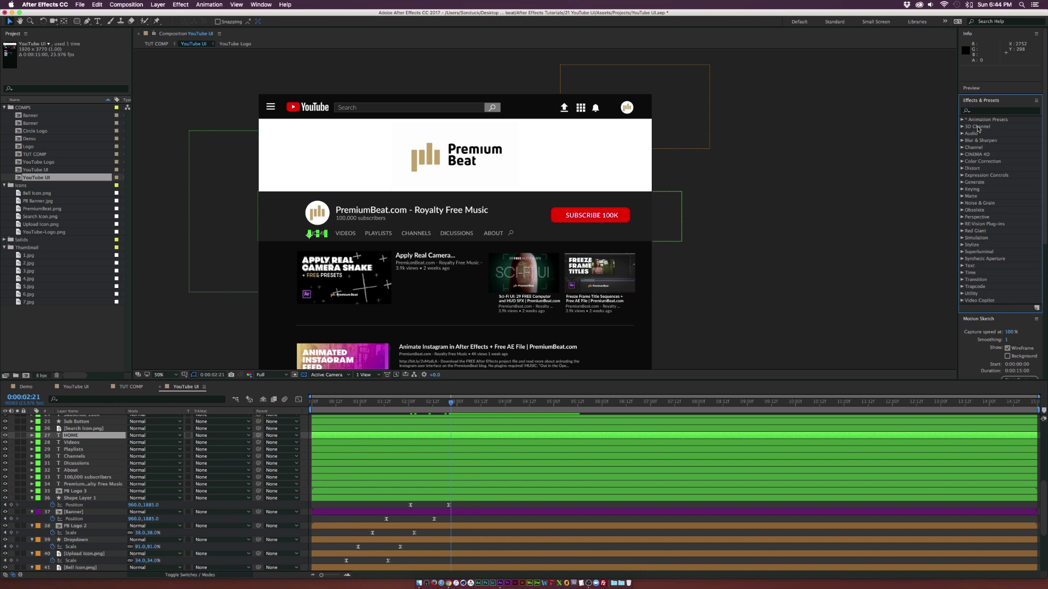
pyautogui.click(962, 120)
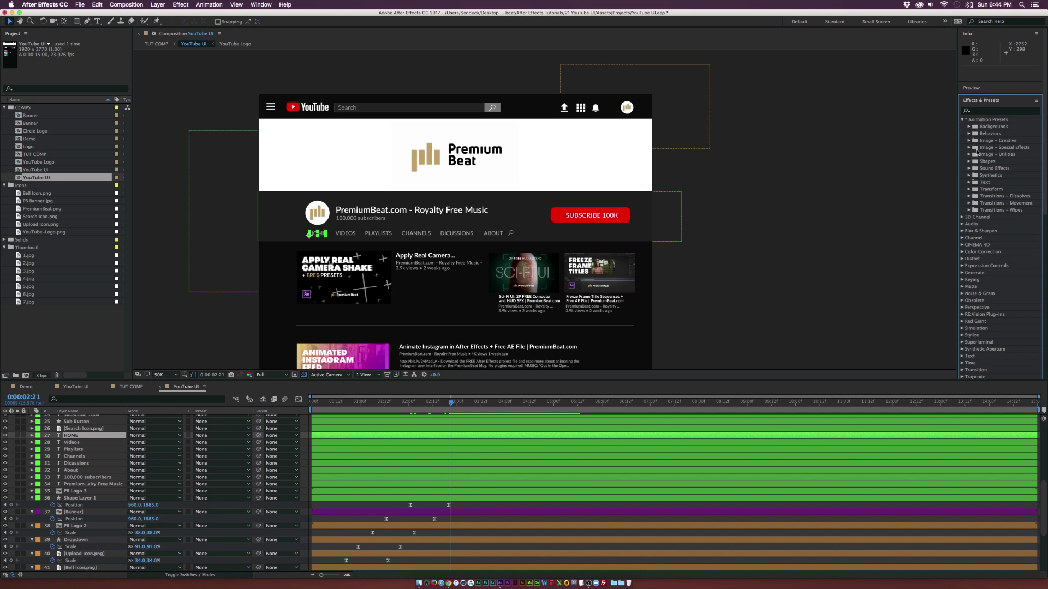
pyautogui.click(970, 182)
pyautogui.click(976, 196)
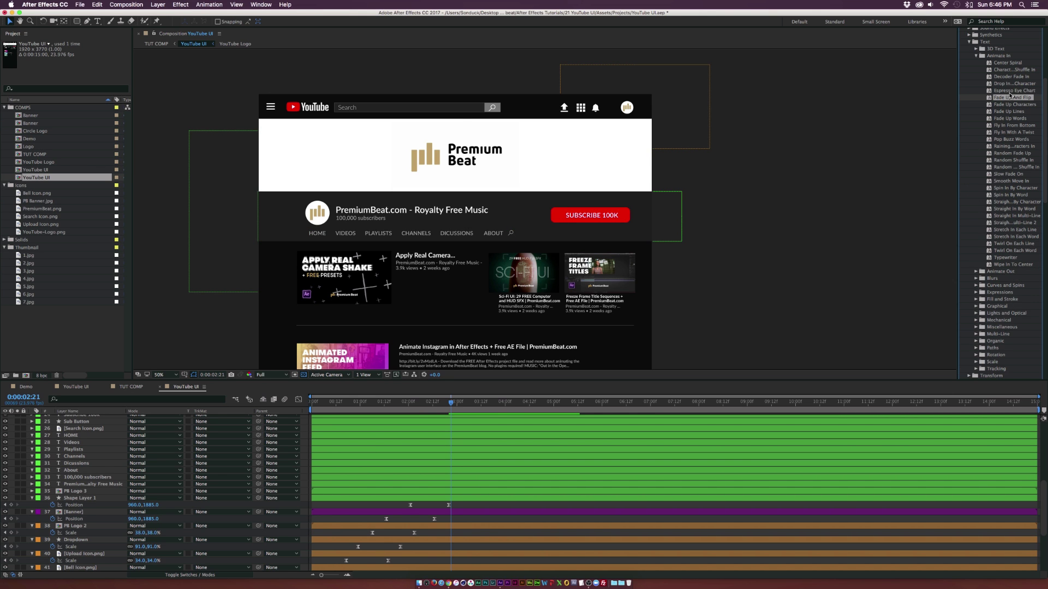
pyautogui.moveTo(1010, 95); pyautogui.dragTo(72, 435)
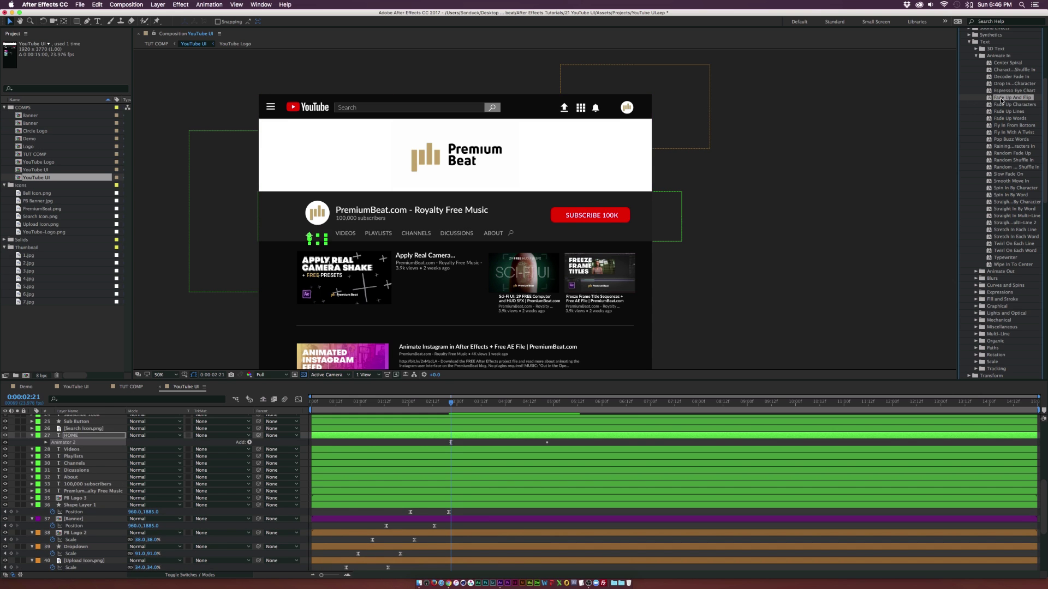
pyautogui.moveTo(1001, 99); pyautogui.dragTo(69, 449)
# Shorten the six tab text animations by moving their ending Offset keyframes to about 0:00:04:00
pyautogui.scroll(-2, 180, 505)
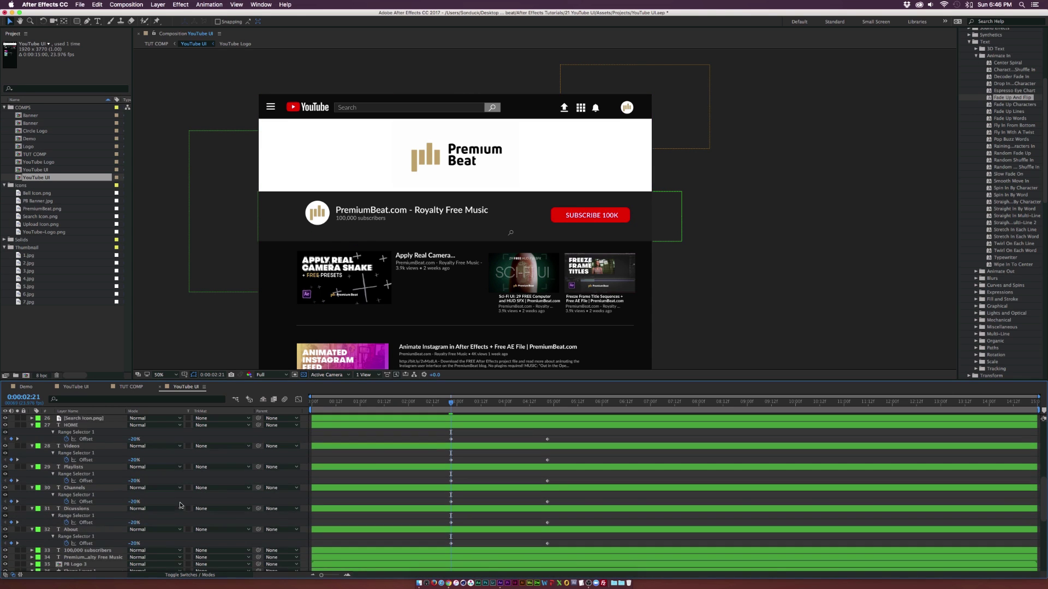
pyautogui.scroll(-1, 181, 506)
pyautogui.moveTo(546, 437); pyautogui.dragTo(555, 538)
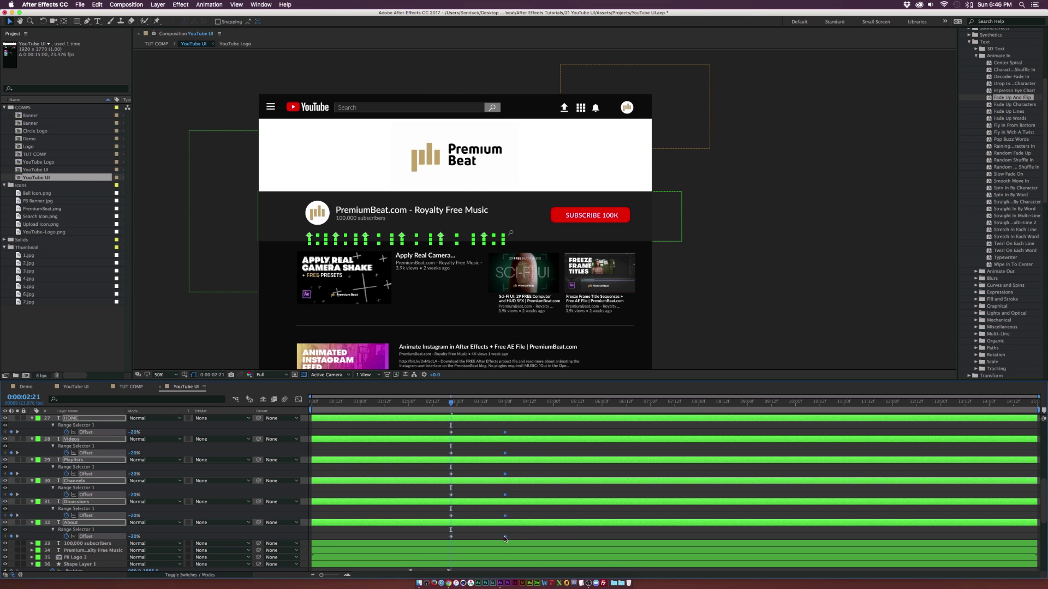
# Stagger the eased Offset keyframes of the tab layers from About first to HOME last, and preview the reveal up to 0:00:04:07
pyautogui.moveTo(521, 429)
pyautogui.mouseDown()
pyautogui.moveTo(430, 547)
pyautogui.moveTo(425, 516)
pyautogui.moveTo(514, 432)
pyautogui.mouseUp()
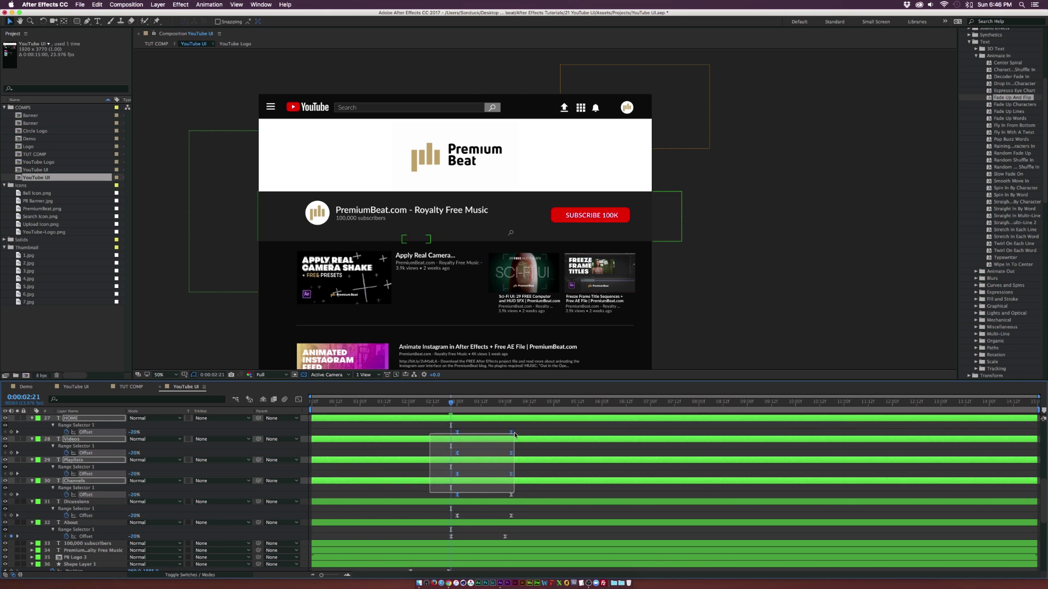
pyautogui.click(514, 433)
pyautogui.moveTo(518, 431); pyautogui.dragTo(454, 483)
pyautogui.press('u')
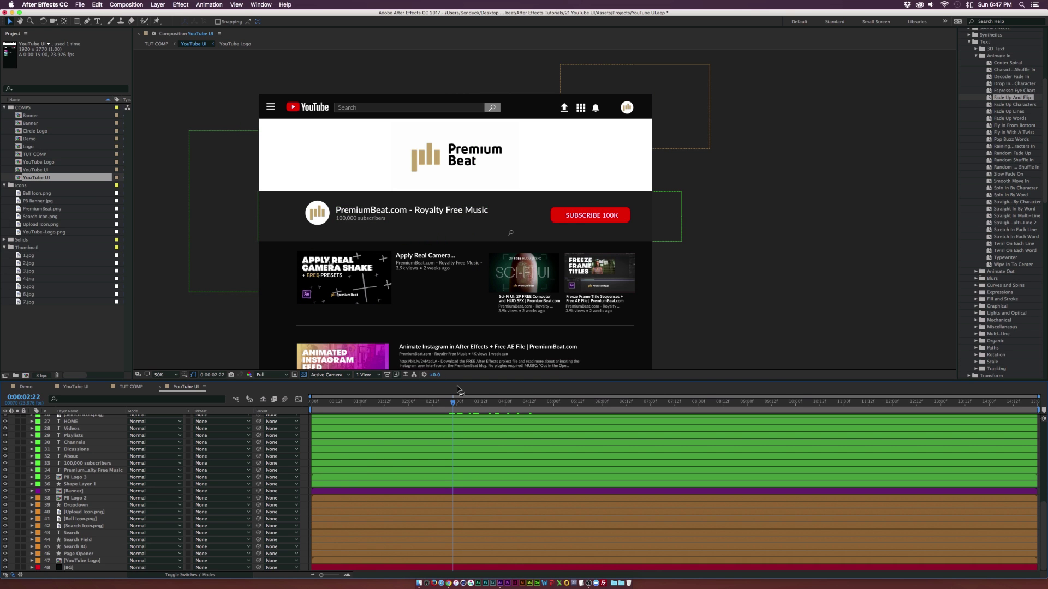
pyautogui.moveTo(453, 403); pyautogui.dragTo(520, 403)
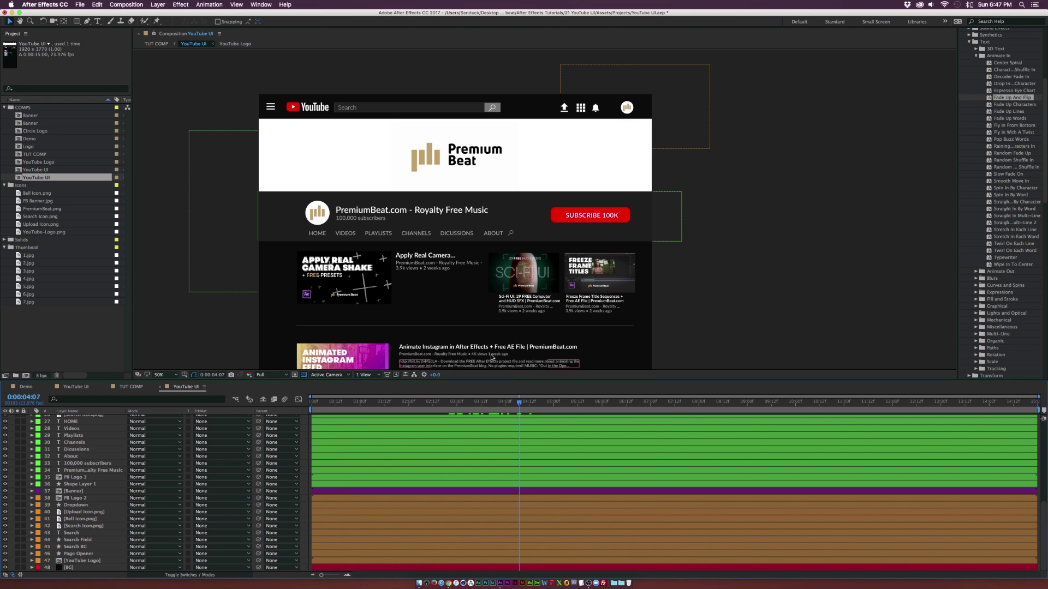
pyautogui.scroll(-3, 288, 300)
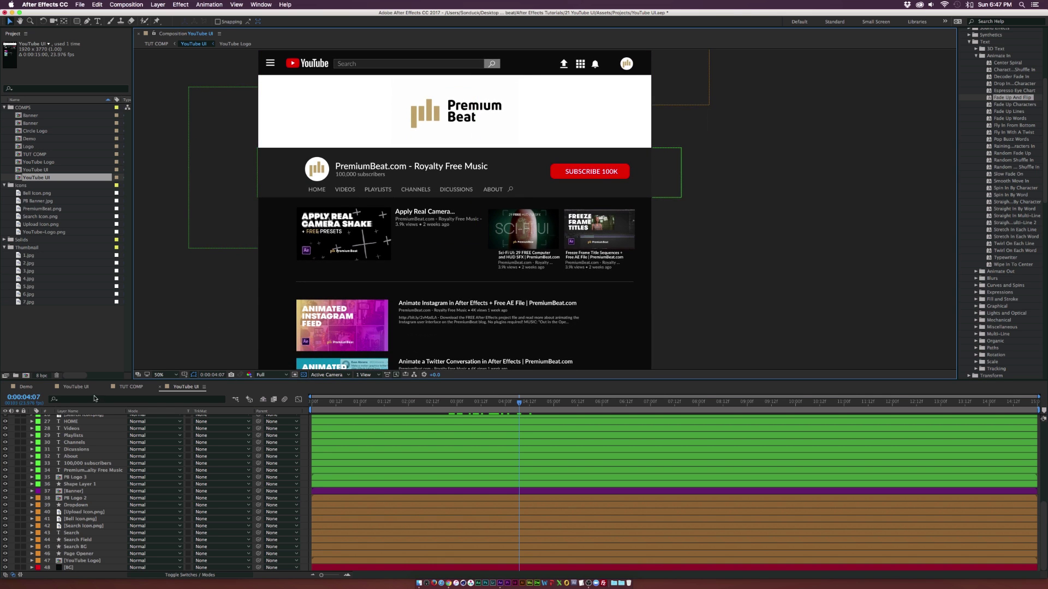
# Open the YouTube UI composition used in Demo and review the beginning of its finished animation
pyautogui.click(76, 386)
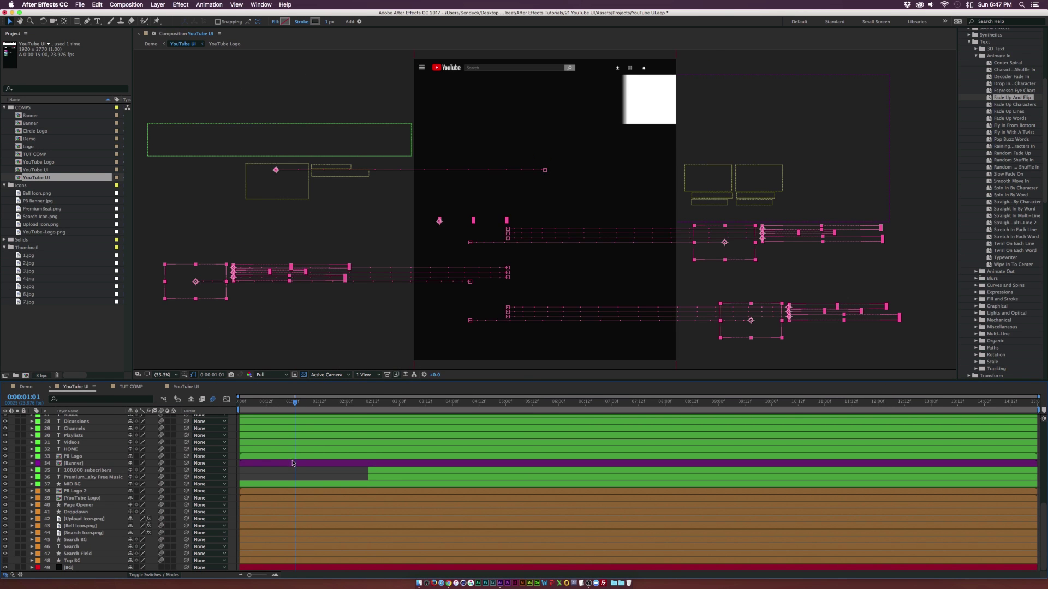
pyautogui.click(305, 471)
pyautogui.moveTo(273, 403); pyautogui.dragTo(215, 407)
pyautogui.press('space')
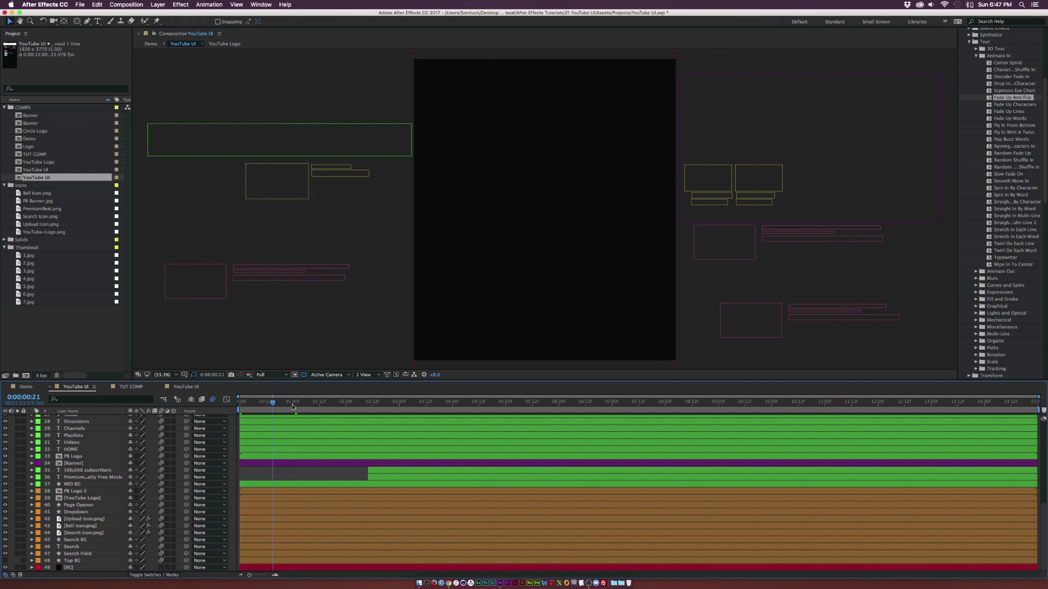
# Open the Demo composition and examine the header entrances and page scroll at successive points in time
pyautogui.click(25, 387)
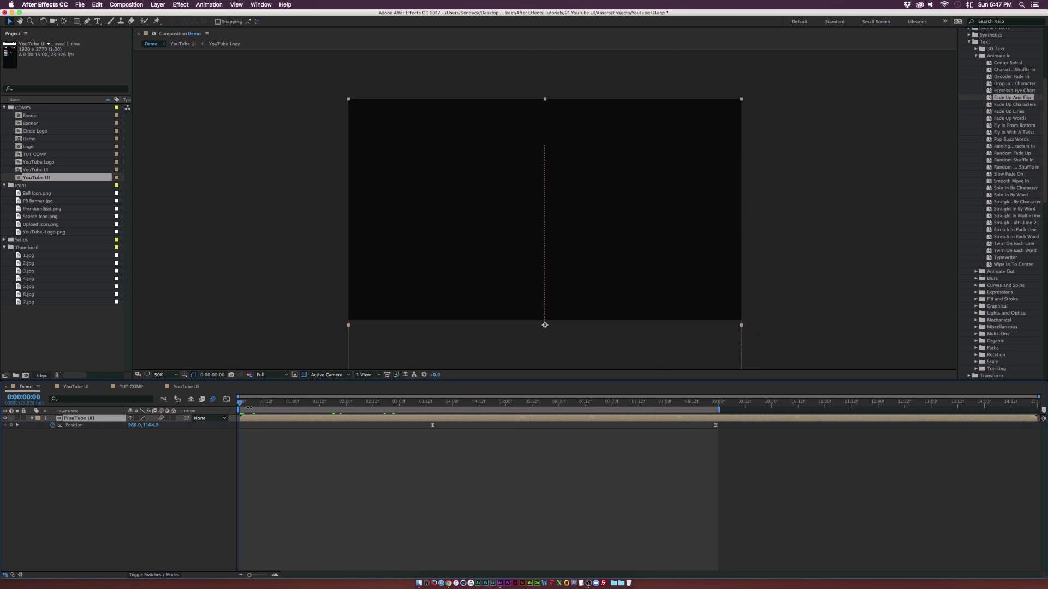
pyautogui.press('space')
pyautogui.moveTo(327, 411); pyautogui.dragTo(323, 409)
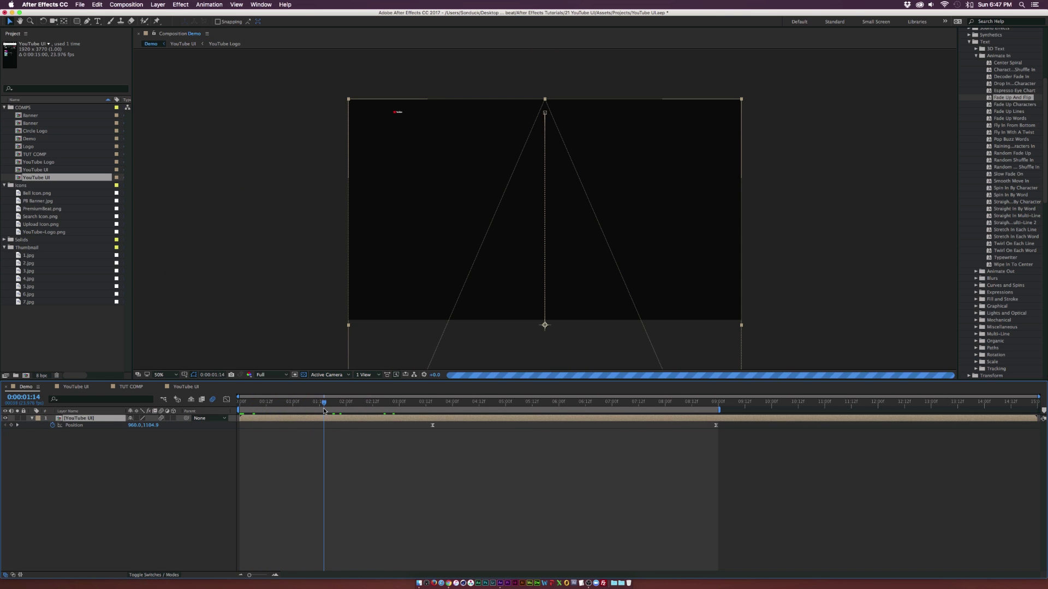
pyautogui.click(377, 403)
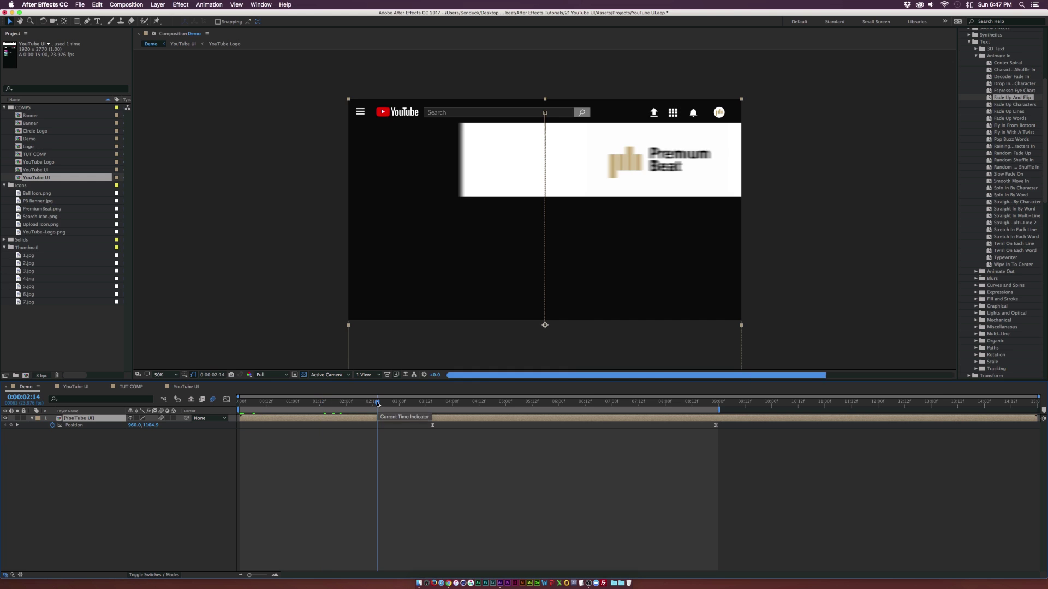
pyautogui.click(421, 402)
pyautogui.click(440, 403)
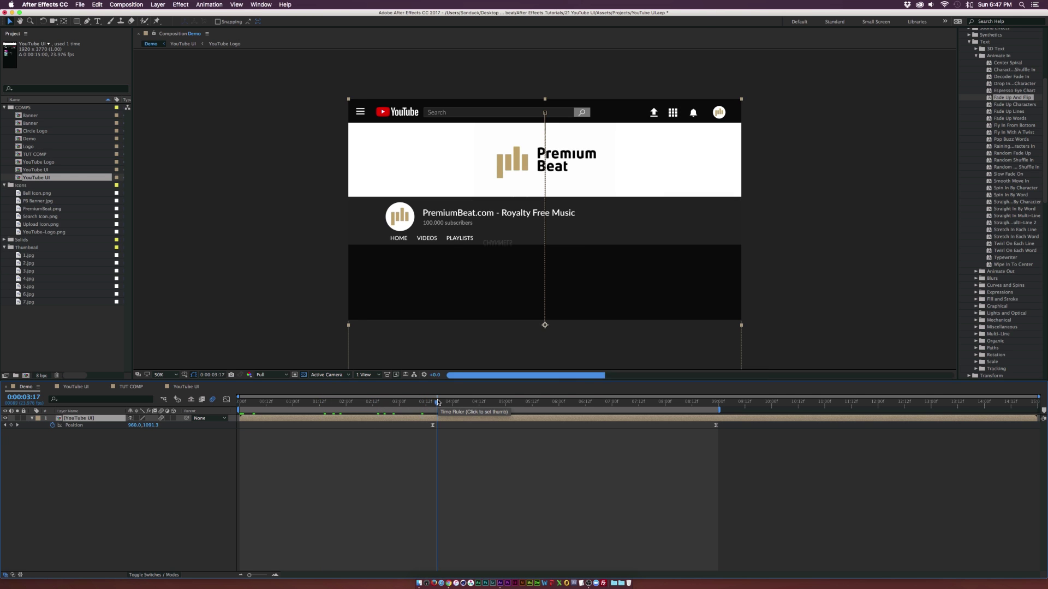
pyautogui.click(465, 402)
pyautogui.click(484, 402)
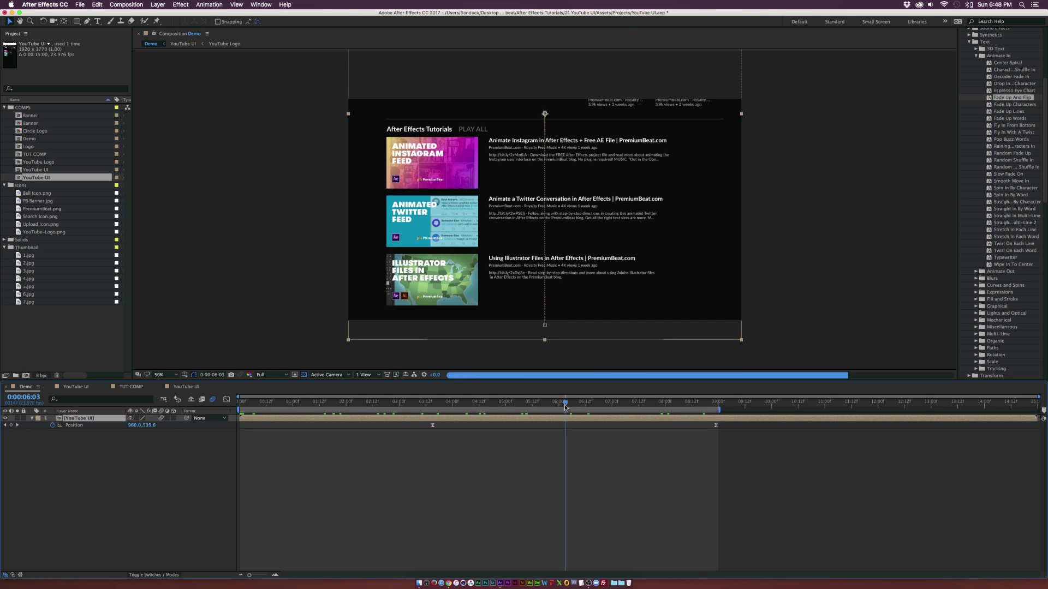
pyautogui.click(564, 405)
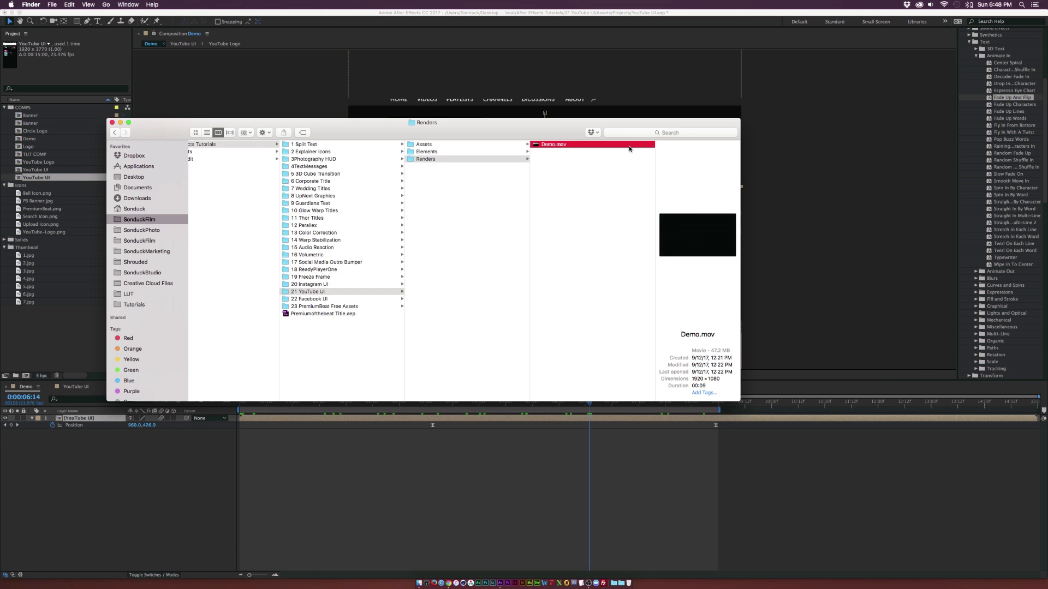
# Switch to Finder and preview the rendered Demo.mov to review the complete animation
pyautogui.press('space')
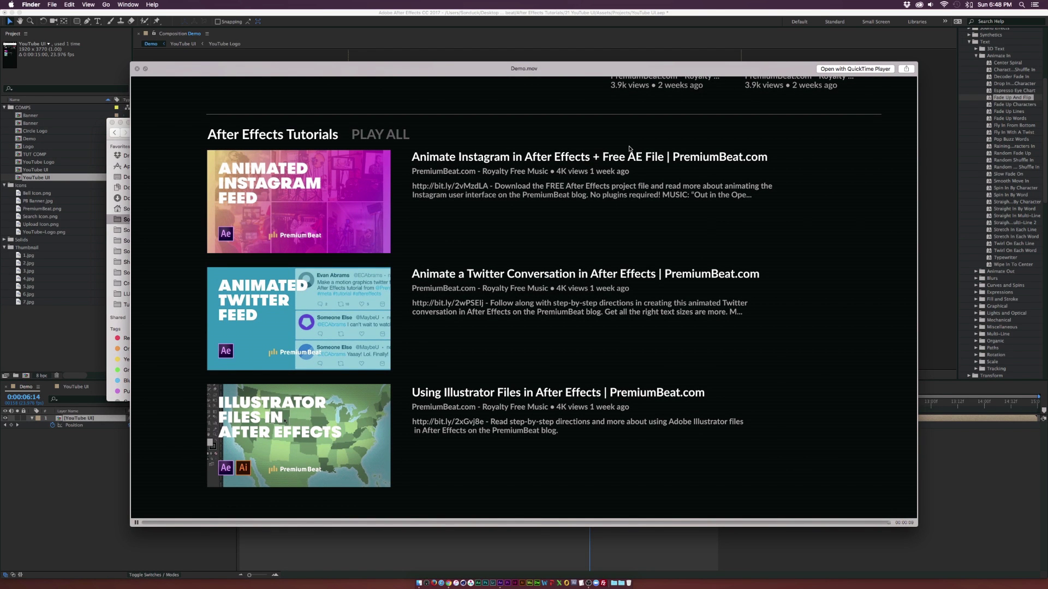
pyautogui.press('space')
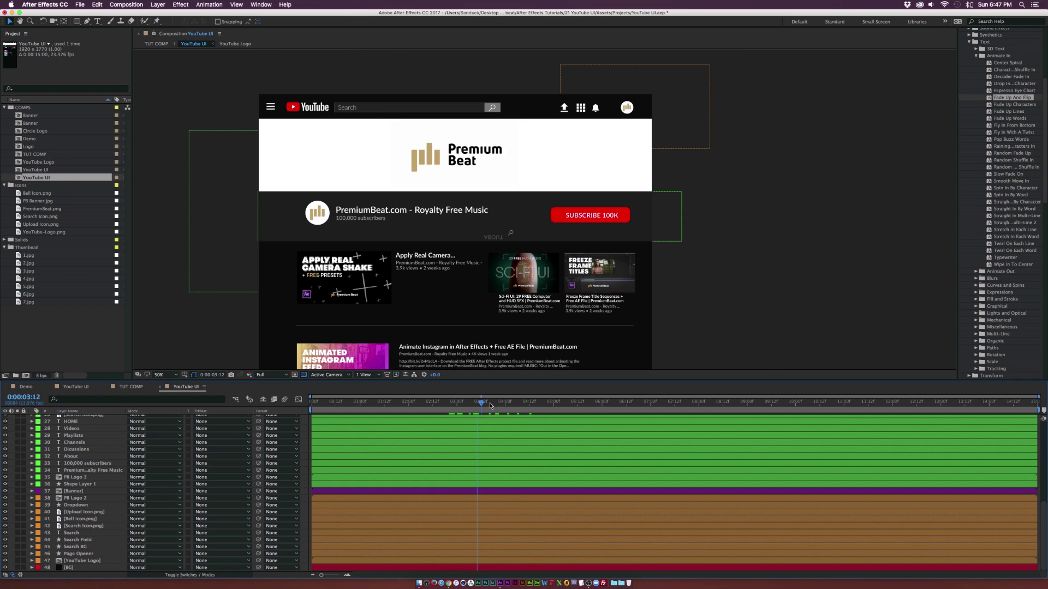